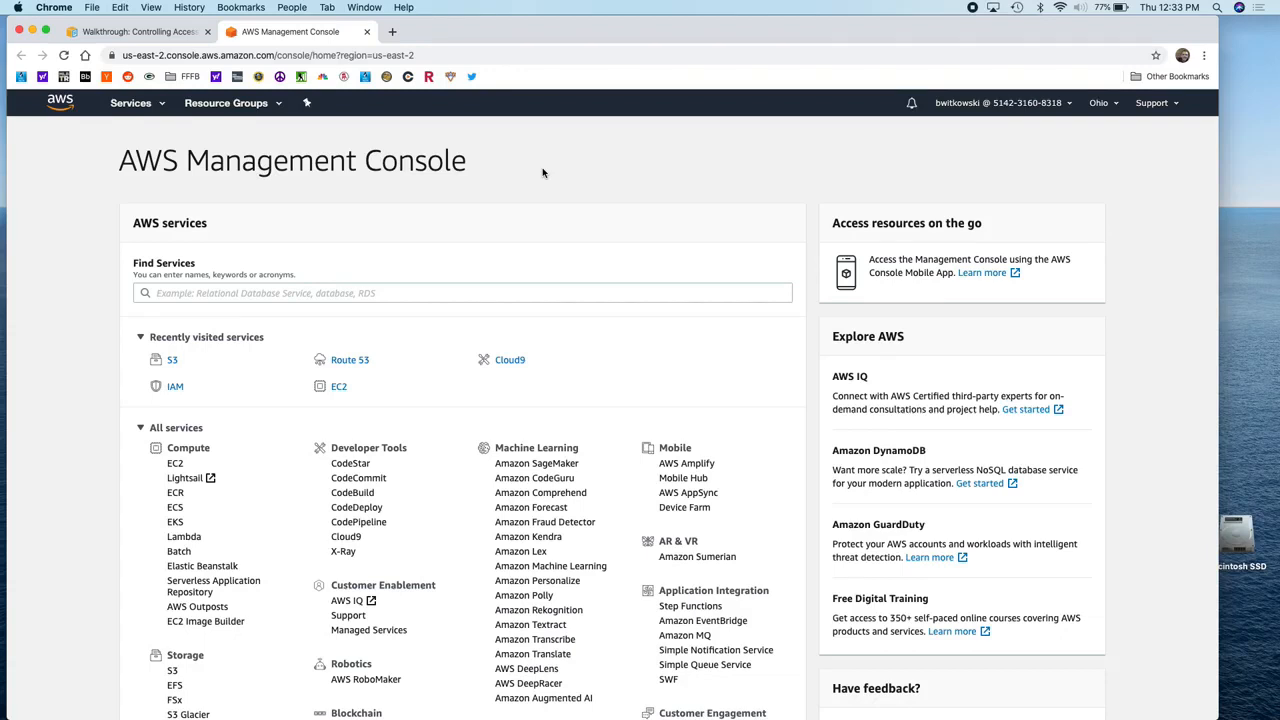
Step: Start a new IAM user with console access, a custom password and no forced password reset
{"action": "left_click", "coordinate": [174, 388]}
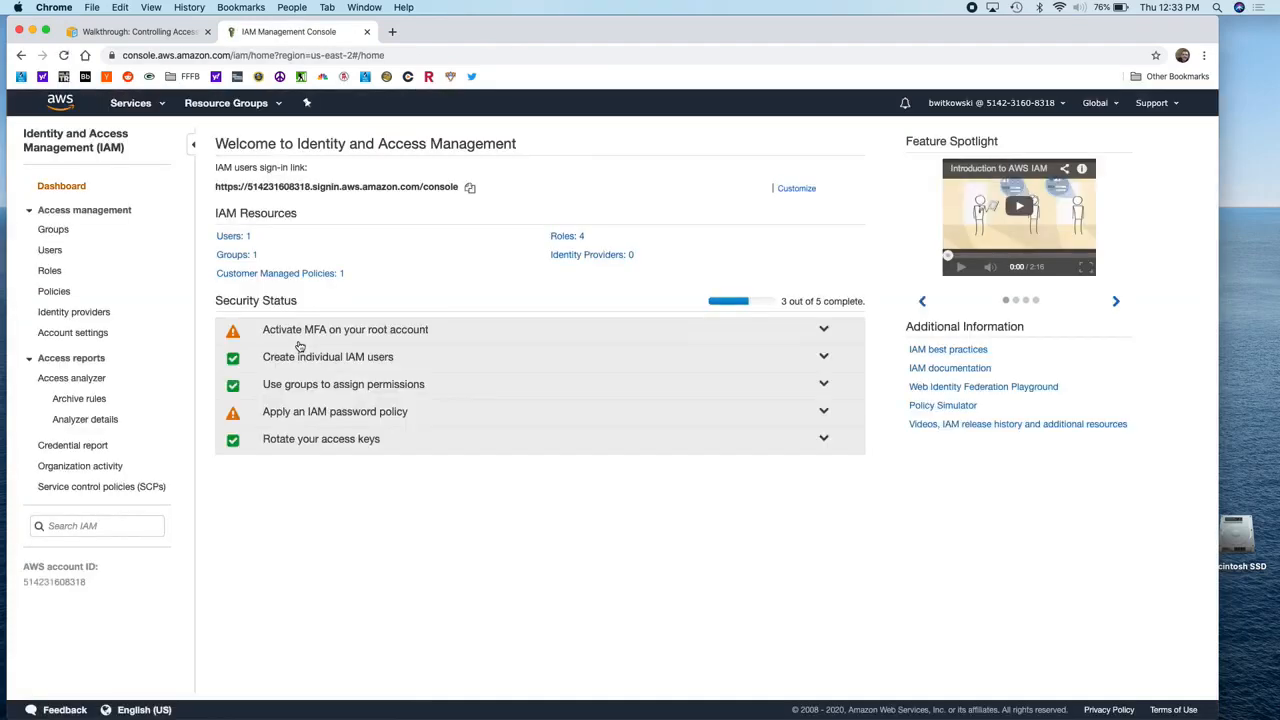
{"action": "left_click", "coordinate": [234, 239]}
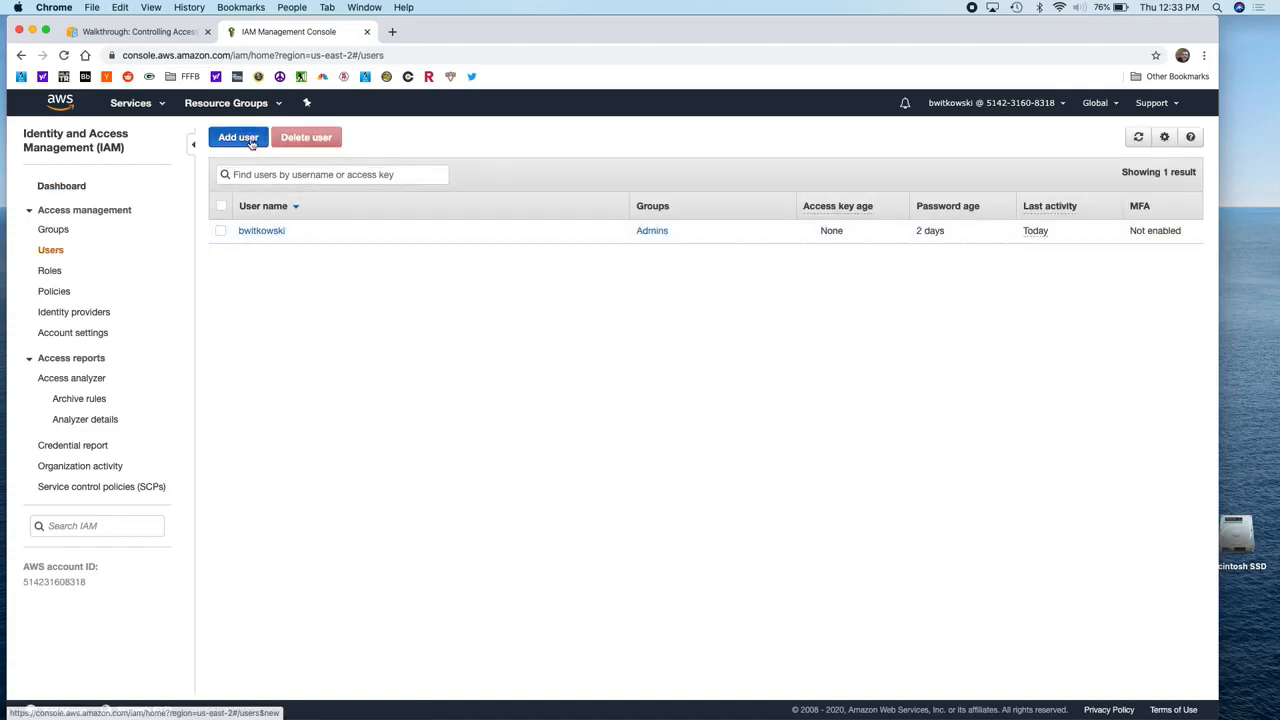
{"action": "left_click", "coordinate": [250, 137]}
{"action": "left_click", "coordinate": [478, 246]}
{"action": "type", "text": "Tom"}
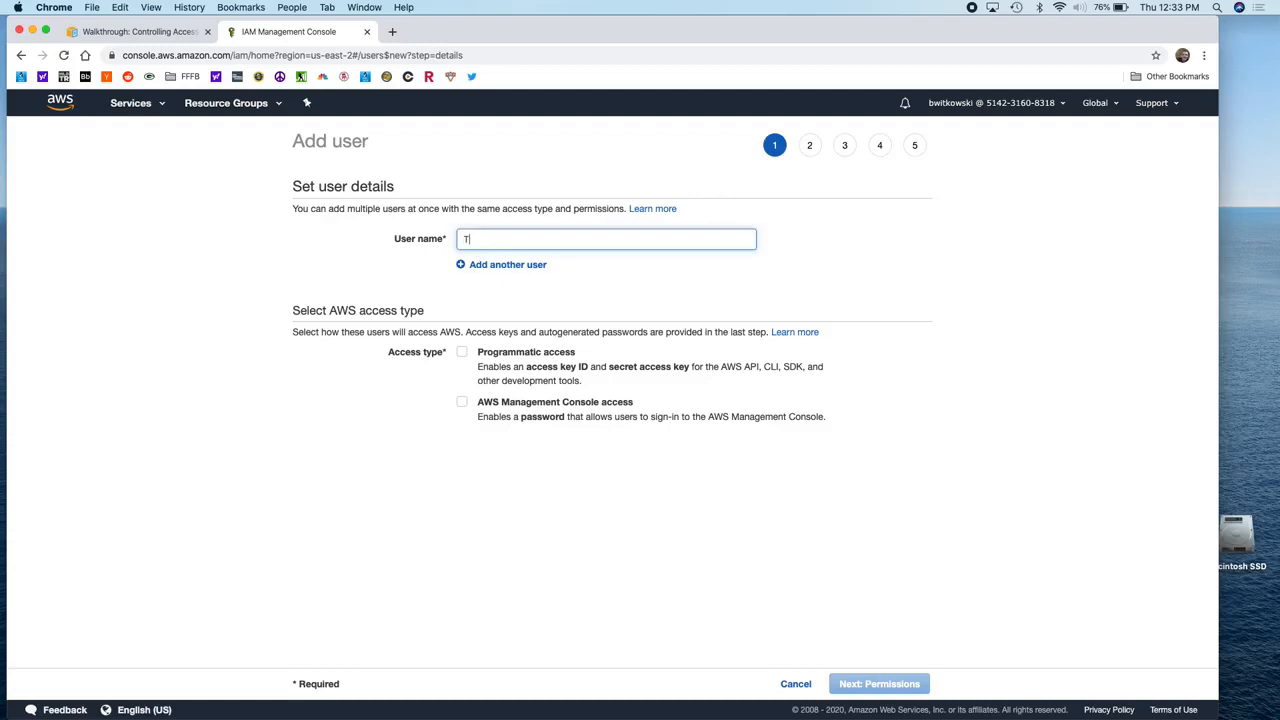
{"action": "left_click", "coordinate": [464, 401]}
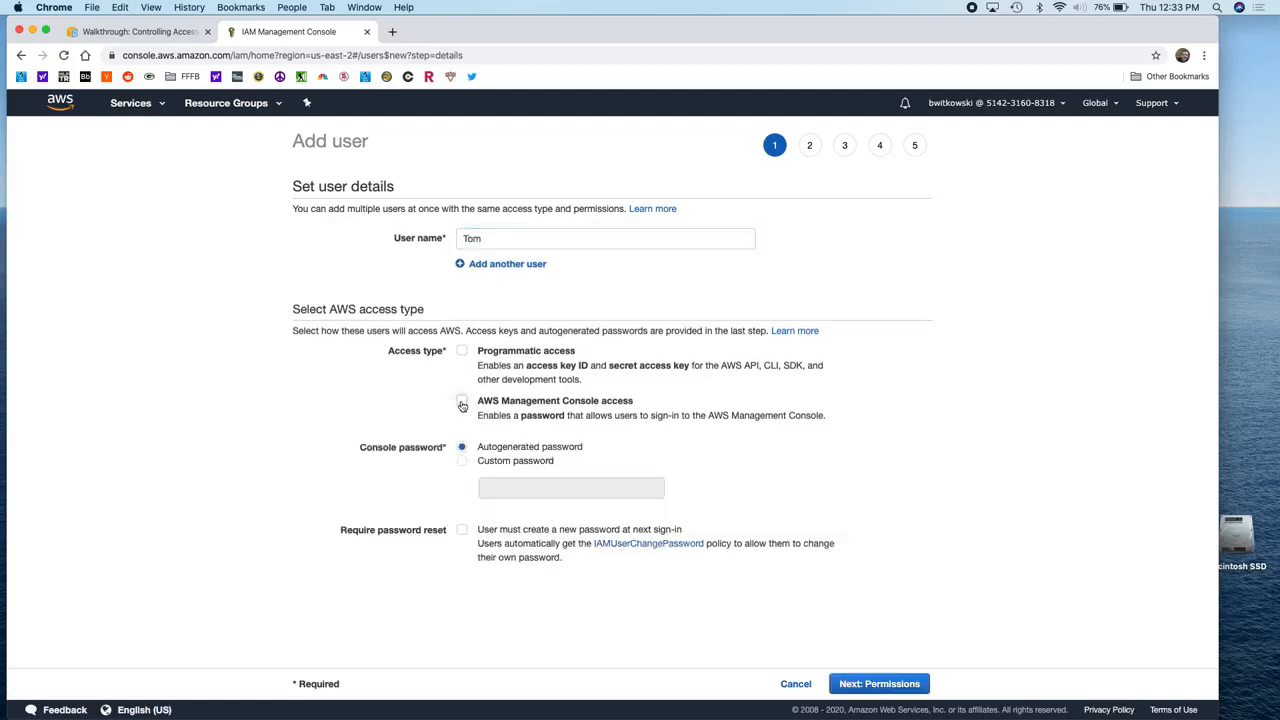
{"action": "left_click", "coordinate": [464, 464]}
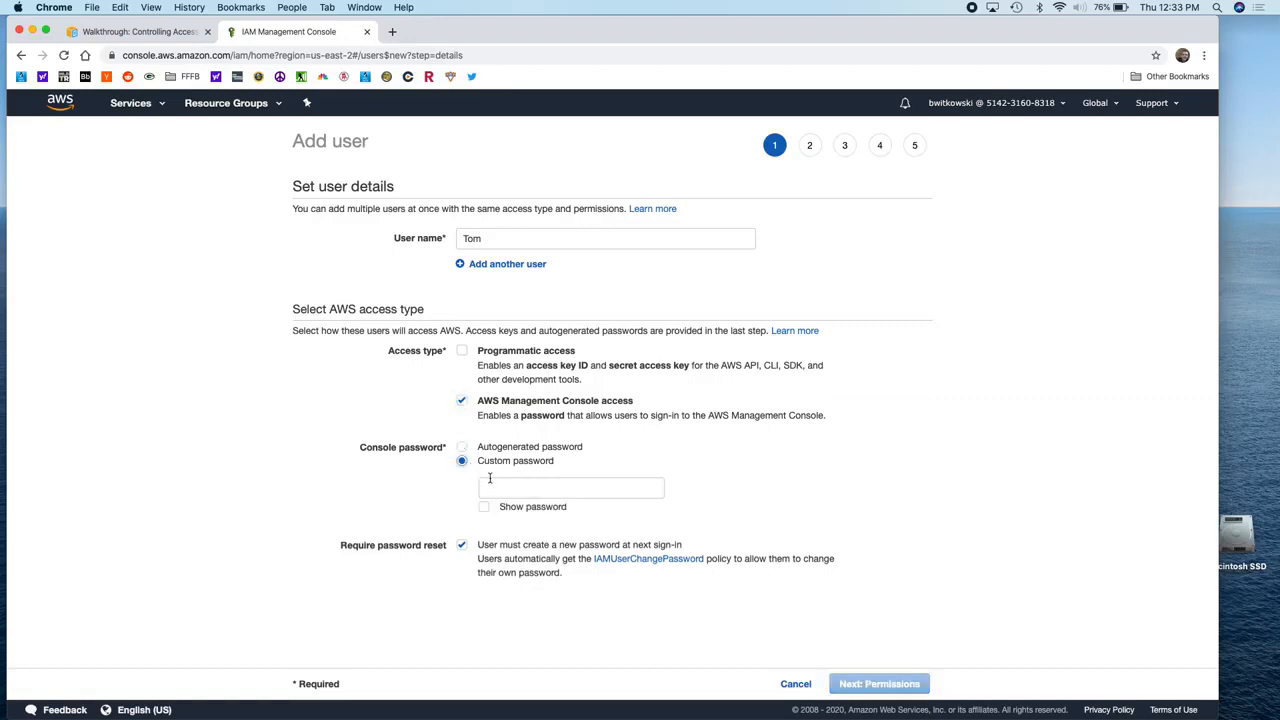
{"action": "left_click", "coordinate": [491, 483]}
{"action": "type", "text": "**********"}
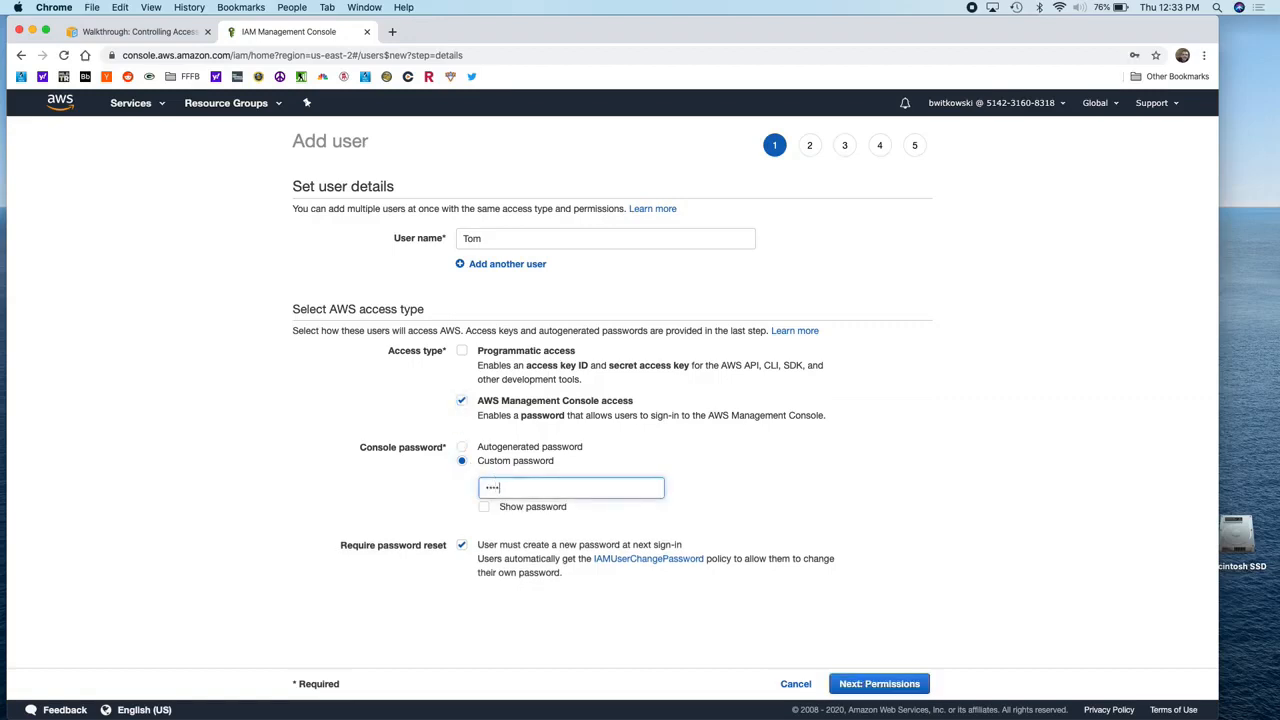
{"action": "left_click", "coordinate": [462, 546]}
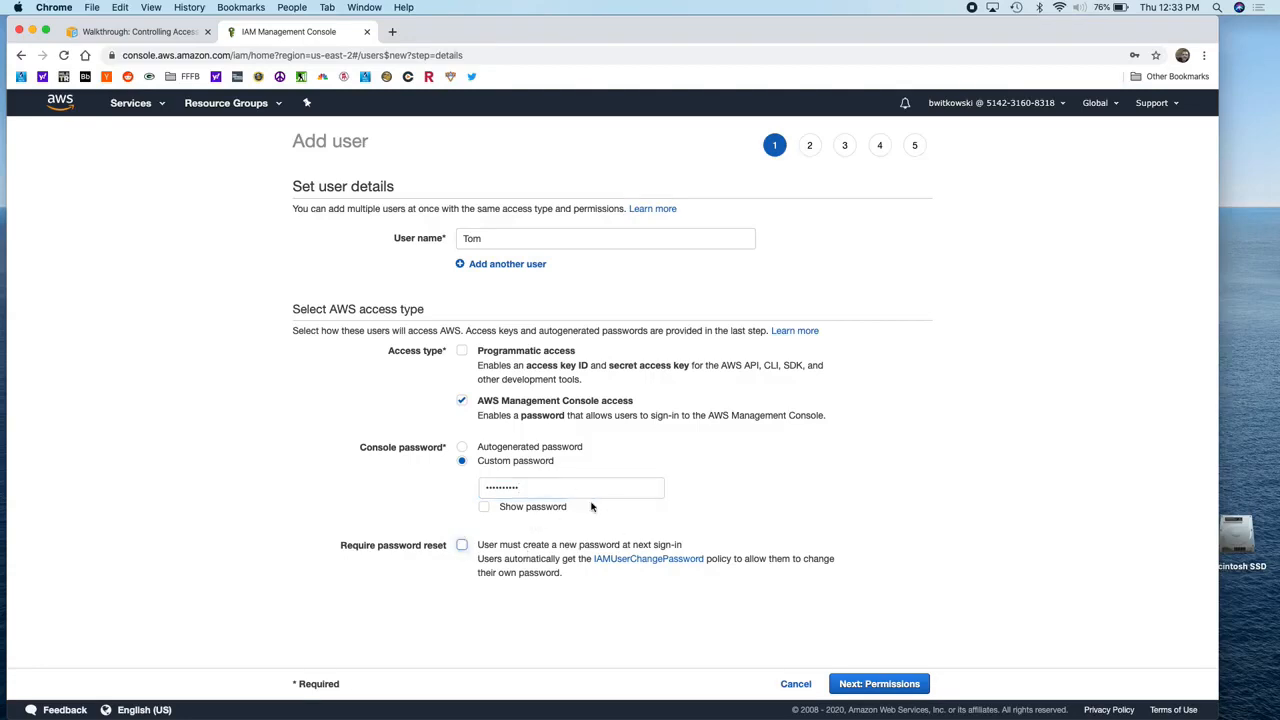
Step: Skip permissions and tags, then create the user with no permissions
{"action": "left_click", "coordinate": [865, 684]}
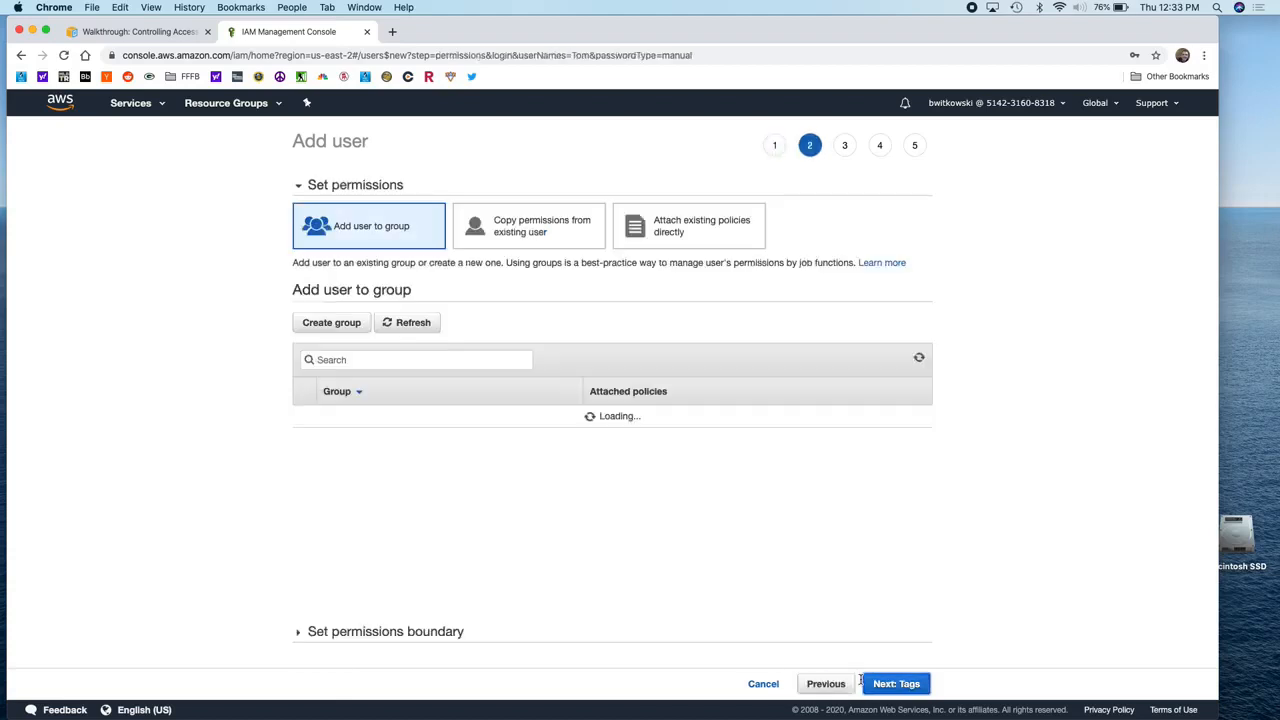
{"action": "left_click", "coordinate": [910, 684]}
{"action": "left_click", "coordinate": [910, 684]}
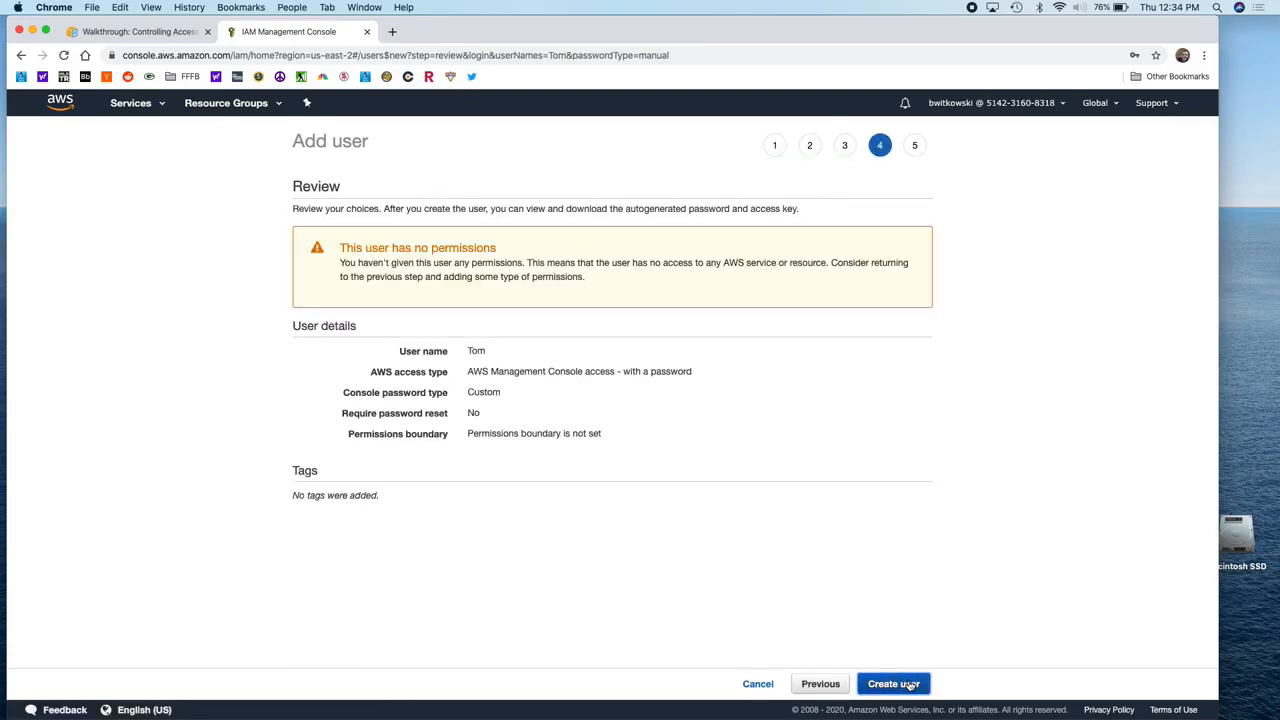
{"action": "left_click", "coordinate": [919, 686]}
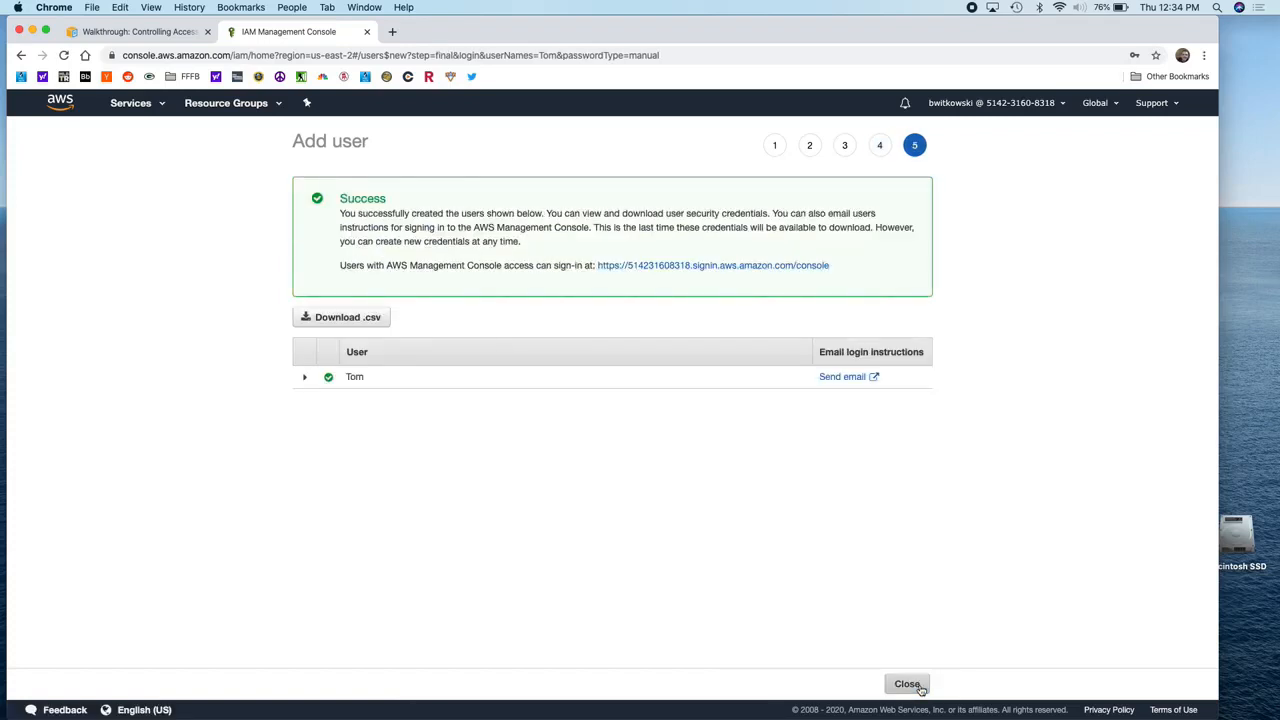
{"action": "left_click", "coordinate": [907, 685]}
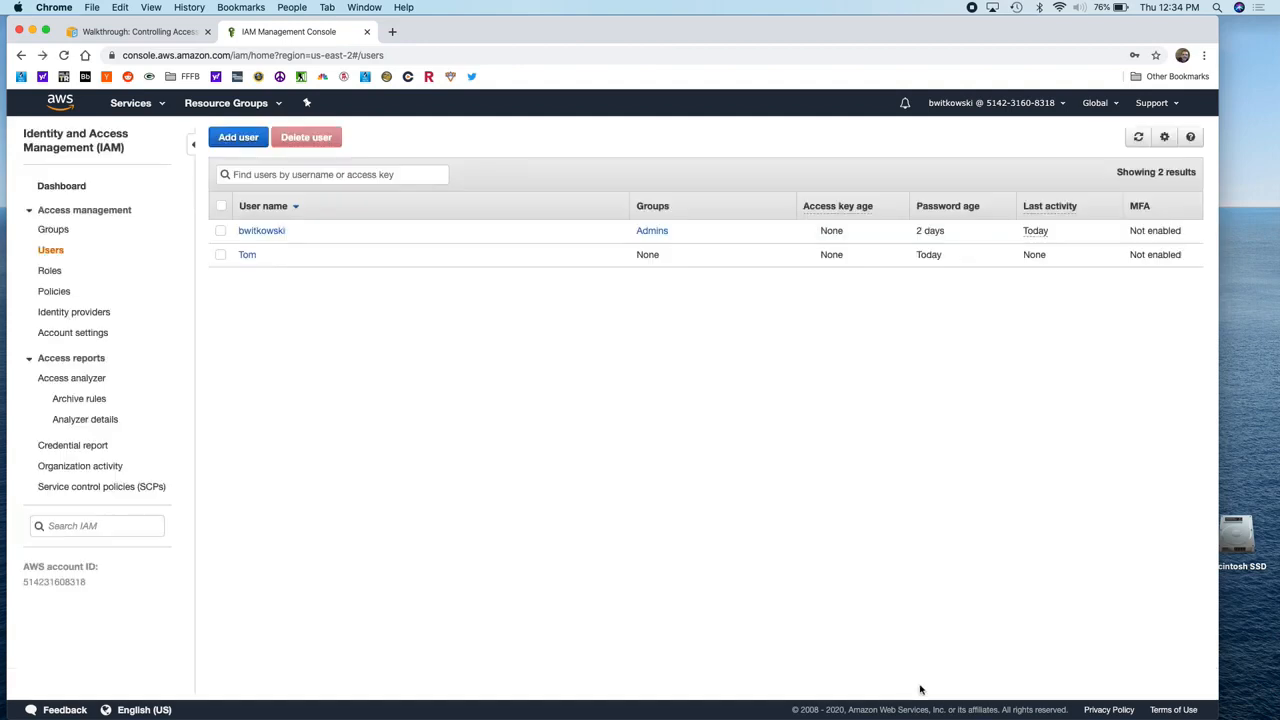
Step: Enter a second user with console access, a custom password and the password reset unticked
{"action": "left_click", "coordinate": [241, 139]}
{"action": "left_click", "coordinate": [469, 238]}
{"action": "type", "text": "Sue"}
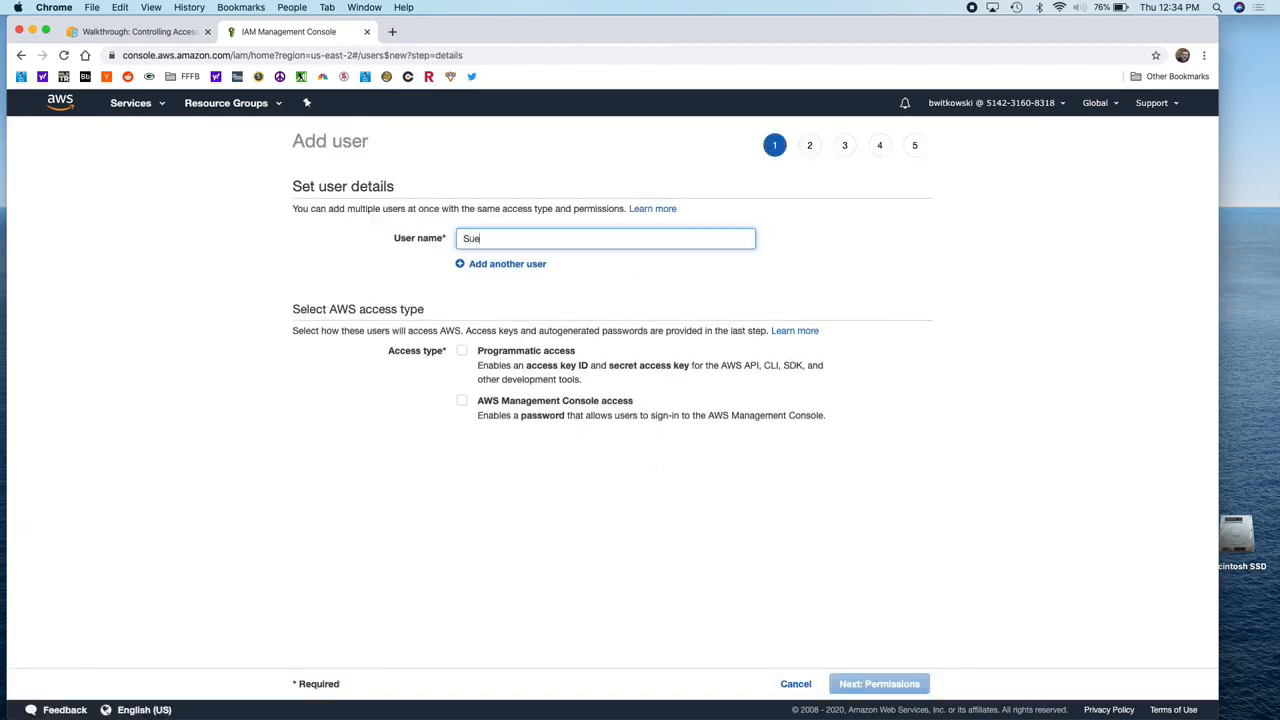
{"action": "left_click", "coordinate": [462, 401]}
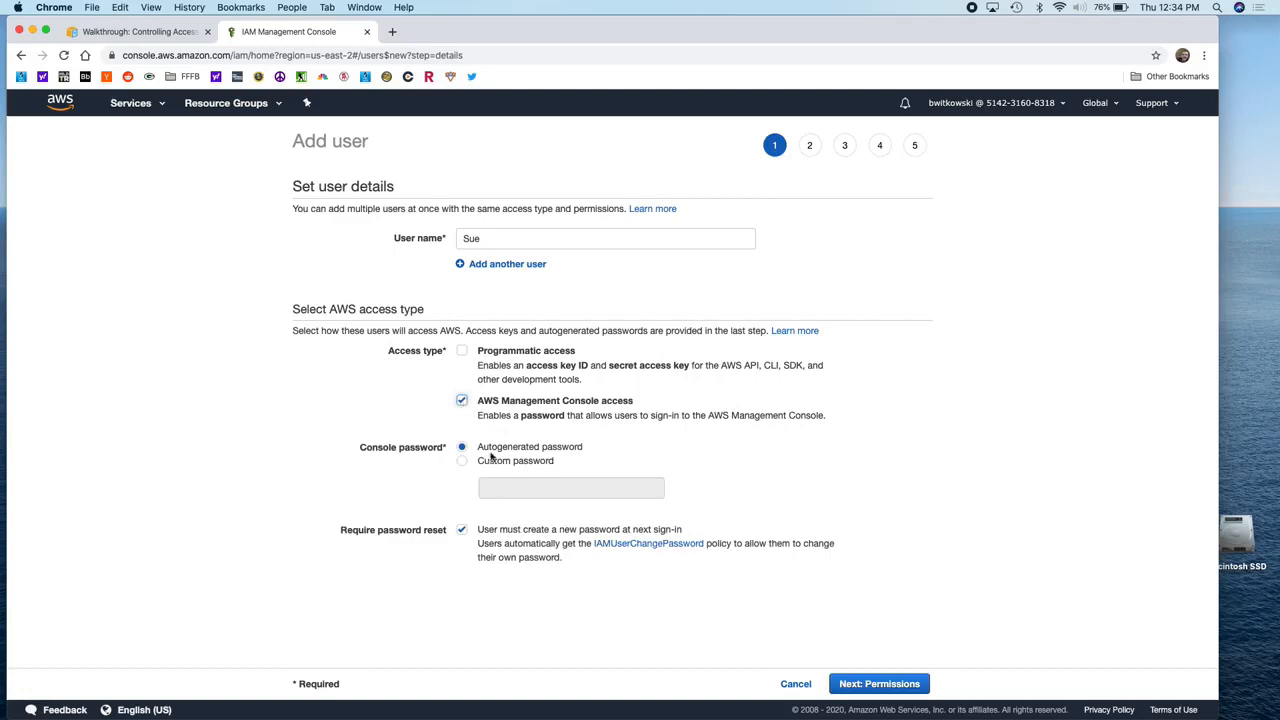
{"action": "left_click", "coordinate": [462, 461]}
{"action": "left_click", "coordinate": [494, 487]}
{"action": "type", "text": "Password1!"}
{"action": "left_click", "coordinate": [461, 544]}
{"action": "left_click", "coordinate": [461, 544]}
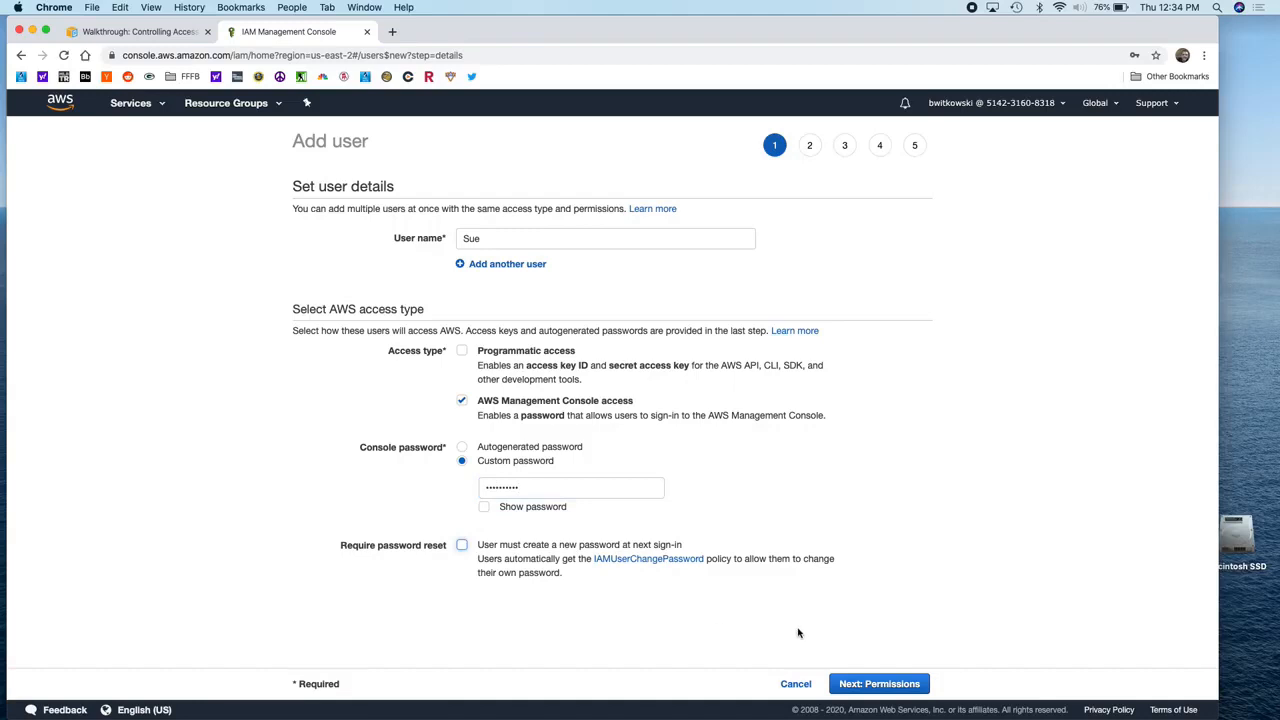
Step: Skip permissions and tags and create the second user, returning to the users list
{"action": "left_click", "coordinate": [870, 684]}
{"action": "left_click", "coordinate": [870, 684]}
{"action": "left_click", "coordinate": [870, 684]}
{"action": "left_click", "coordinate": [897, 687]}
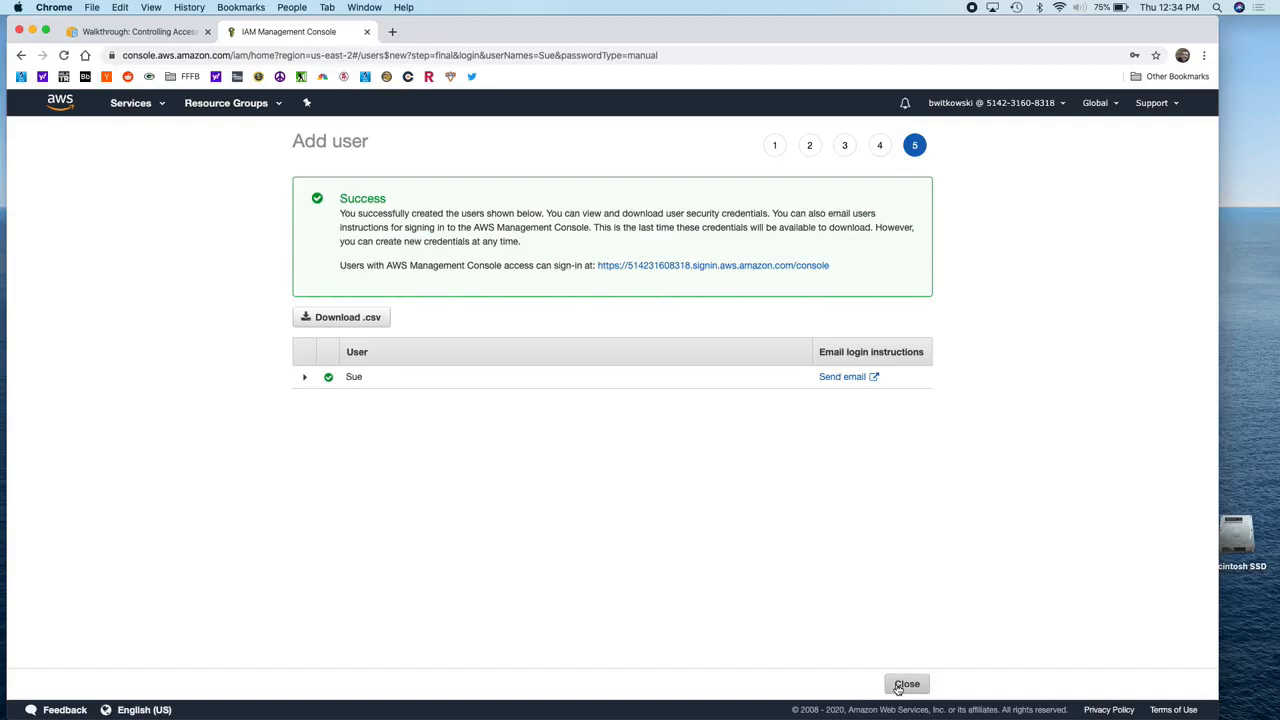
{"action": "left_click", "coordinate": [906, 684]}
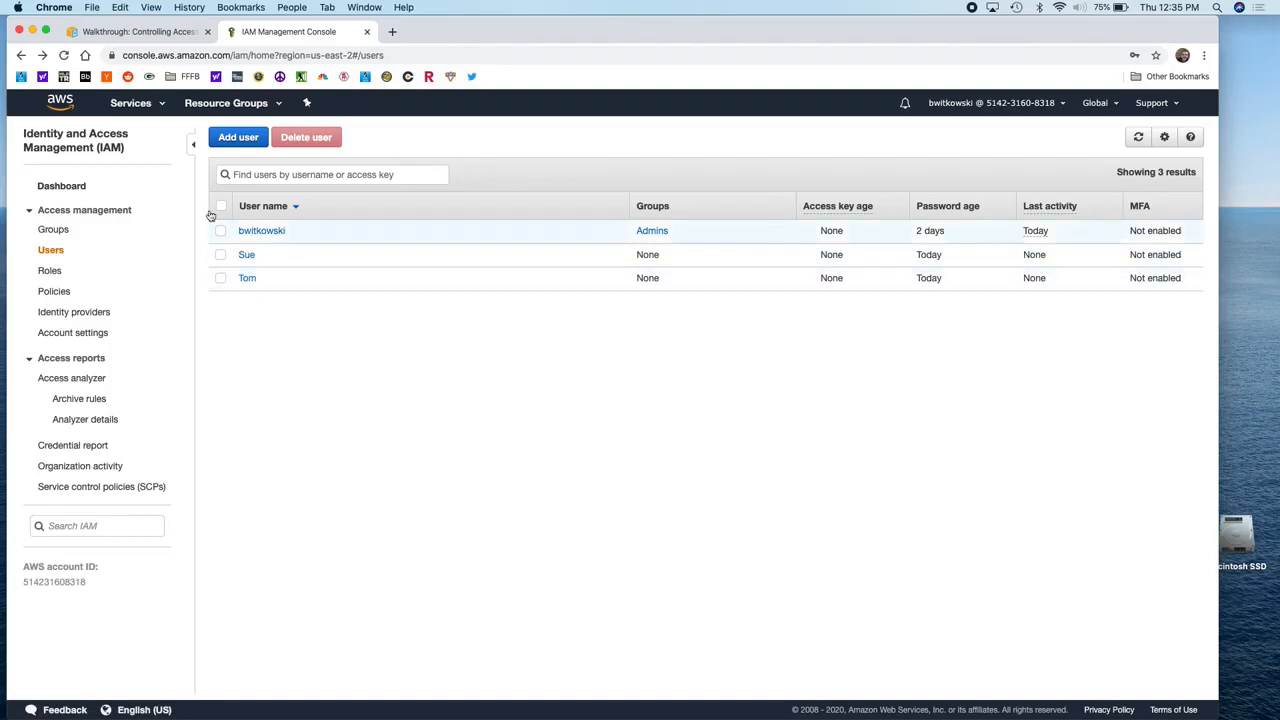
Step: Open the Services menu to see all AWS services
{"action": "left_click", "coordinate": [160, 106]}
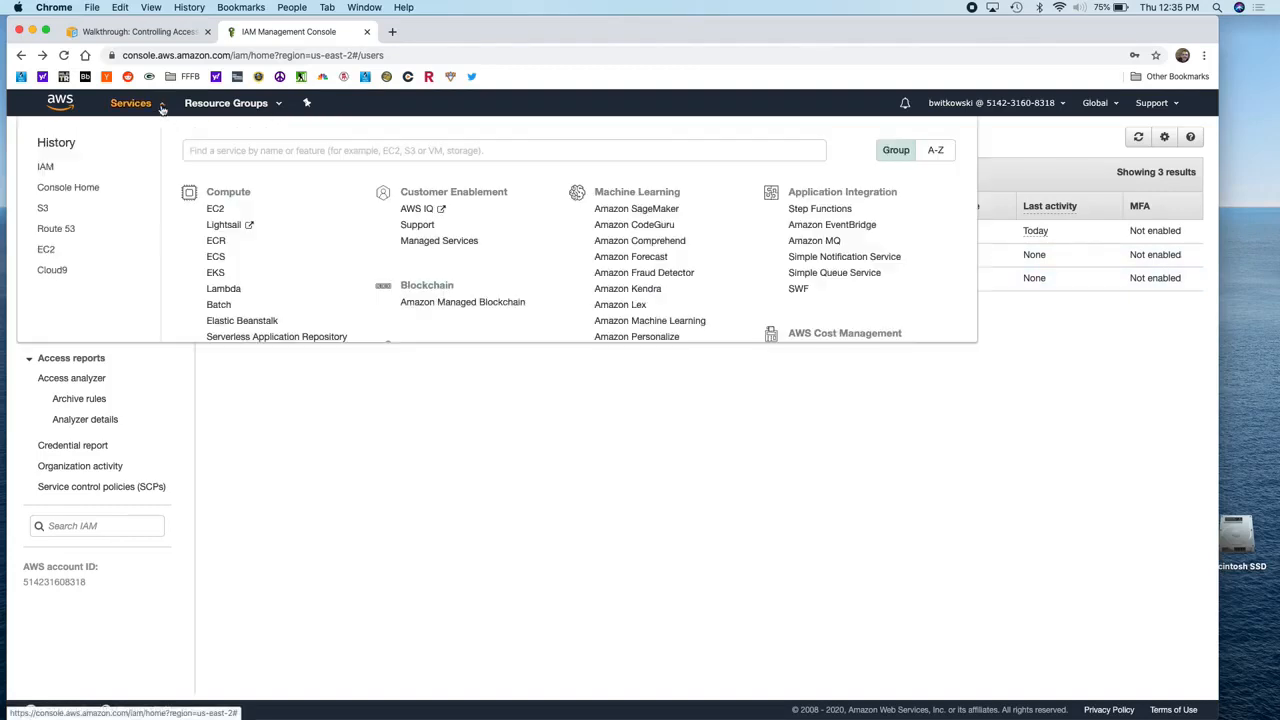
Step: In S3, start a new bucket named bryans-company in US East (Ohio)
{"action": "left_click", "coordinate": [44, 210]}
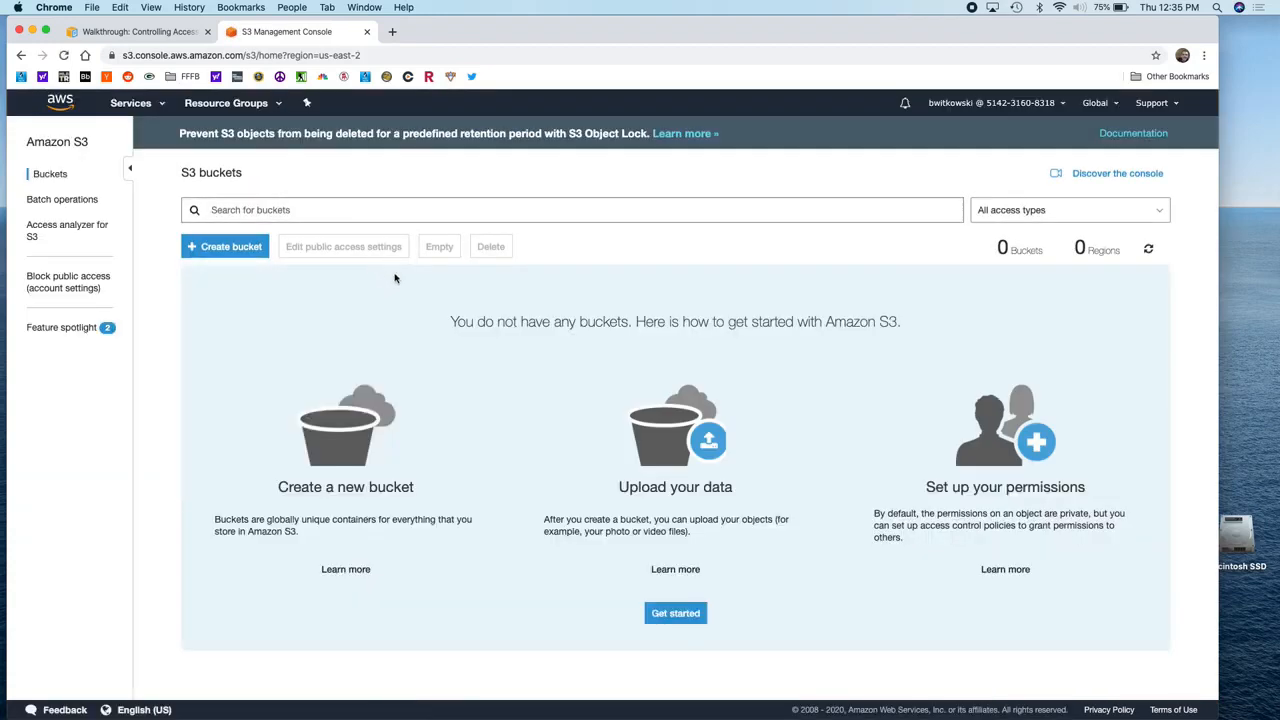
{"action": "left_click", "coordinate": [229, 247]}
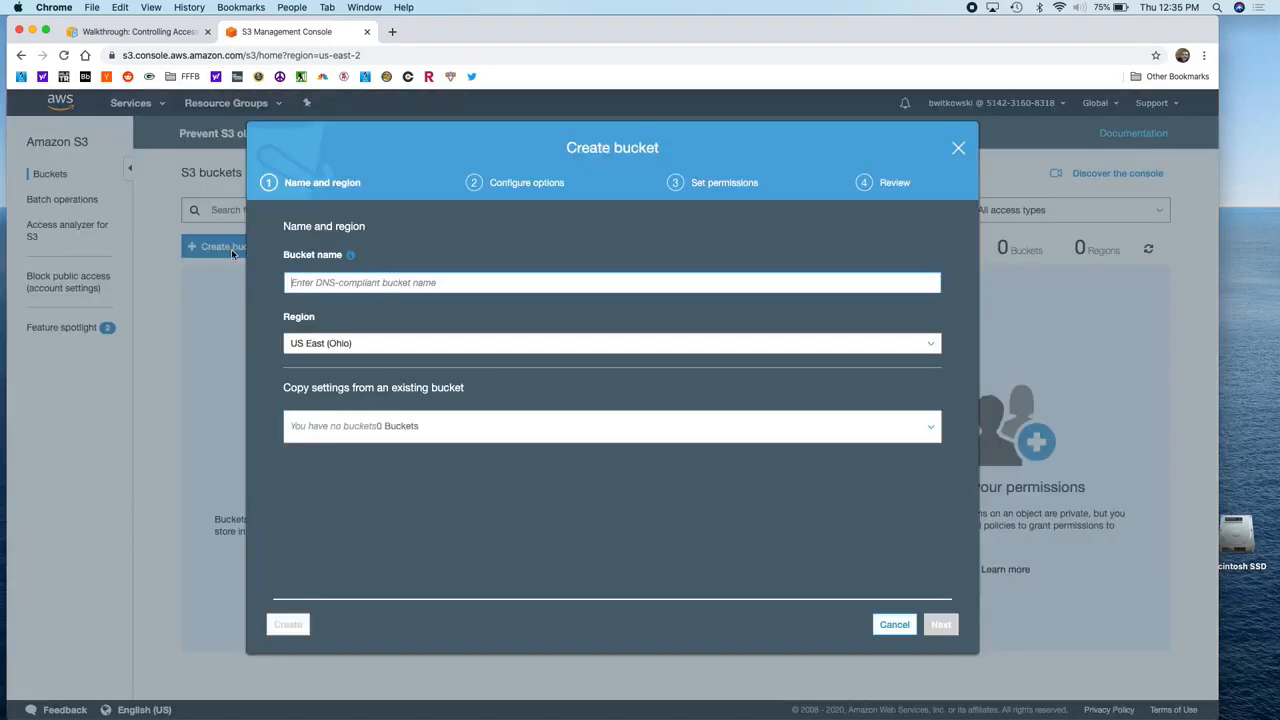
{"action": "left_click", "coordinate": [396, 283]}
{"action": "type", "text": "brya"}
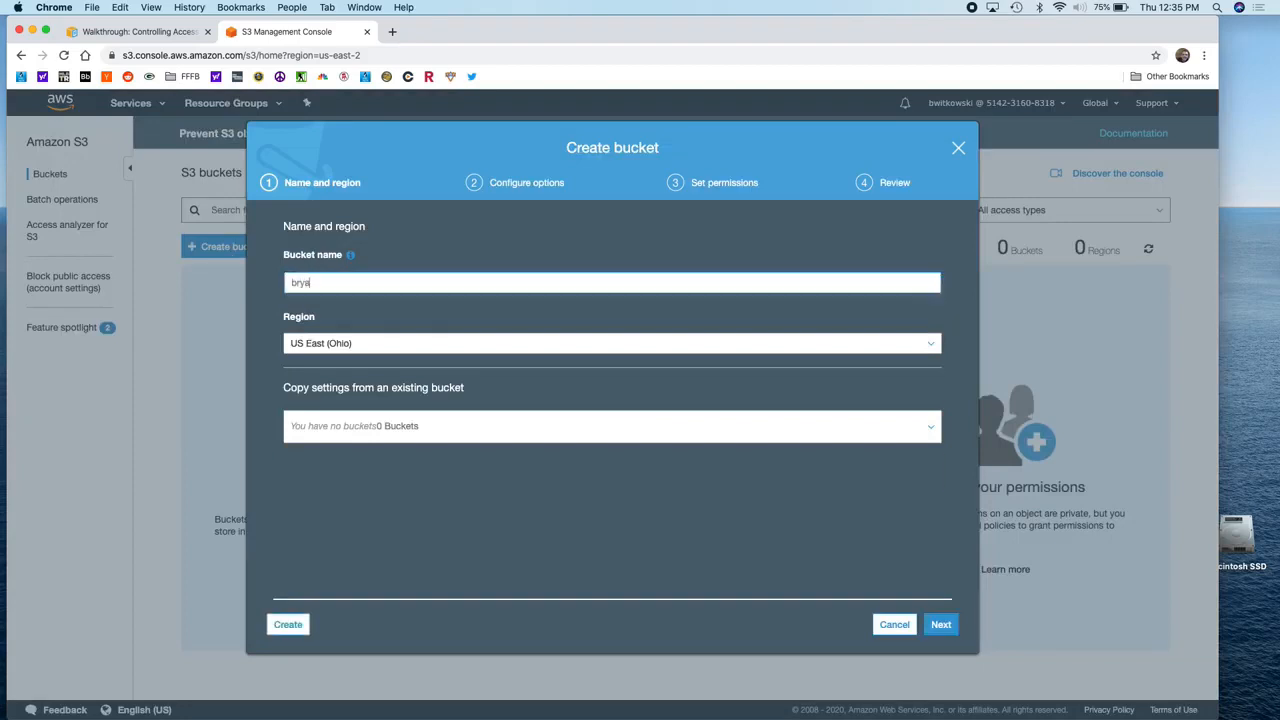
{"action": "type", "text": "ns-company"}
Step: Step through the bucket options and permissions, keeping all public access blocked
{"action": "left_click", "coordinate": [944, 624]}
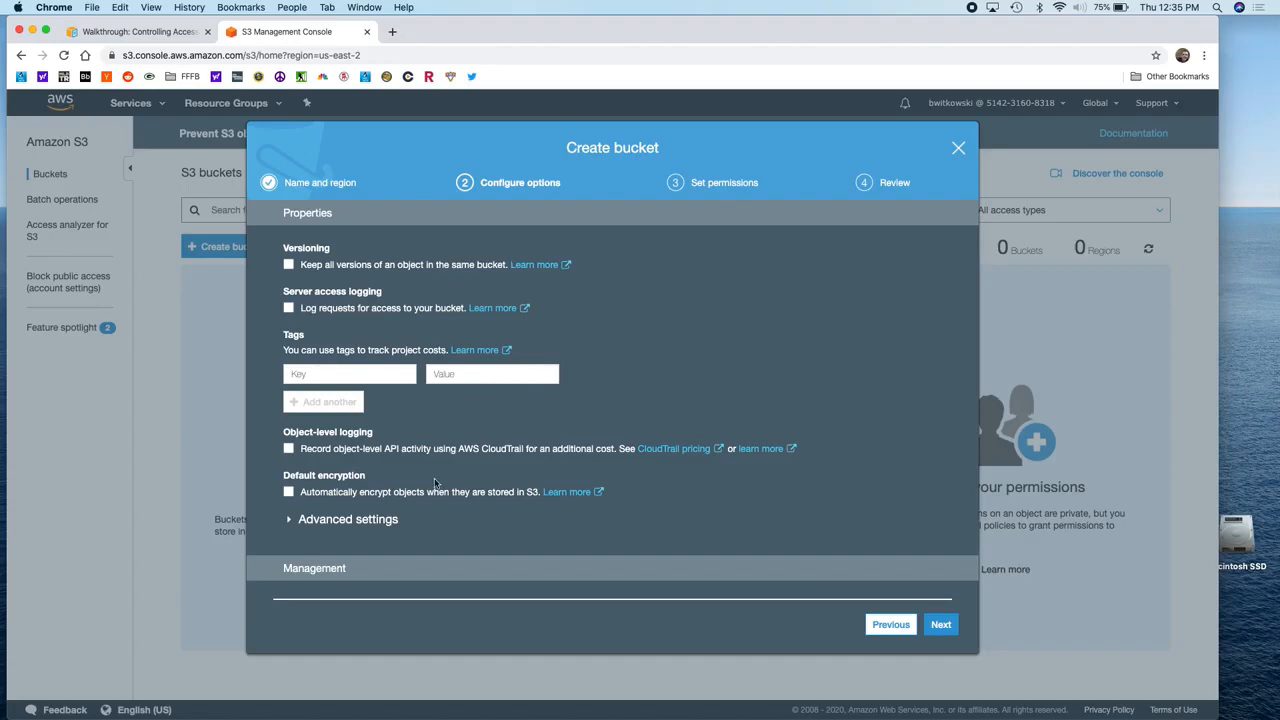
{"action": "left_click", "coordinate": [378, 519]}
{"action": "scroll", "coordinate": [553, 480], "scroll_direction": "down", "scroll_amount": 2}
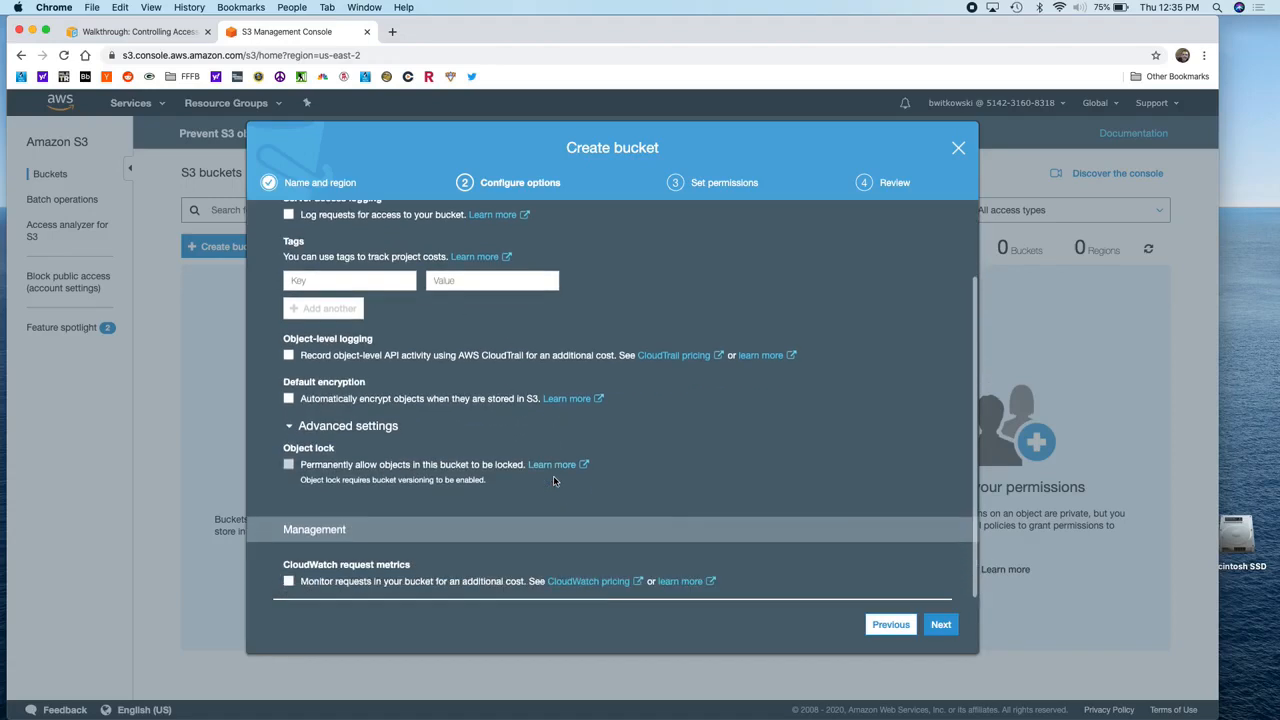
{"action": "scroll", "coordinate": [724, 538], "scroll_direction": "up", "scroll_amount": 3}
{"action": "left_click", "coordinate": [941, 624]}
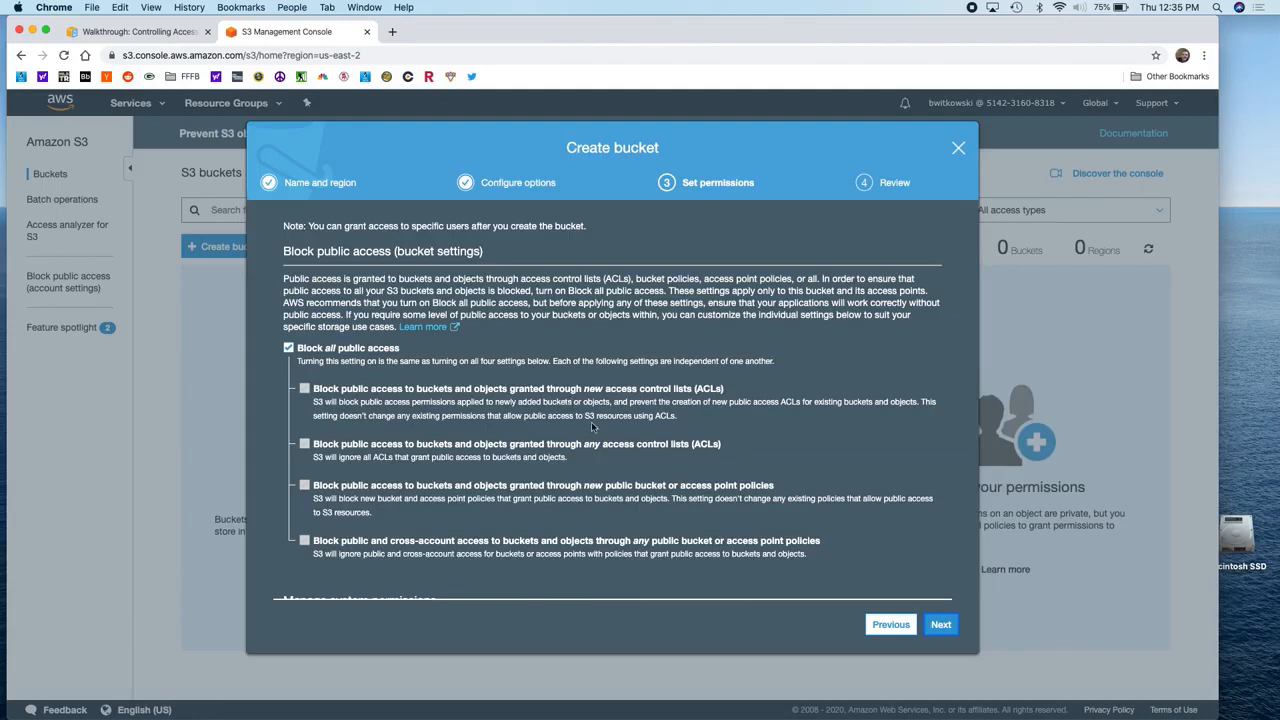
{"action": "left_click", "coordinate": [941, 628]}
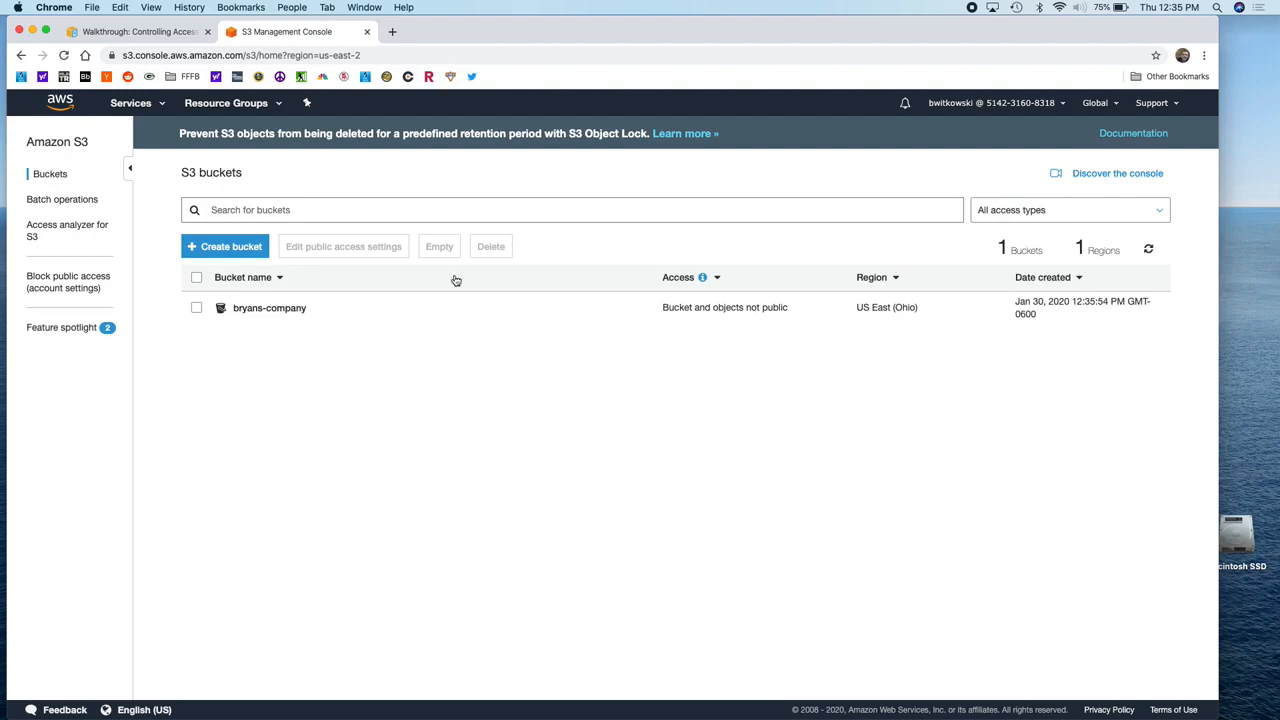
Step: Create the folders dev, finance and private at the root of bryans-company
{"action": "left_click", "coordinate": [270, 310]}
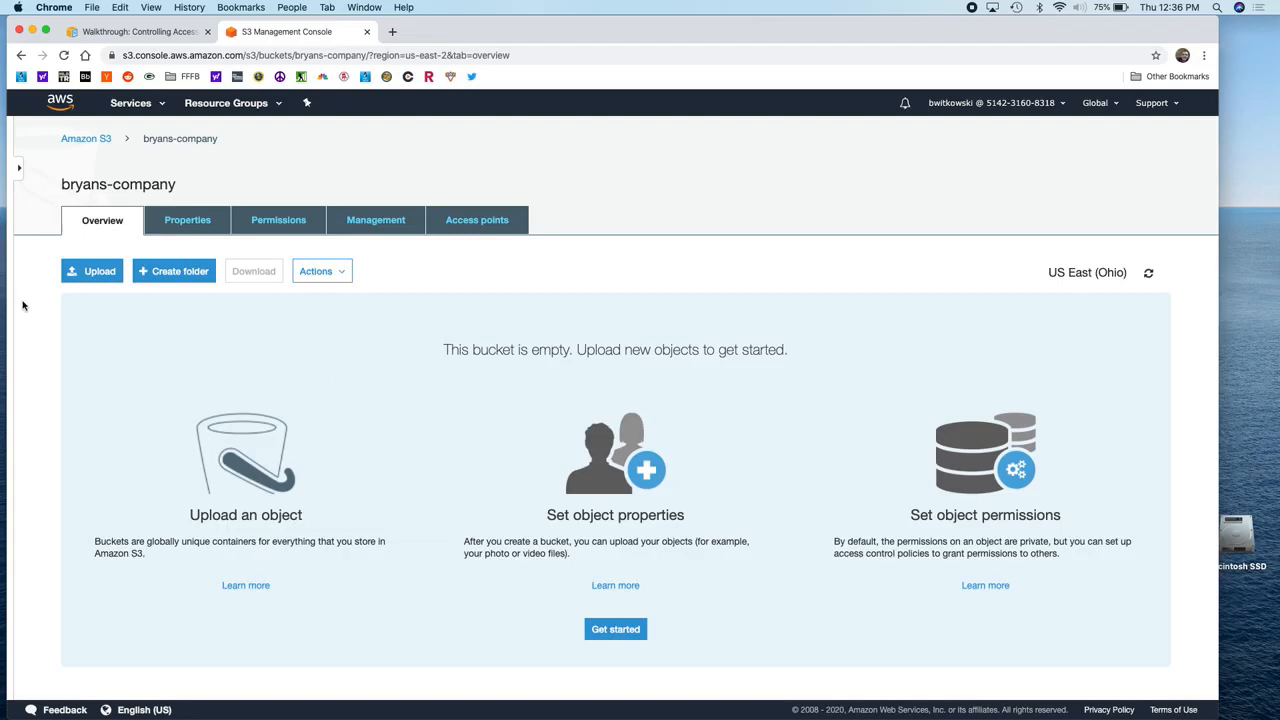
{"action": "left_click", "coordinate": [179, 280]}
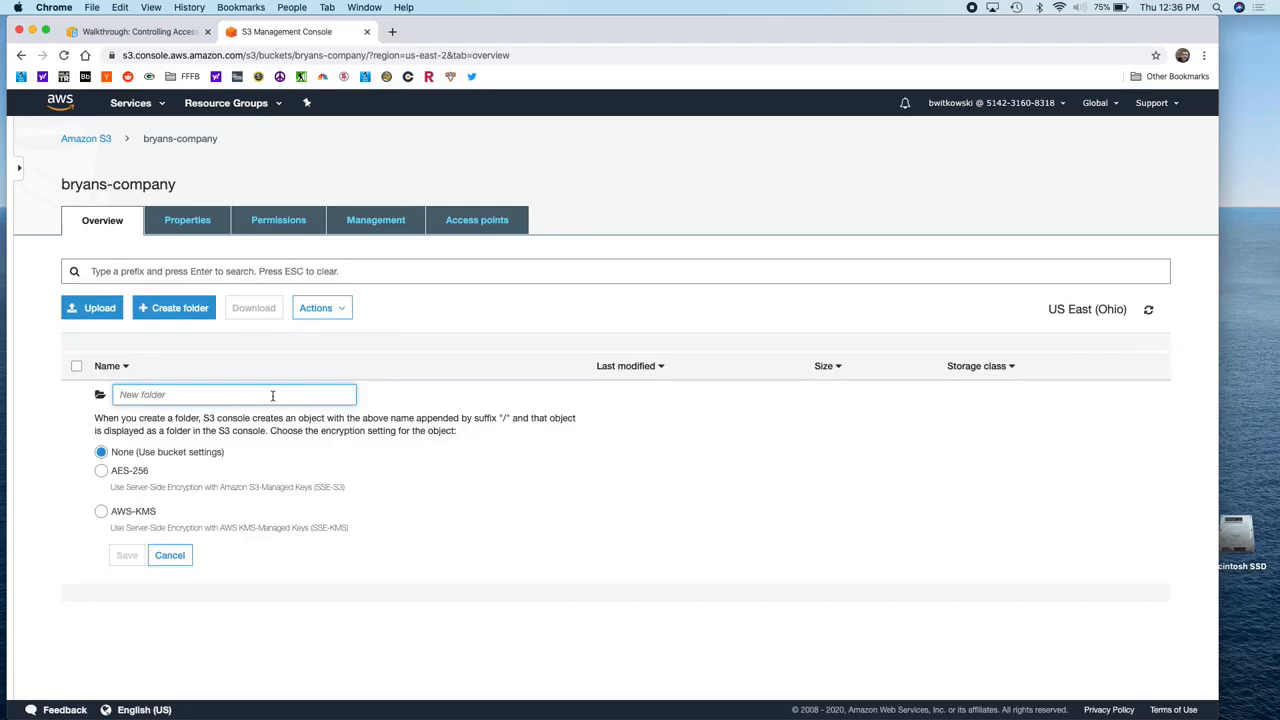
{"action": "type", "text": "dev"}
{"action": "left_click", "coordinate": [127, 556]}
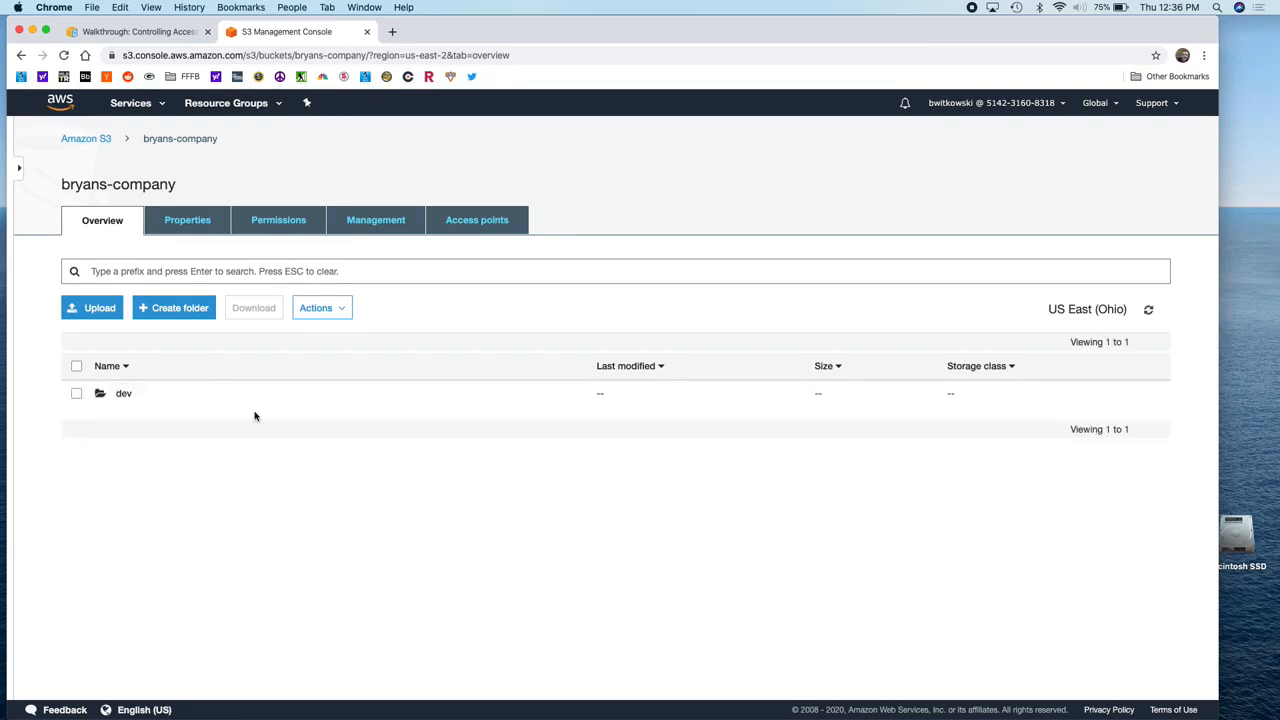
{"action": "left_click", "coordinate": [197, 314]}
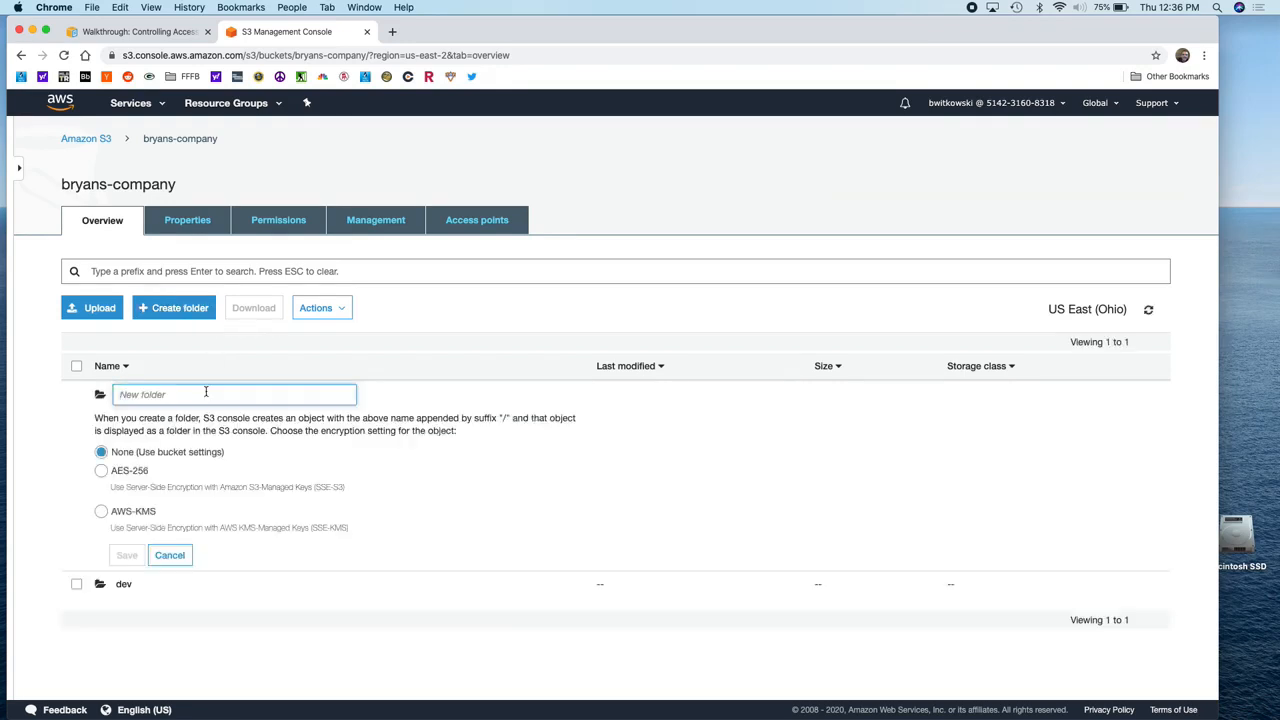
{"action": "type", "text": "finance"}
{"action": "left_click", "coordinate": [127, 555]}
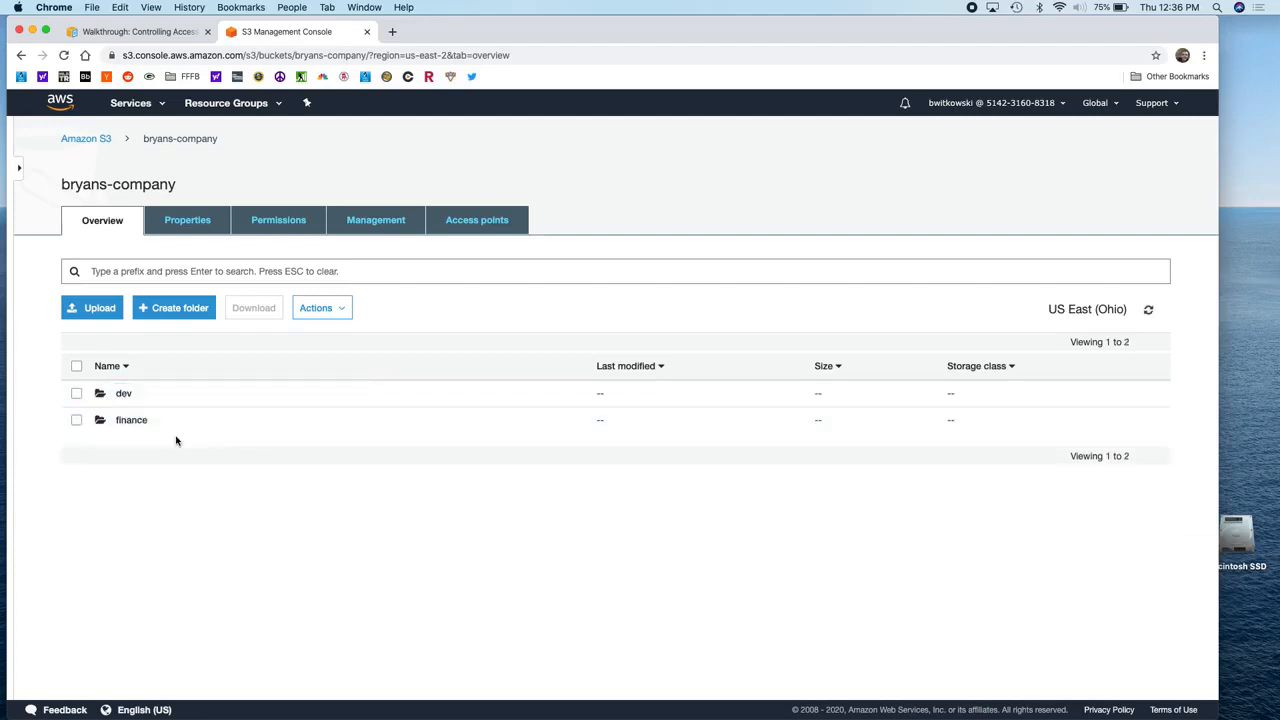
{"action": "left_click", "coordinate": [171, 316]}
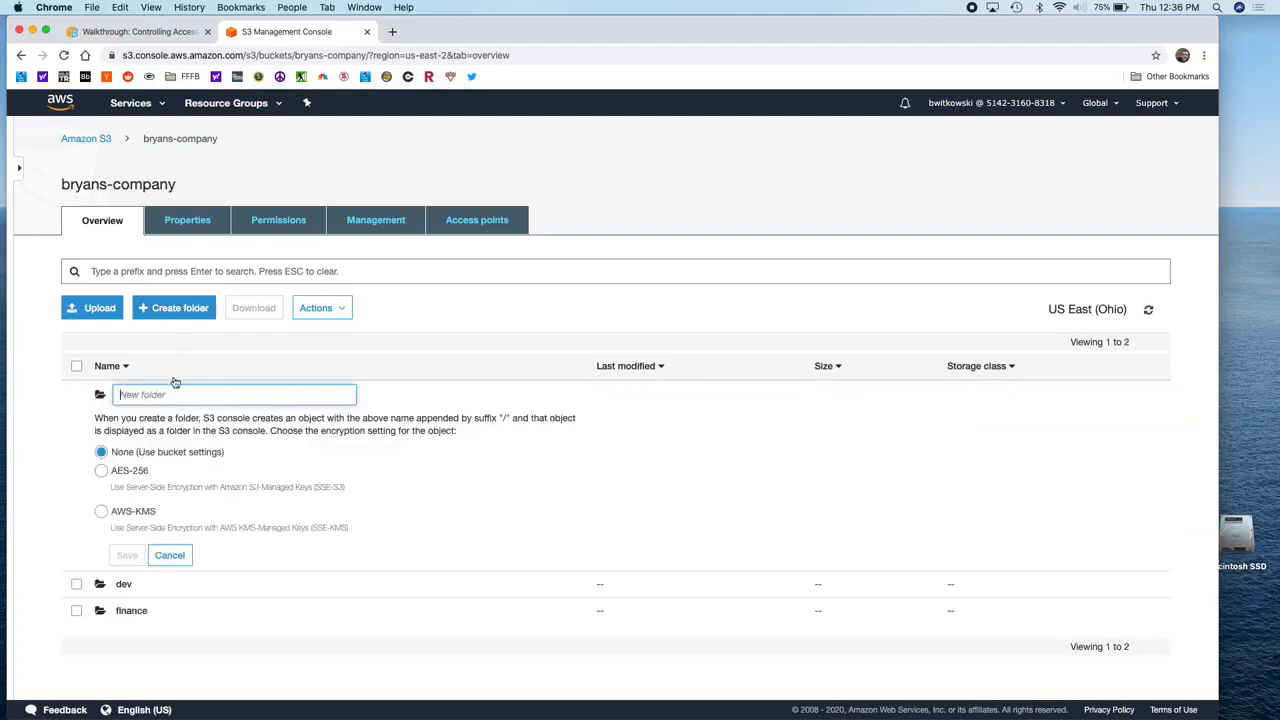
{"action": "type", "text": "private"}
{"action": "left_click", "coordinate": [127, 555]}
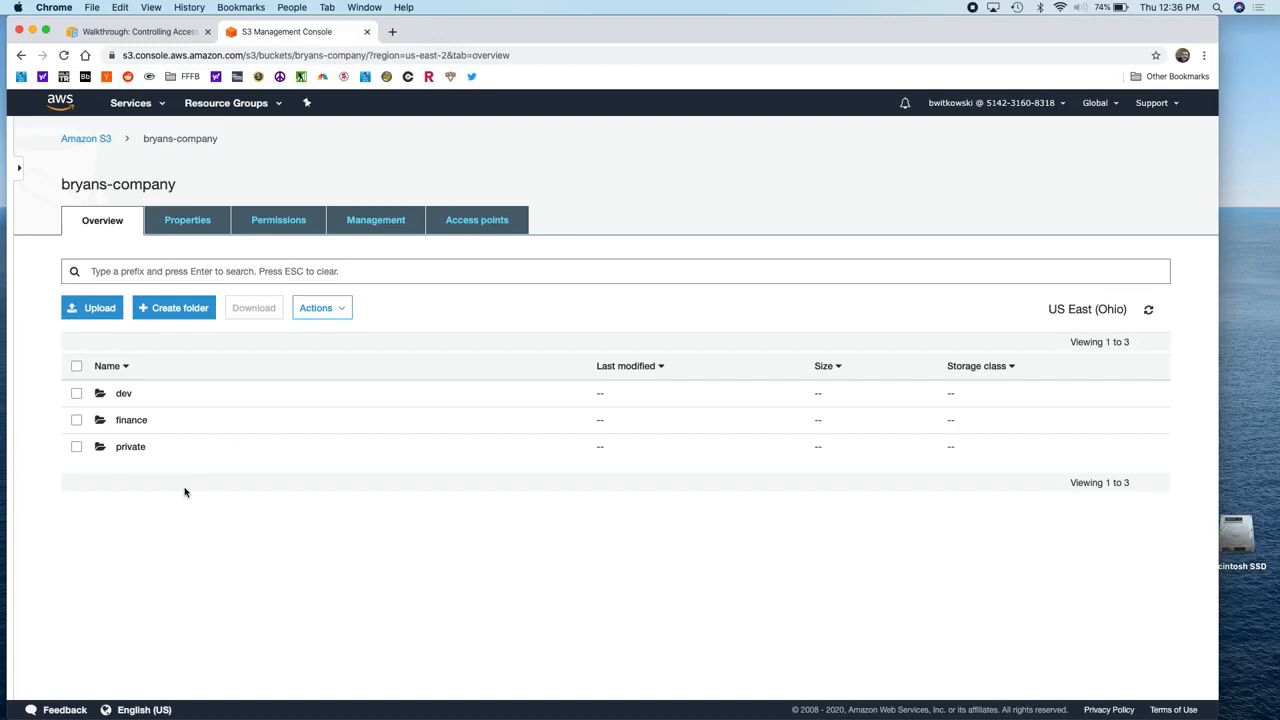
{"action": "key", "text": "super+Tab"}
{"action": "key", "text": "super+Tab"}
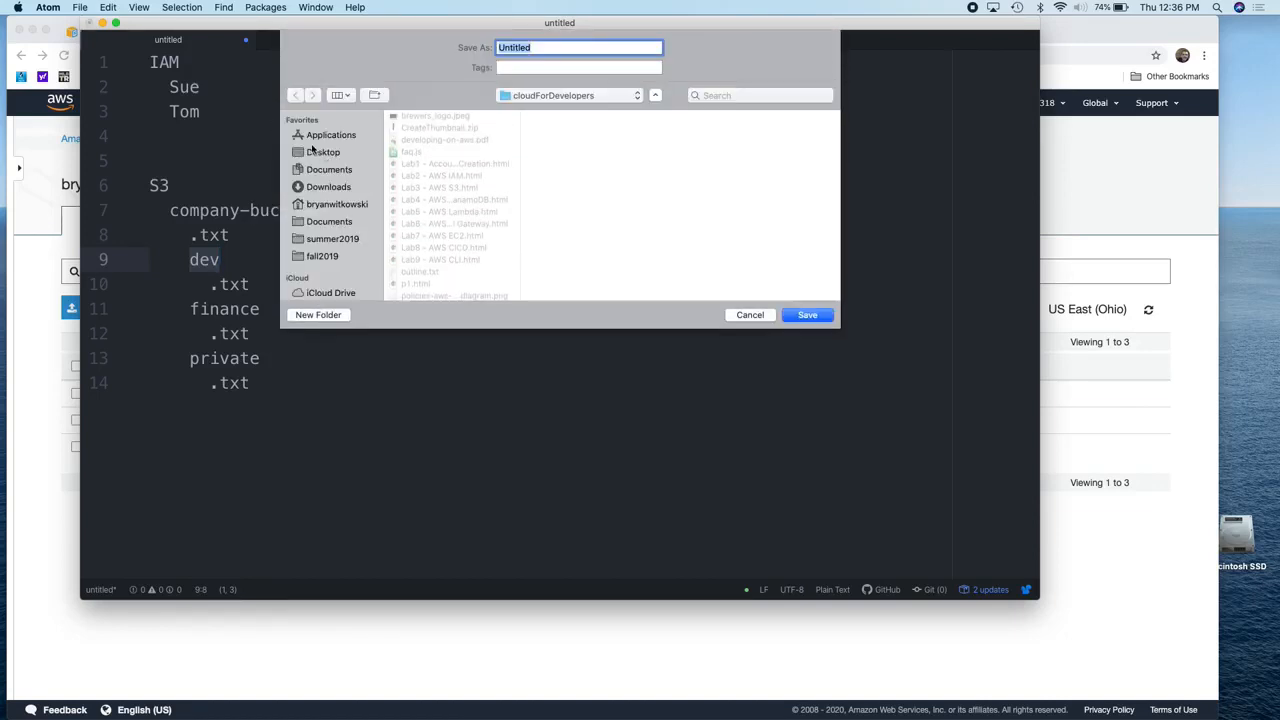
Step: Save the notes outline to the Desktop as start.txt
{"action": "left_click", "coordinate": [322, 152]}
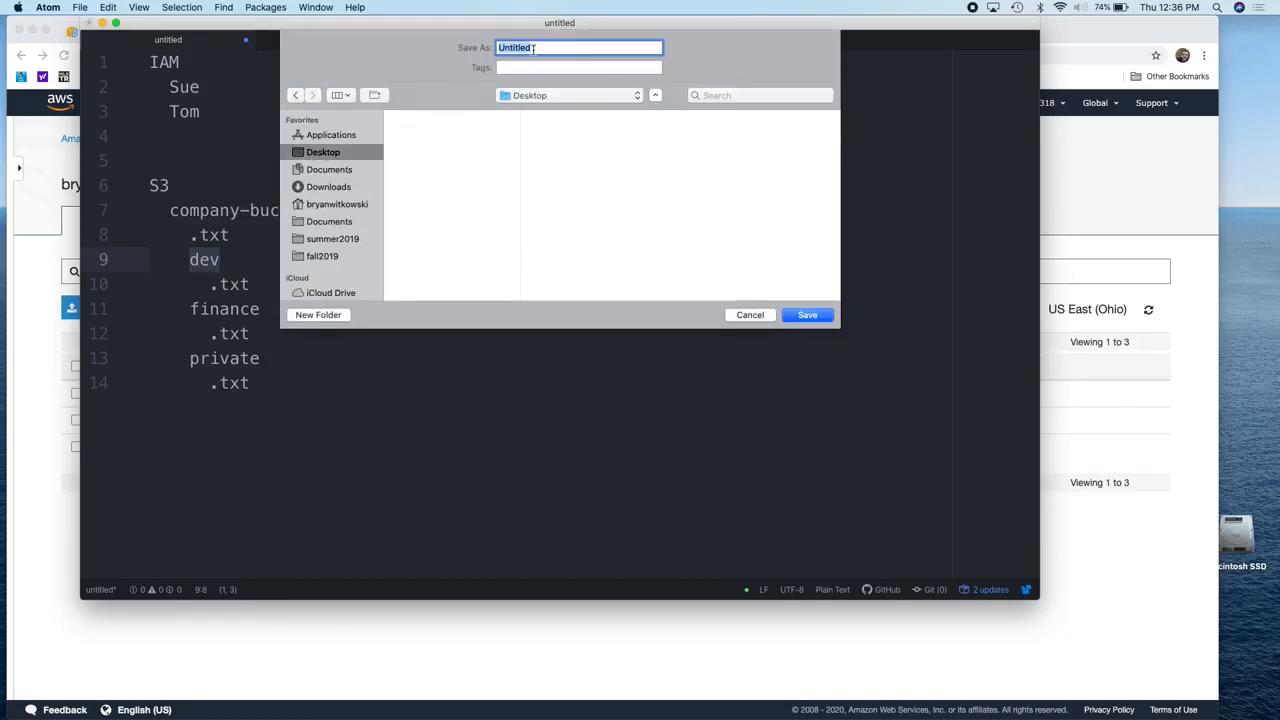
{"action": "type", "text": "start.txt"}
{"action": "left_click", "coordinate": [803, 316]}
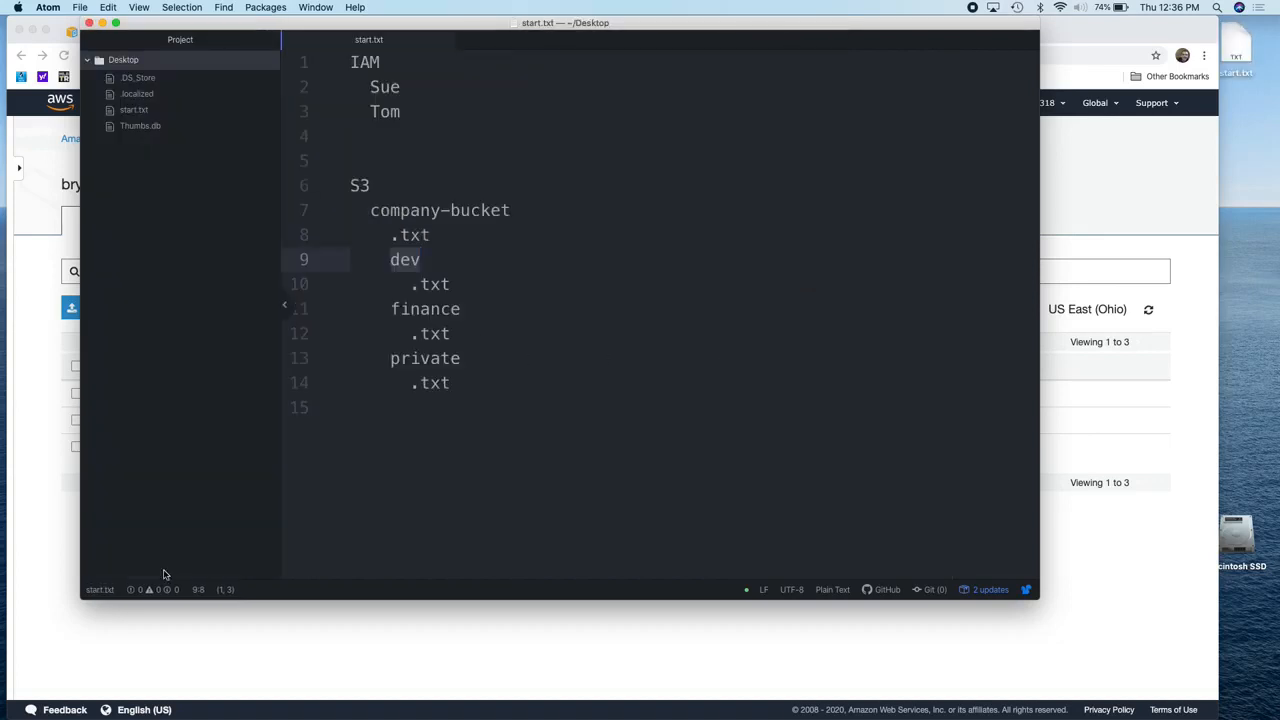
{"action": "left_click", "coordinate": [197, 625]}
Step: Upload Desktop start.txt to the bryans-company root with default Standard settings
{"action": "left_click", "coordinate": [112, 310]}
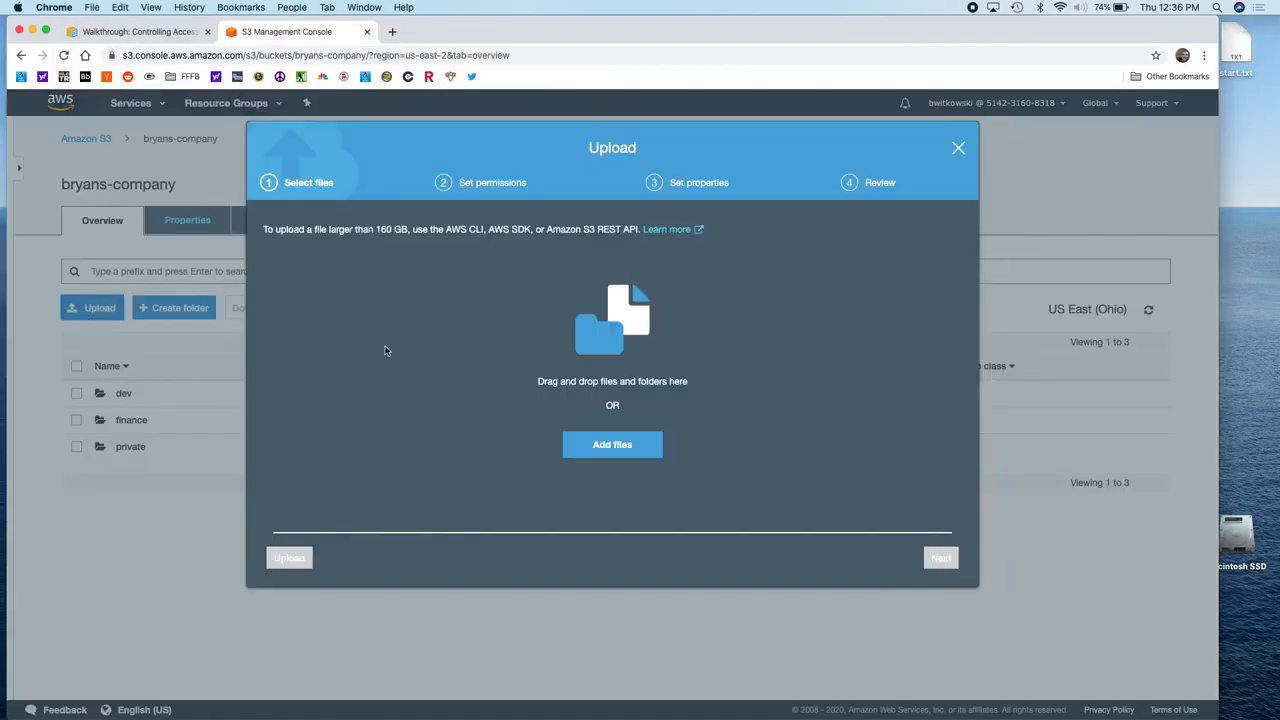
{"action": "left_click", "coordinate": [588, 451]}
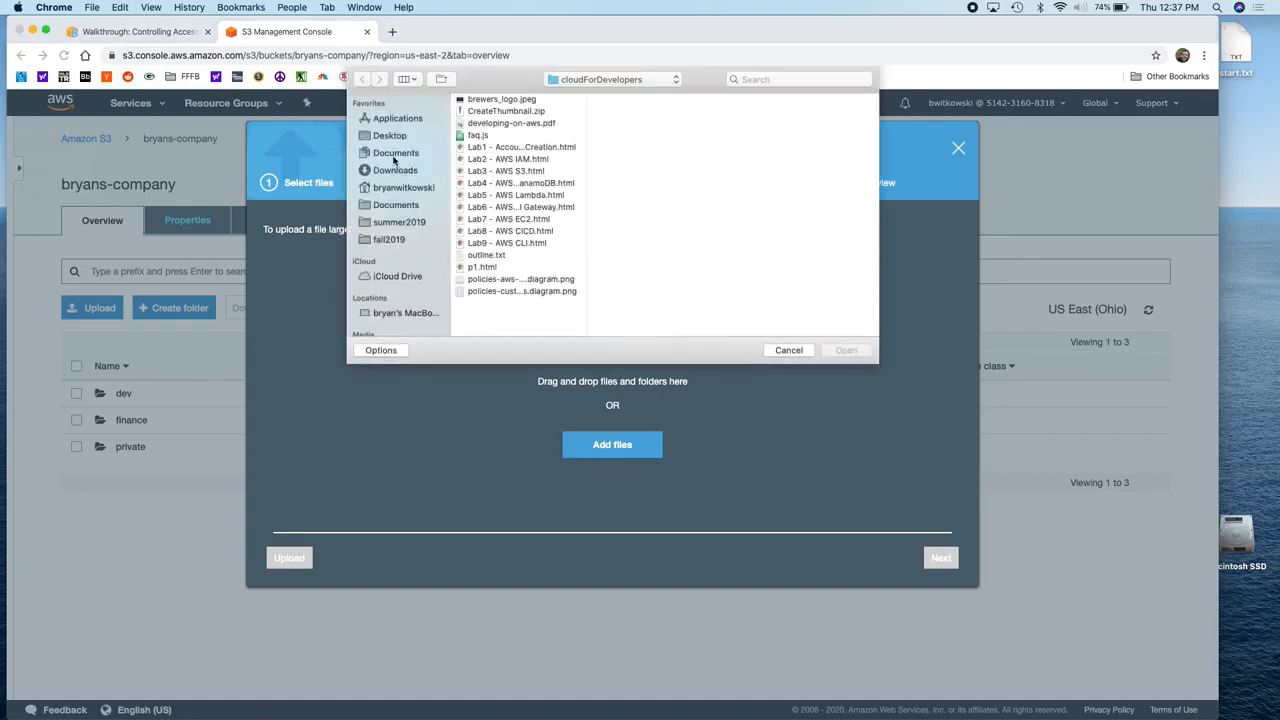
{"action": "left_click", "coordinate": [390, 135]}
{"action": "left_click", "coordinate": [485, 100]}
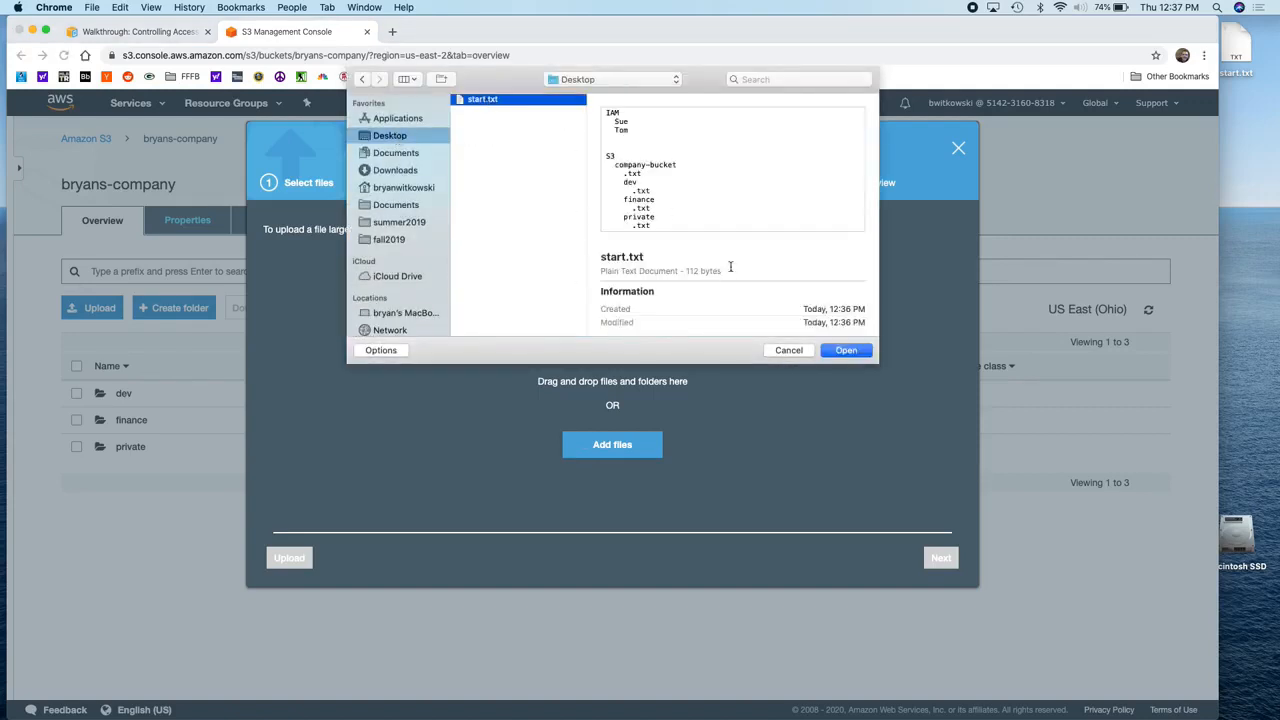
{"action": "left_click", "coordinate": [845, 350]}
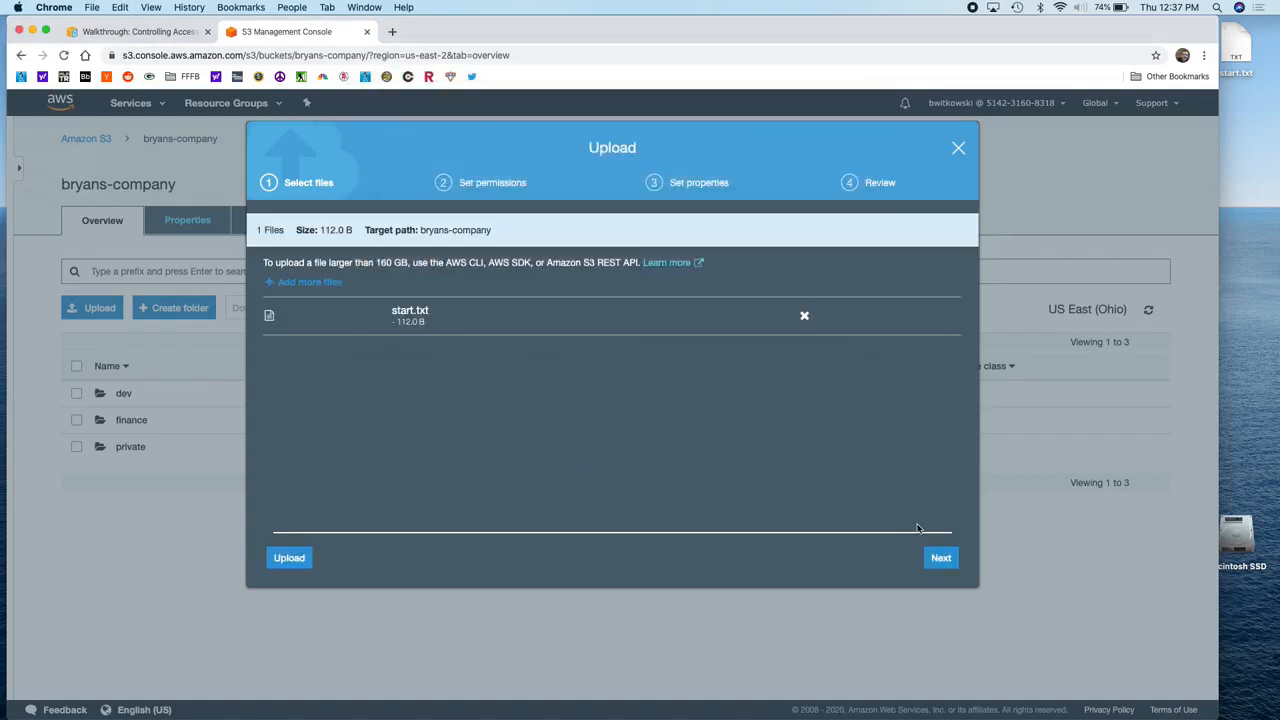
{"action": "left_click", "coordinate": [940, 562]}
{"action": "left_click", "coordinate": [940, 560]}
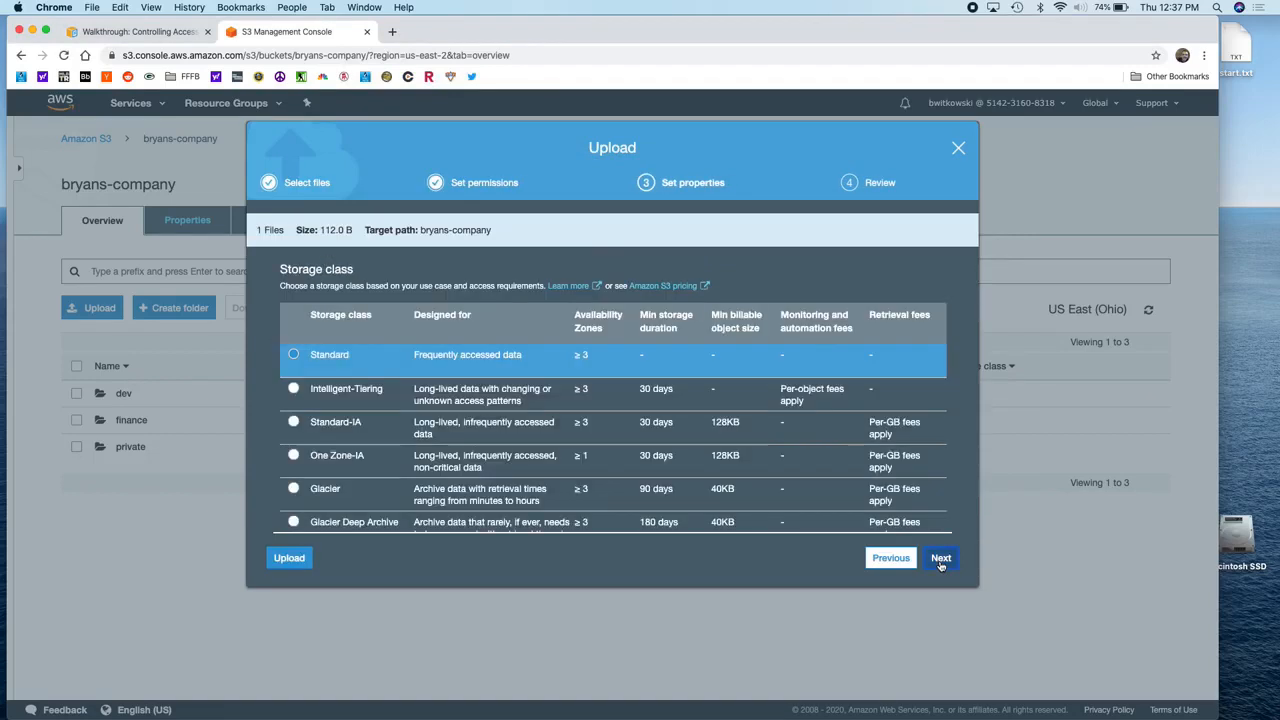
{"action": "left_click", "coordinate": [940, 560]}
{"action": "left_click", "coordinate": [940, 560]}
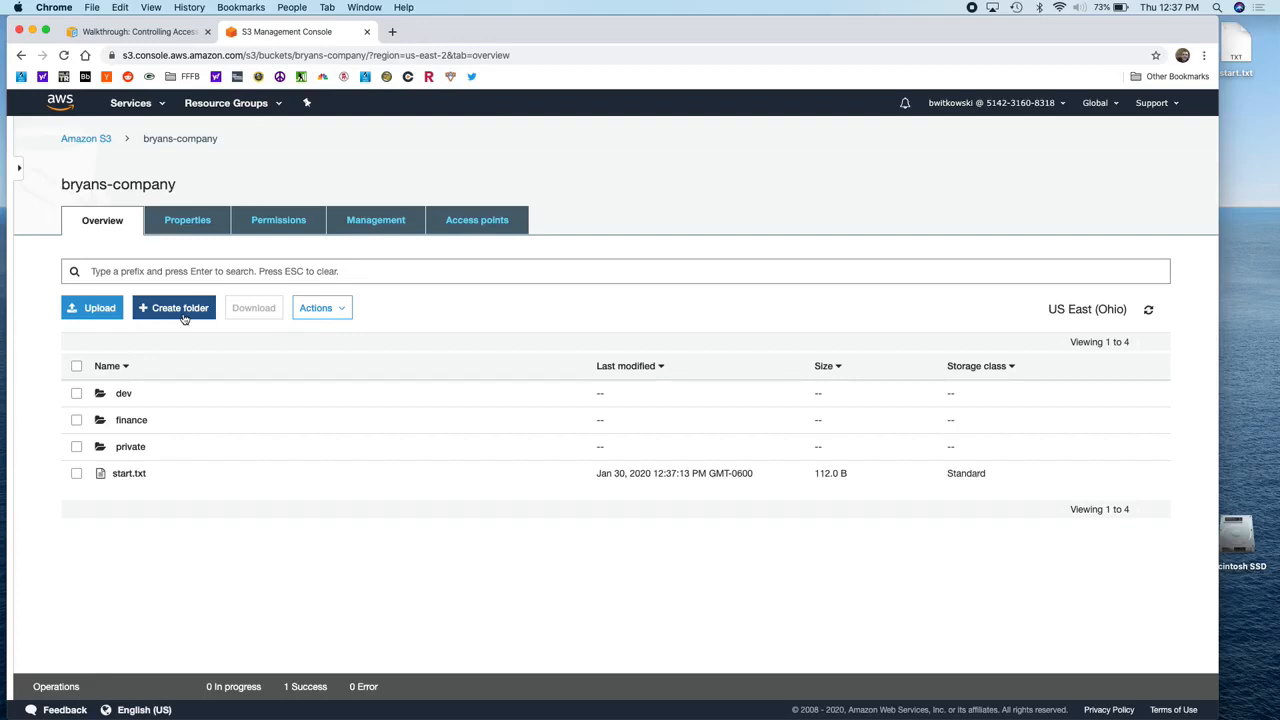
Step: Turn the dev entry into dev/dev.txt and delete the separate dev folder line
{"action": "key", "text": "super+Tab"}
{"action": "key", "text": "super+Tab"}
{"action": "key", "text": "super+Tab"}
{"action": "key", "text": "super+Tab"}
{"action": "key", "text": "super+Tab"}
{"action": "key", "text": "super+Tab"}
{"action": "key", "text": "super+Tab"}
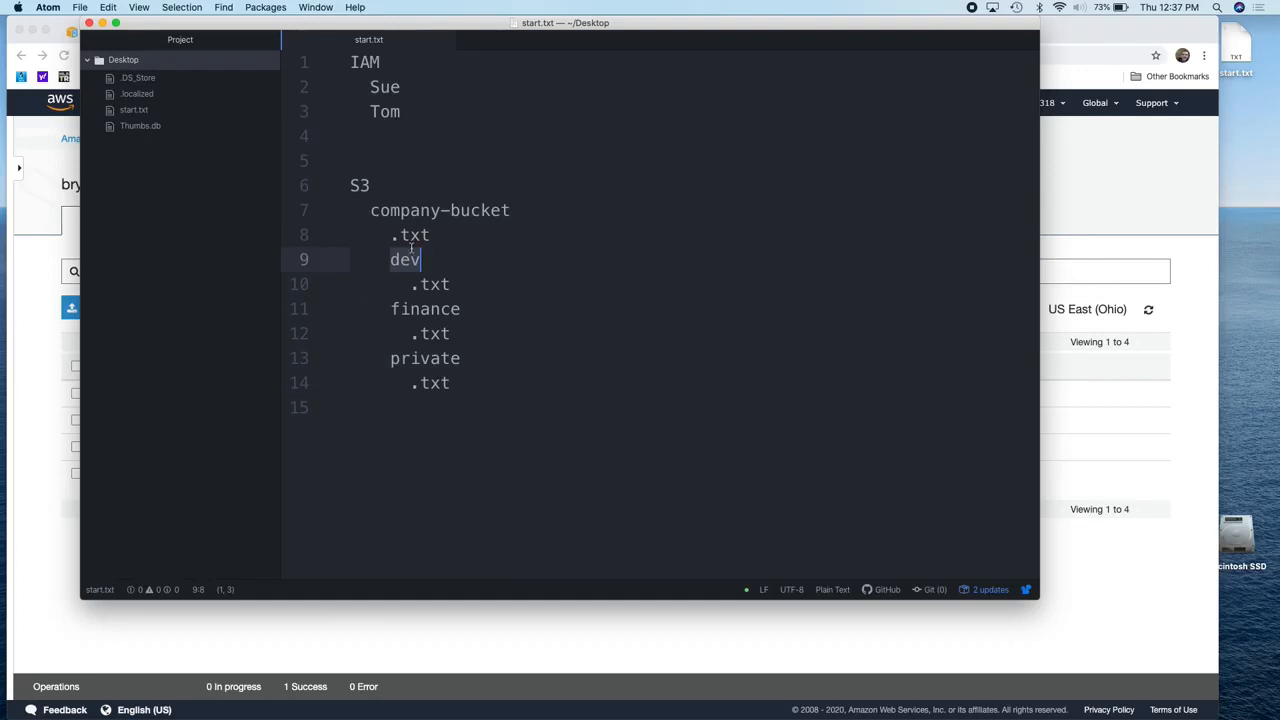
{"action": "left_click", "coordinate": [411, 285]}
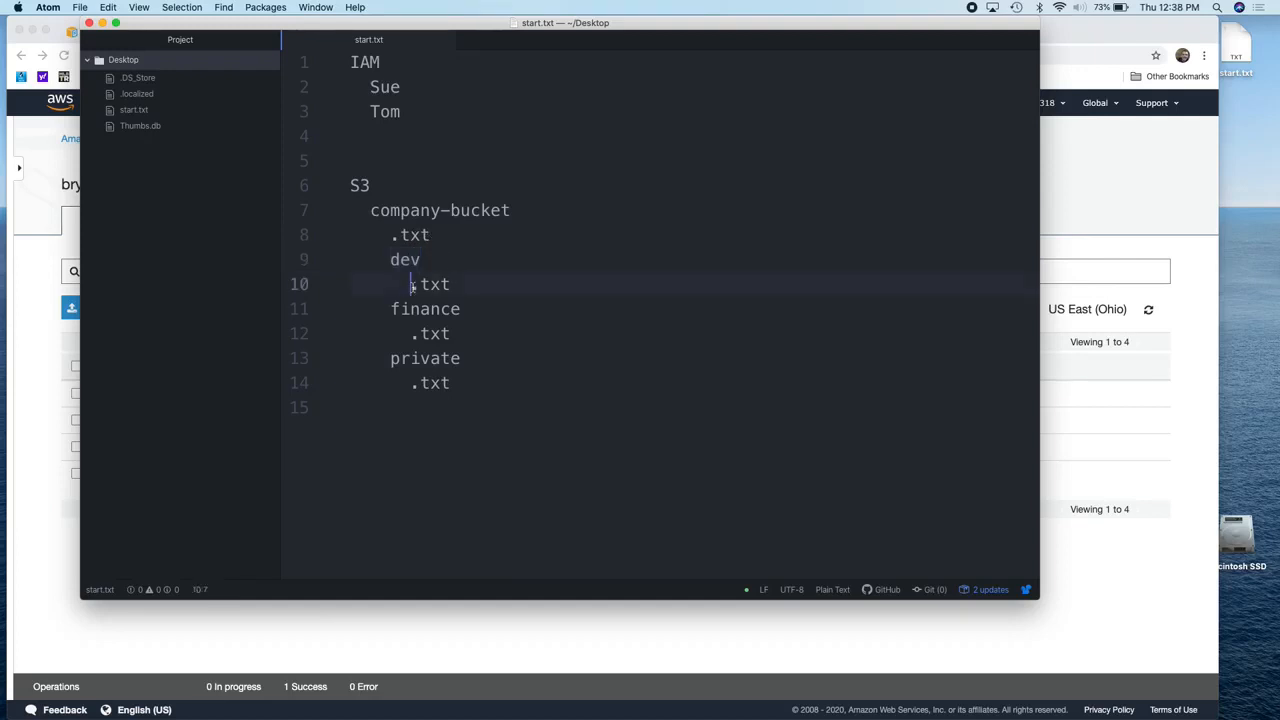
{"action": "type", "text": "dev"}
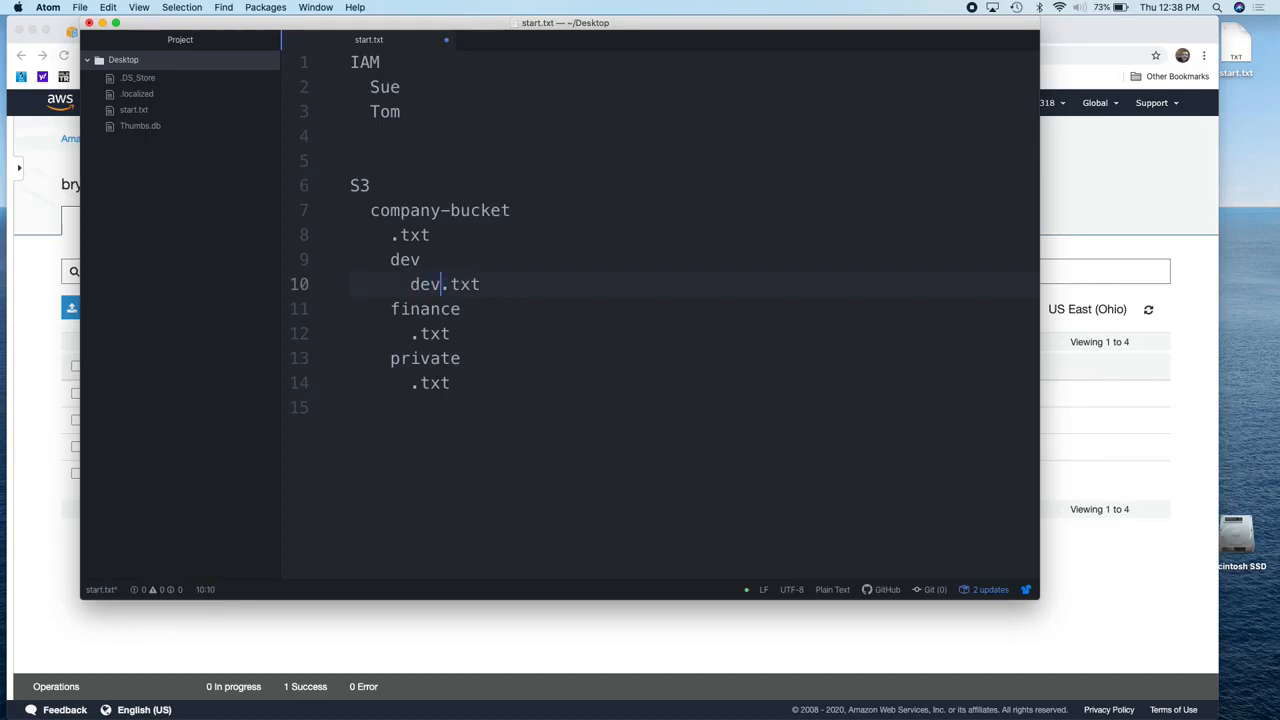
{"action": "left_click", "coordinate": [409, 284]}
{"action": "key", "text": "BackSpace"}
{"action": "type", "text": "dev/"}
{"action": "left_click", "coordinate": [437, 268]}
{"action": "key", "text": "super+shift+Left"}
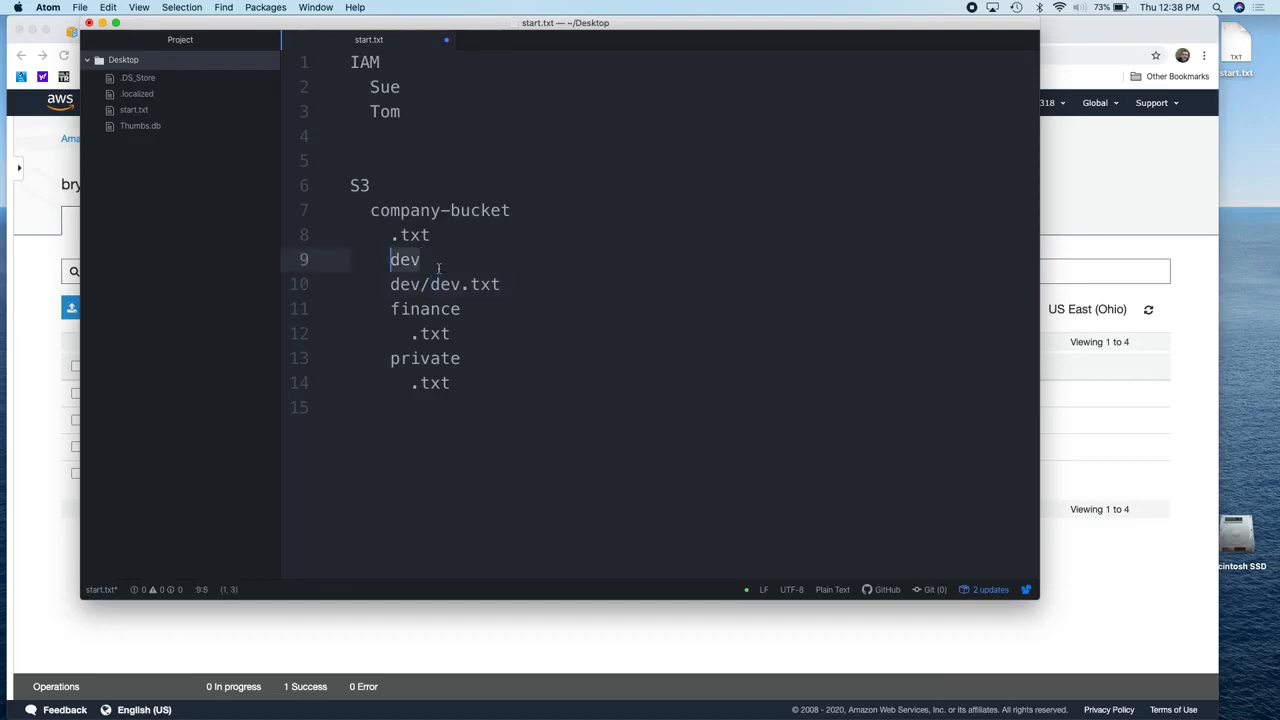
{"action": "key", "text": "BackSpace"}
{"action": "key", "text": "BackSpace"}
{"action": "key", "text": "BackSpace"}
{"action": "key", "text": "BackSpace"}
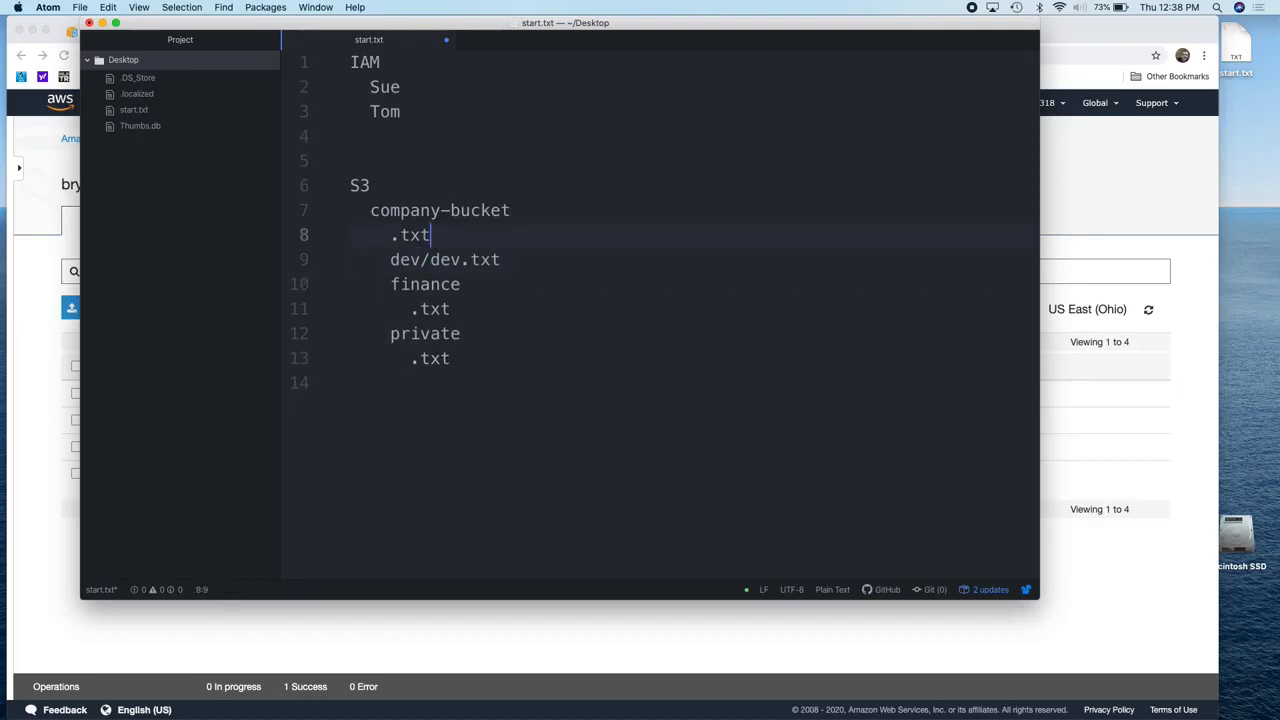
Step: Rewrite the finance and private entries as finance/finance.txt and private/private.txt
{"action": "key", "text": "Down"}
{"action": "key", "text": "Down"}
{"action": "key", "text": "Down"}
{"action": "key", "text": "Left"}
{"action": "key", "text": "Left"}
{"action": "key", "text": "BackSpace"}
{"action": "key", "text": "BackSpace"}
{"action": "key", "text": "BackSpace"}
{"action": "key", "text": "BackSpace"}
{"action": "type", "text": "/finan"}
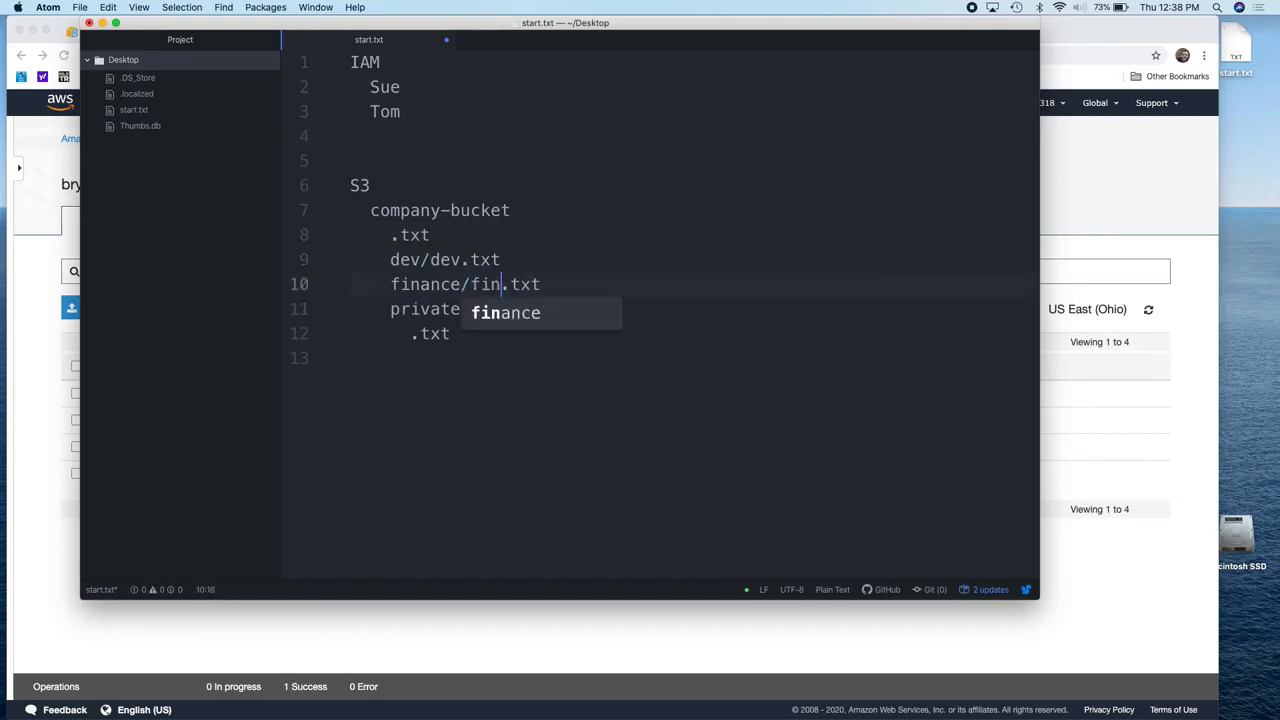
{"action": "key", "text": "Tab"}
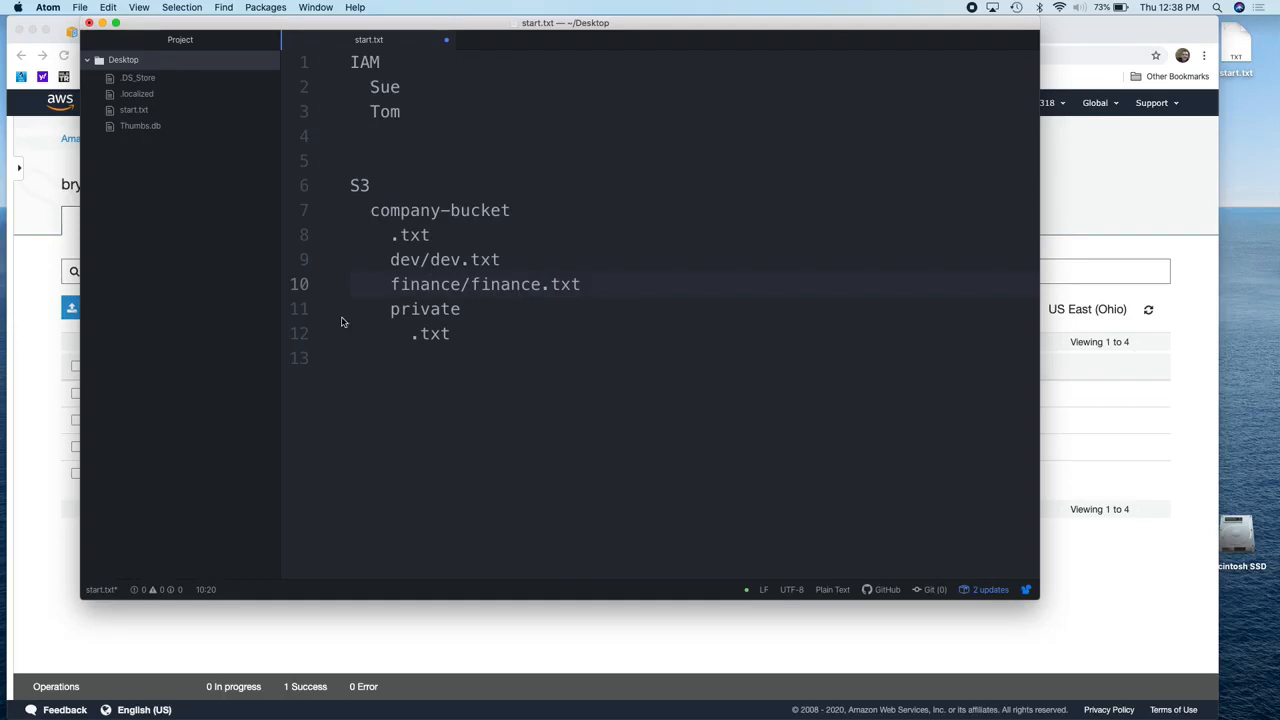
{"action": "left_click_drag", "start_coordinate": [411, 334], "coordinate": [474, 315]}
{"action": "type", "text": "/private.txt"}
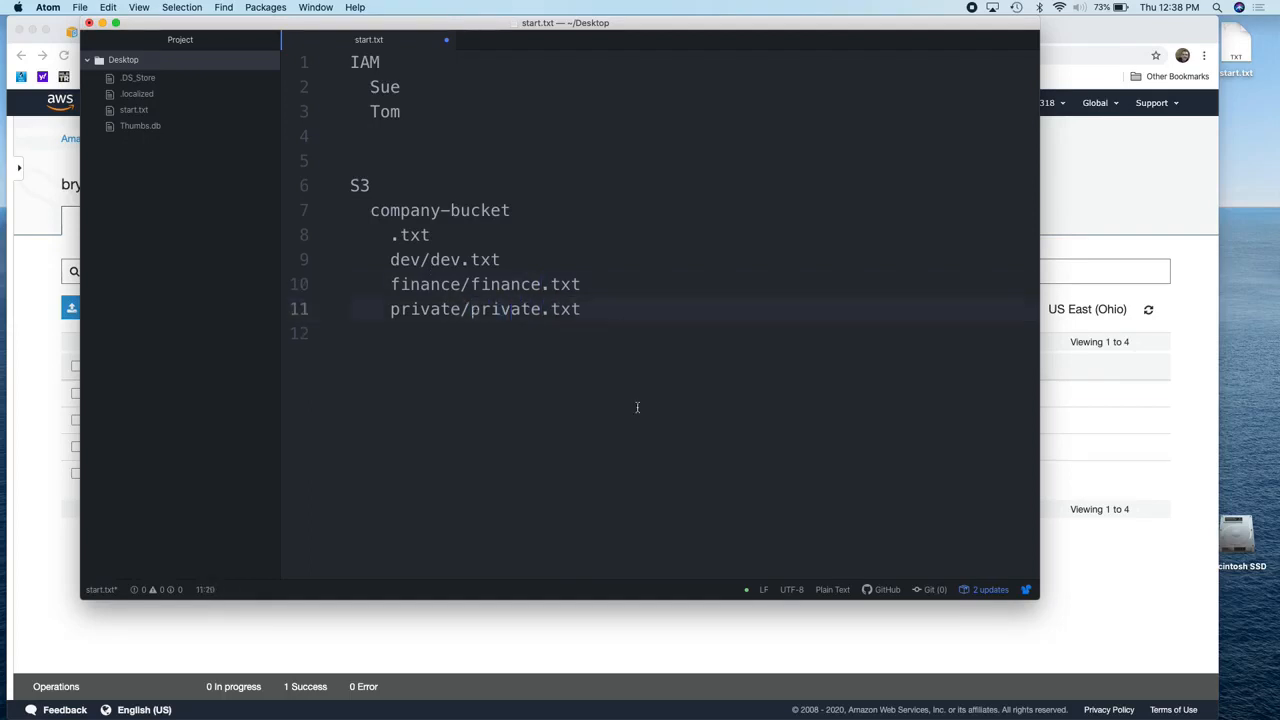
{"action": "left_click", "coordinate": [637, 407]}
{"action": "left_click_drag", "start_coordinate": [469, 284], "coordinate": [390, 284]}
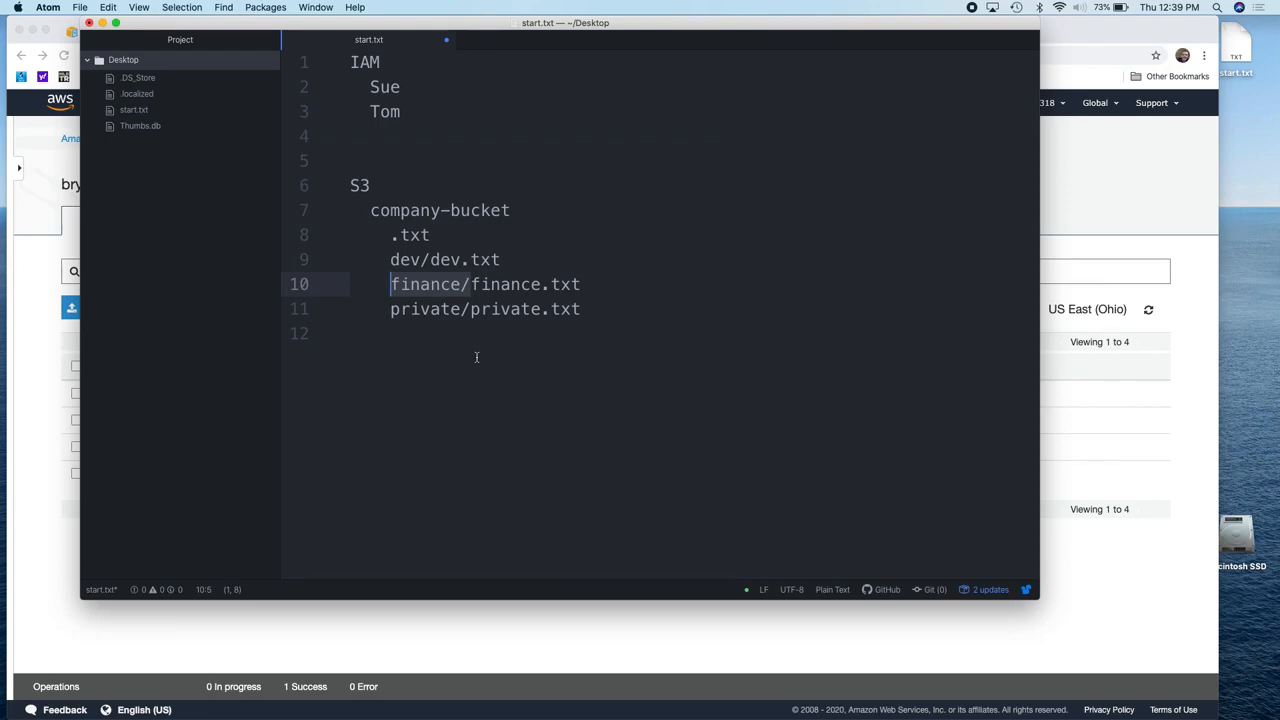
{"action": "left_click", "coordinate": [591, 614]}
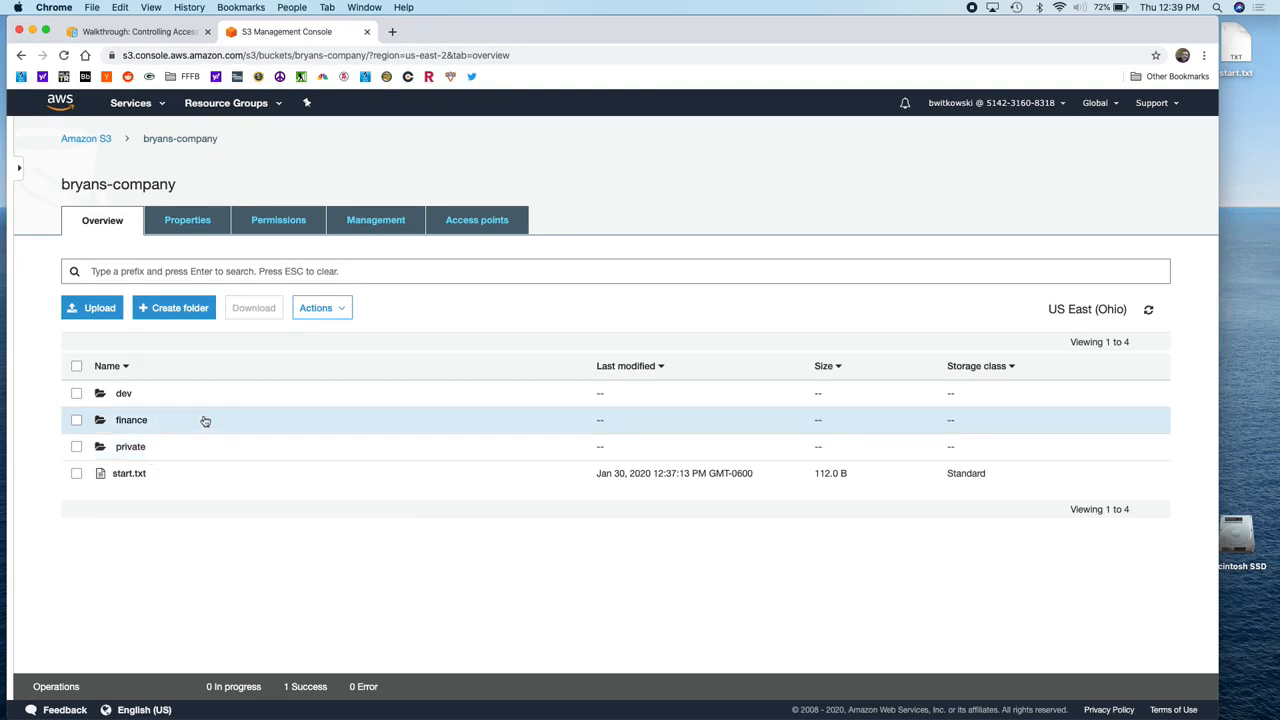
{"action": "key", "text": "super+Tab"}
{"action": "key", "text": "super+Tab"}
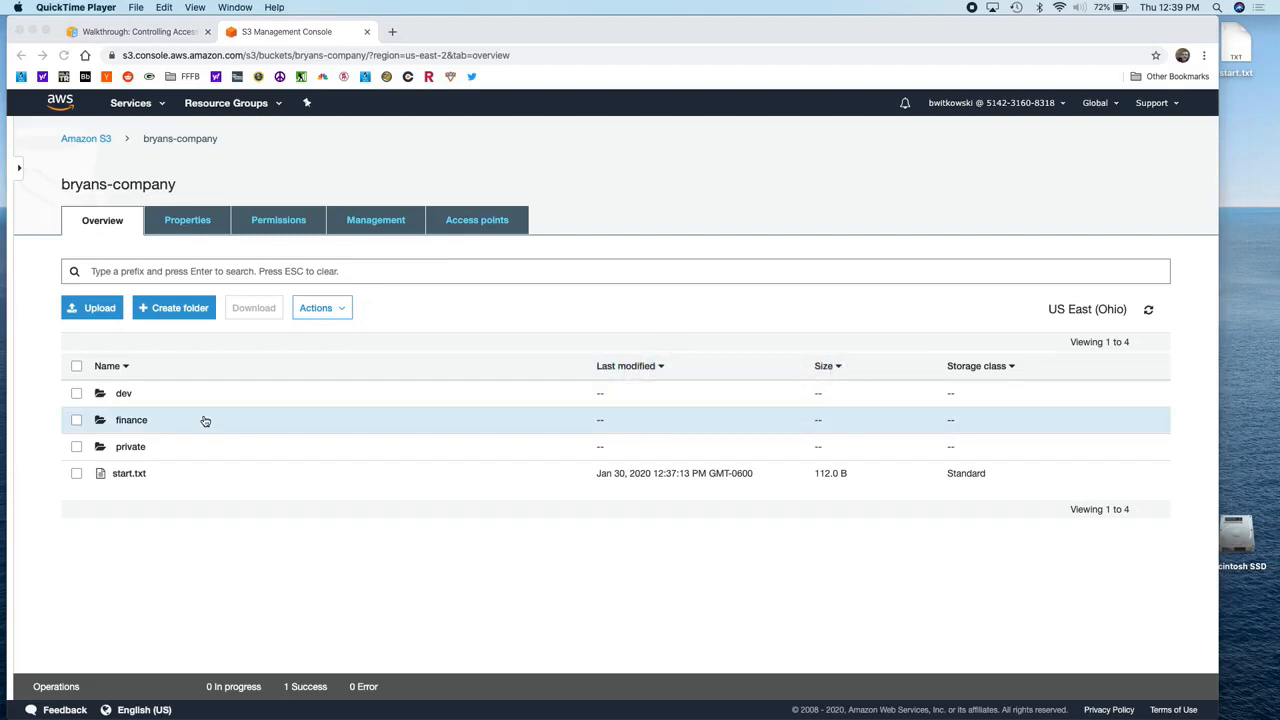
{"action": "key", "text": "super+Tab"}
{"action": "key", "text": "super+Tab"}
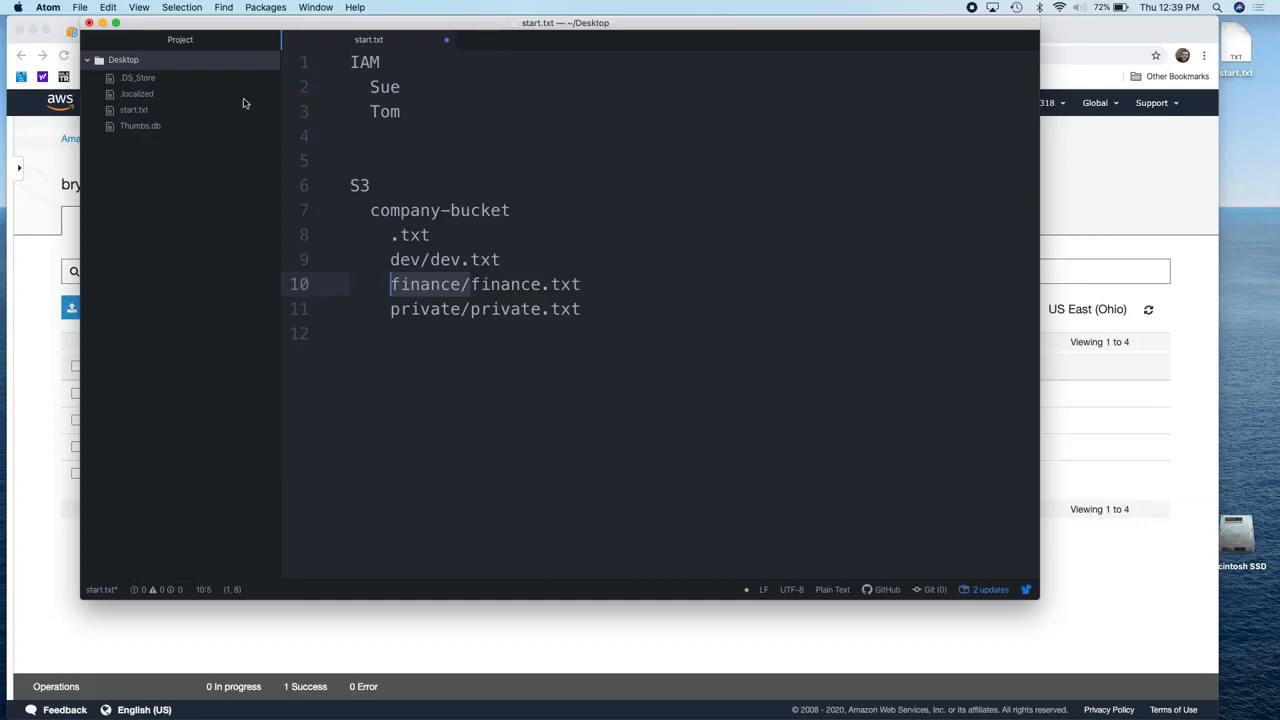
Step: Create a new file containing 'finance' and save it as finance.txt
{"action": "left_click", "coordinate": [81, 7]}
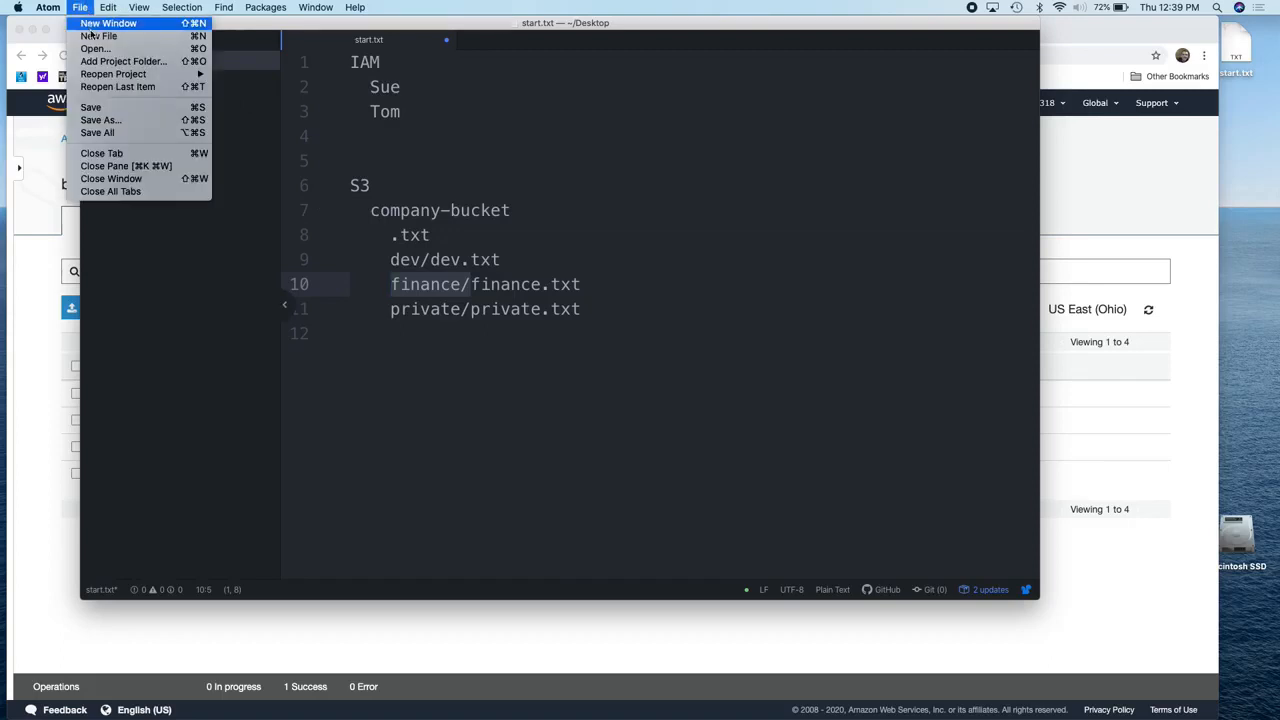
{"action": "left_click", "coordinate": [100, 36]}
{"action": "type", "text": "f"}
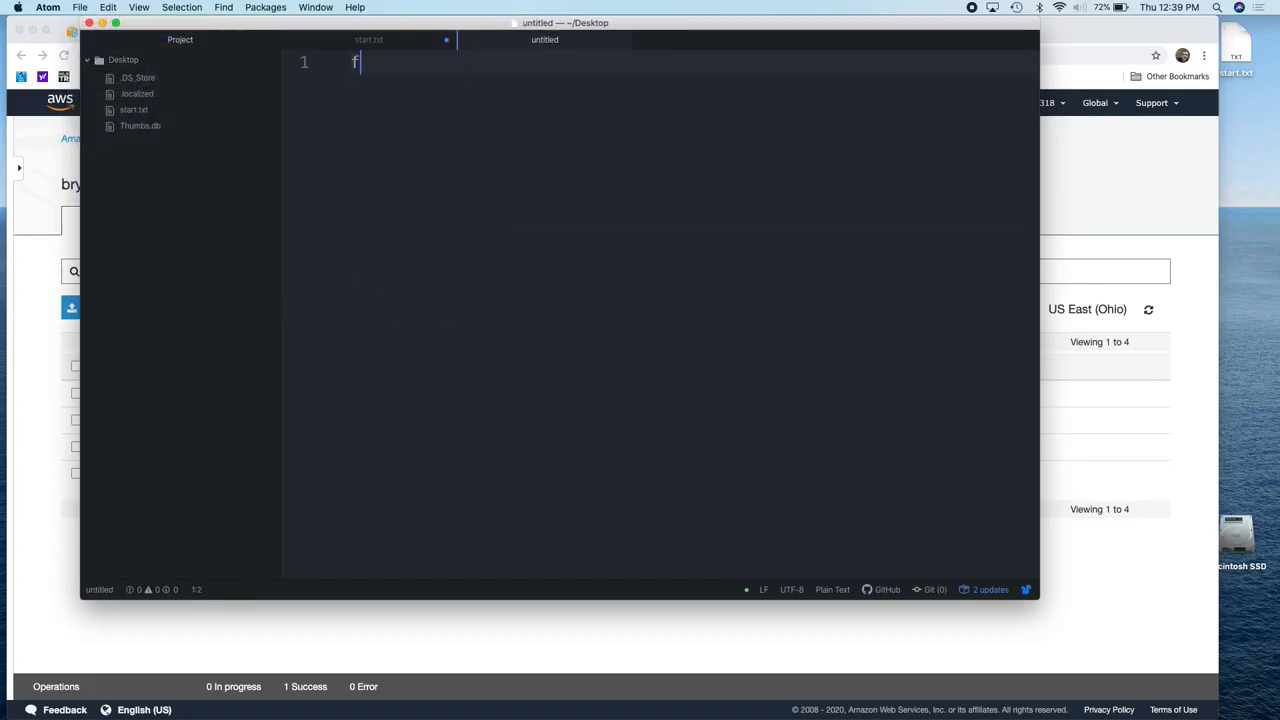
{"action": "type", "text": "inance"}
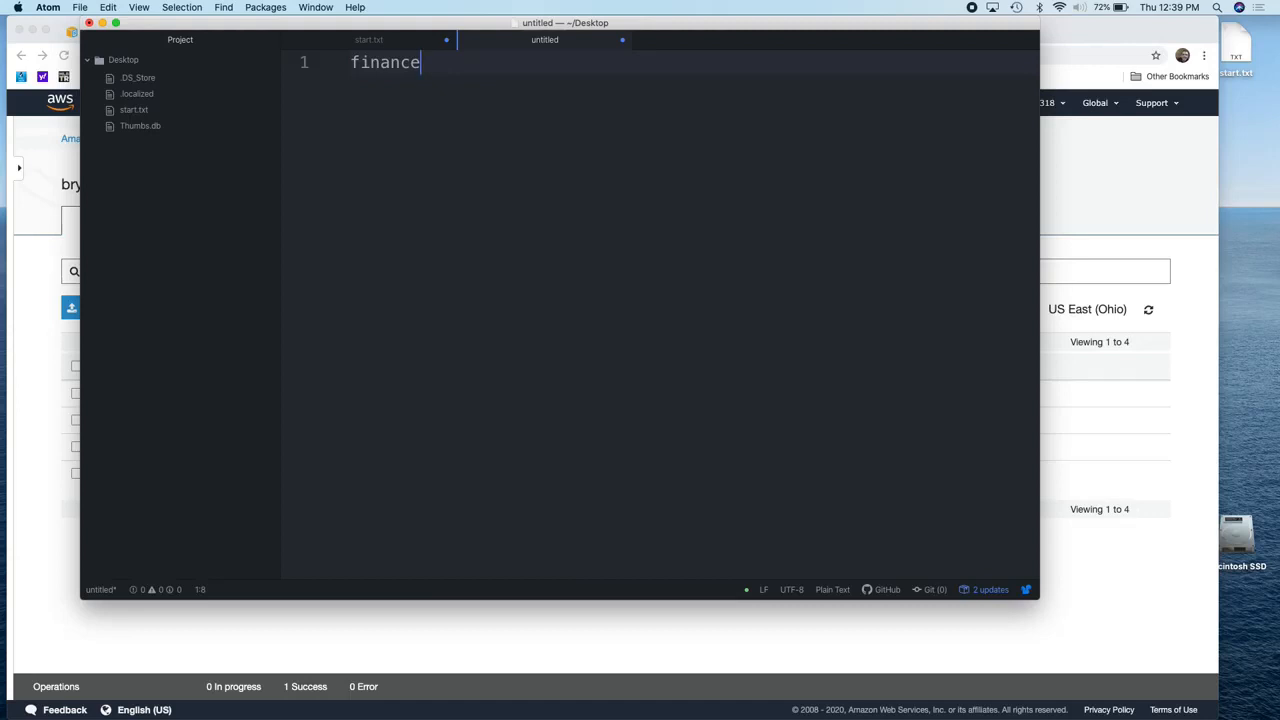
{"action": "key", "text": "super+s"}
{"action": "type", "text": "finance."}
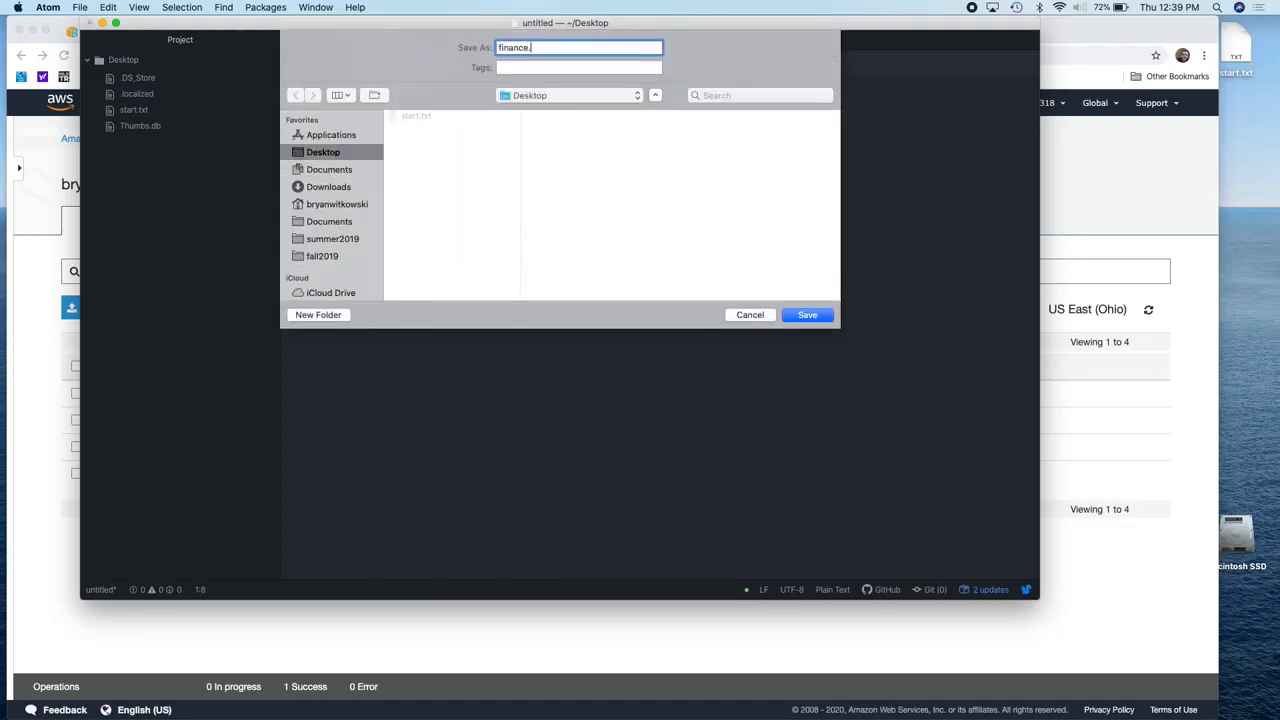
{"action": "type", "text": "txt"}
{"action": "key", "text": "Return"}
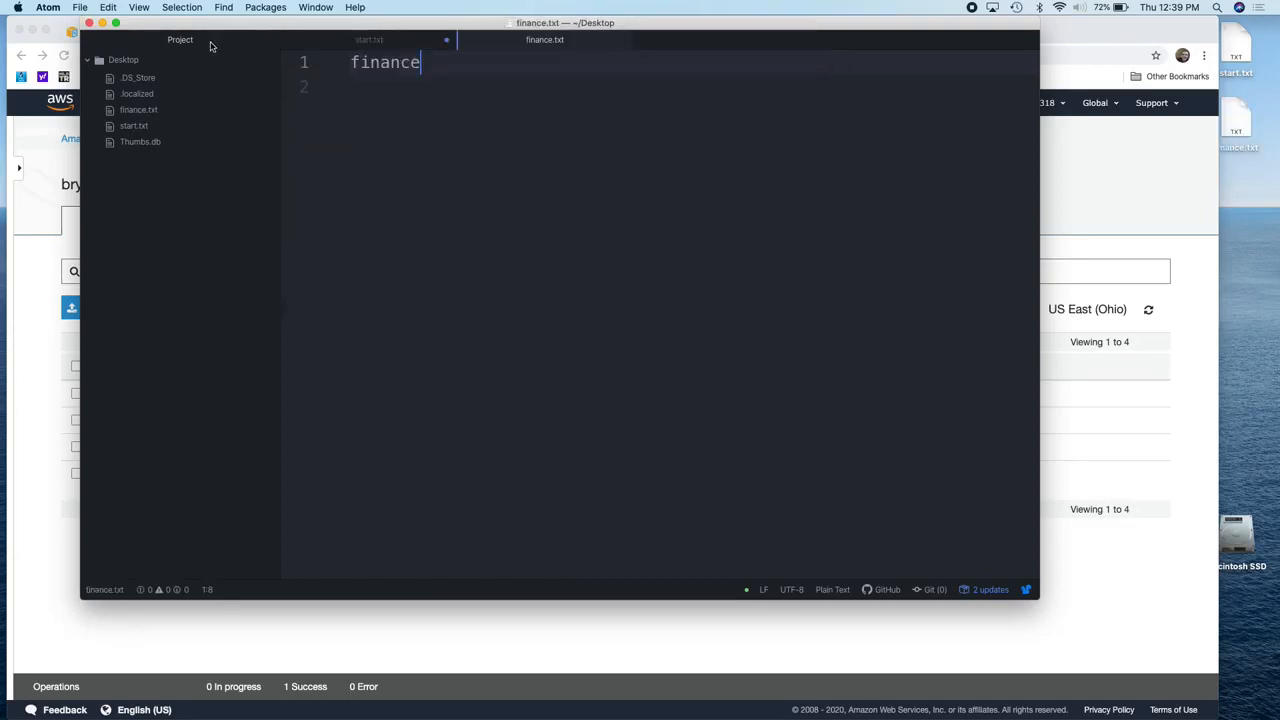
Step: Create a new file containing 'dev' and save it as dev.txt
{"action": "left_click", "coordinate": [88, 9]}
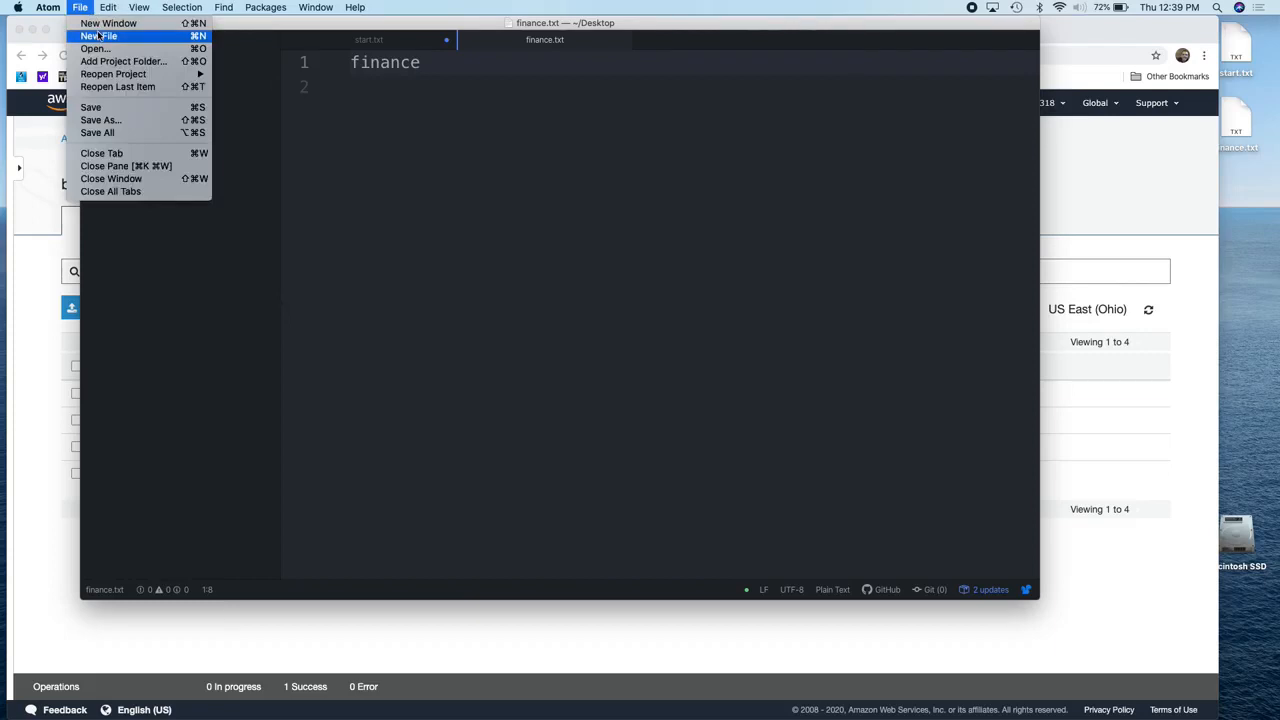
{"action": "left_click", "coordinate": [98, 36]}
{"action": "type", "text": "dev"}
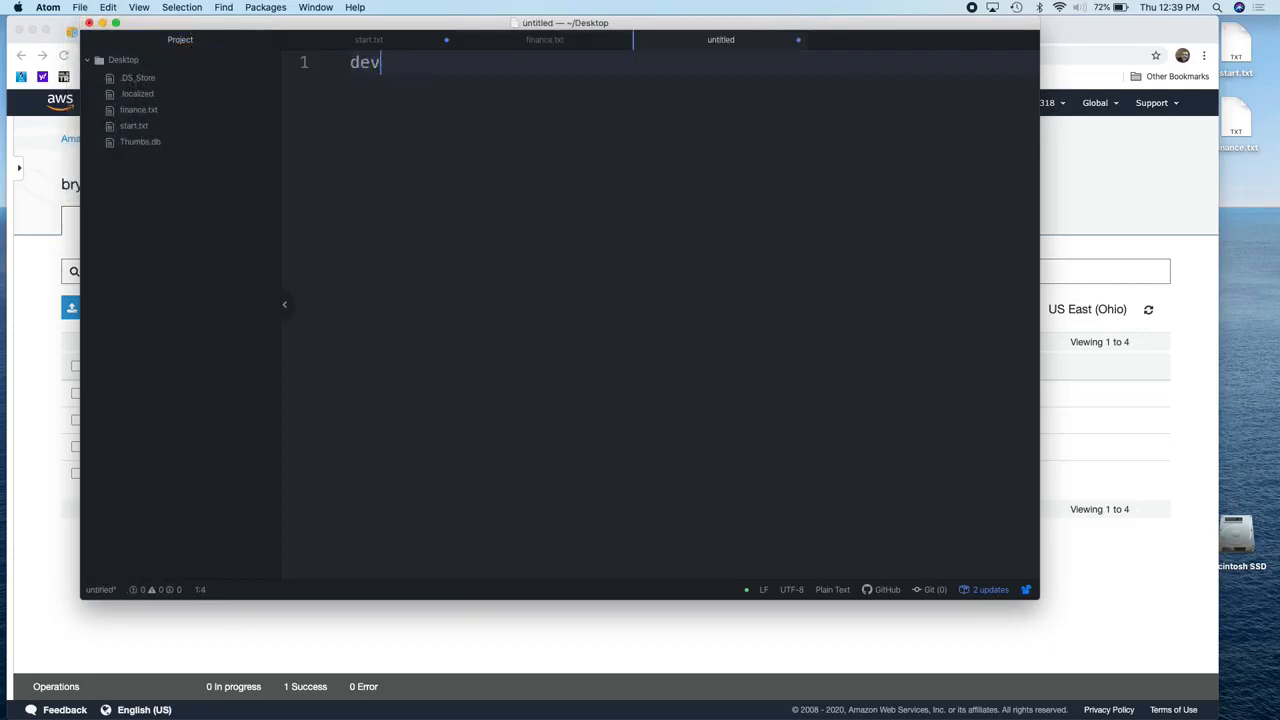
{"action": "key", "text": "super+s"}
{"action": "type", "text": "dev"}
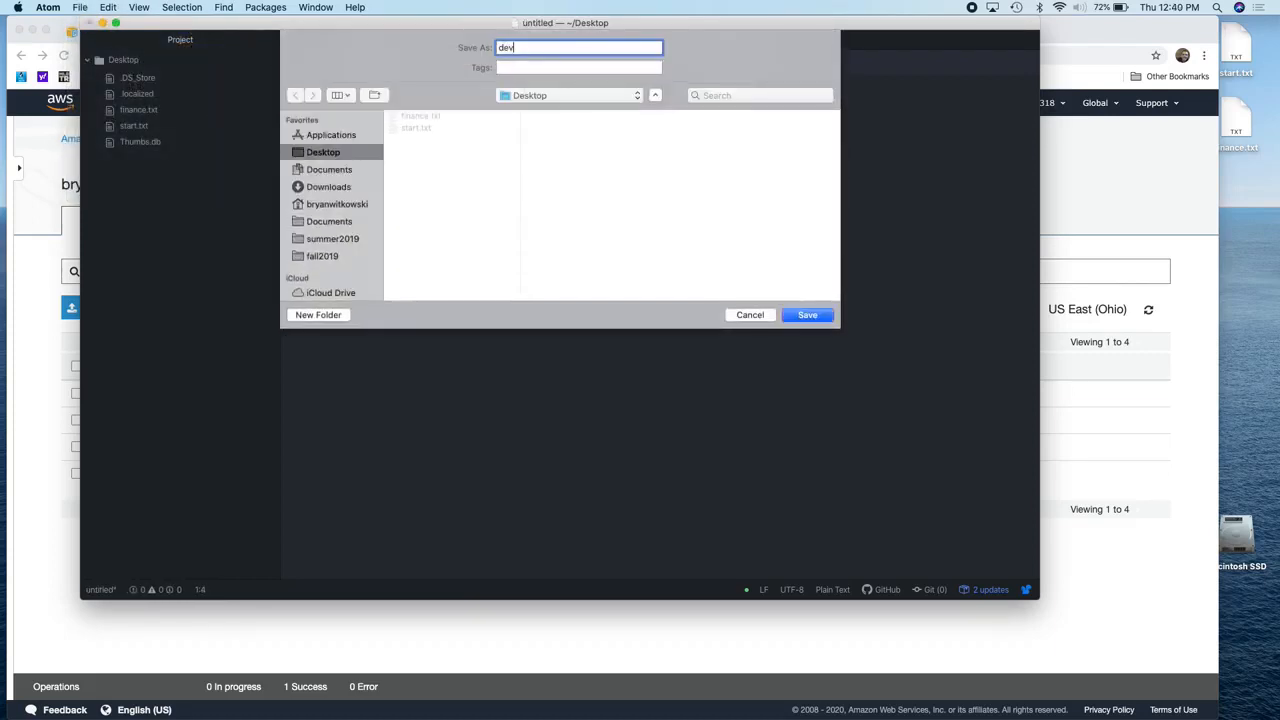
{"action": "type", "text": ".txt"}
{"action": "key", "text": "Return"}
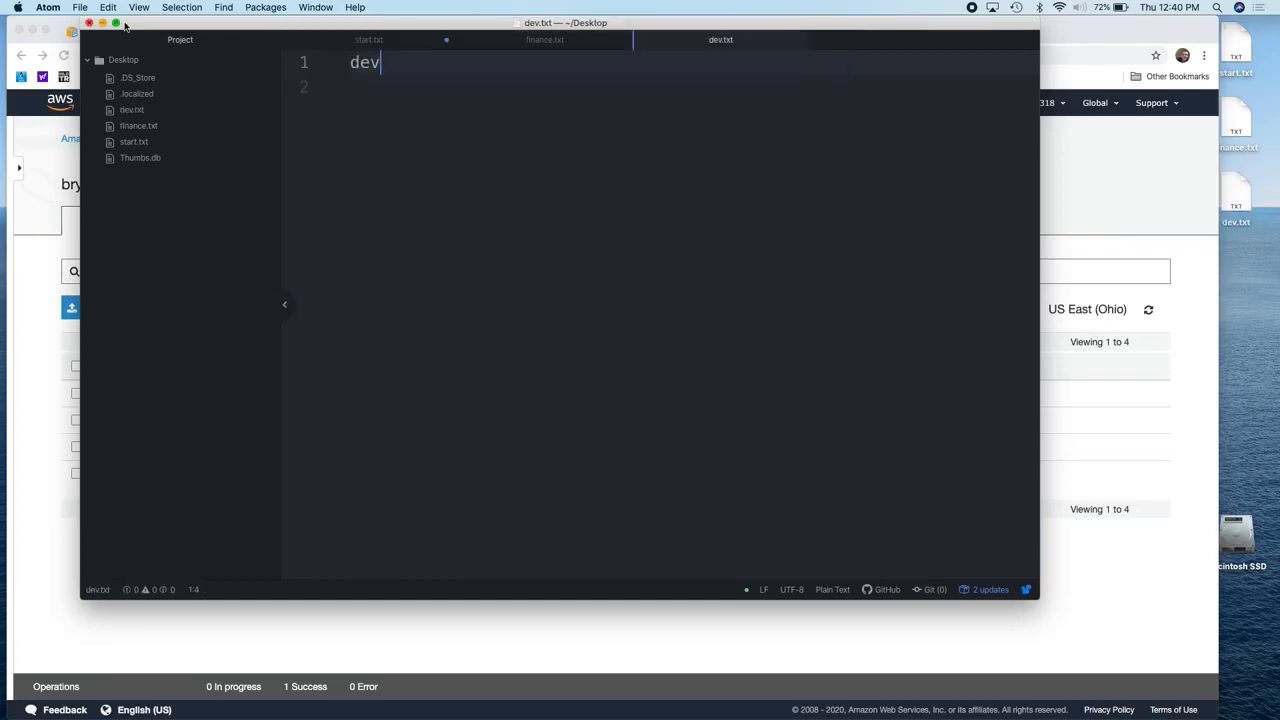
Step: Create a new file with the private text and save it as private.txt
{"action": "left_click", "coordinate": [80, 7]}
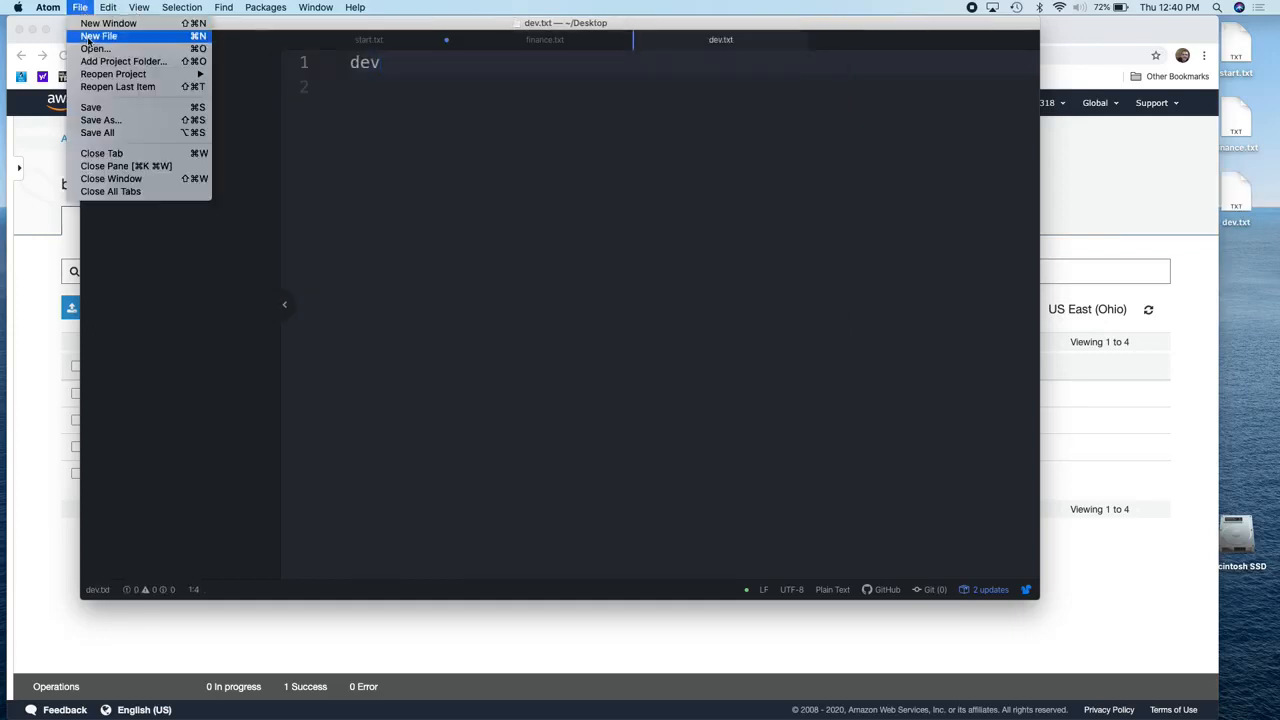
{"action": "left_click", "coordinate": [87, 37]}
{"action": "type", "text": "vate"}
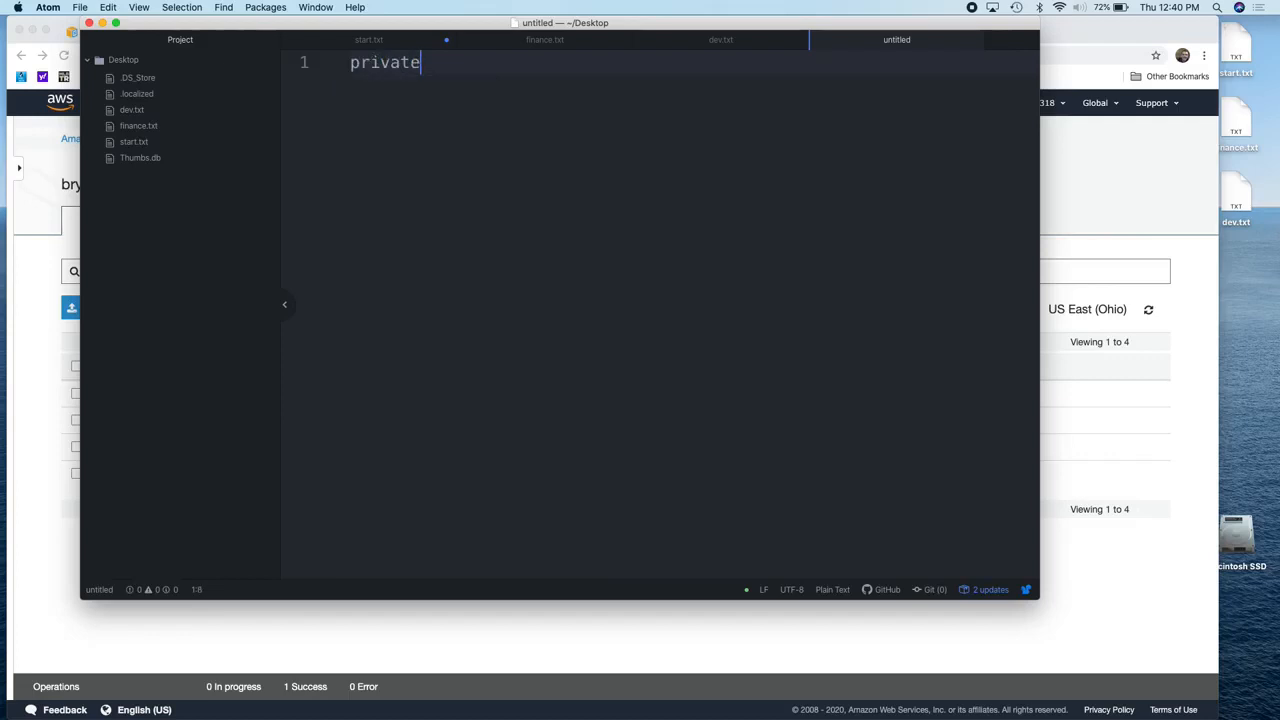
{"action": "key", "text": "super+s"}
{"action": "type", "text": "private.txt"}
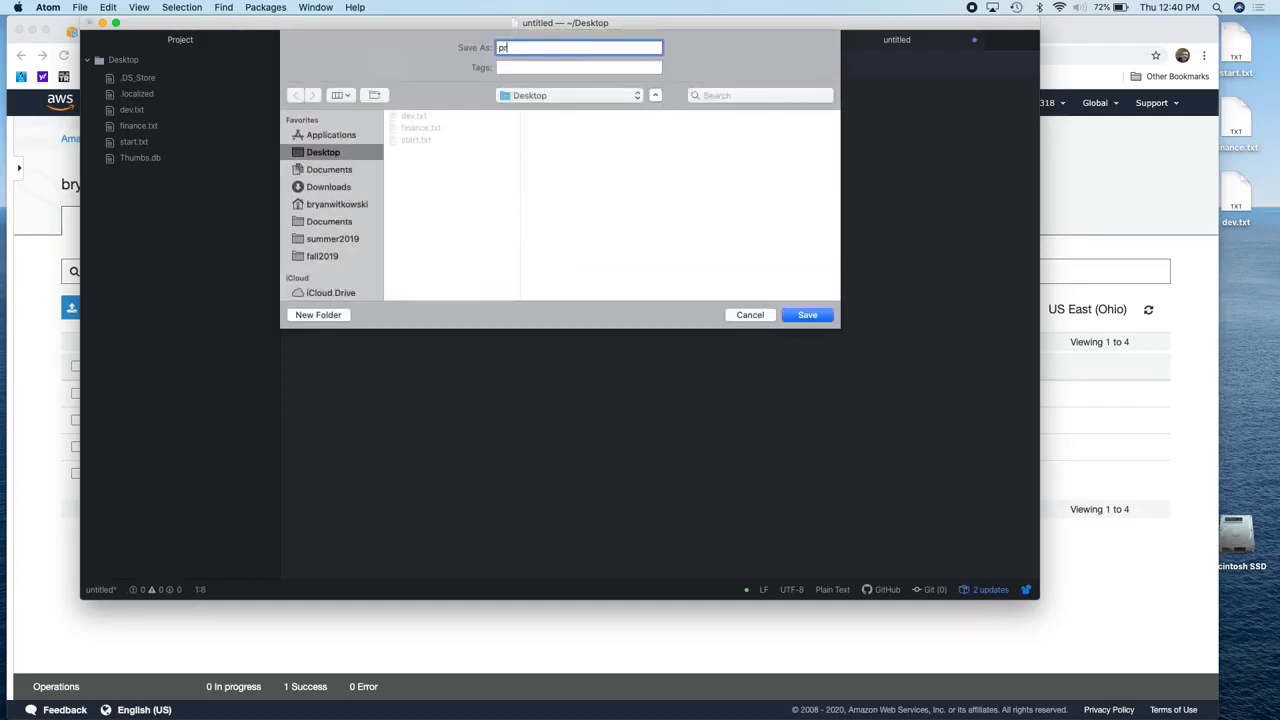
{"action": "key", "text": "Return"}
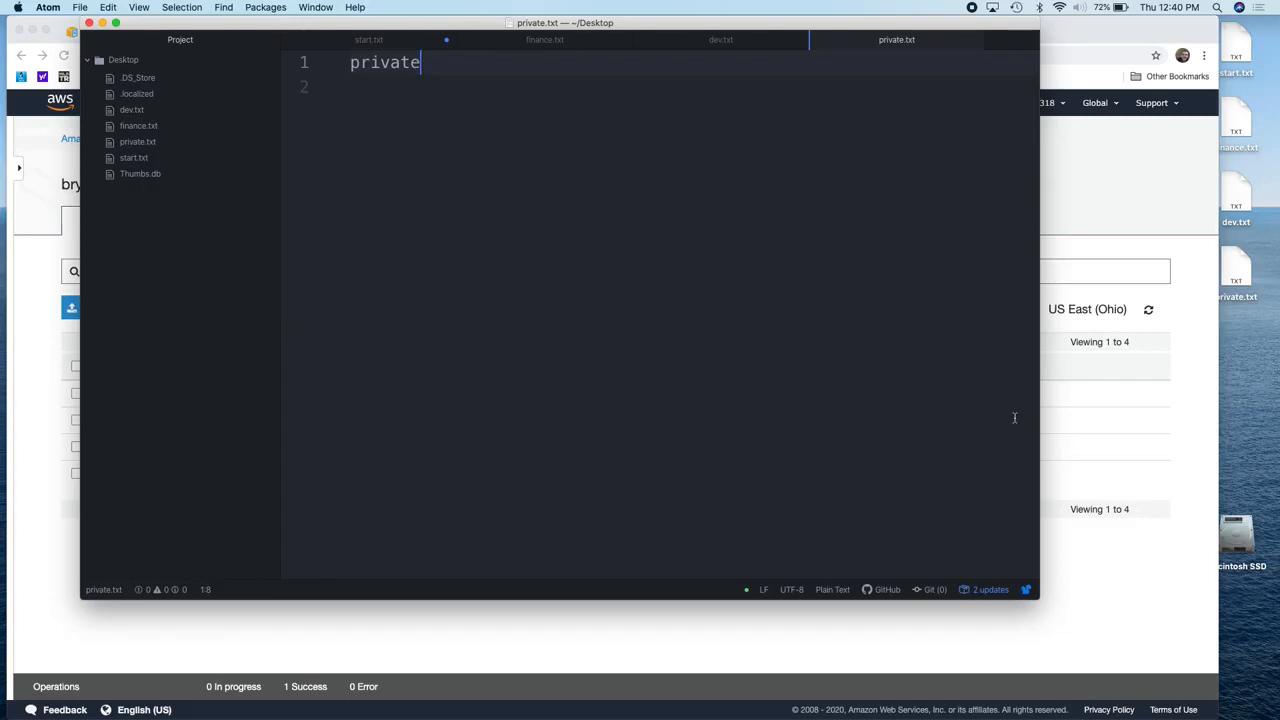
{"action": "left_click", "coordinate": [1085, 441]}
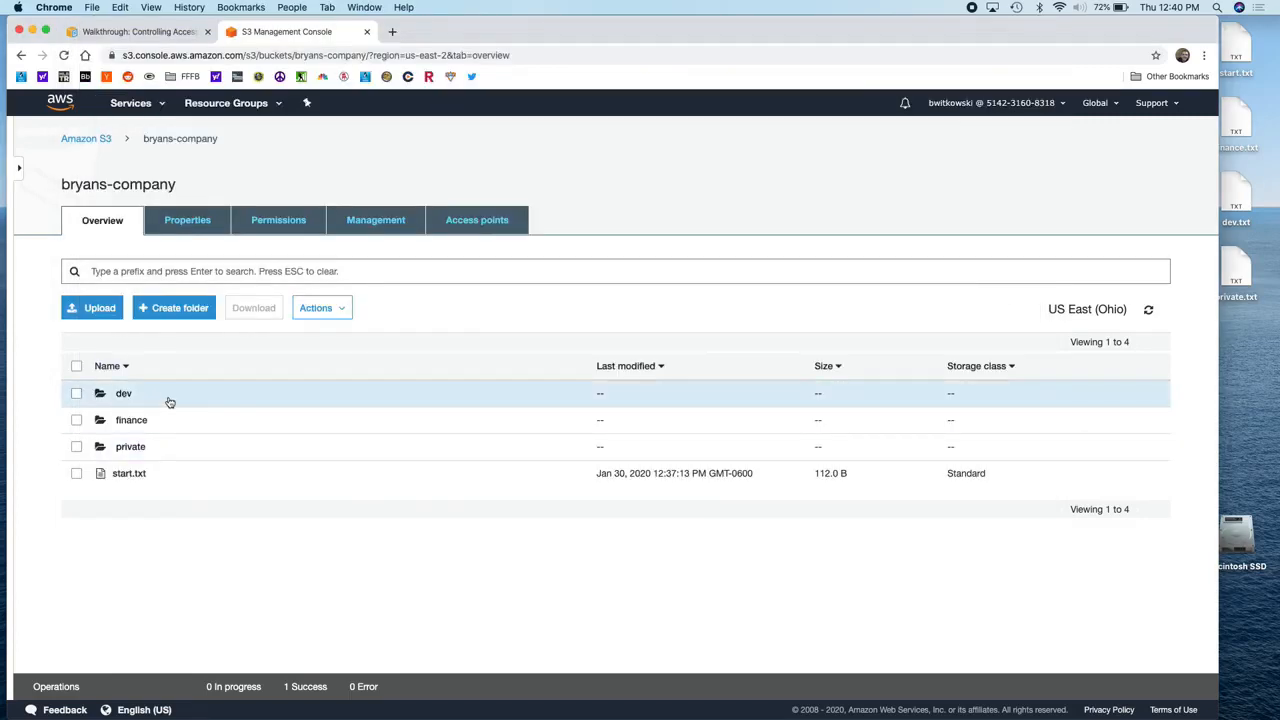
Step: Upload dev.txt from the Desktop into the dev folder
{"action": "left_click", "coordinate": [123, 396]}
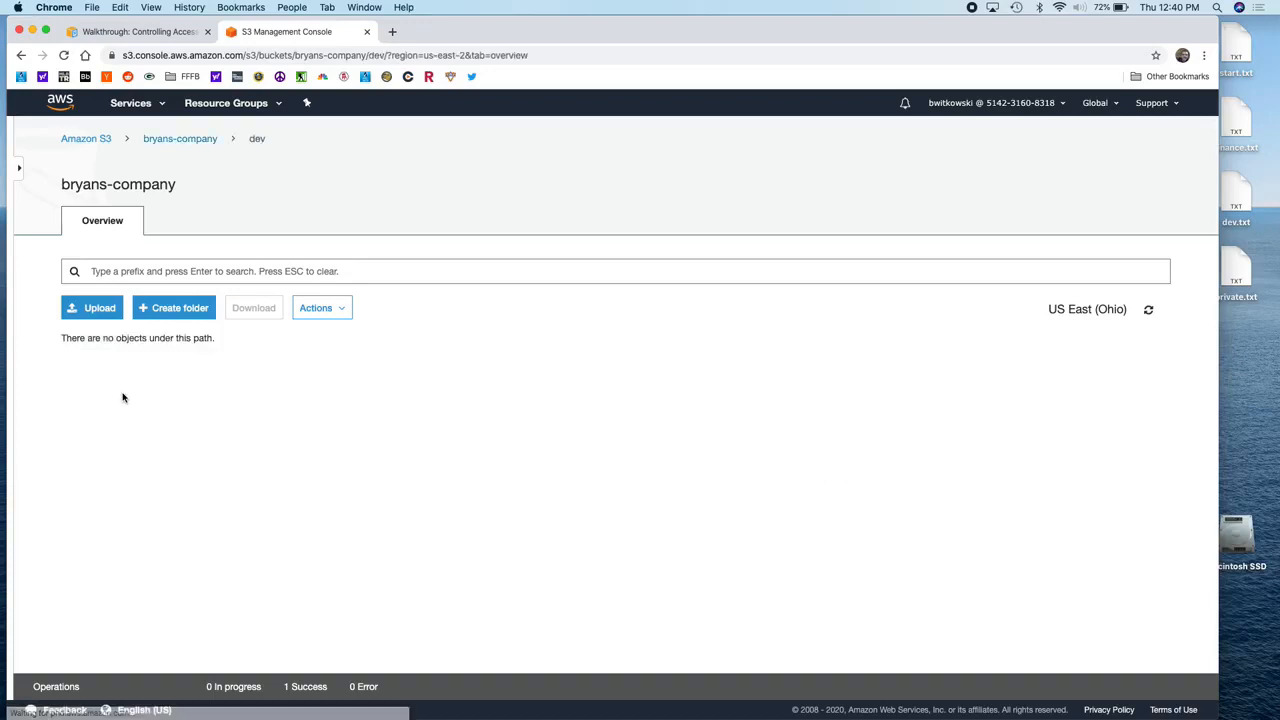
{"action": "left_click", "coordinate": [101, 310]}
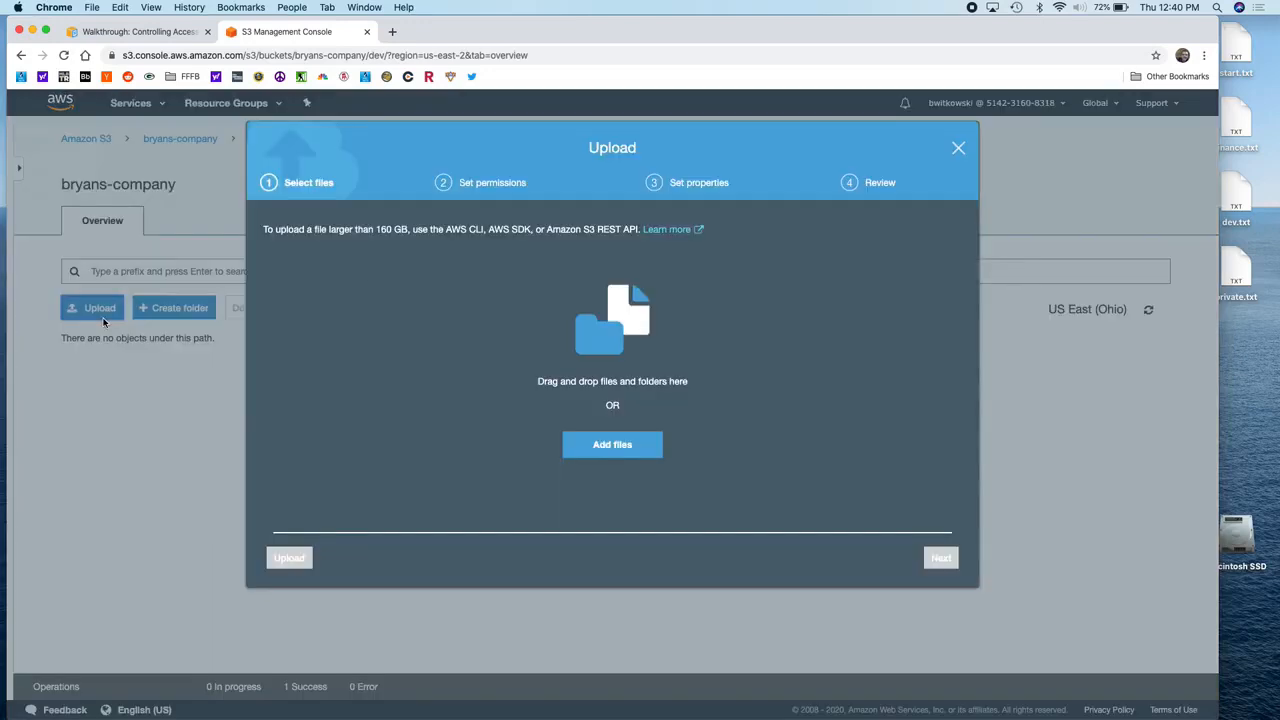
{"action": "left_click", "coordinate": [575, 444]}
{"action": "left_click", "coordinate": [481, 101]}
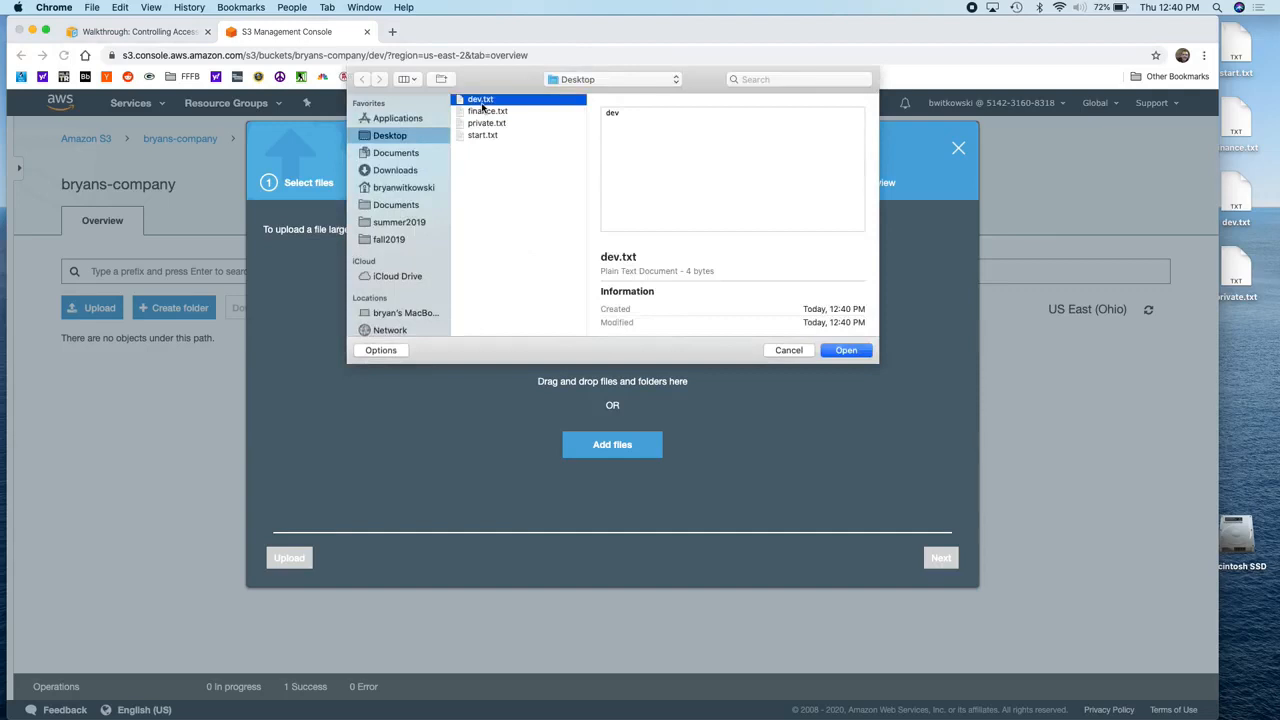
{"action": "left_click", "coordinate": [846, 350]}
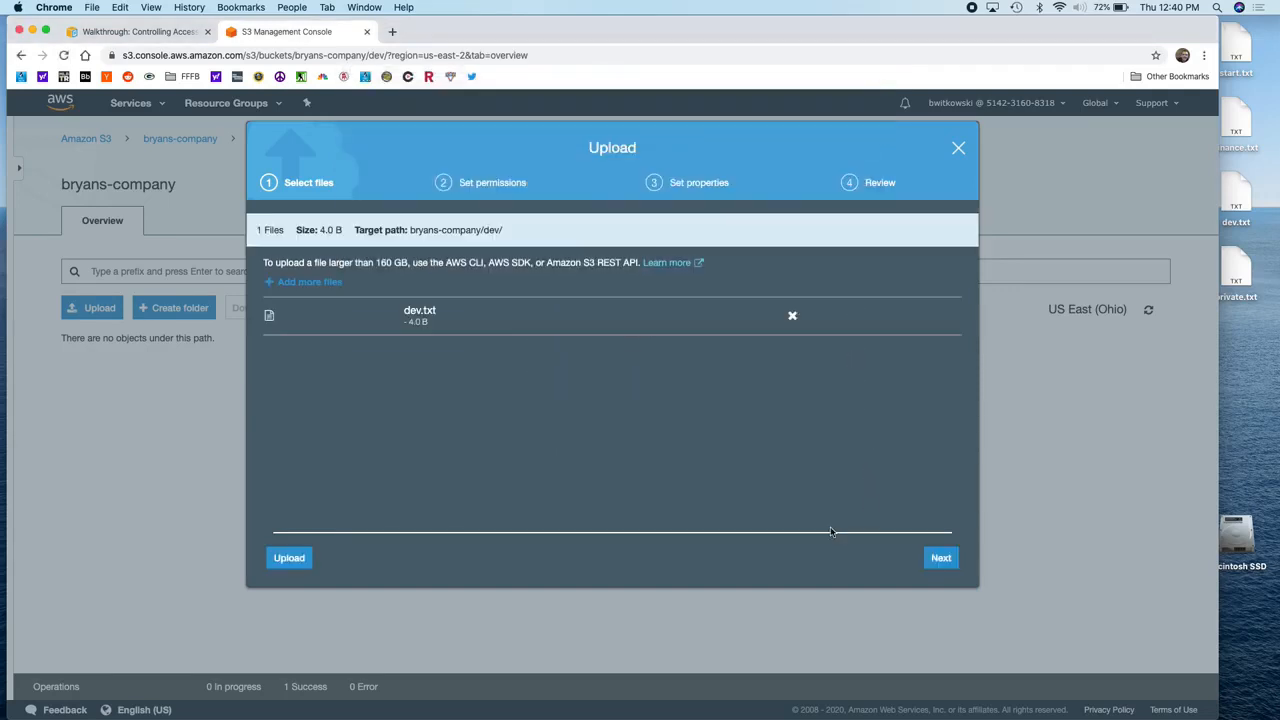
{"action": "left_click", "coordinate": [937, 562]}
{"action": "left_click", "coordinate": [938, 562]}
{"action": "left_click", "coordinate": [938, 562]}
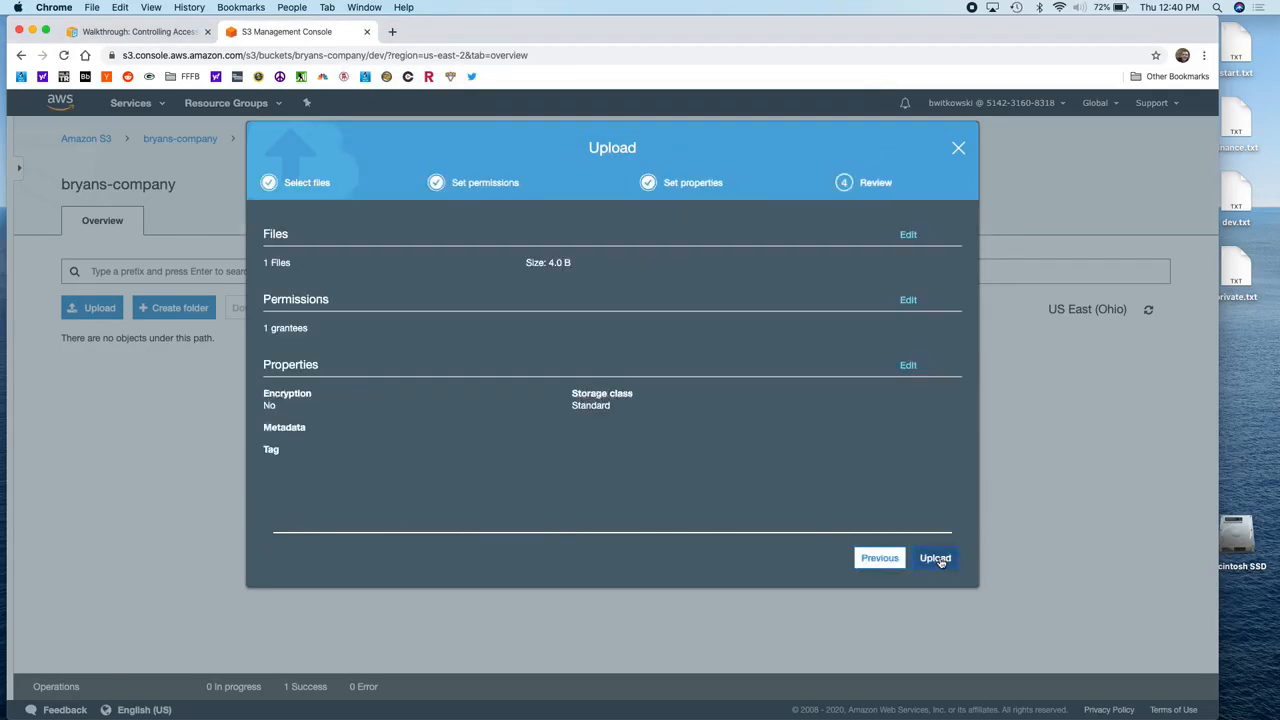
{"action": "left_click", "coordinate": [939, 562]}
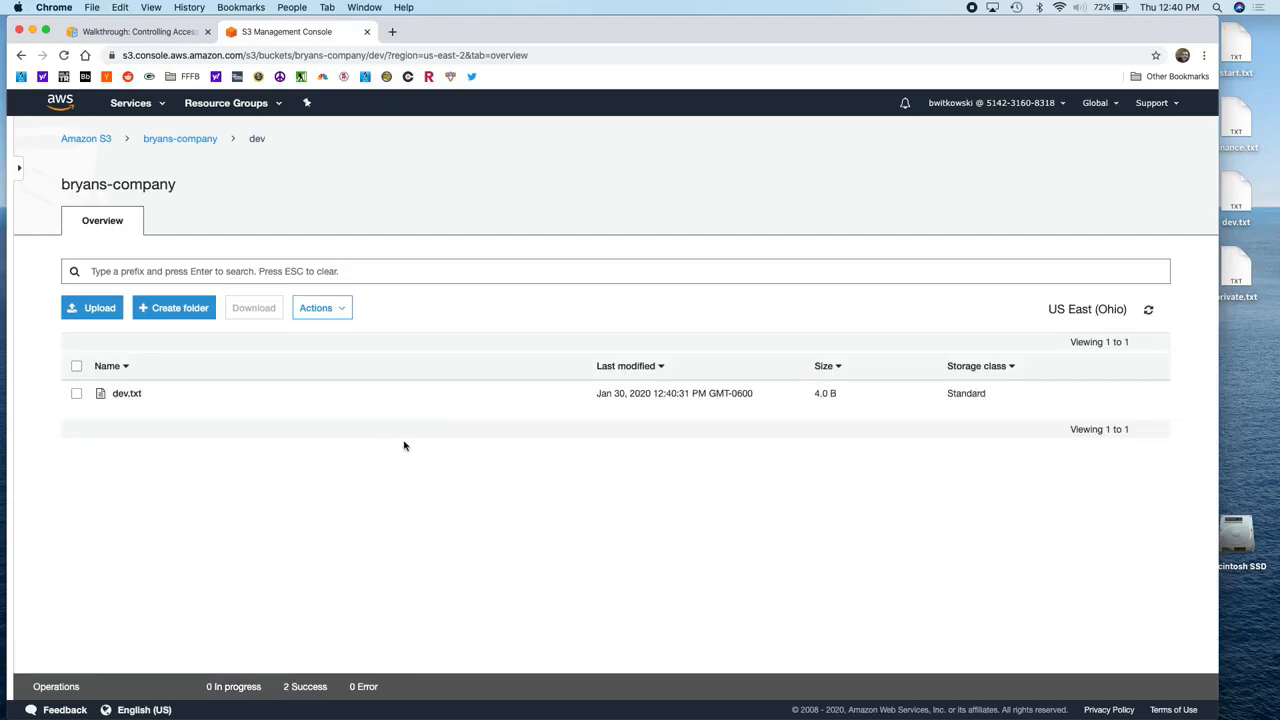
Step: Upload finance.txt from the Desktop into the finance folder
{"action": "left_click", "coordinate": [179, 138]}
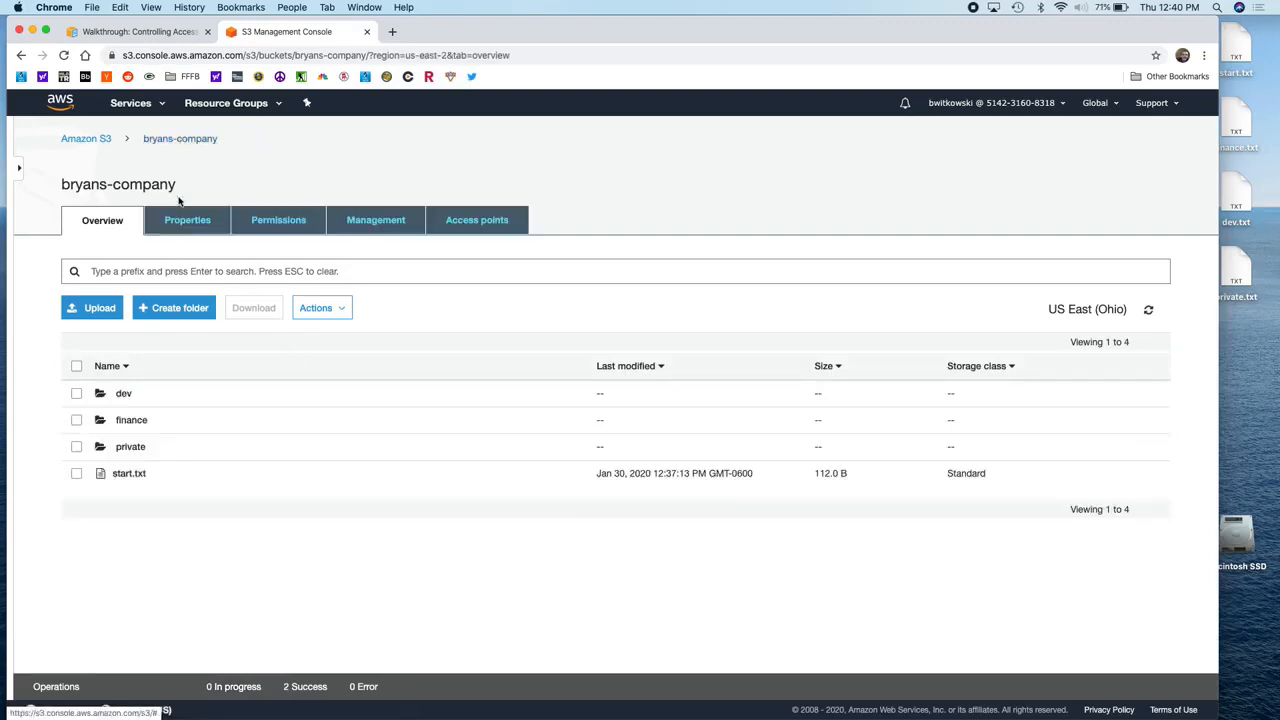
{"action": "left_click", "coordinate": [130, 420]}
{"action": "left_click", "coordinate": [96, 308]}
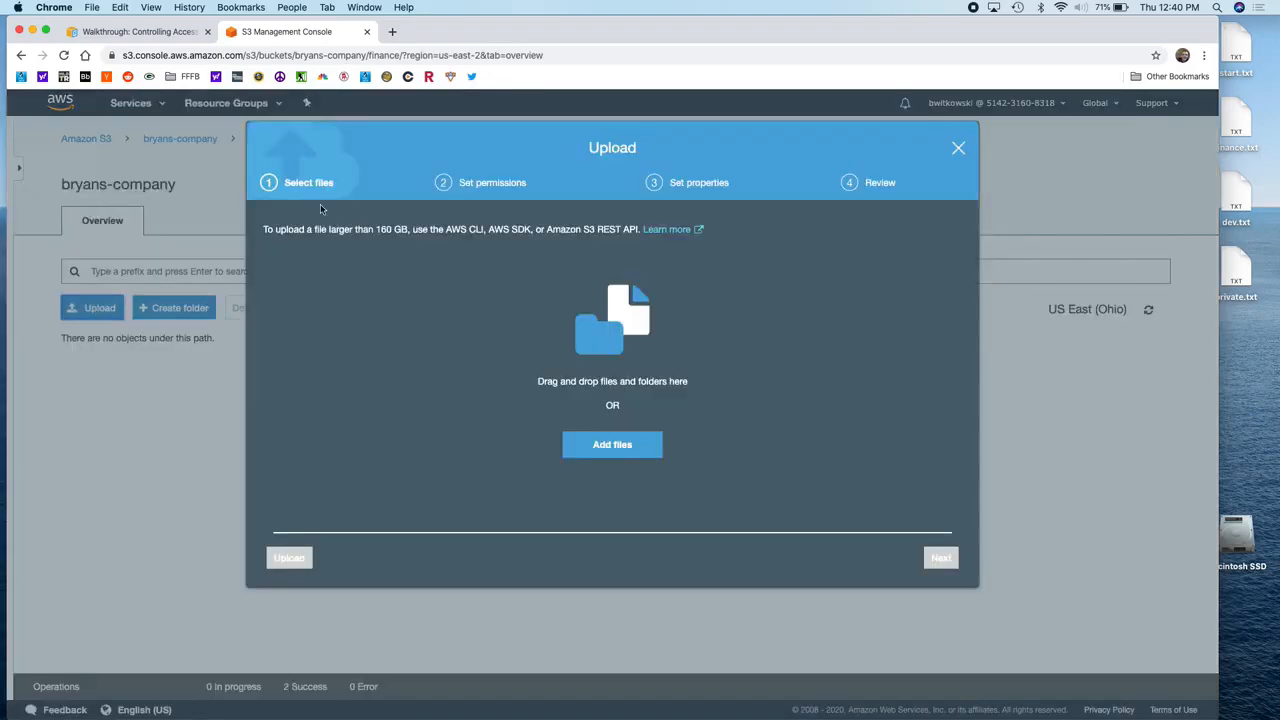
{"action": "left_click", "coordinate": [626, 448]}
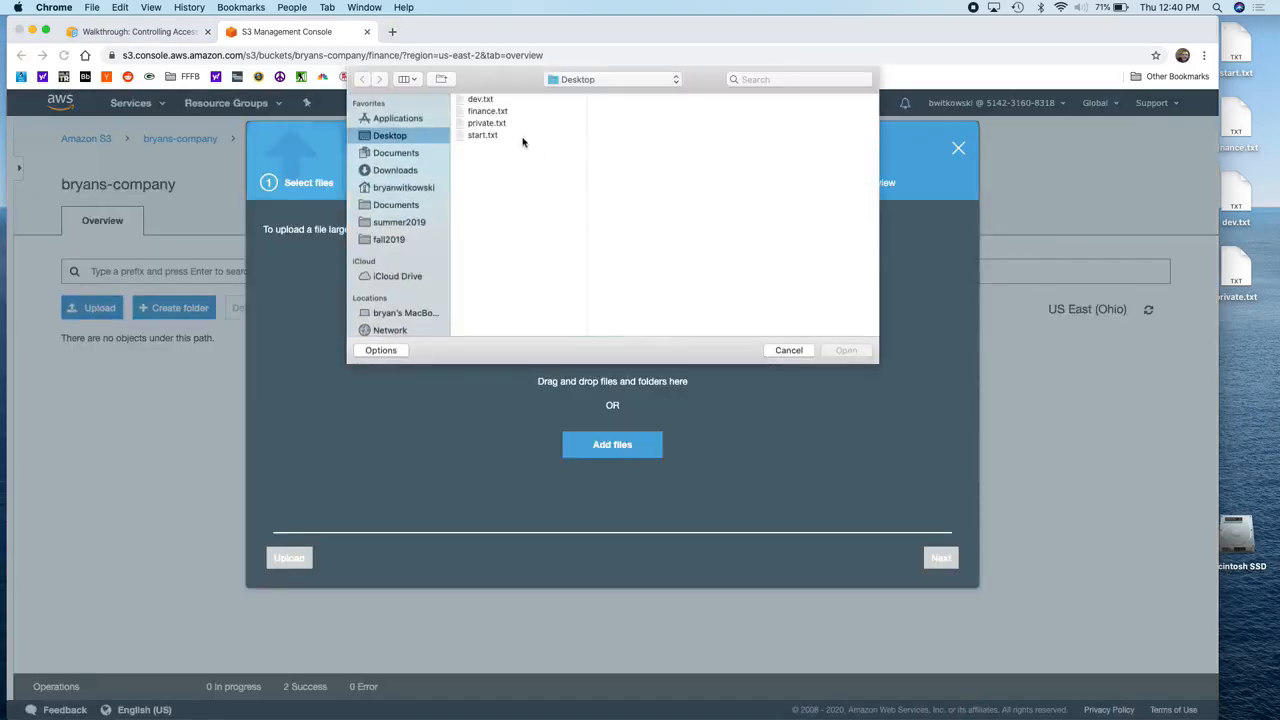
{"action": "left_click", "coordinate": [487, 111]}
{"action": "left_click", "coordinate": [845, 350]}
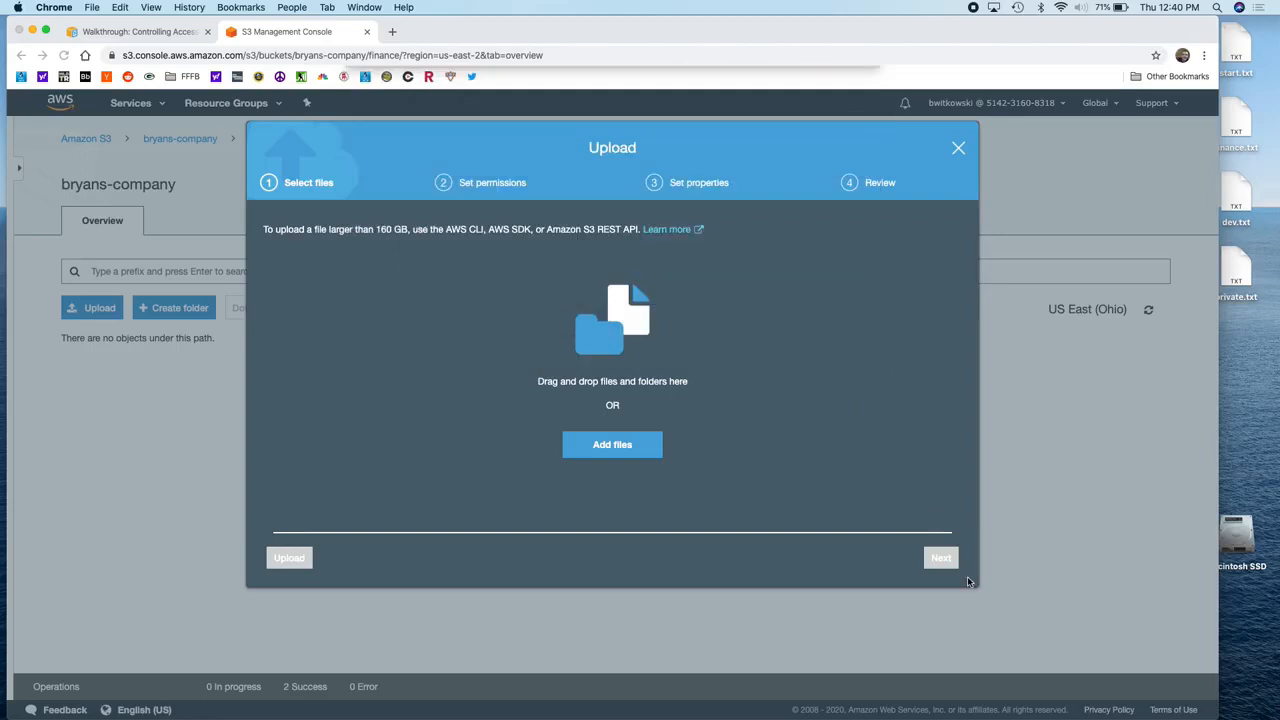
{"action": "left_click", "coordinate": [946, 568]}
{"action": "left_click", "coordinate": [946, 568]}
{"action": "left_click", "coordinate": [946, 568]}
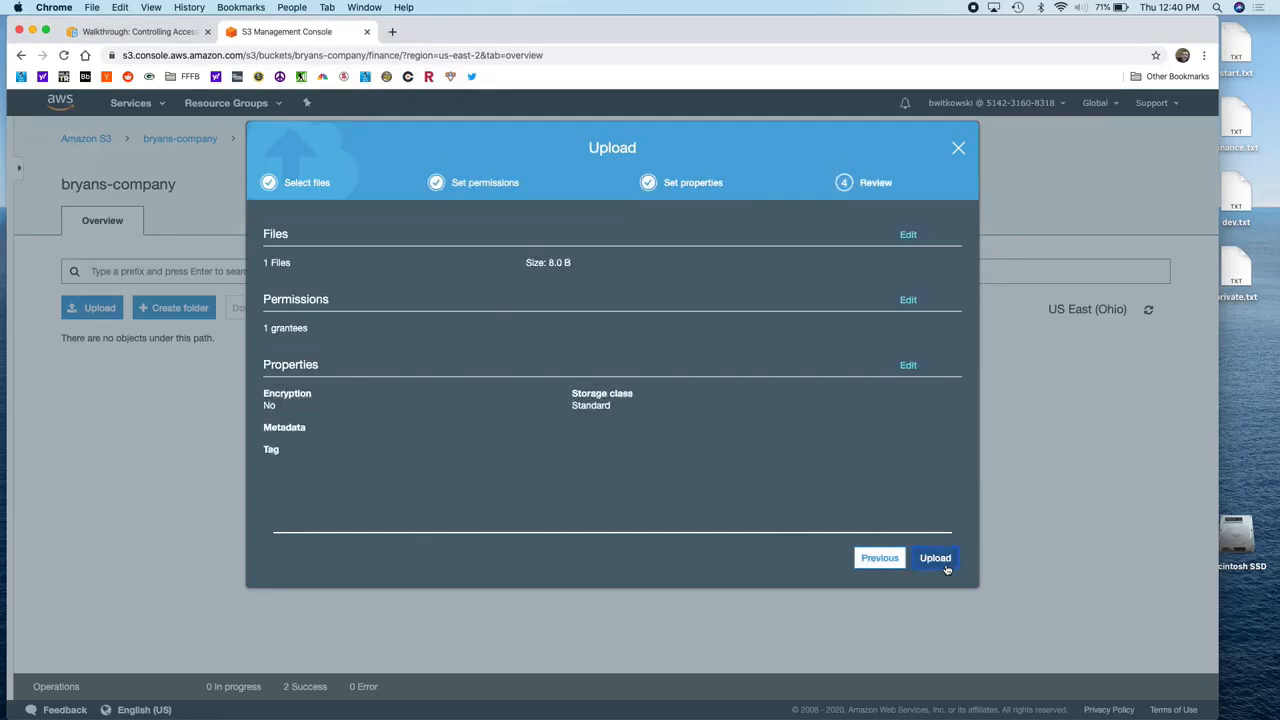
{"action": "left_click", "coordinate": [946, 568]}
Step: Upload private.txt from the Desktop into the private folder
{"action": "left_click", "coordinate": [208, 140]}
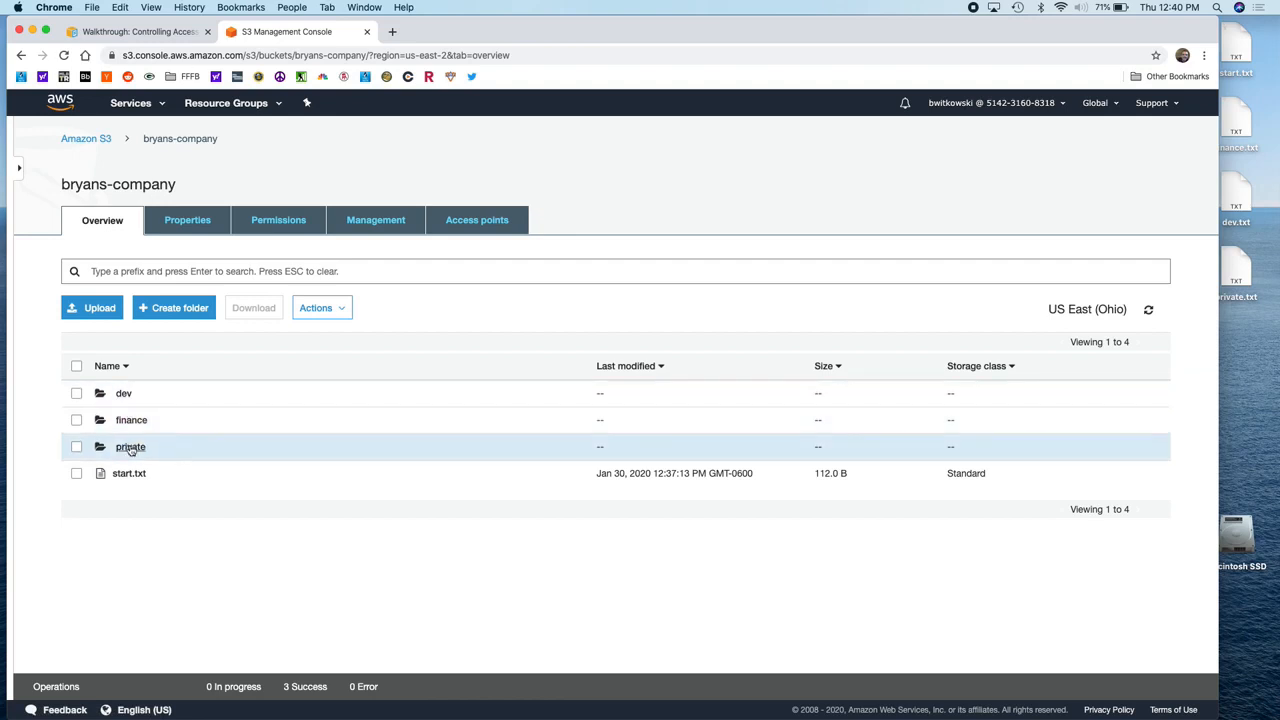
{"action": "left_click", "coordinate": [130, 447]}
{"action": "left_click", "coordinate": [95, 308]}
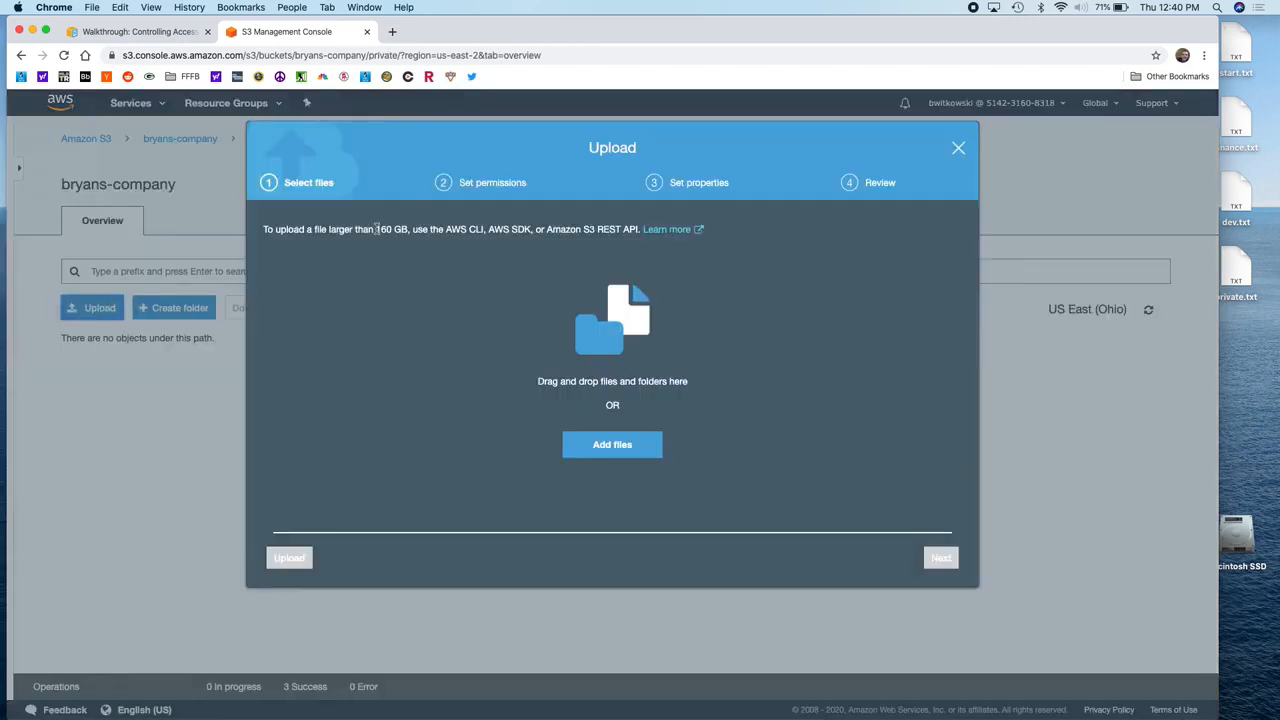
{"action": "left_click", "coordinate": [626, 448]}
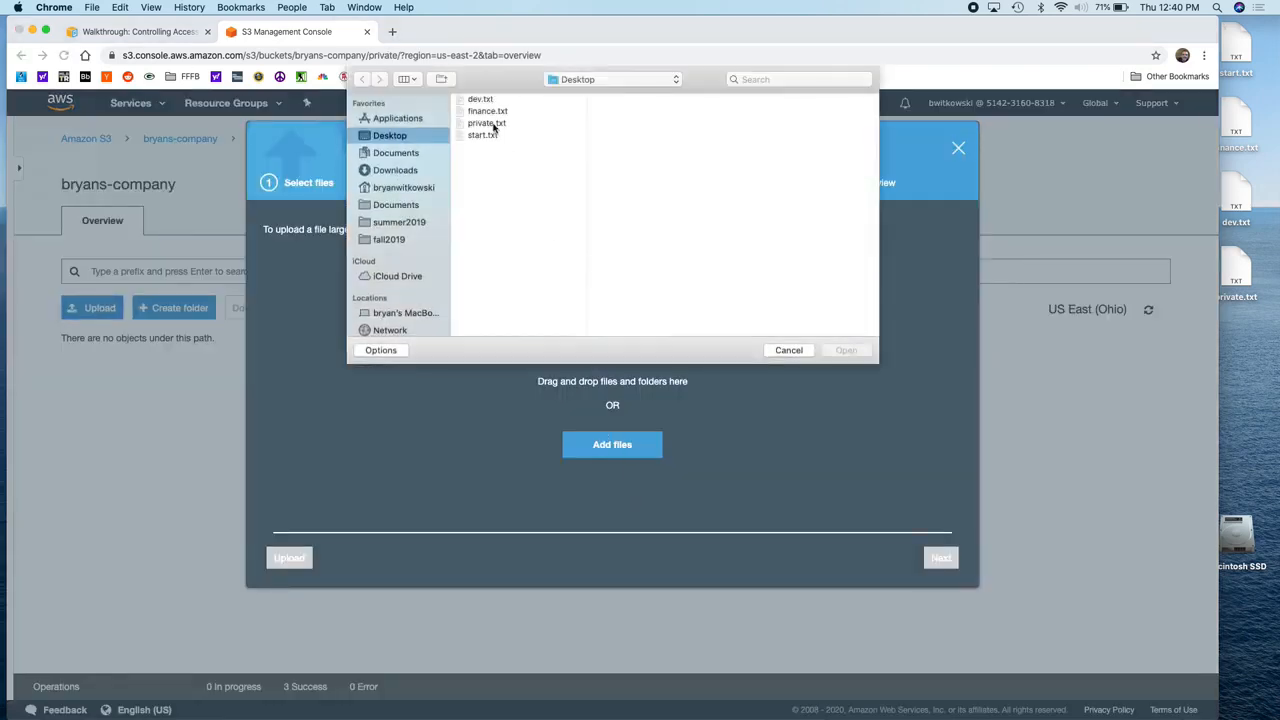
{"action": "left_click", "coordinate": [849, 351]}
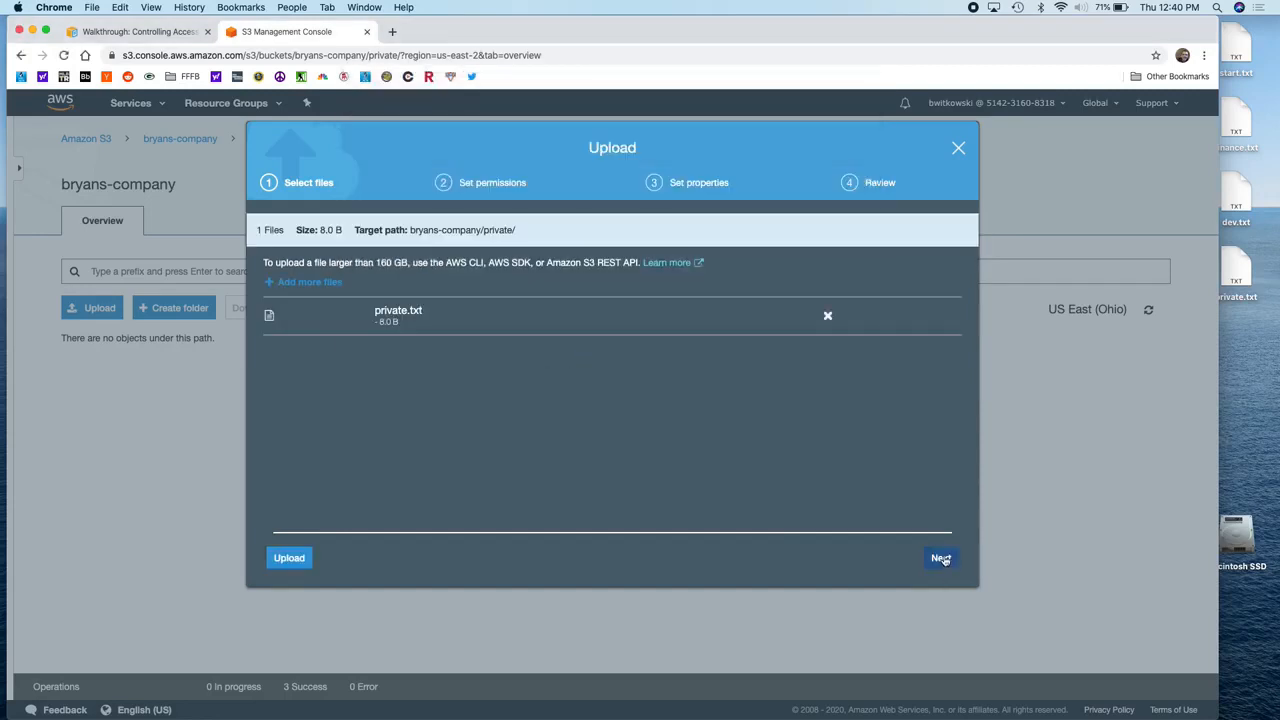
{"action": "left_click", "coordinate": [942, 558]}
{"action": "left_click", "coordinate": [942, 558]}
{"action": "left_click", "coordinate": [942, 558]}
{"action": "left_click", "coordinate": [942, 558]}
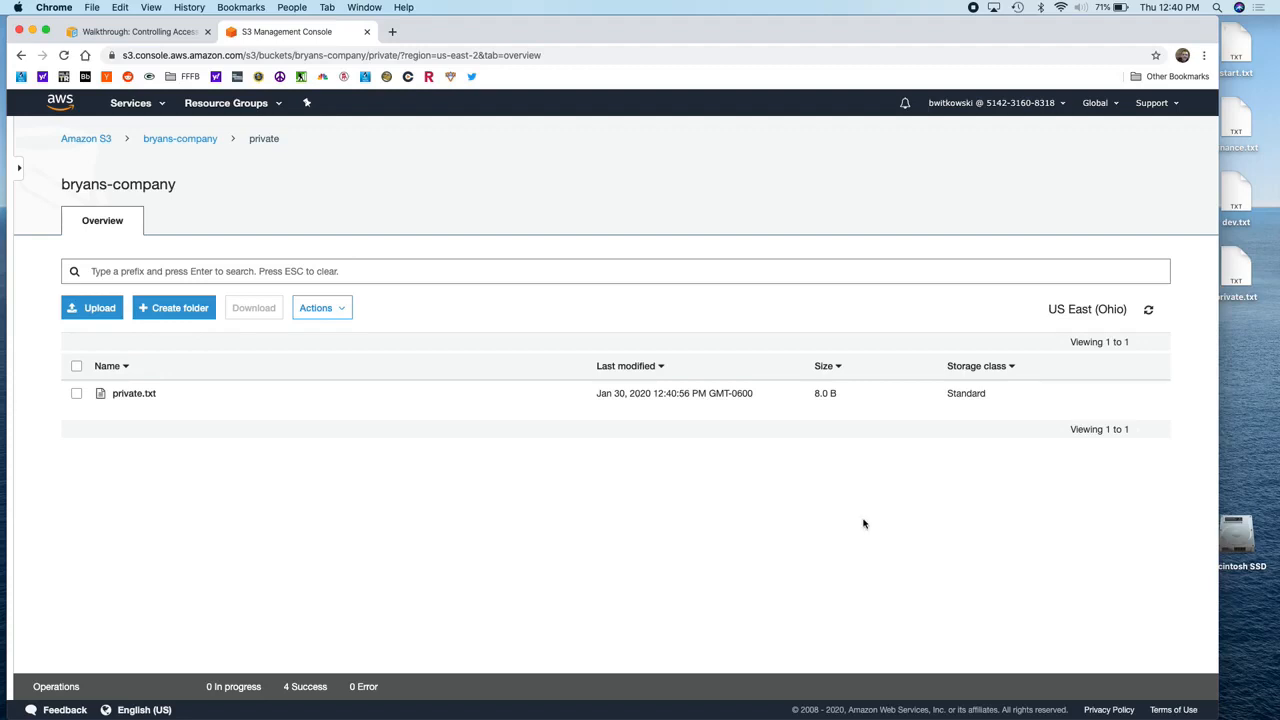
Step: Go back up to the bryans-company bucket root, showing dev, finance, private and start.txt
{"action": "left_click", "coordinate": [193, 141]}
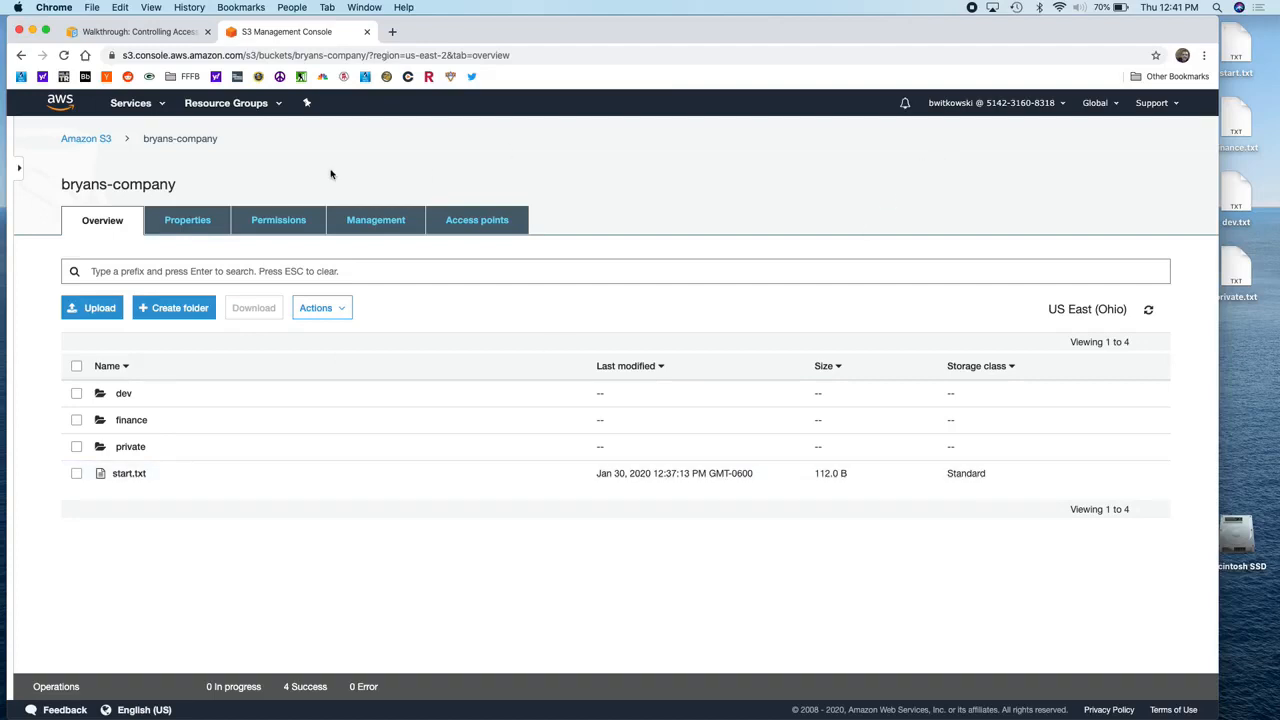
Step: Copy the account's IAM users sign-in link and load it in a new private browser window
{"action": "left_click", "coordinate": [138, 104]}
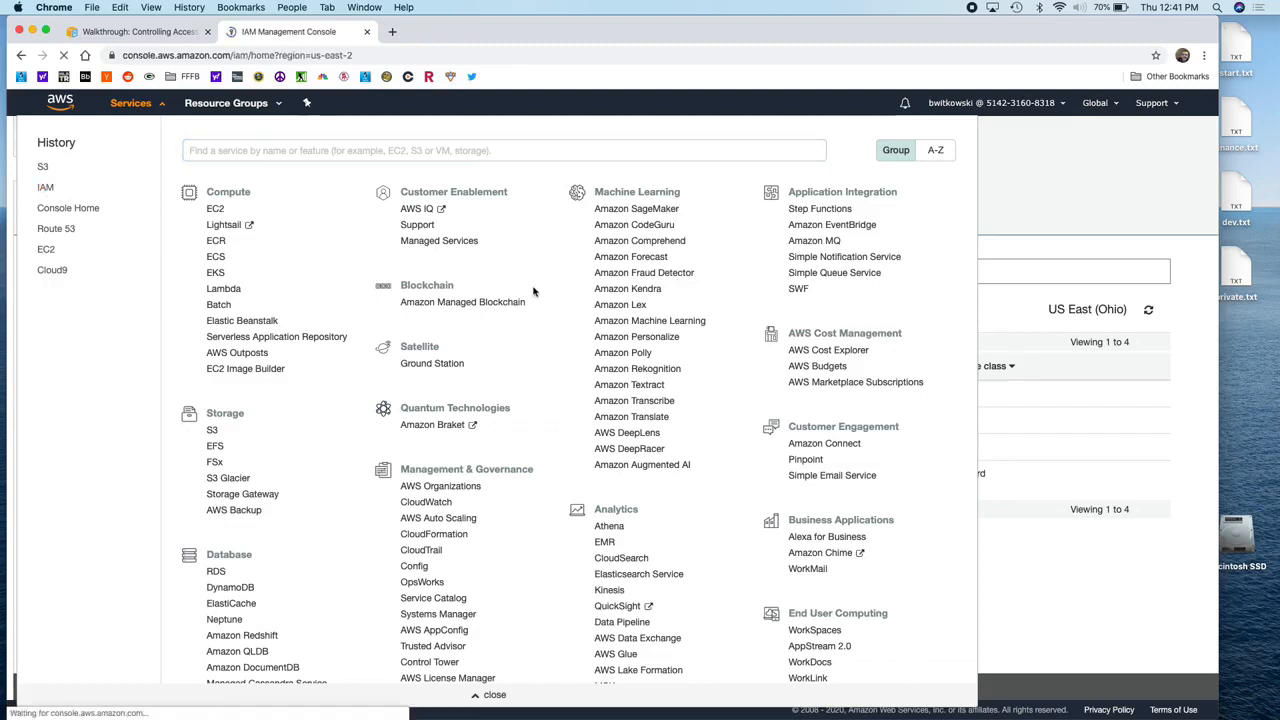
{"action": "triple_click", "coordinate": [347, 183]}
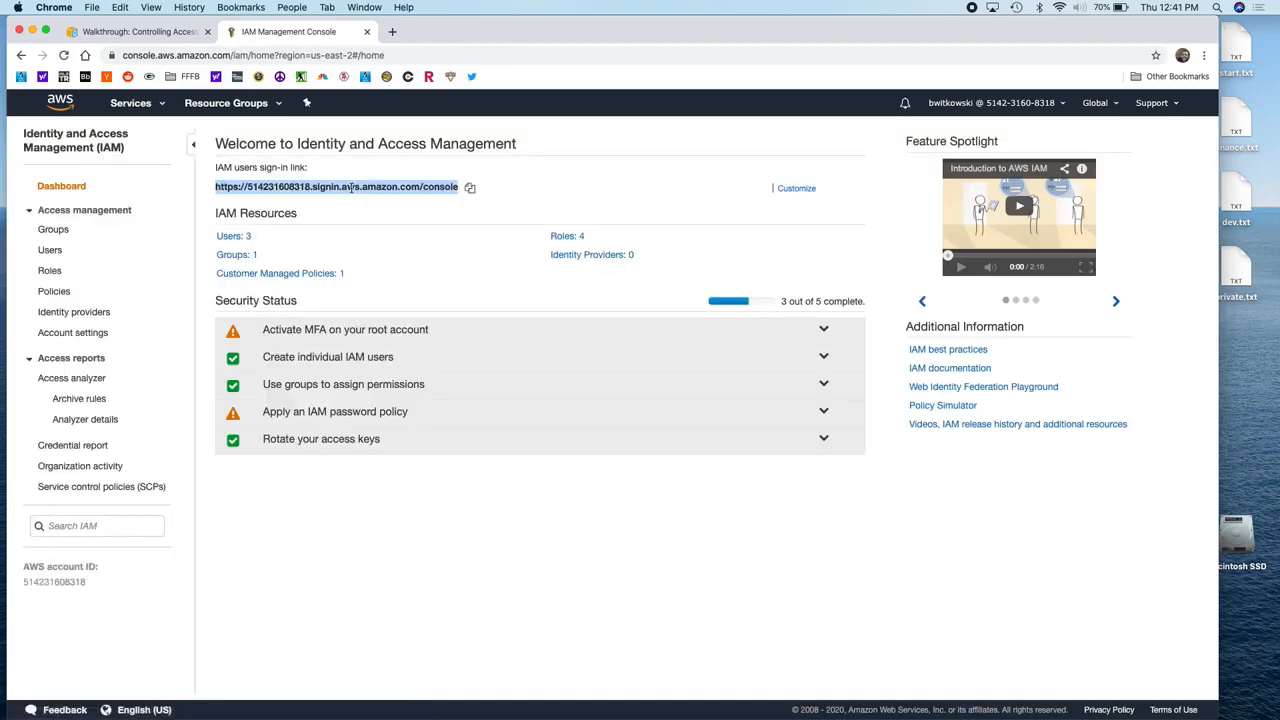
{"action": "left_click", "coordinate": [470, 188]}
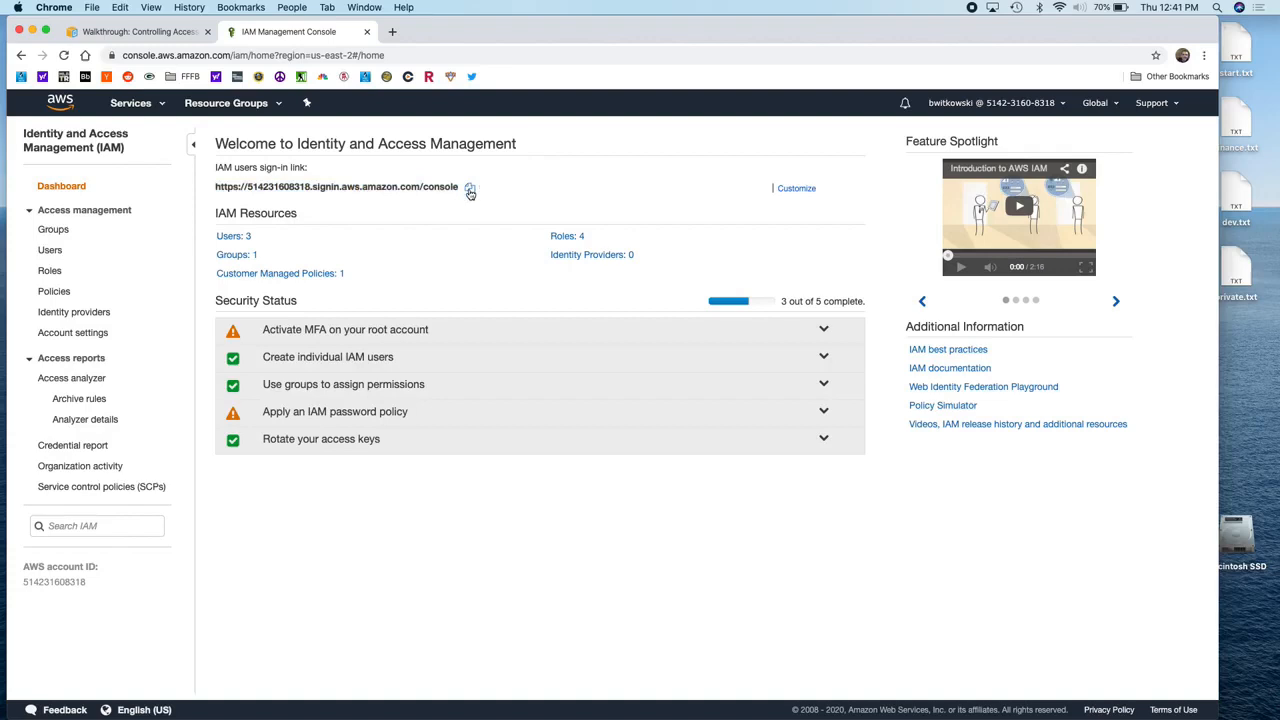
{"action": "key", "text": "super+shift+n"}
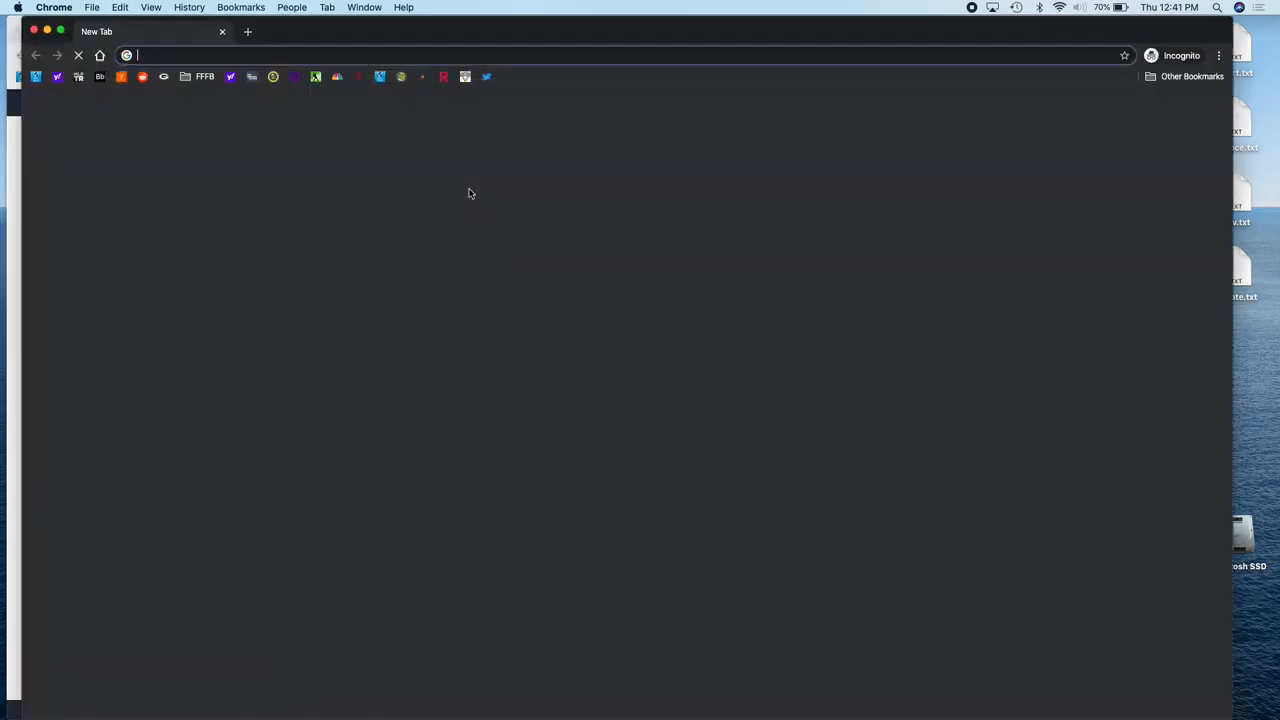
{"action": "key", "text": "super+v"}
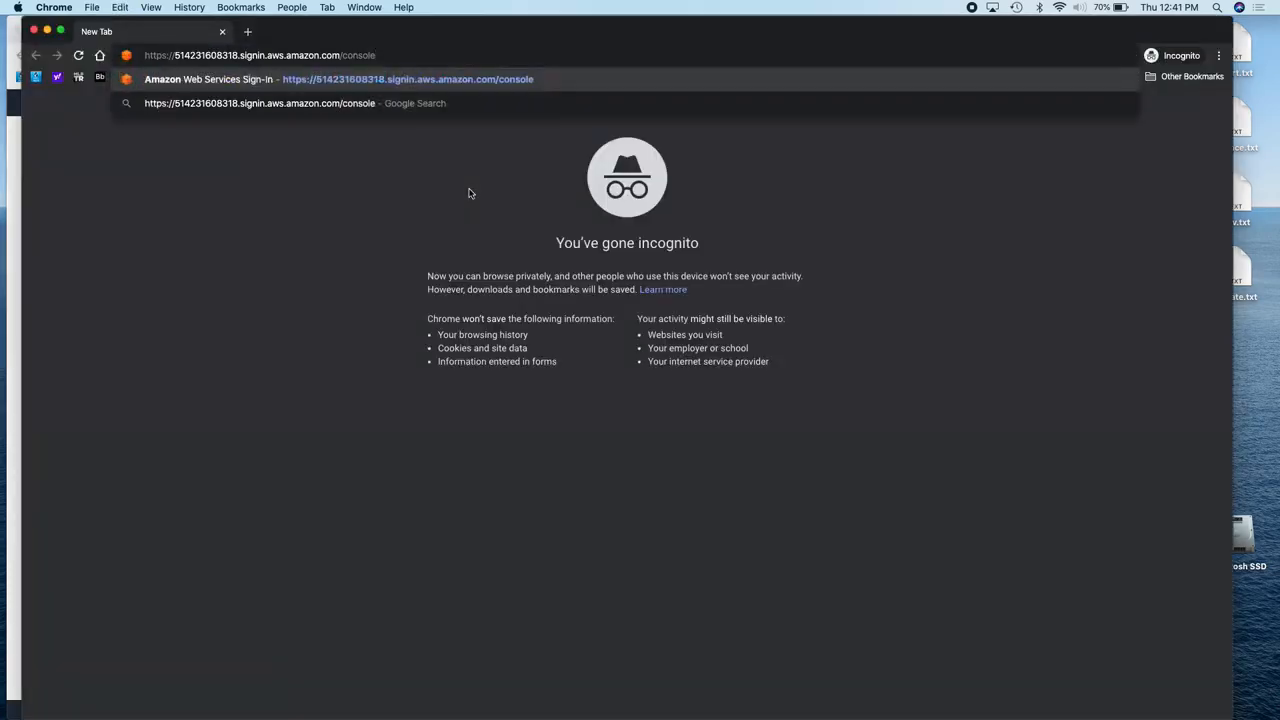
{"action": "key", "text": "Return"}
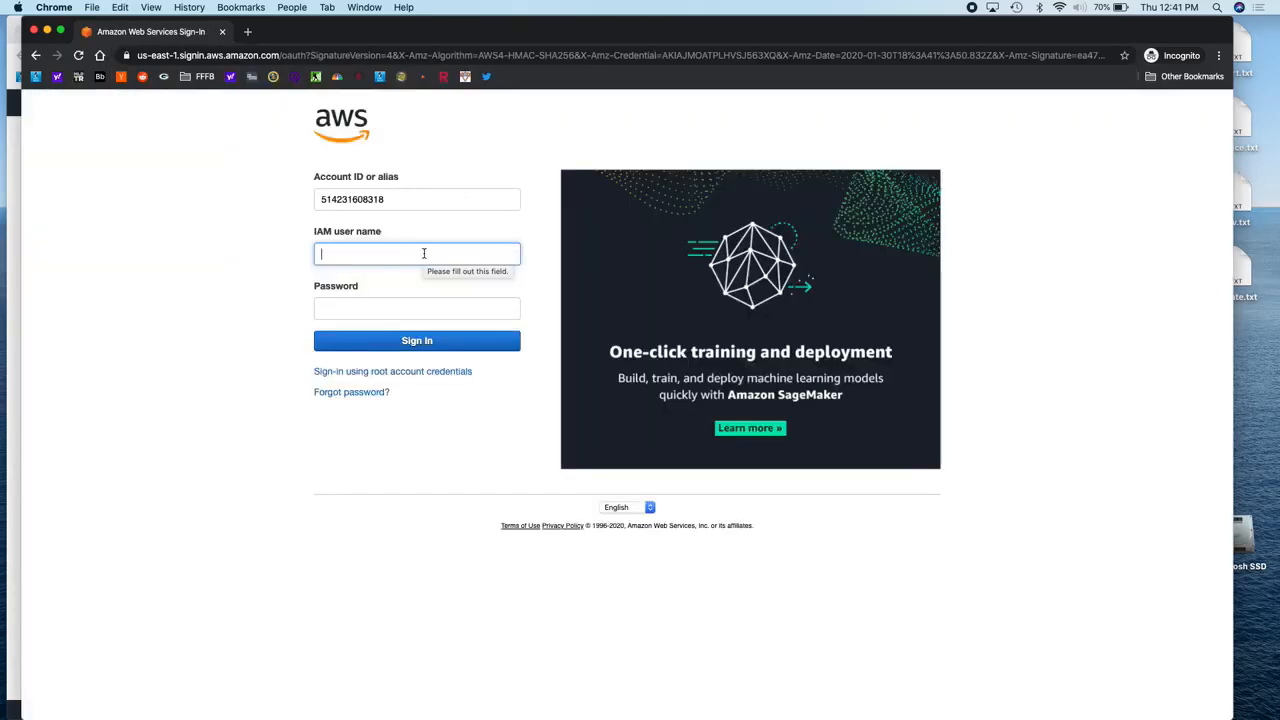
Step: Sign in with the test IAM user's name and password
{"action": "type", "text": "Sue"}
{"action": "key", "text": "Tab"}
{"action": "type", "text": "•••••••••"}
{"action": "key", "text": "Return"}
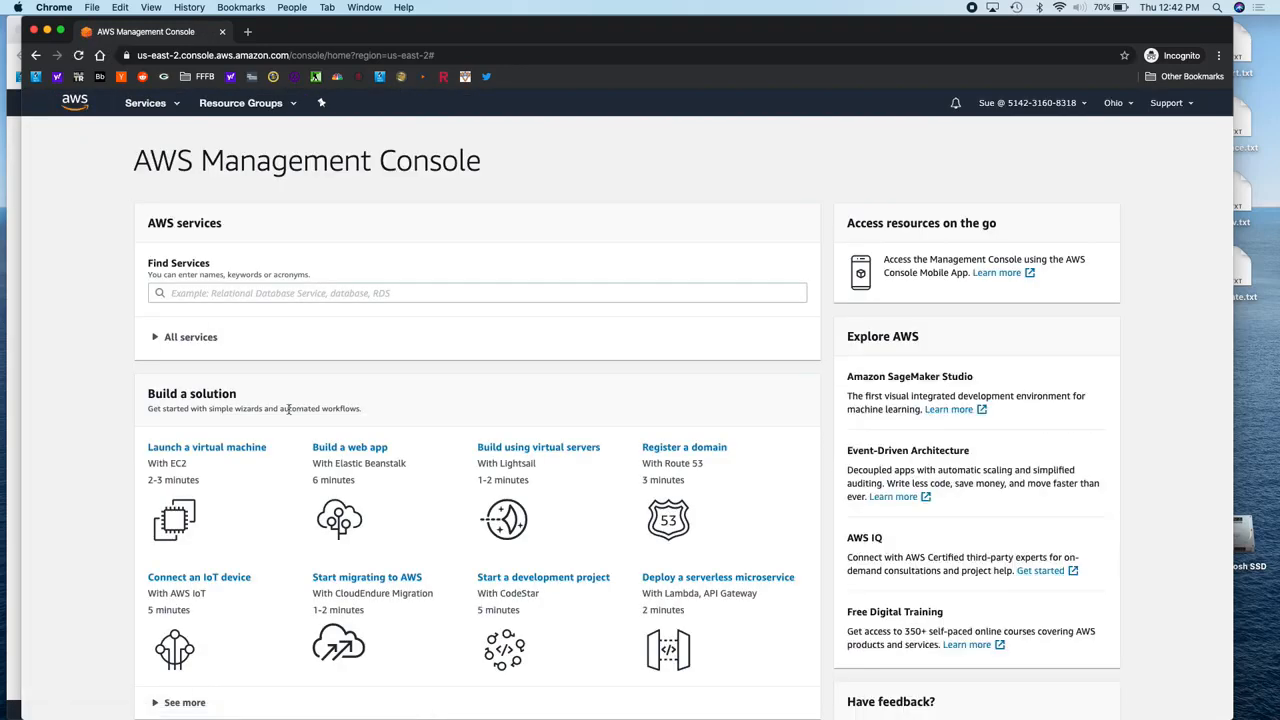
Step: Open S3 as the test user, see Access Denied with zero buckets, then return to the admin's IAM window
{"action": "left_click", "coordinate": [190, 338]}
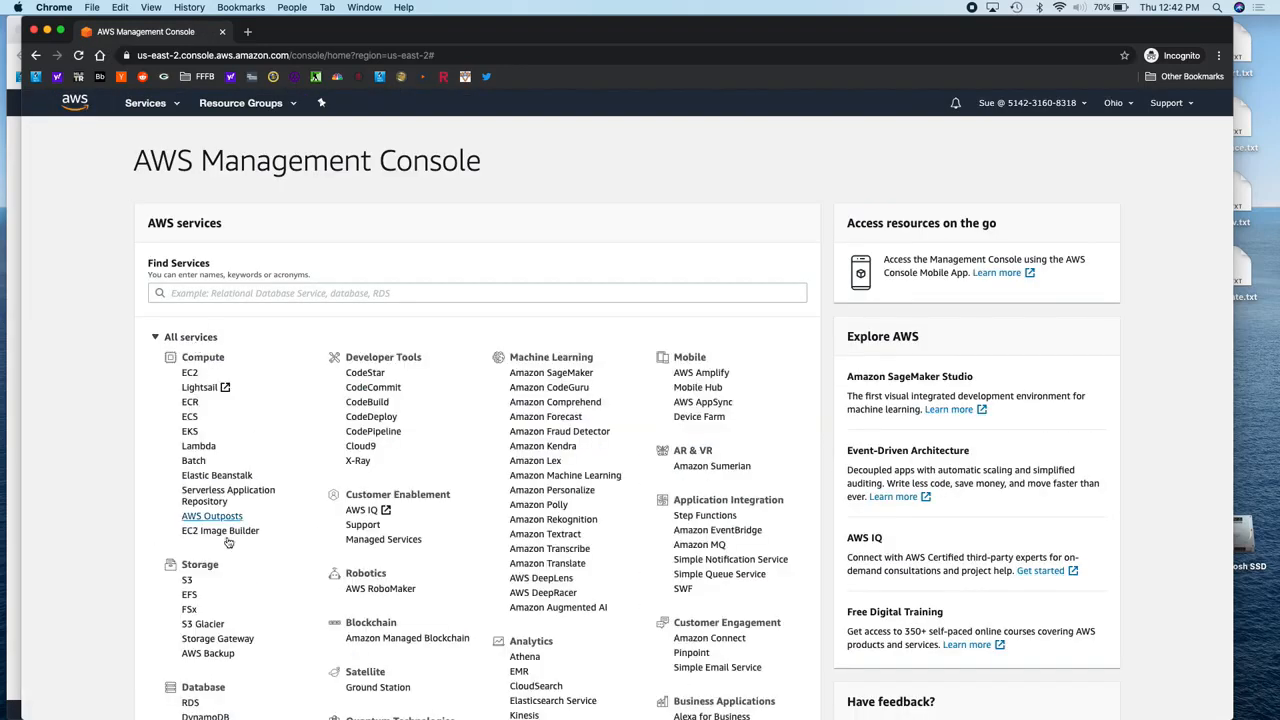
{"action": "left_click", "coordinate": [187, 582]}
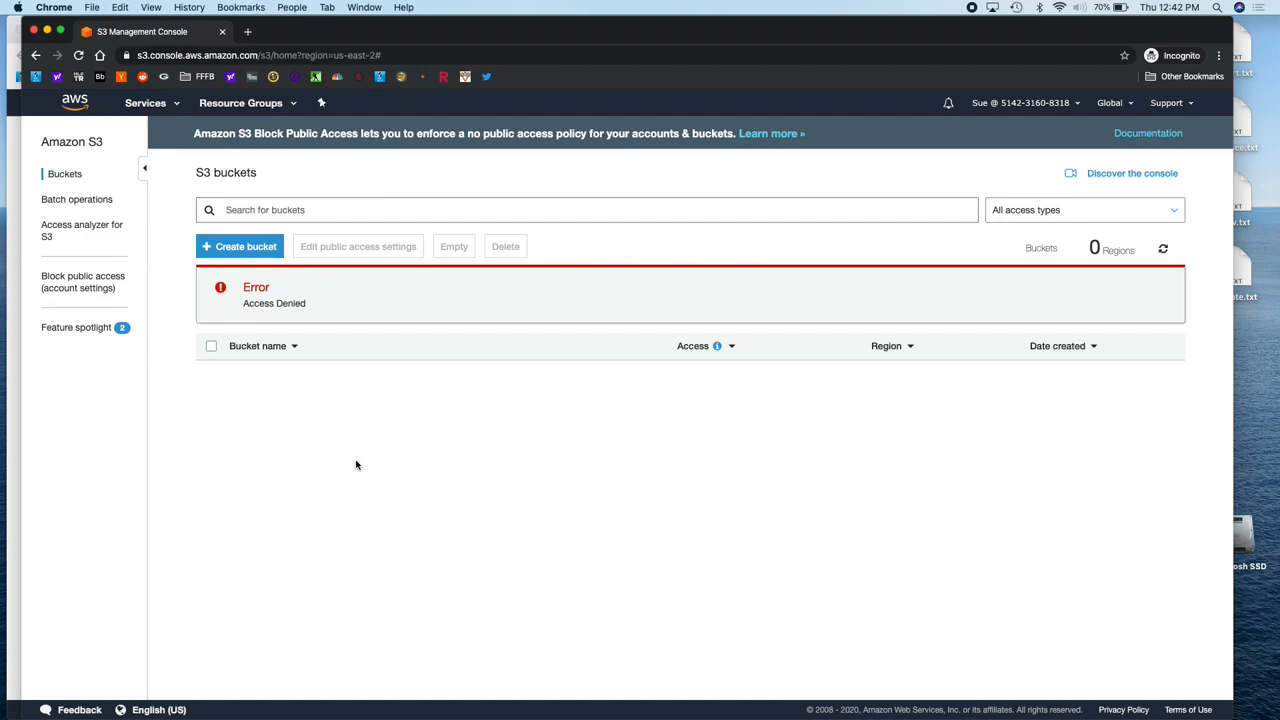
{"action": "left_click", "coordinate": [14, 311]}
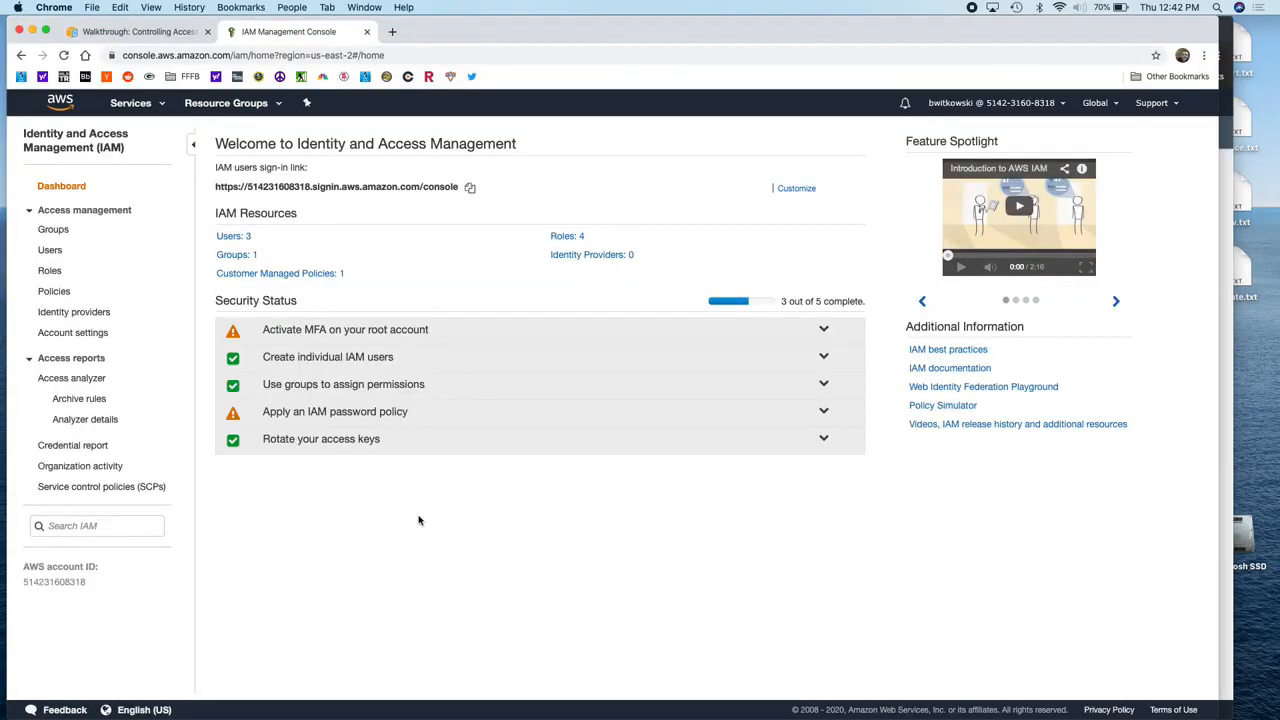
Step: Create the IAM group 'Consultants', filtering policies by S3 and attaching AmazonS3FullAccess
{"action": "left_click", "coordinate": [235, 257]}
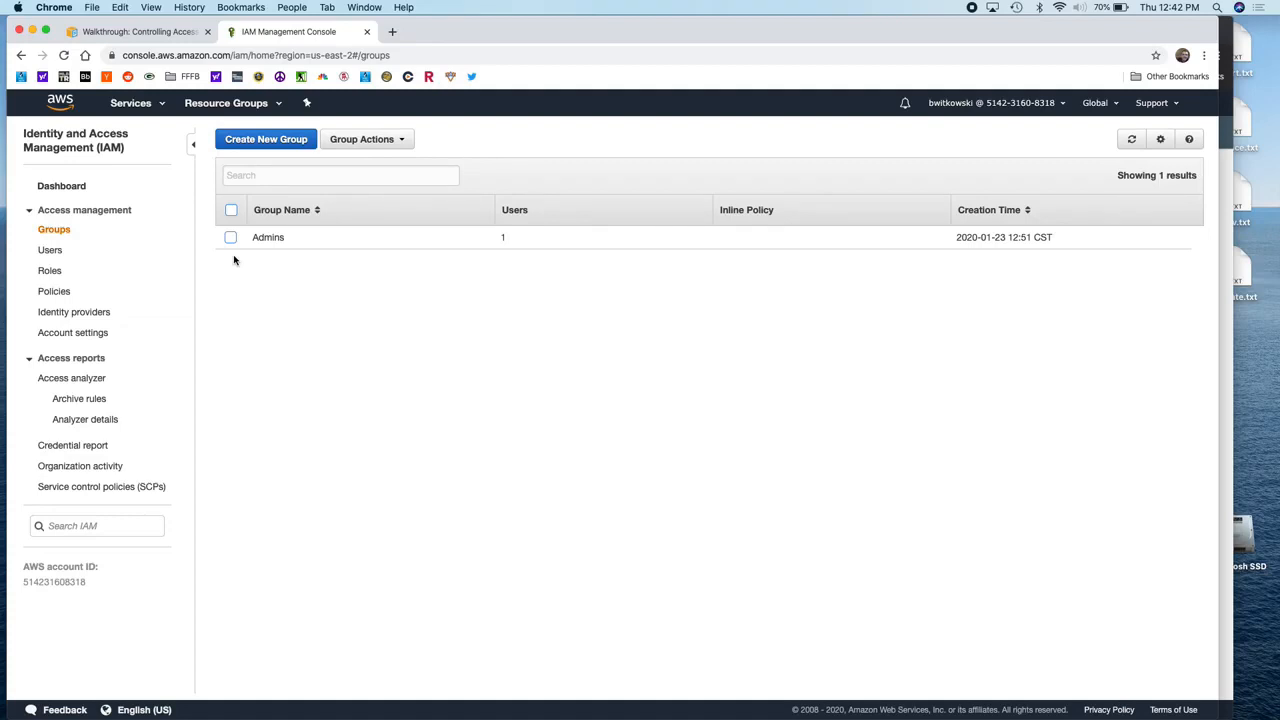
{"action": "left_click", "coordinate": [267, 147]}
{"action": "left_click", "coordinate": [428, 193]}
{"action": "type", "text": "Consultants"}
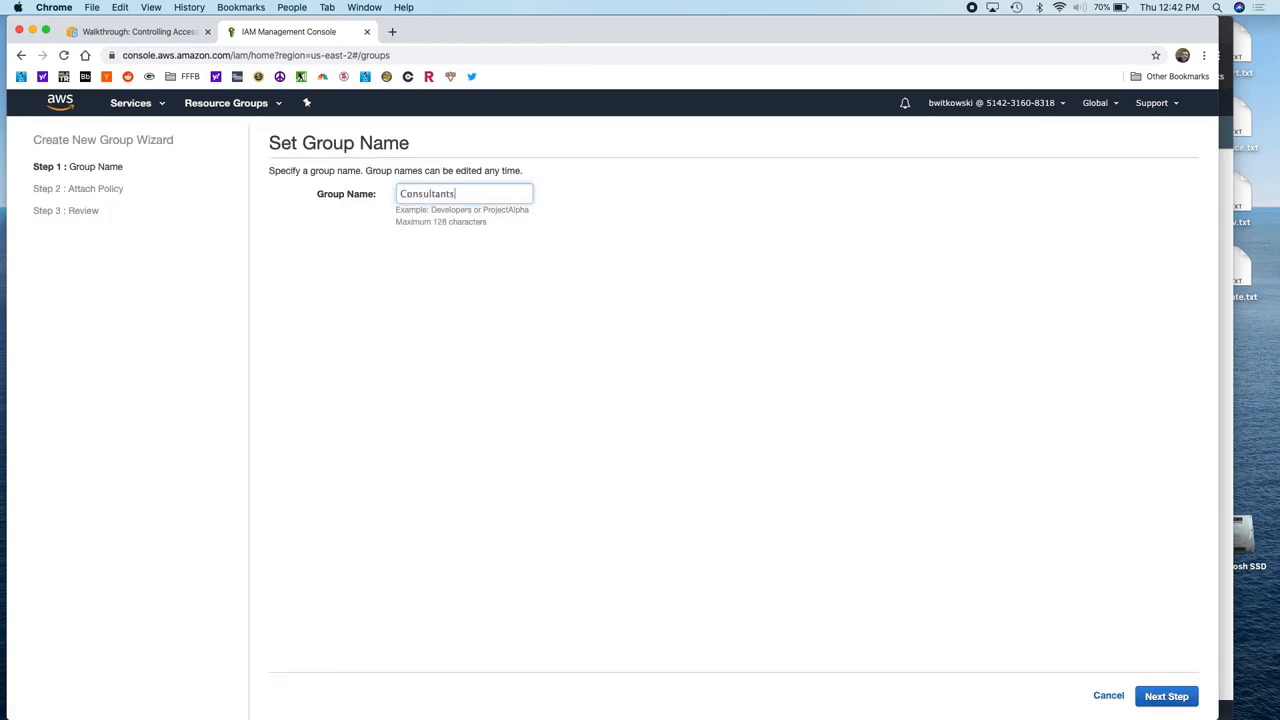
{"action": "left_click", "coordinate": [1160, 694]}
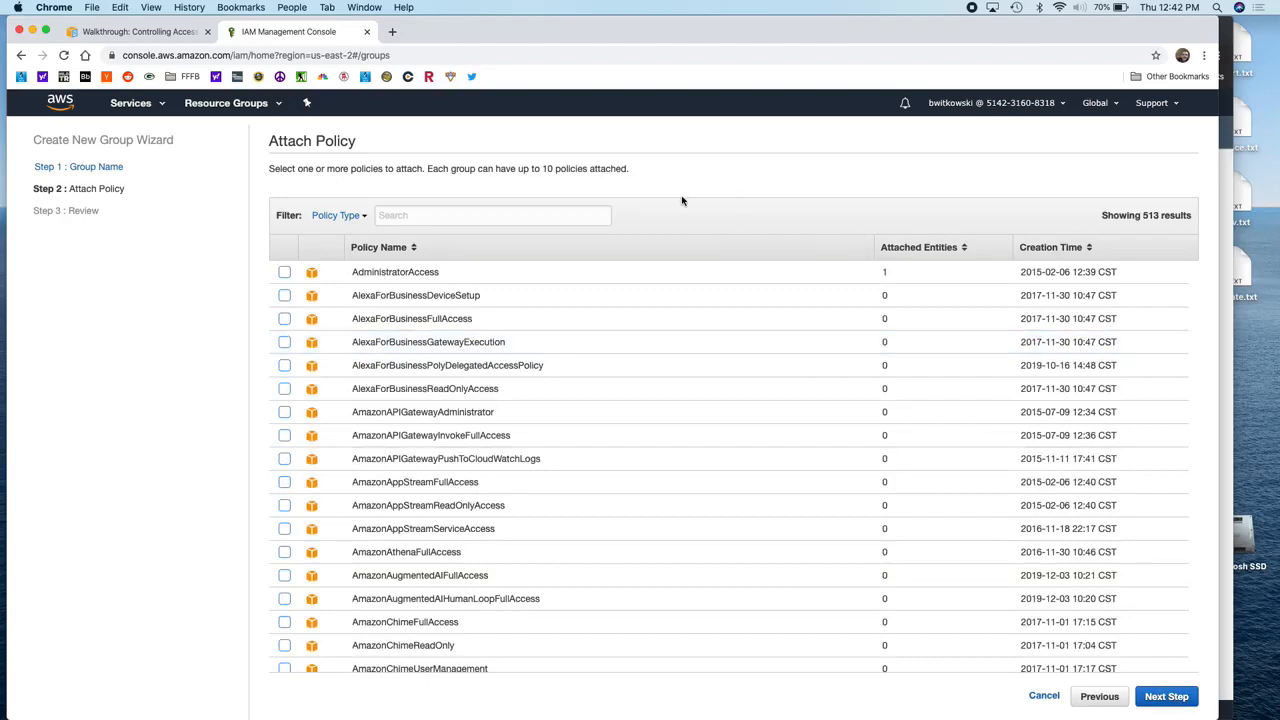
{"action": "left_click", "coordinate": [551, 215]}
{"action": "type", "text": "S3"}
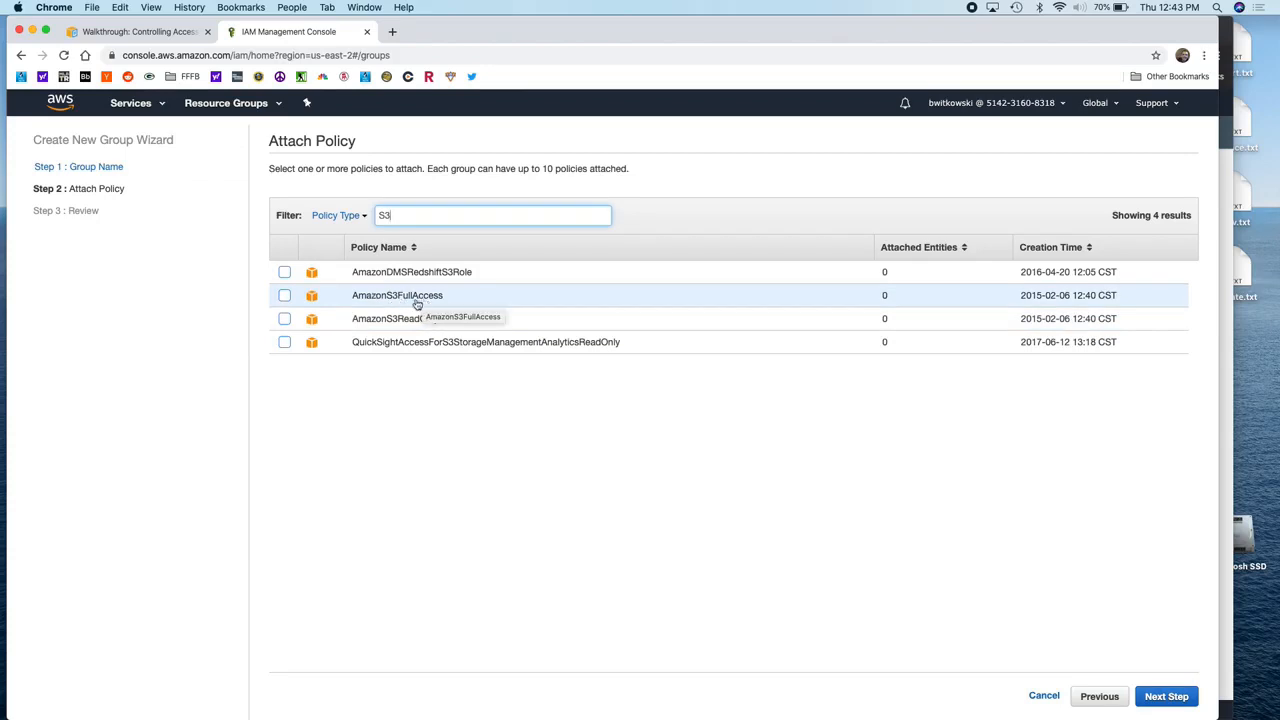
{"action": "left_click", "coordinate": [284, 295]}
{"action": "left_click", "coordinate": [1160, 696]}
{"action": "left_click", "coordinate": [1158, 695]}
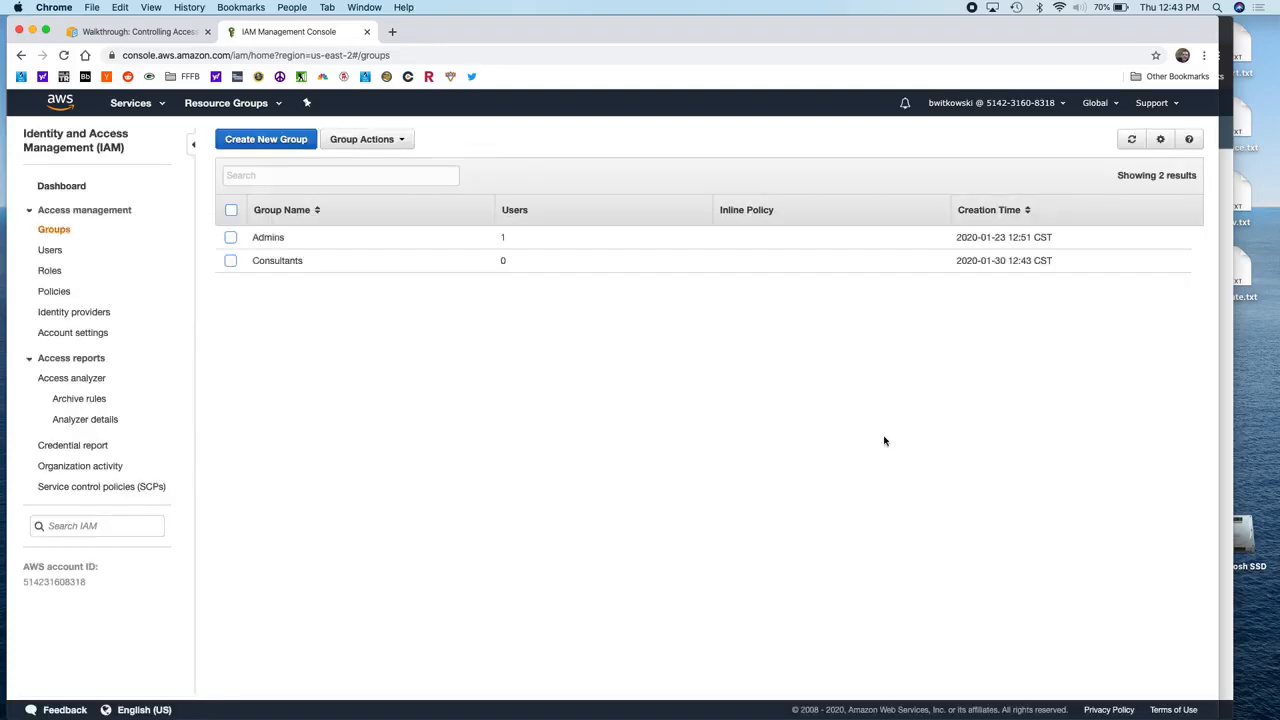
Step: From the Consultants group's Users tab, add both non-admin IAM users to the group
{"action": "left_click", "coordinate": [285, 262]}
{"action": "left_click", "coordinate": [240, 286]}
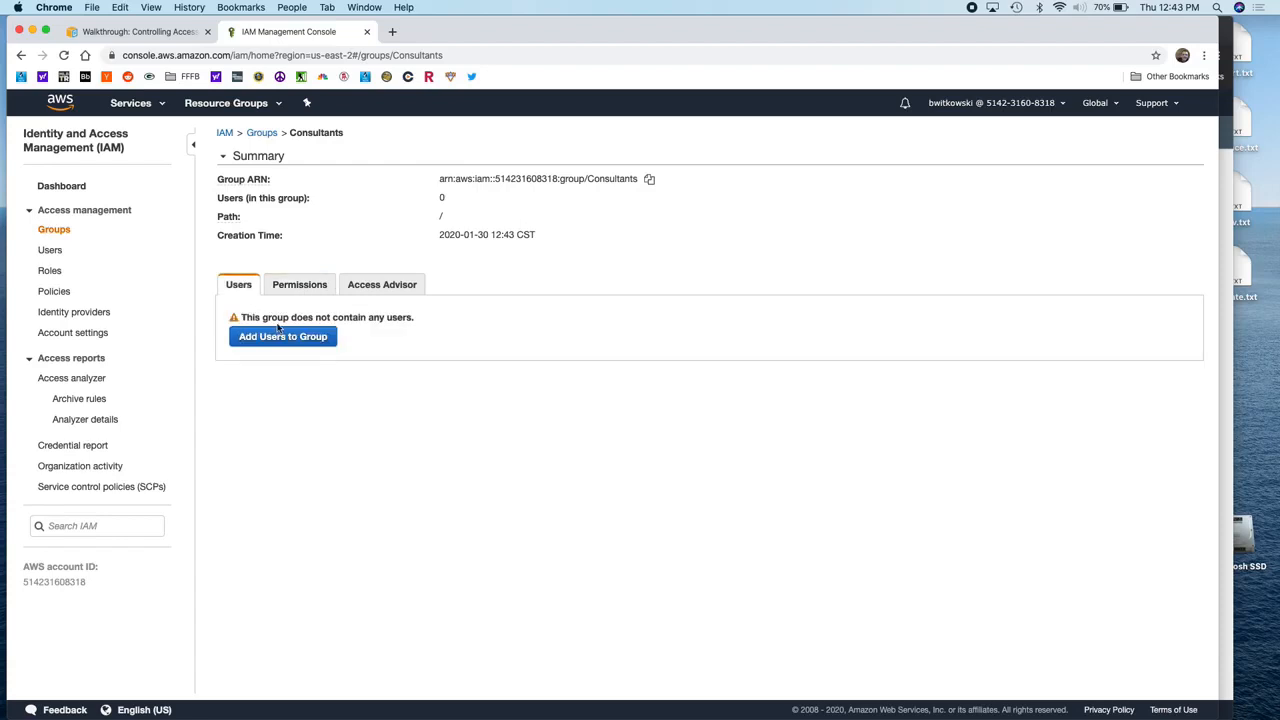
{"action": "left_click", "coordinate": [278, 336]}
{"action": "left_click", "coordinate": [285, 255]}
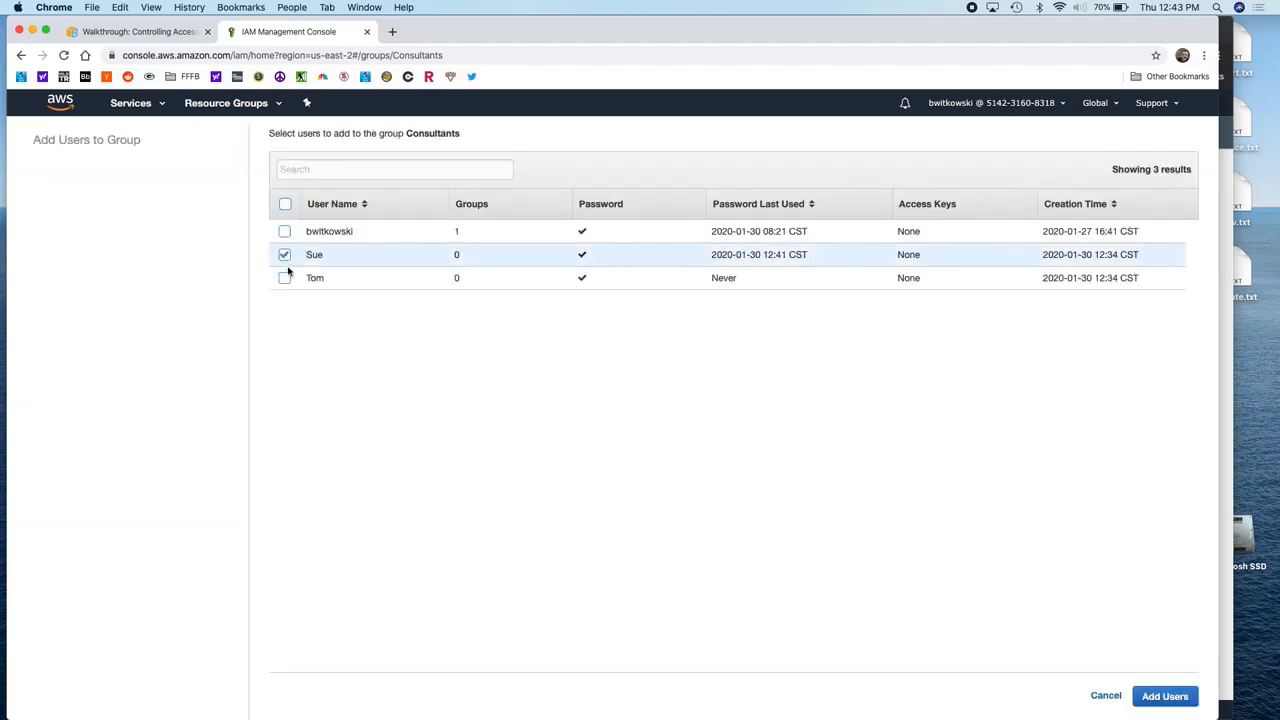
{"action": "left_click", "coordinate": [285, 279]}
{"action": "left_click", "coordinate": [1143, 690]}
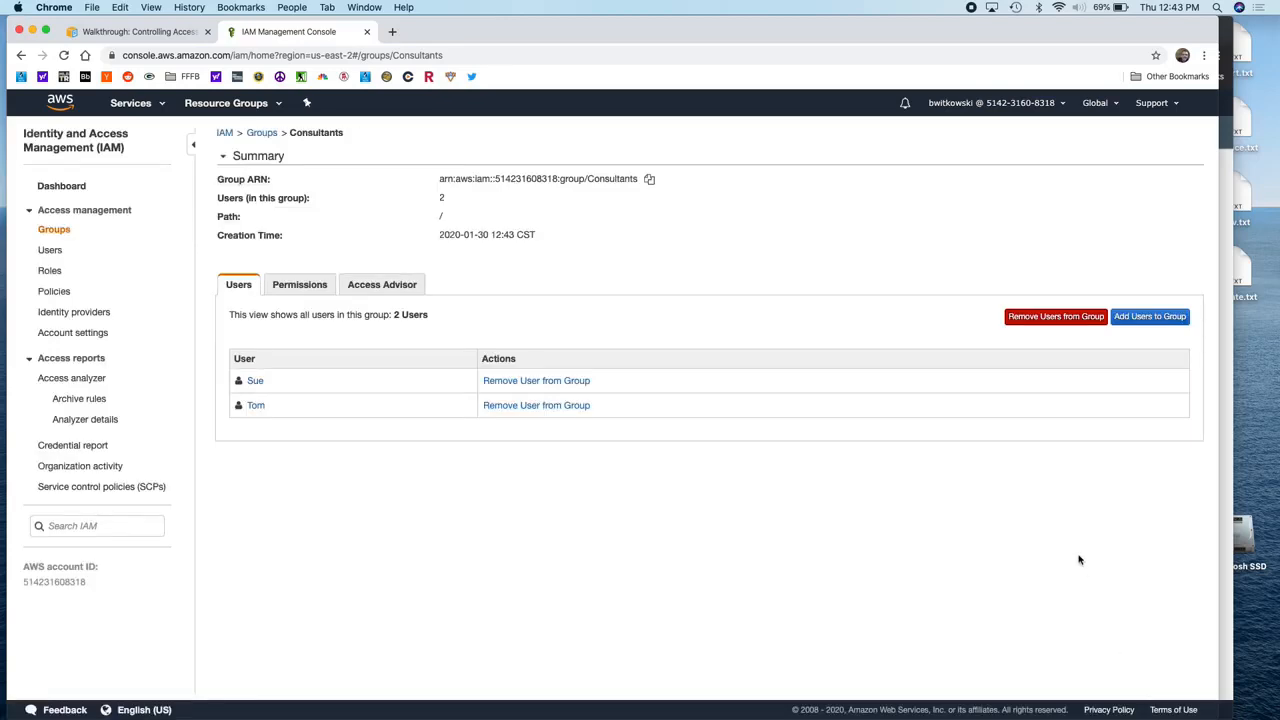
Step: In the test user's private window, reload S3 from recent services and open the bryans-company bucket
{"action": "left_click", "coordinate": [1229, 300]}
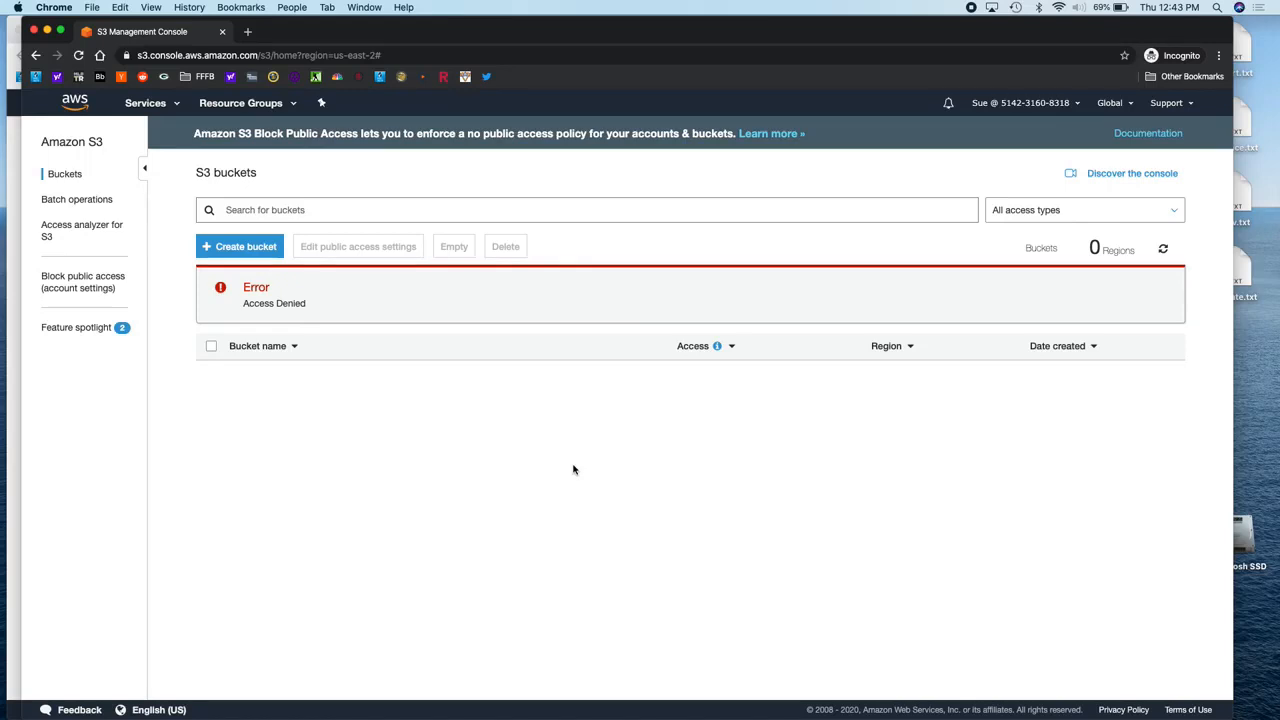
{"action": "left_click", "coordinate": [170, 104]}
{"action": "left_click", "coordinate": [57, 166]}
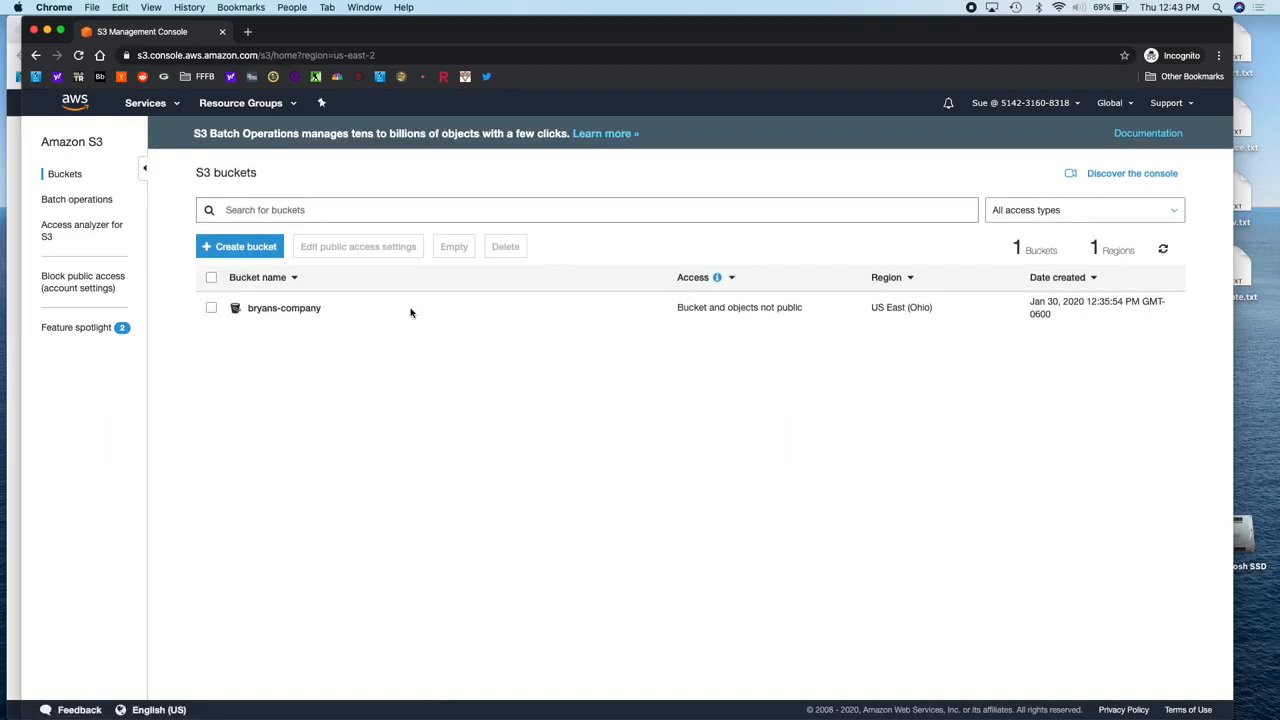
{"action": "left_click", "coordinate": [282, 311]}
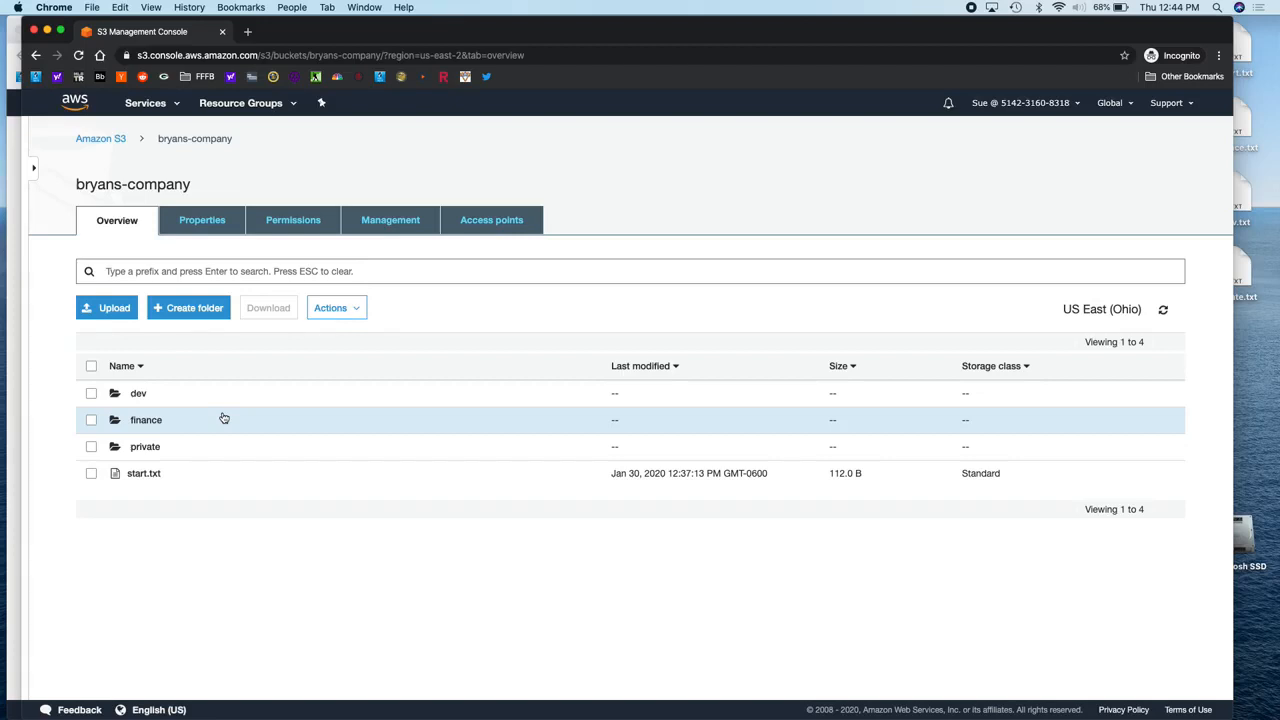
{"action": "left_click", "coordinate": [138, 393]}
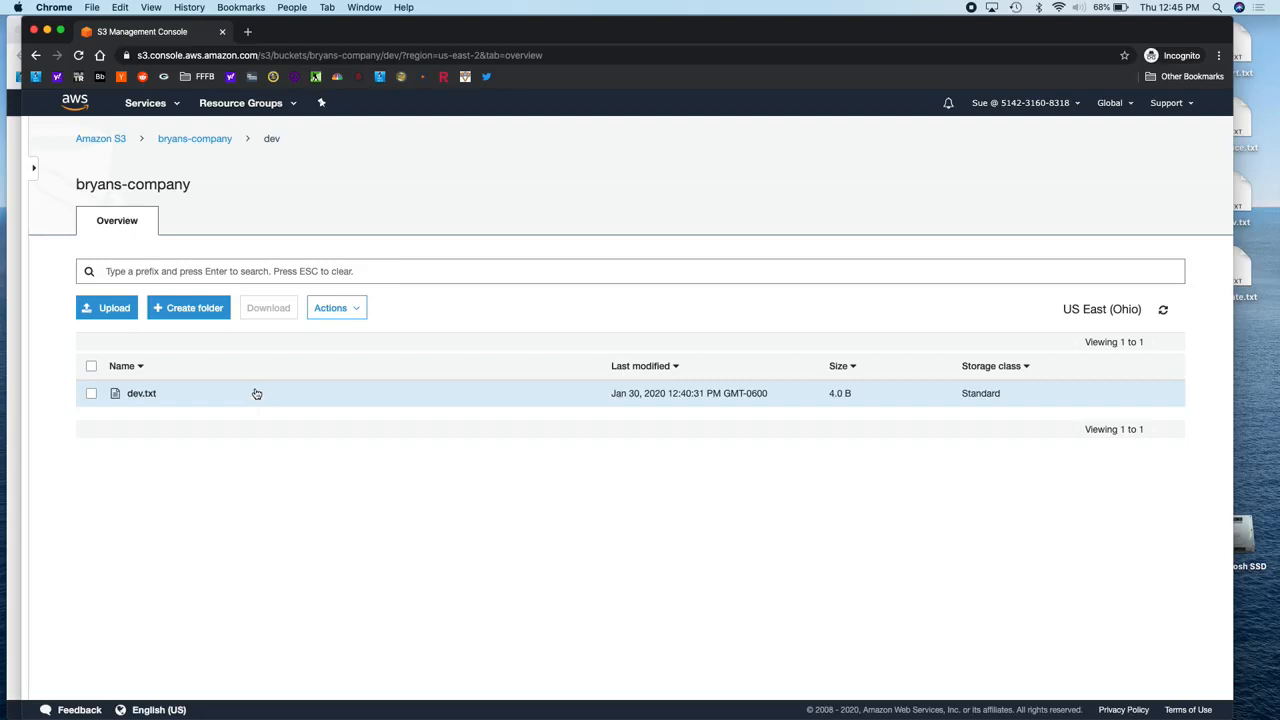
{"action": "left_click", "coordinate": [205, 139]}
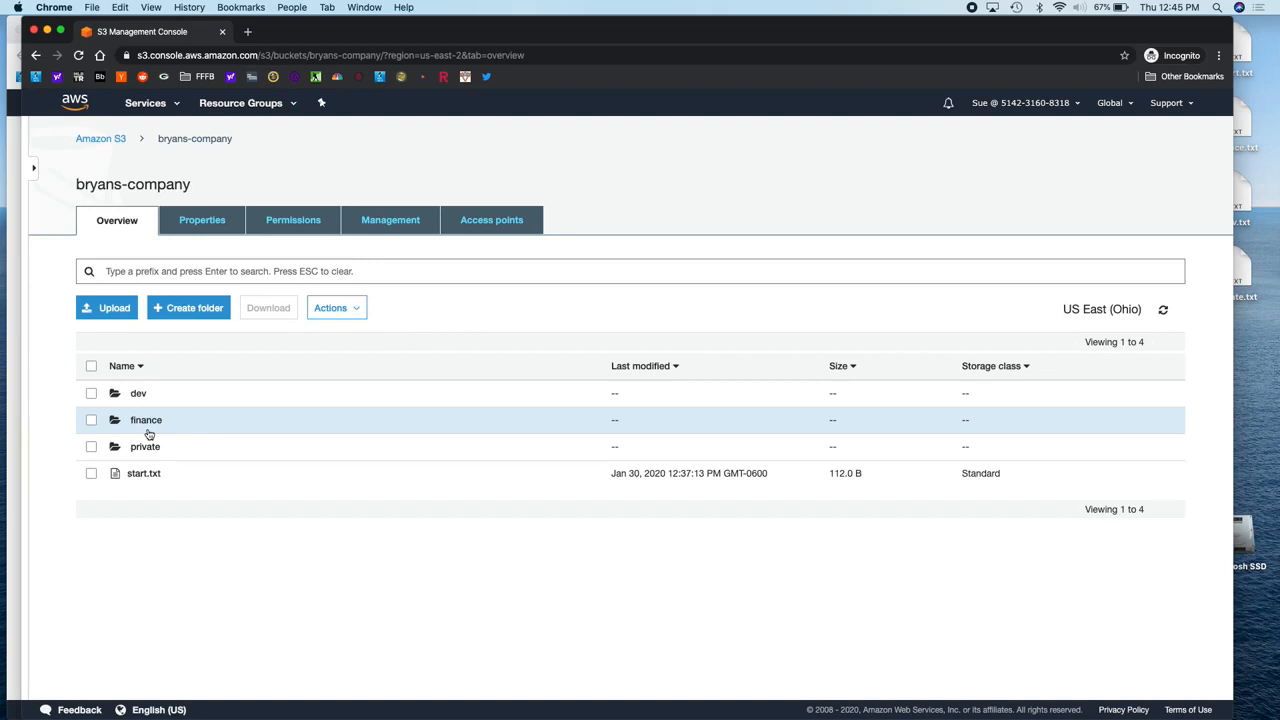
Step: Detach AmazonS3FullAccess from the Consultants group's permissions, then switch to the test user's S3 window
{"action": "left_click", "coordinate": [14, 377]}
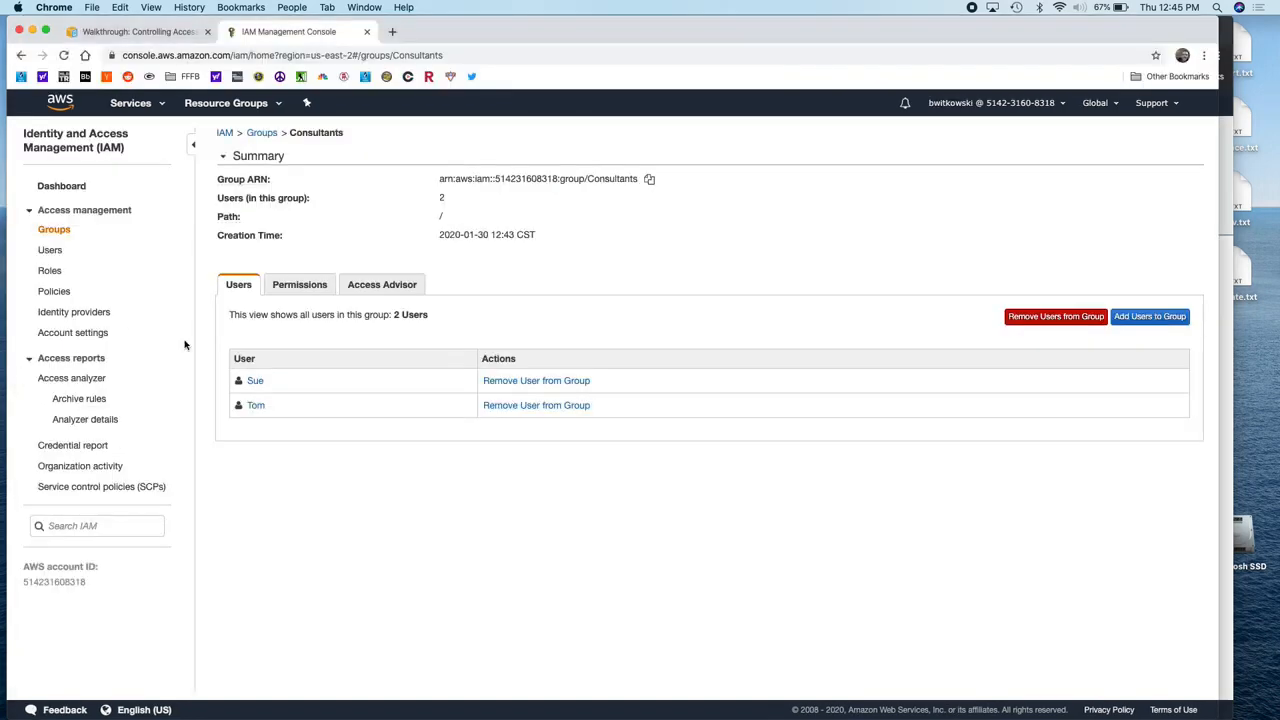
{"action": "left_click", "coordinate": [293, 288]}
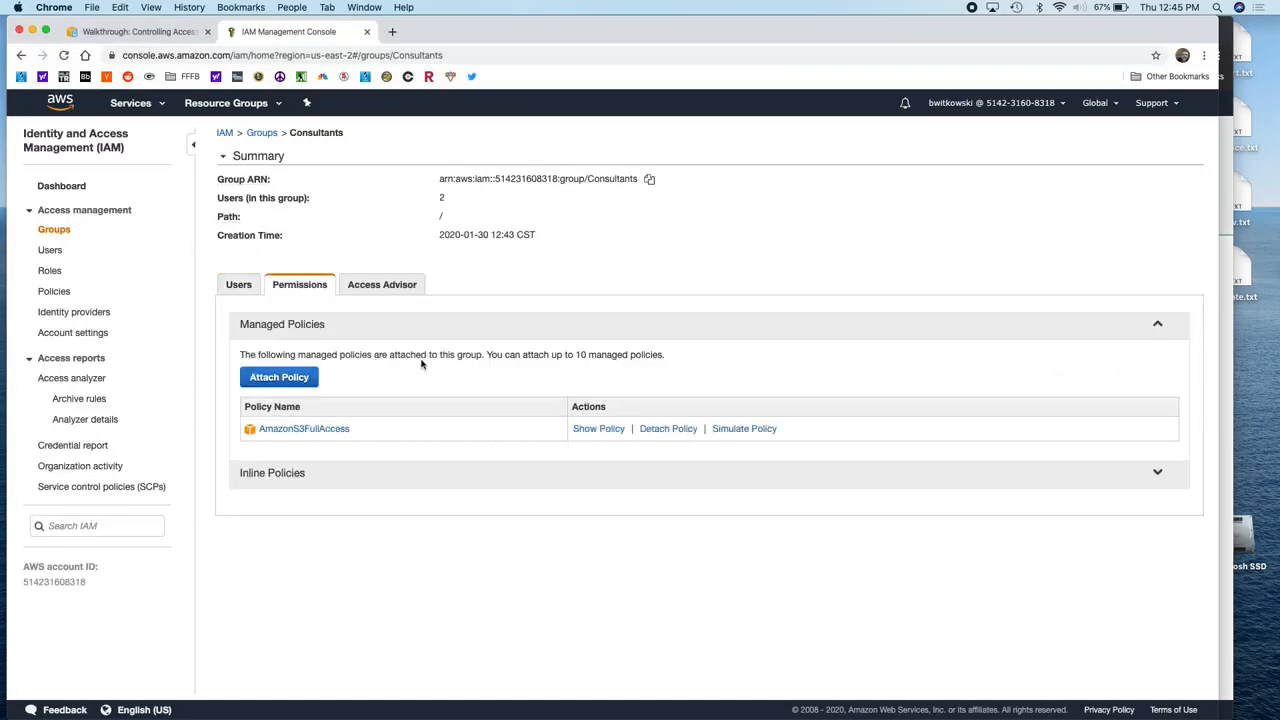
{"action": "left_click", "coordinate": [668, 429]}
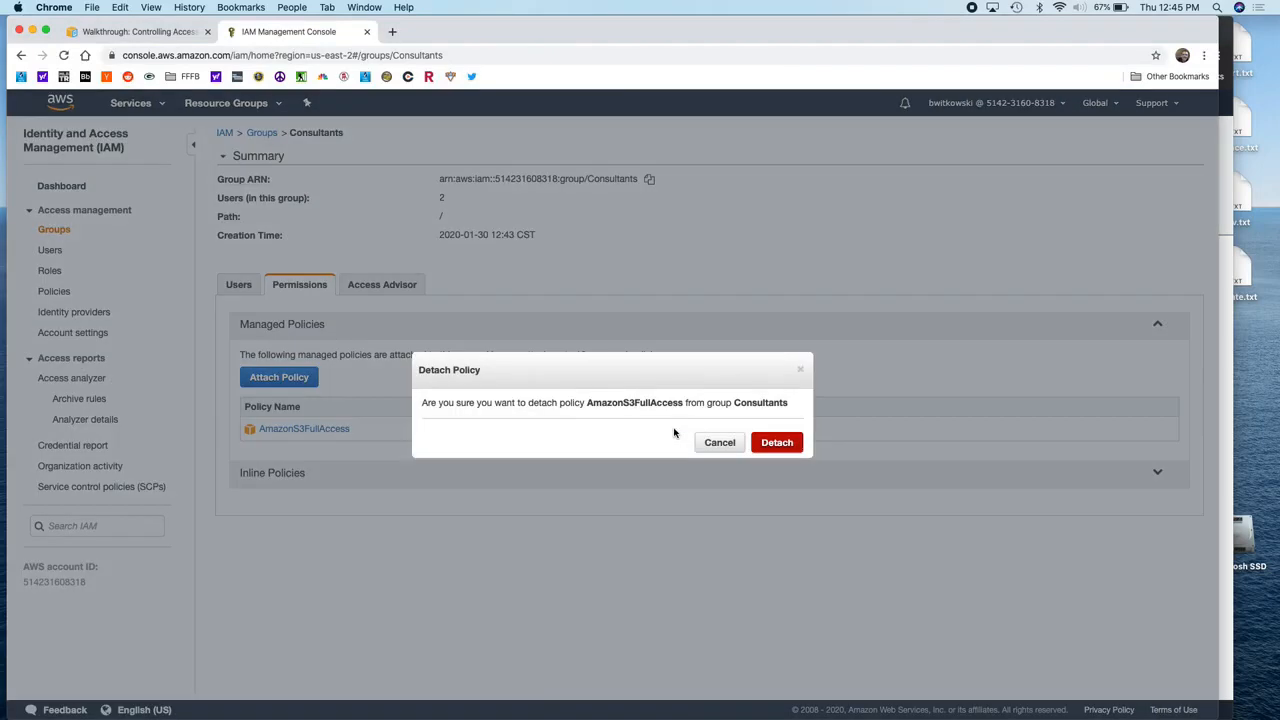
{"action": "left_click", "coordinate": [796, 450]}
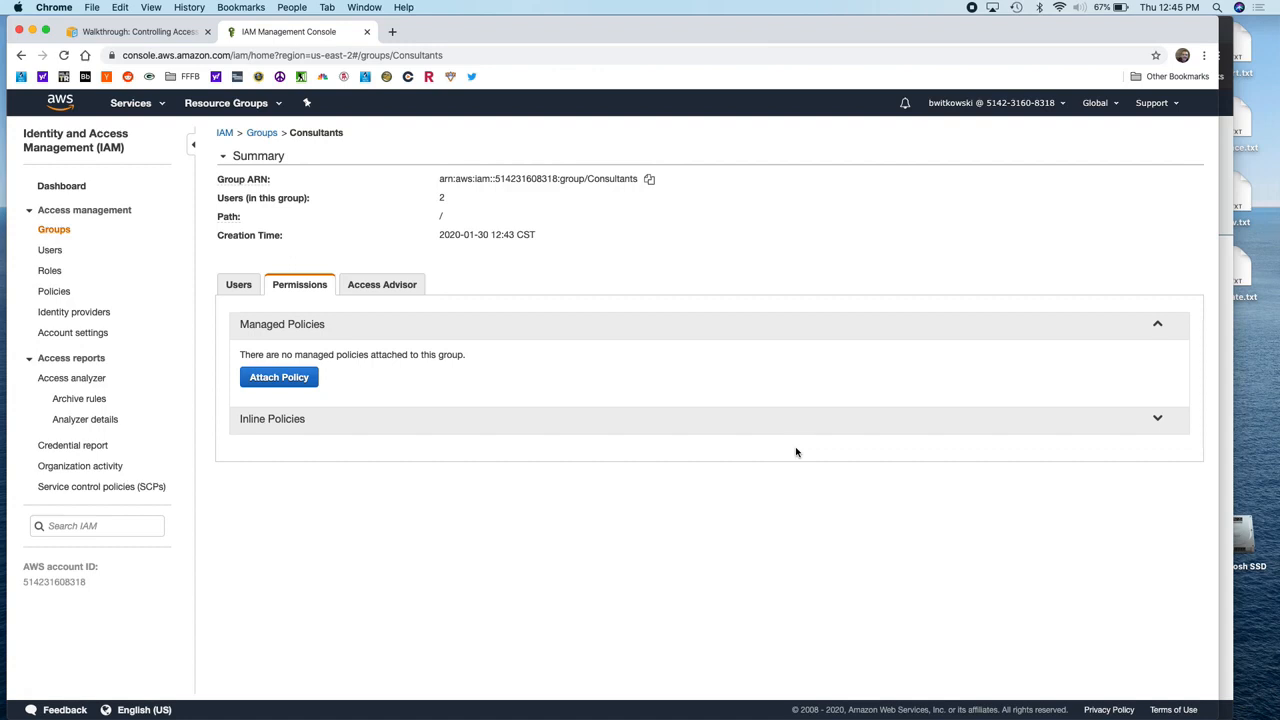
{"action": "key", "text": "ctrl+Up"}
{"action": "left_click", "coordinate": [900, 488]}
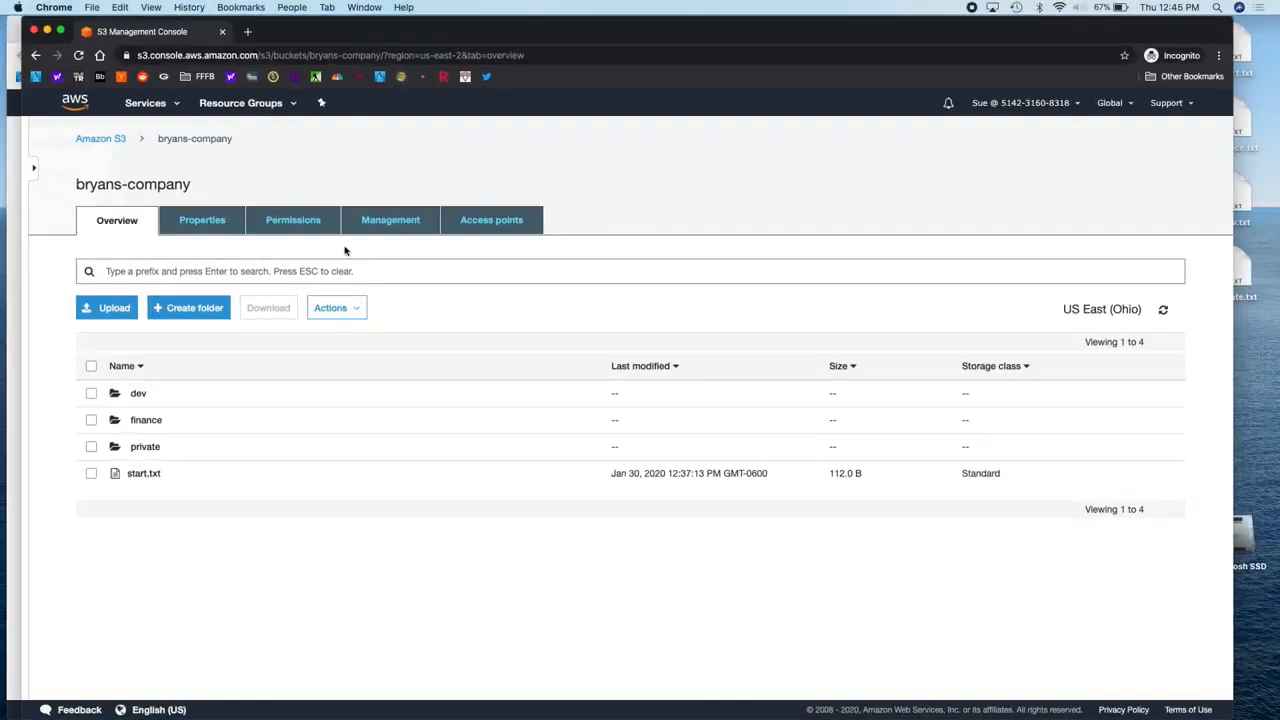
Step: Reload the test user's S3 bucket list, now Access Denied, then return to the admin's IAM window
{"action": "left_click", "coordinate": [116, 139]}
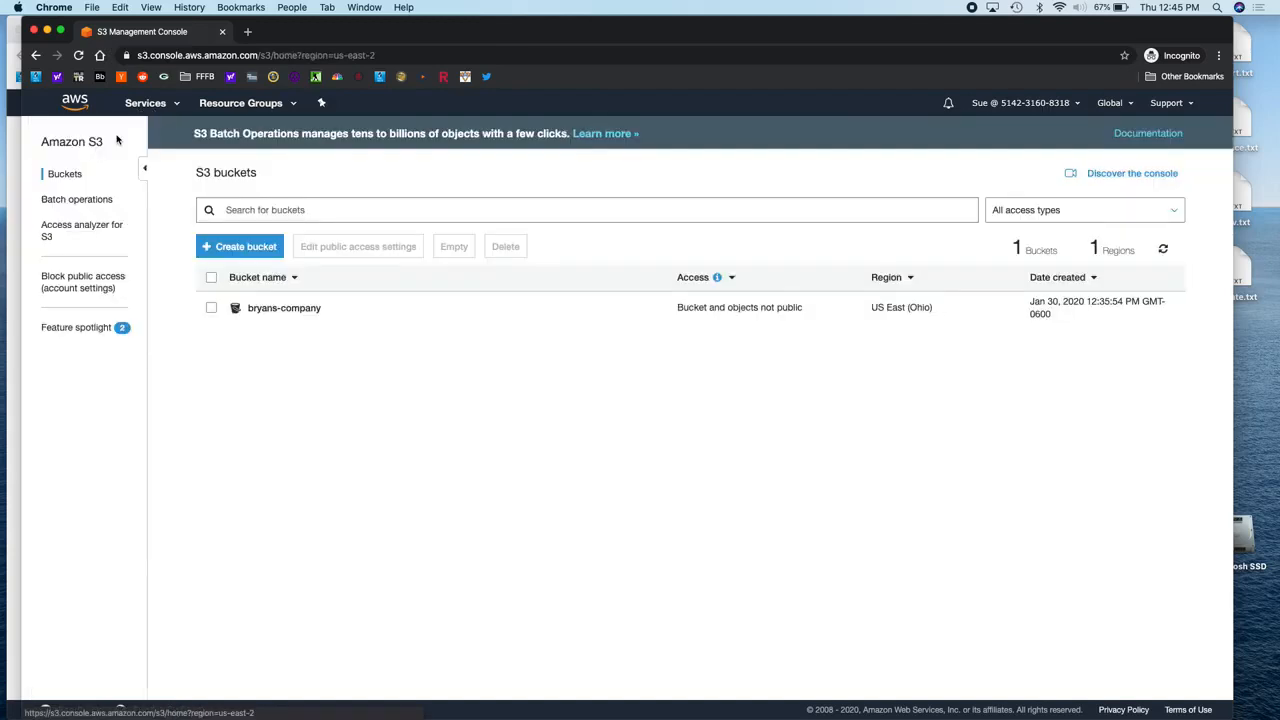
{"action": "left_click", "coordinate": [165, 102]}
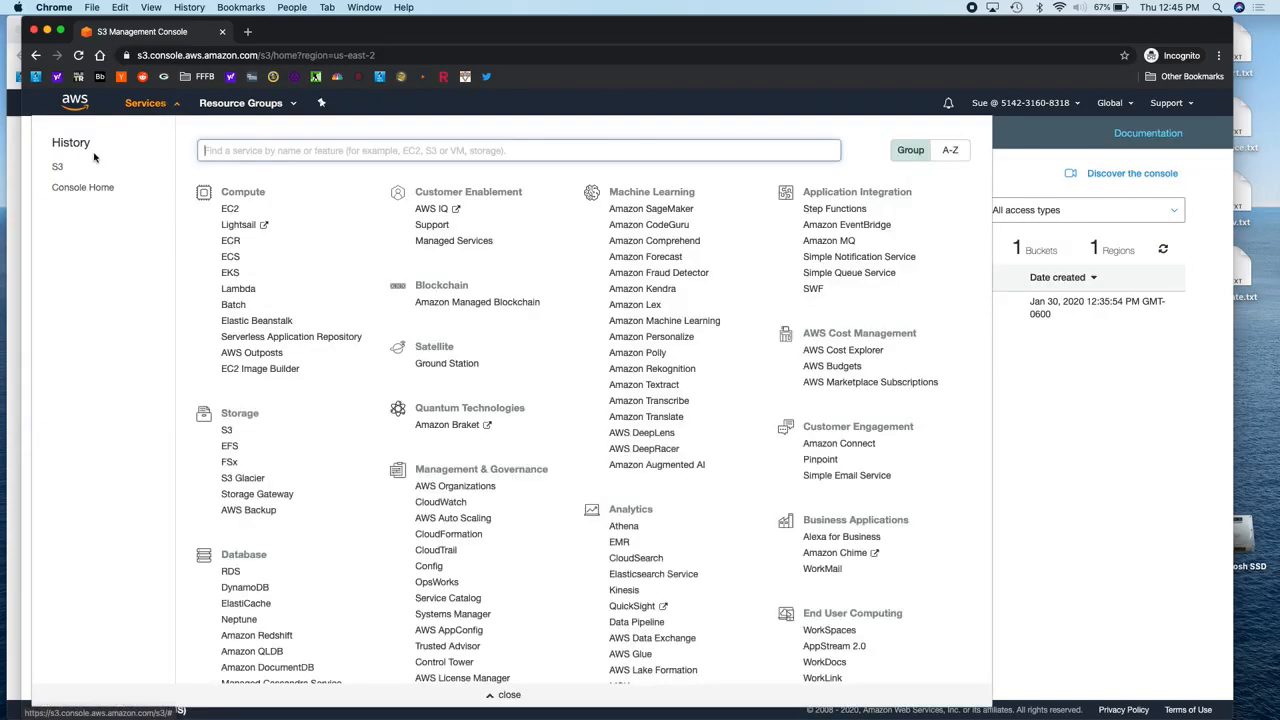
{"action": "left_click", "coordinate": [57, 166]}
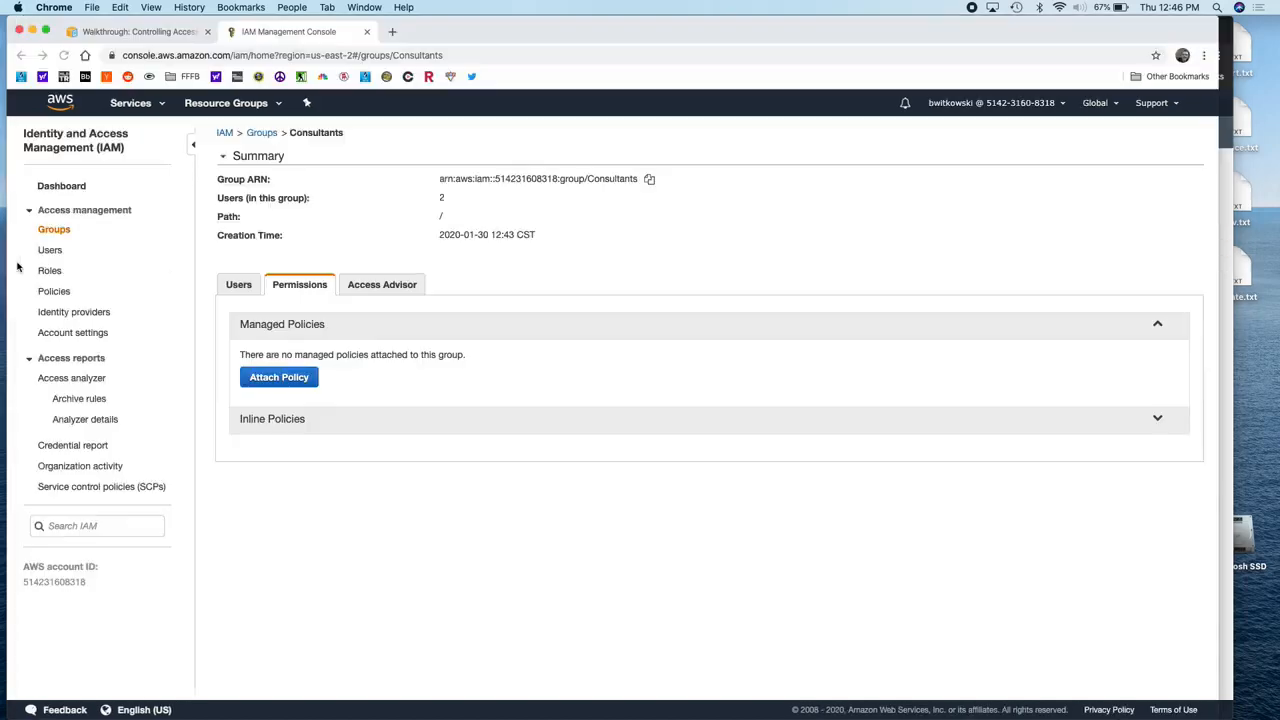
{"action": "left_click", "coordinate": [16, 266]}
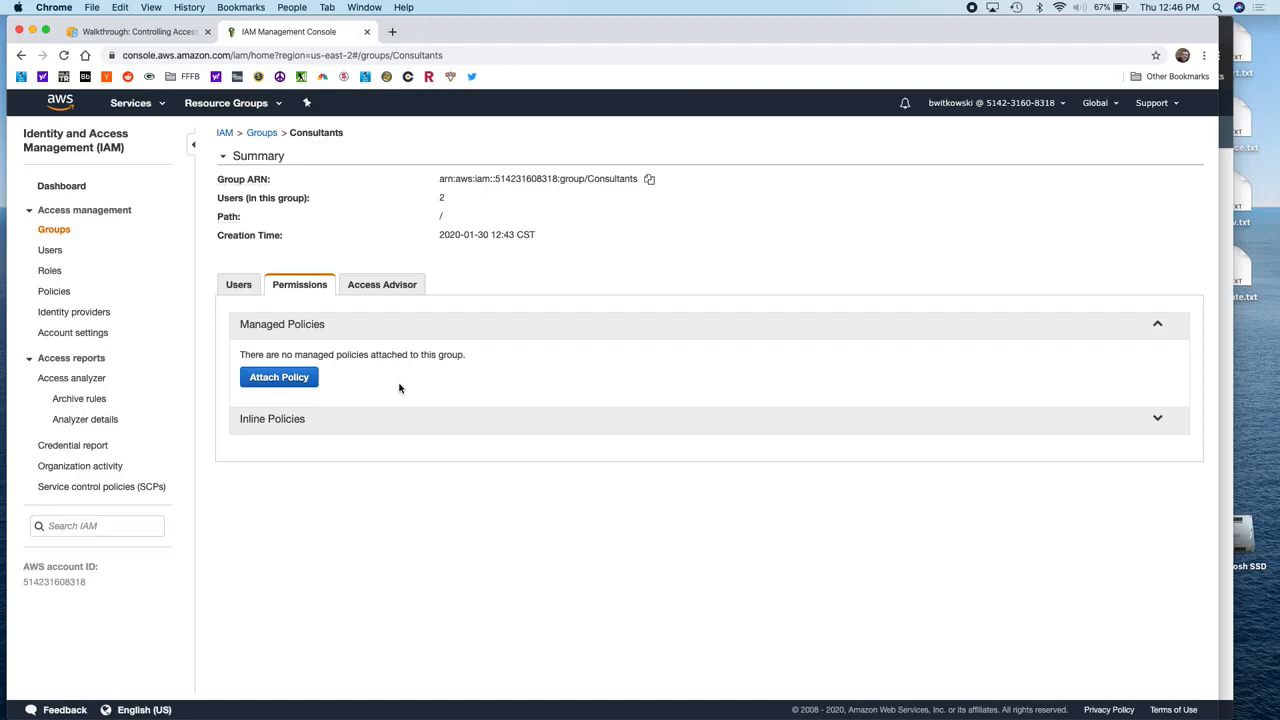
Step: Expand the Consultants group's Inline Policies section and begin creating a new inline policy
{"action": "left_click", "coordinate": [294, 425]}
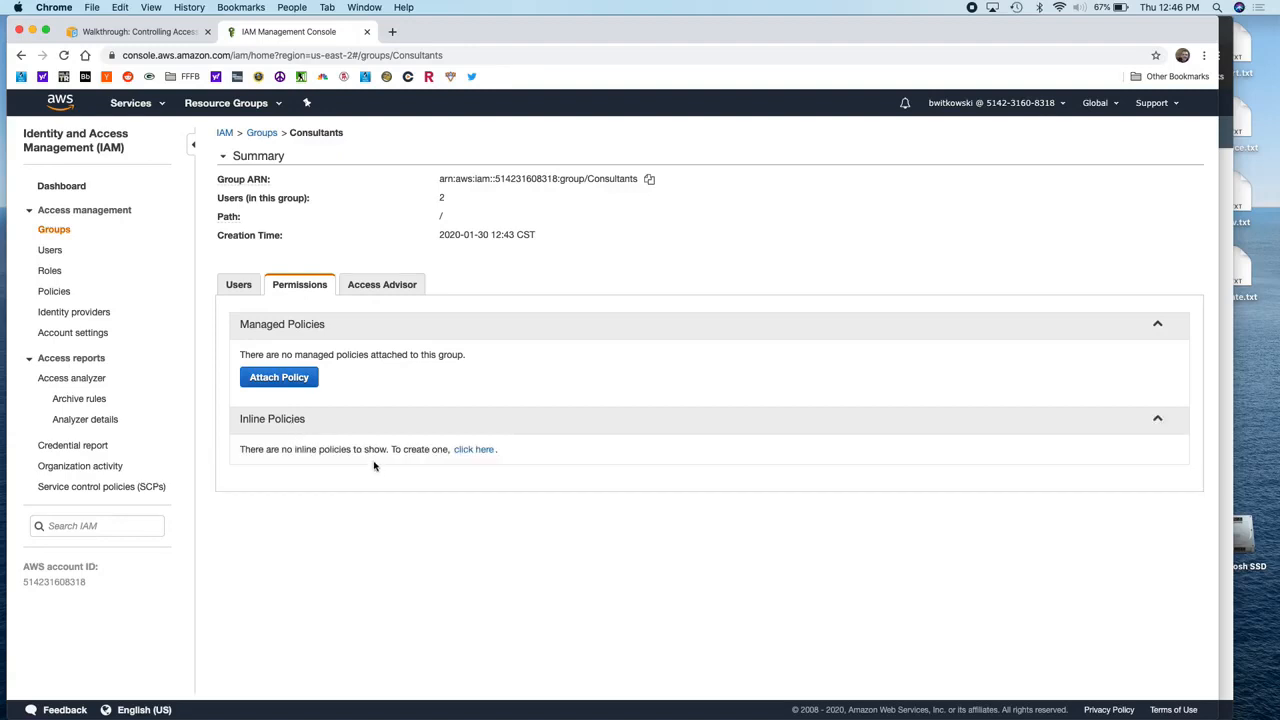
{"action": "left_click", "coordinate": [476, 451]}
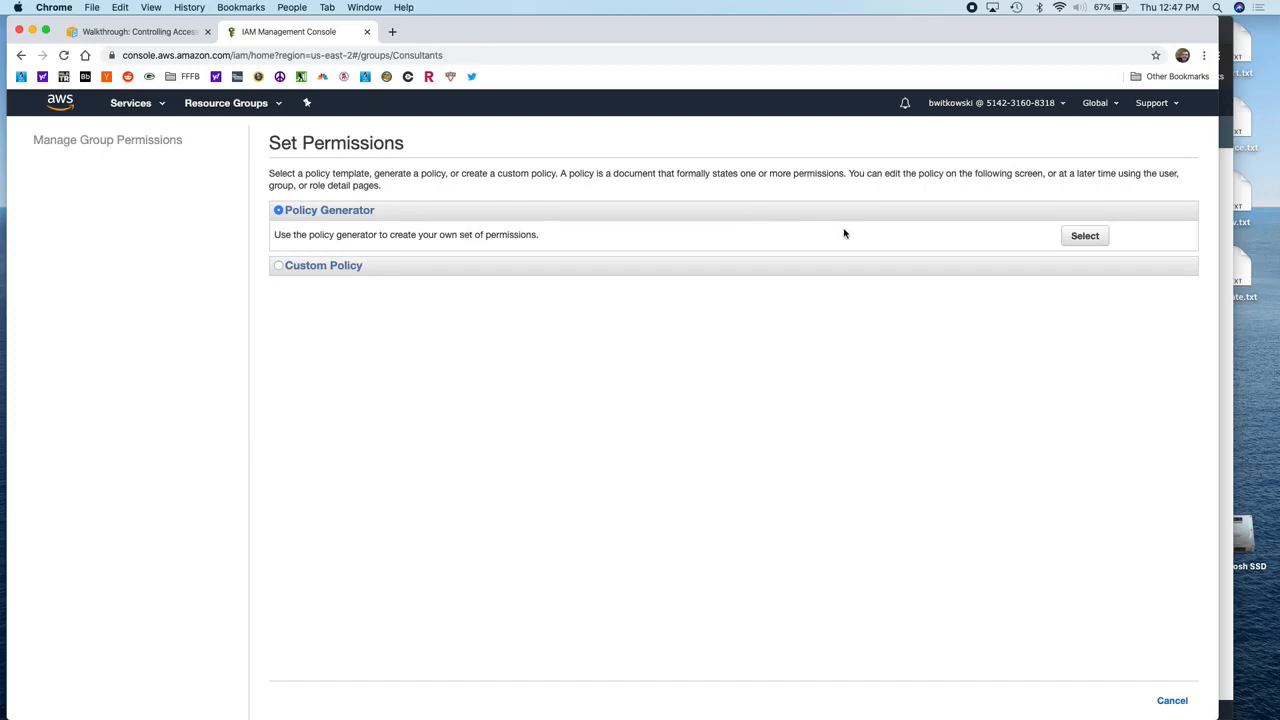
Step: Choose Policy Generator to define the Consultants group's new inline policy
{"action": "left_click", "coordinate": [1085, 237]}
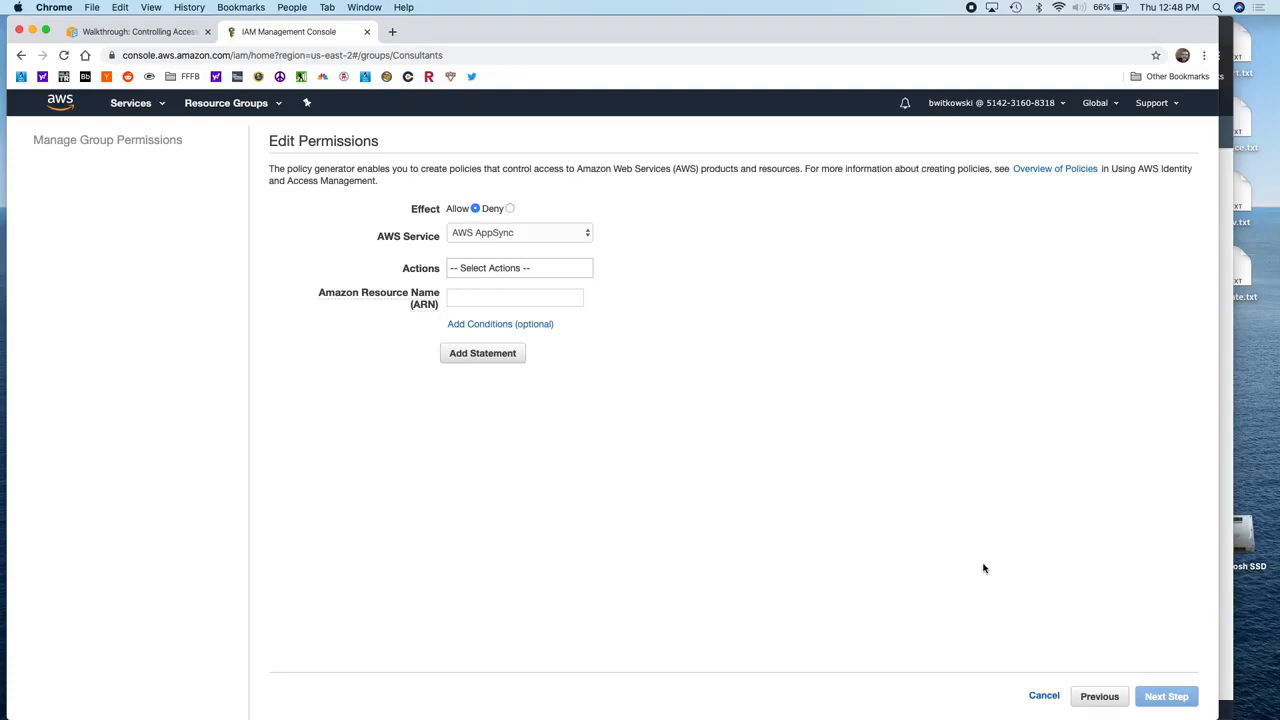
Step: Choose Amazon S3 as the AWS Service in the policy generator
{"action": "left_click", "coordinate": [548, 239]}
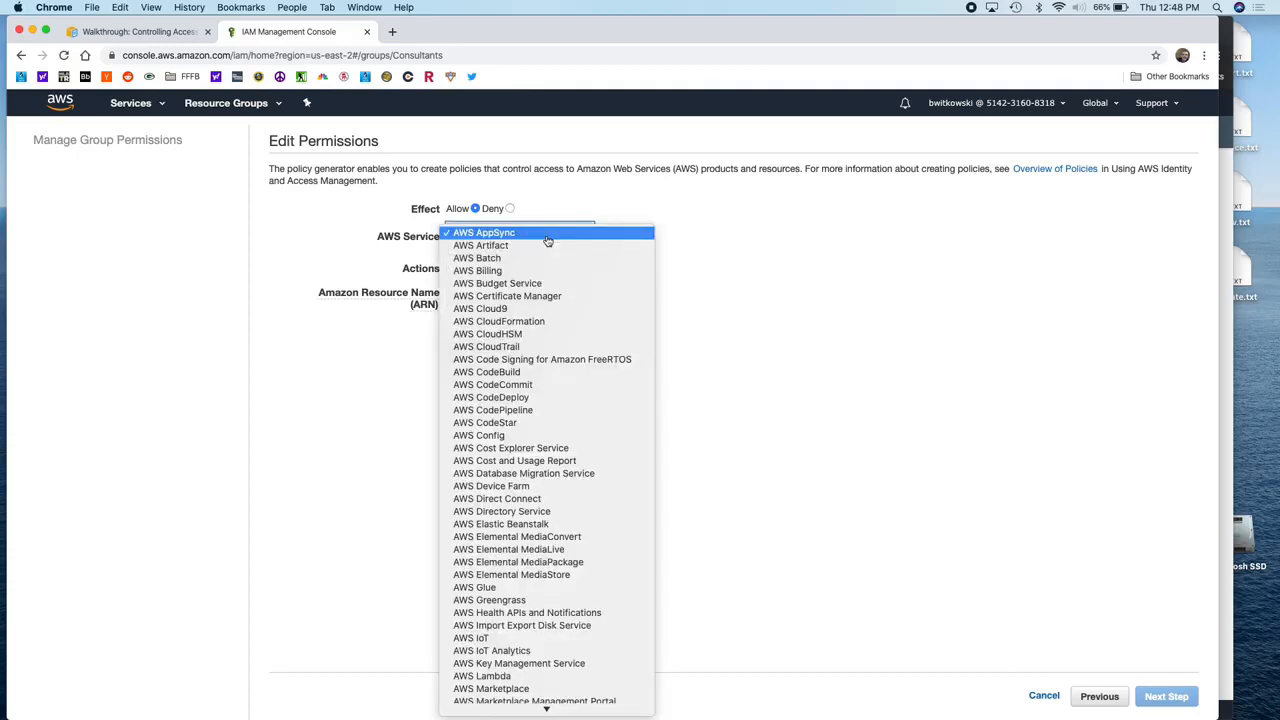
{"action": "scroll", "coordinate": [548, 240], "scroll_direction": "down", "scroll_amount": 20}
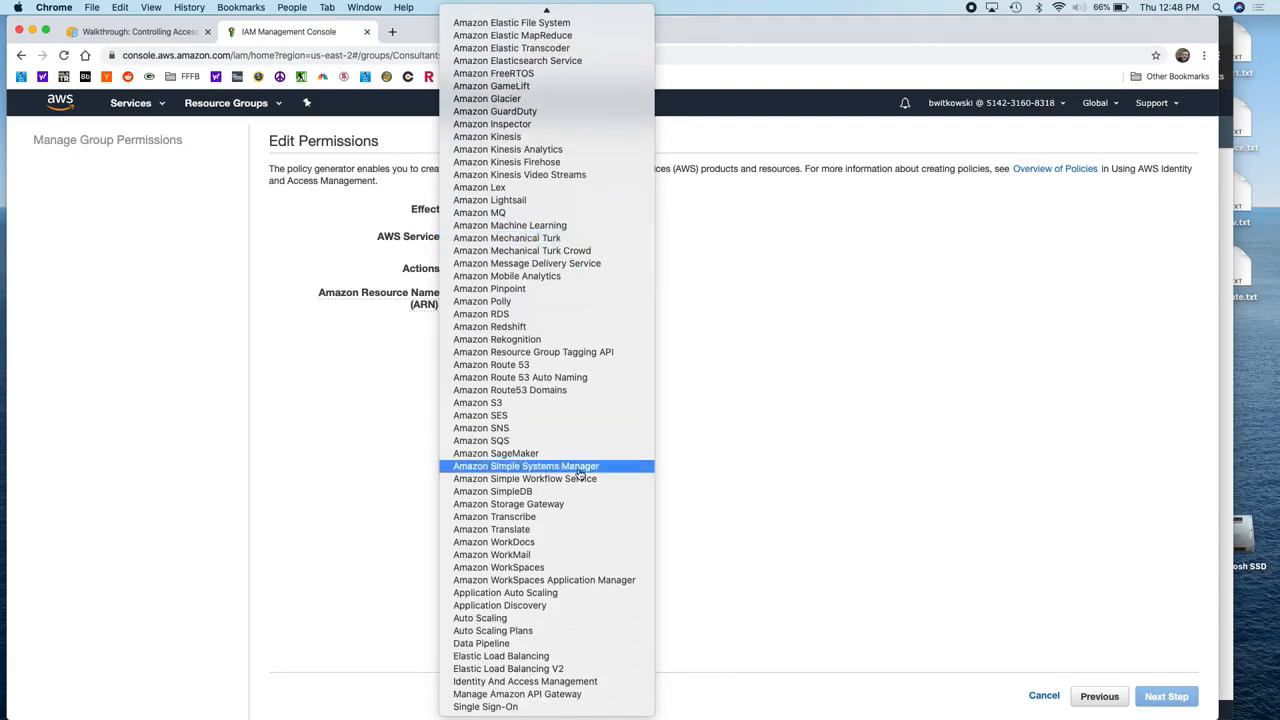
{"action": "left_click", "coordinate": [546, 404]}
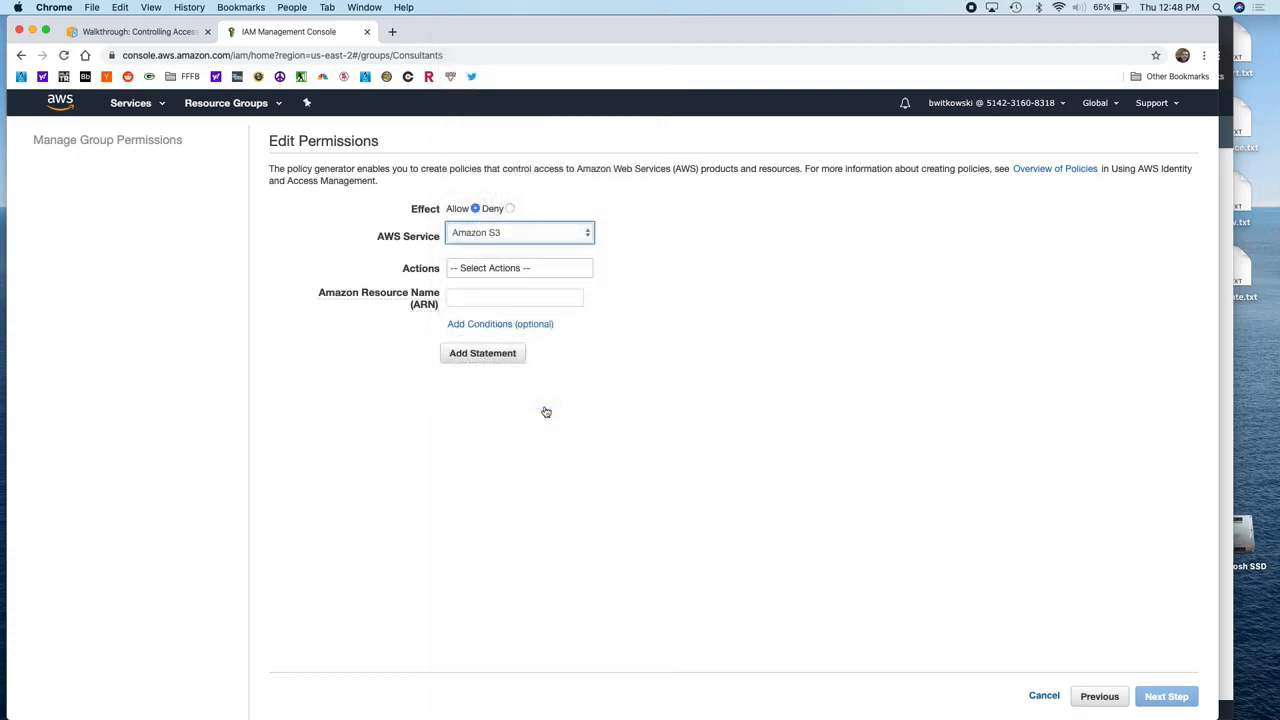
{"action": "left_click", "coordinate": [524, 270]}
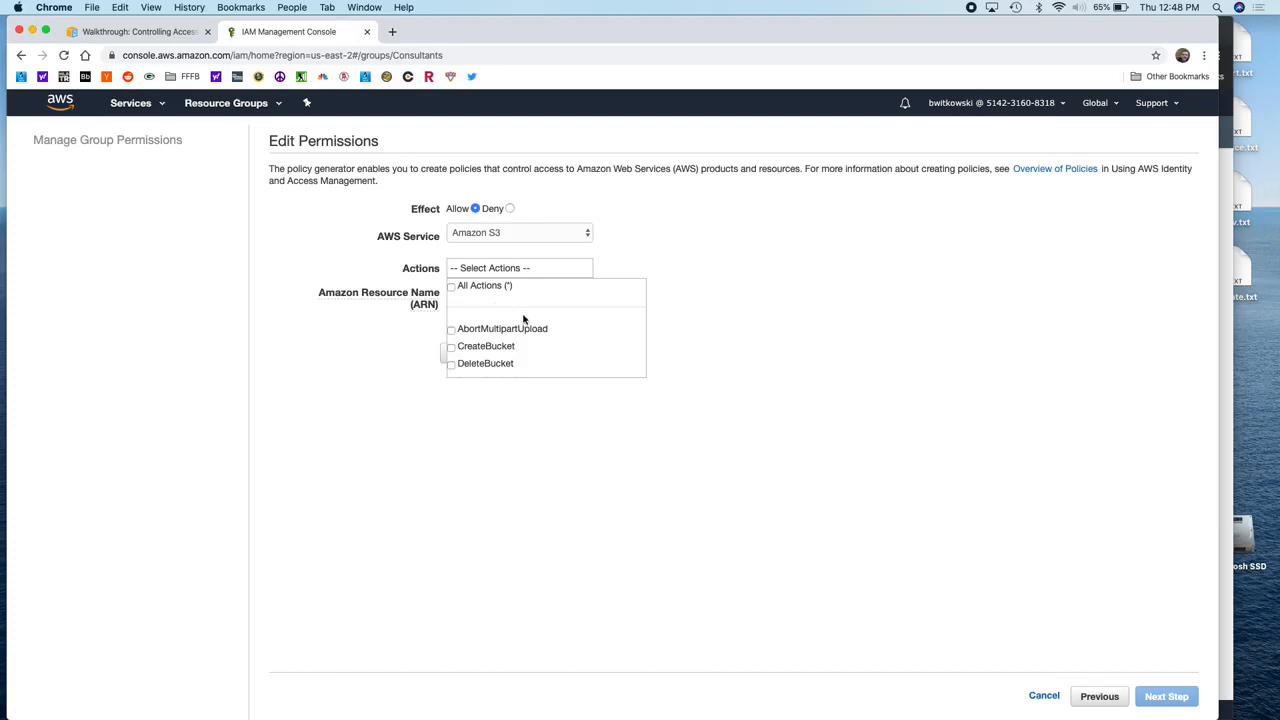
Step: Tick ListAllMyBuckets in the S3 Actions list and close the list
{"action": "scroll", "coordinate": [523, 318], "scroll_direction": "down", "scroll_amount": 2}
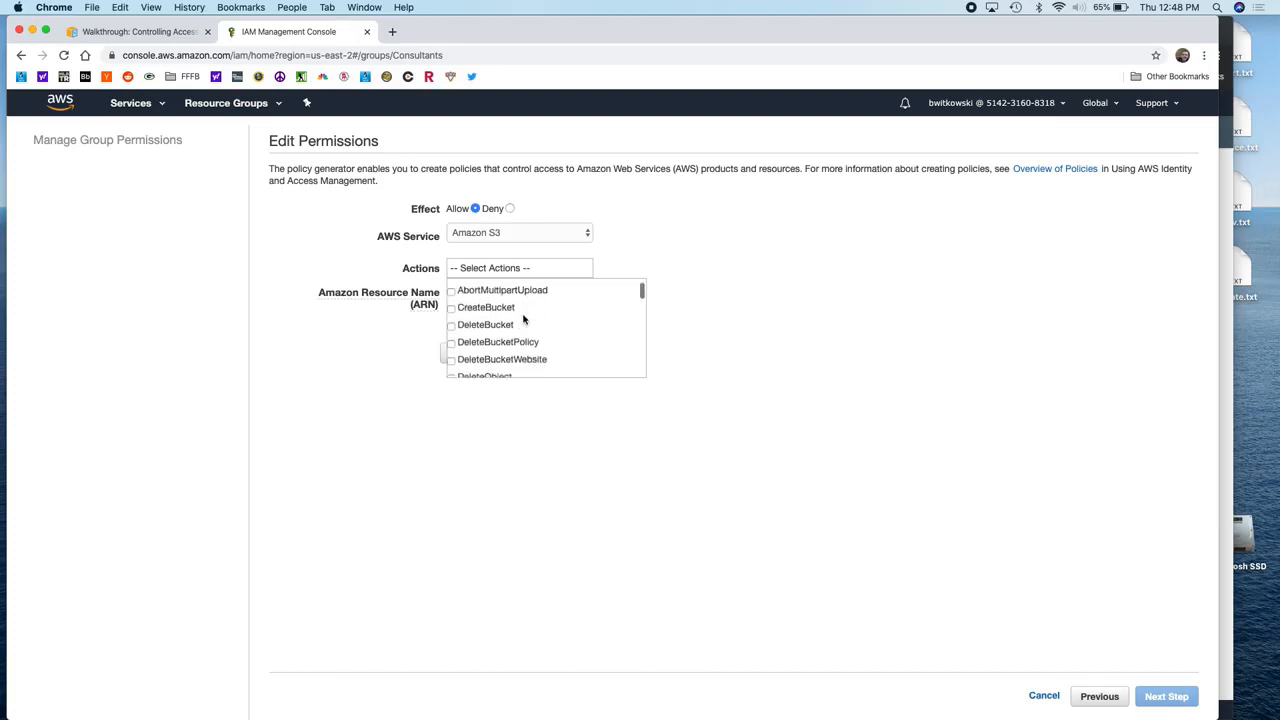
{"action": "scroll", "coordinate": [523, 318], "scroll_direction": "down", "scroll_amount": 8}
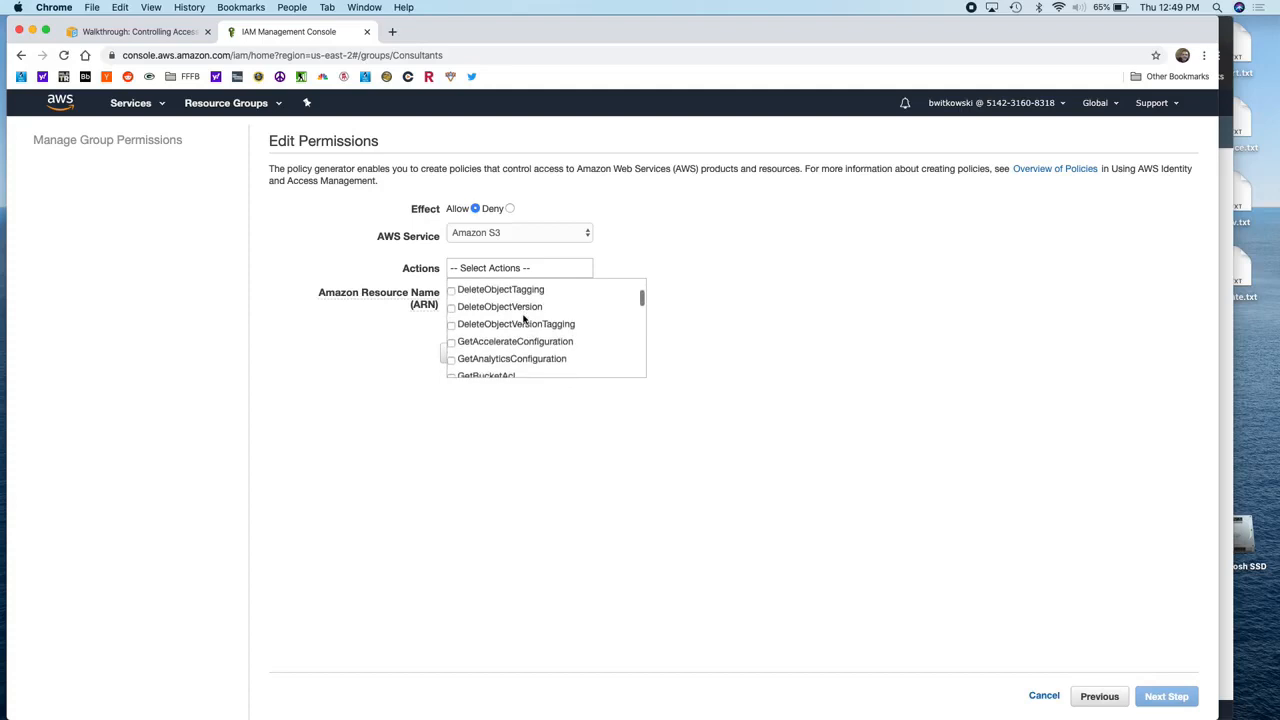
{"action": "scroll", "coordinate": [523, 320], "scroll_direction": "down", "scroll_amount": 8}
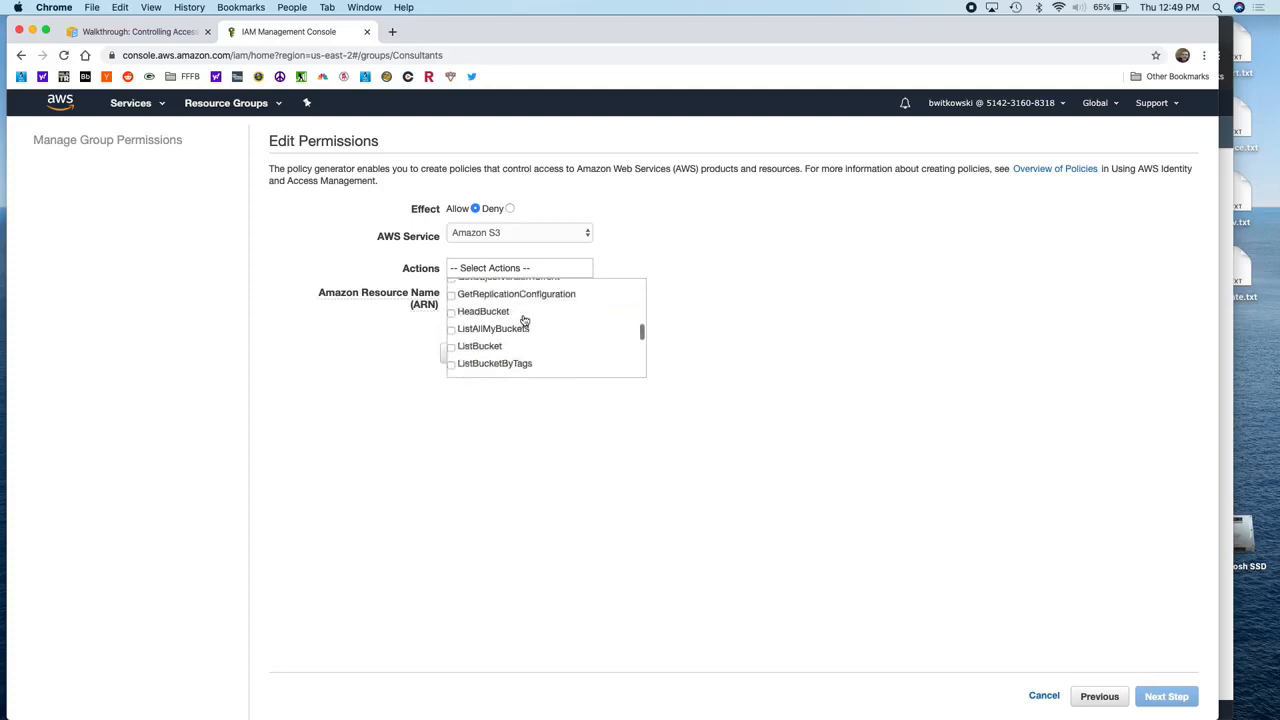
{"action": "scroll", "coordinate": [523, 320], "scroll_direction": "up", "scroll_amount": 5}
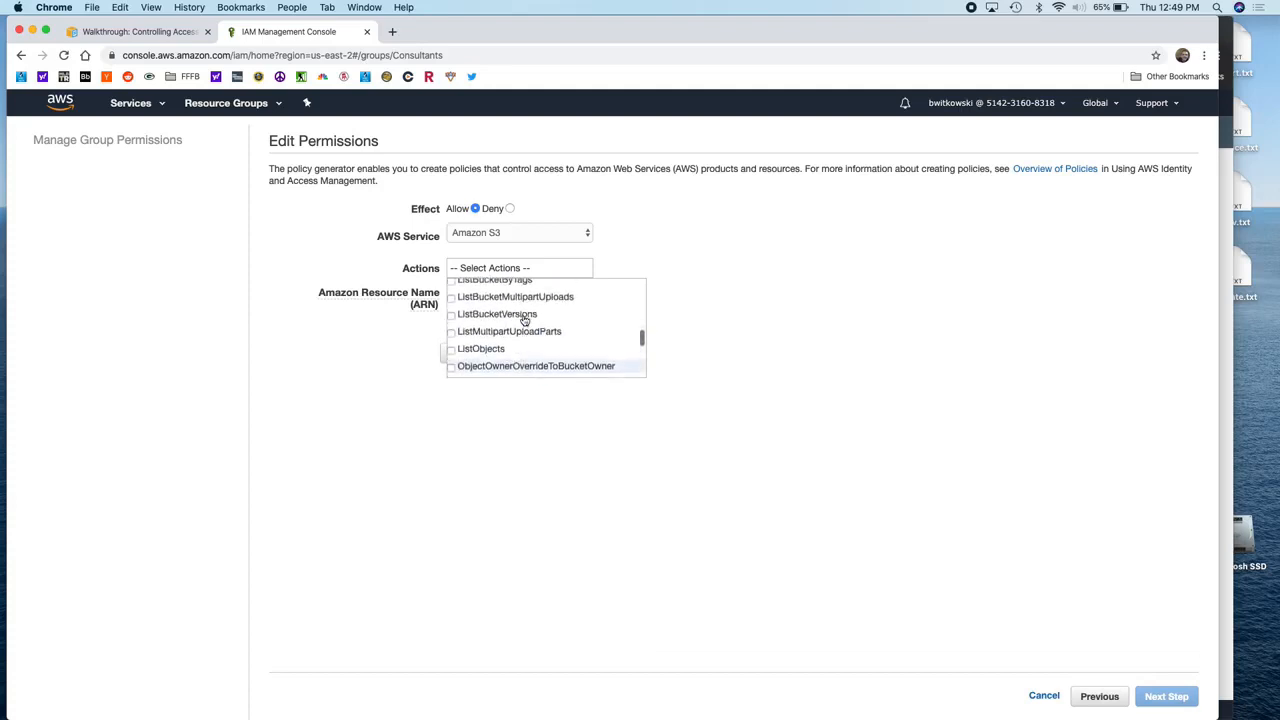
{"action": "scroll", "coordinate": [523, 320], "scroll_direction": "up", "scroll_amount": 1}
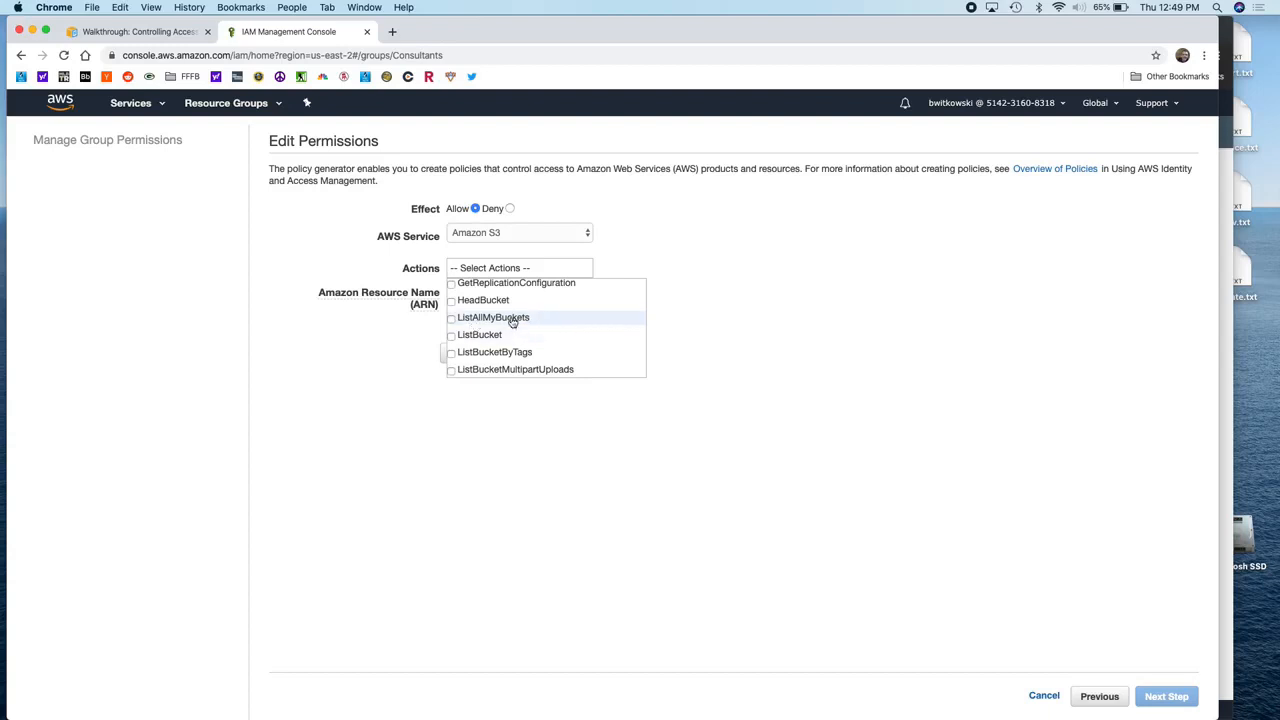
{"action": "scroll", "coordinate": [533, 320], "scroll_direction": "down", "scroll_amount": 2}
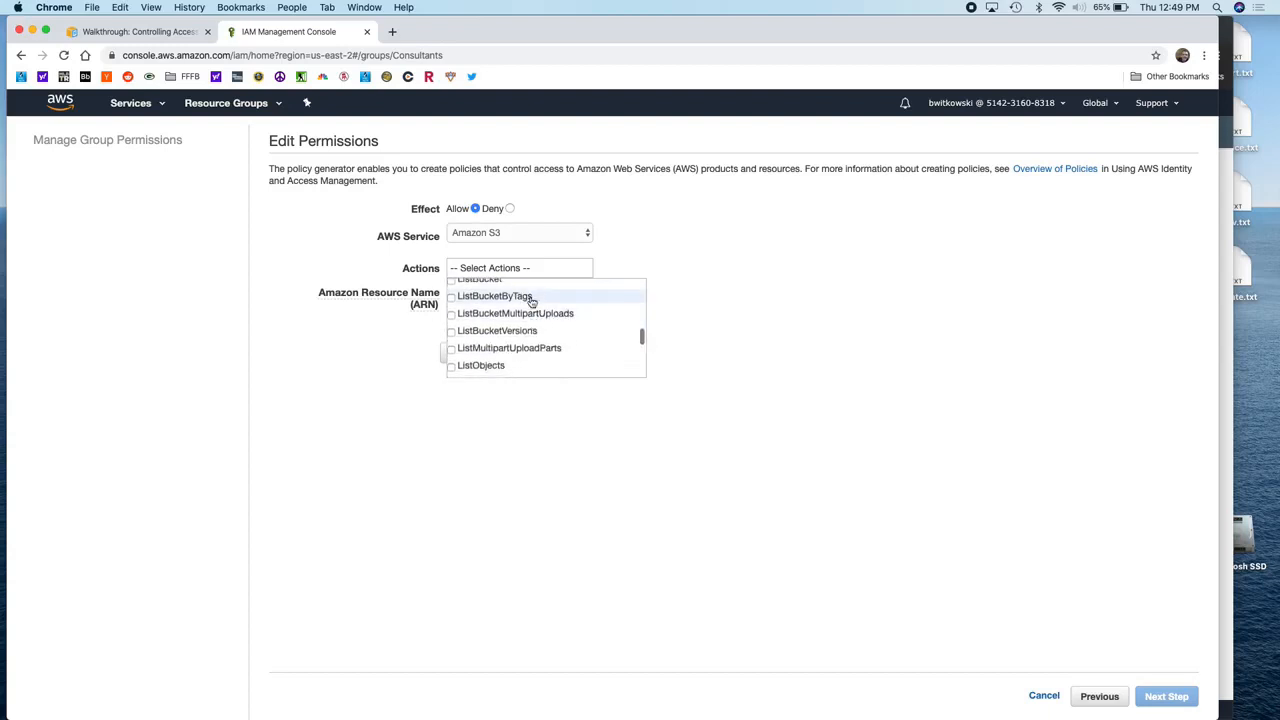
{"action": "scroll", "coordinate": [528, 300], "scroll_direction": "up", "scroll_amount": 1}
{"action": "scroll", "coordinate": [543, 322], "scroll_direction": "down", "scroll_amount": 3}
{"action": "scroll", "coordinate": [545, 321], "scroll_direction": "down", "scroll_amount": 5}
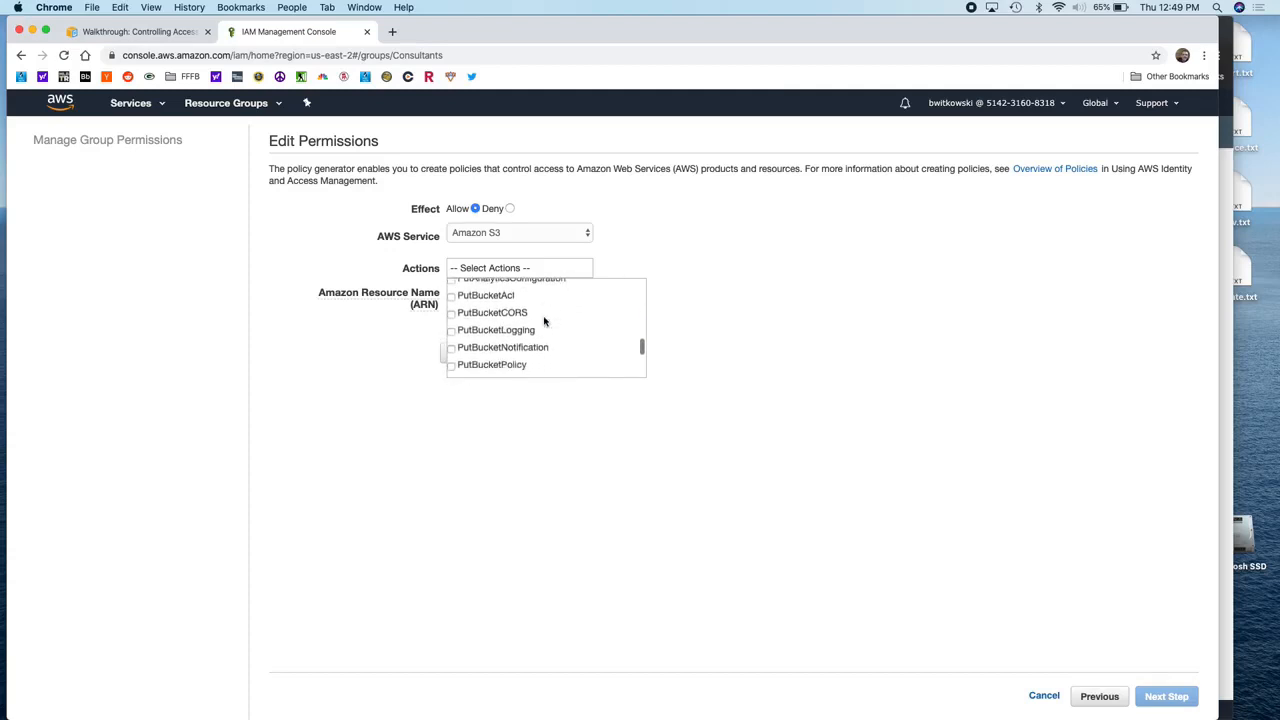
{"action": "scroll", "coordinate": [553, 325], "scroll_direction": "down", "scroll_amount": 1}
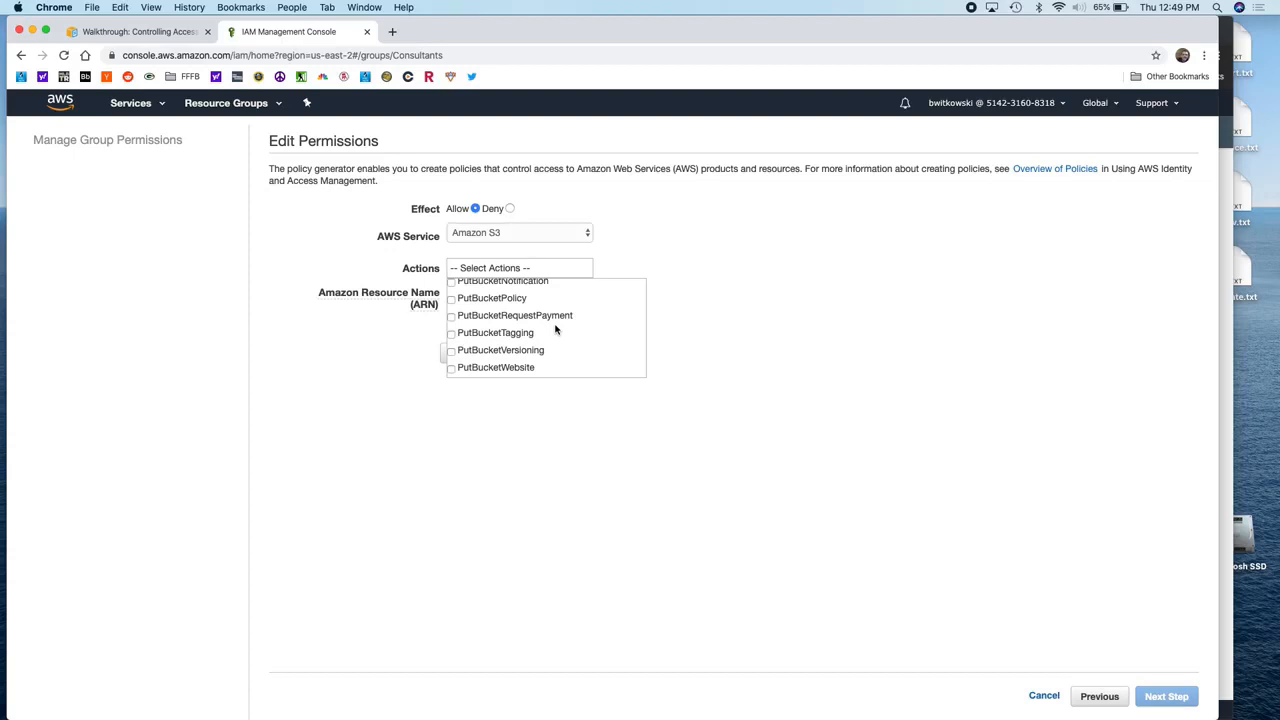
{"action": "scroll", "coordinate": [556, 330], "scroll_direction": "up", "scroll_amount": 5}
{"action": "scroll", "coordinate": [556, 331], "scroll_direction": "up", "scroll_amount": 3}
{"action": "left_click", "coordinate": [509, 316]}
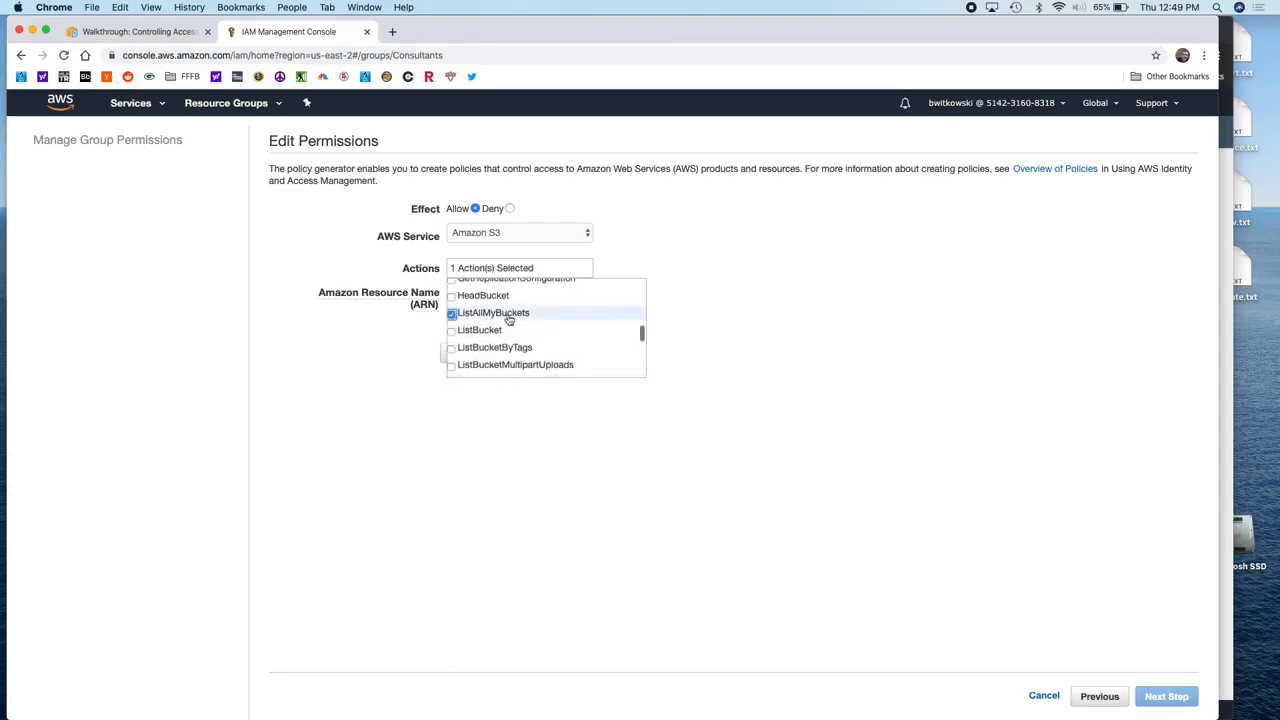
{"action": "left_click", "coordinate": [820, 460]}
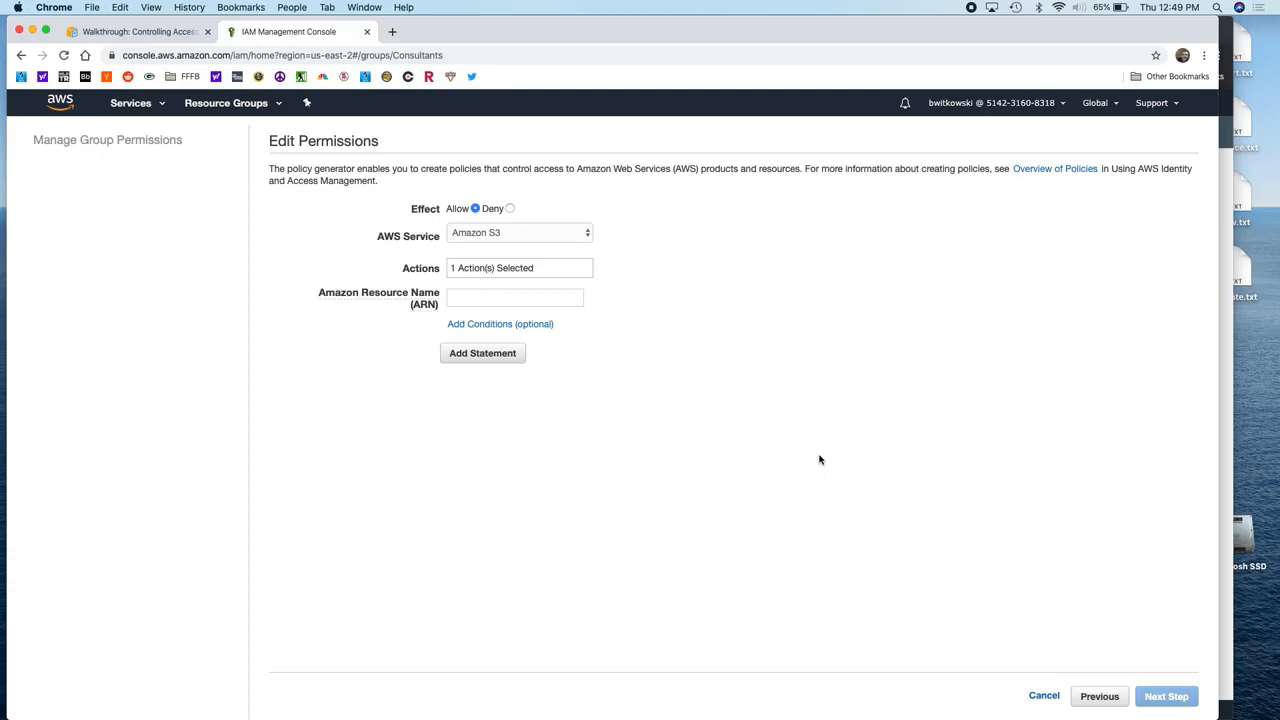
Step: Enter resource ARN arn:aws:s3:::* and add the ListAllMyBuckets Allow statement
{"action": "left_click", "coordinate": [515, 298]}
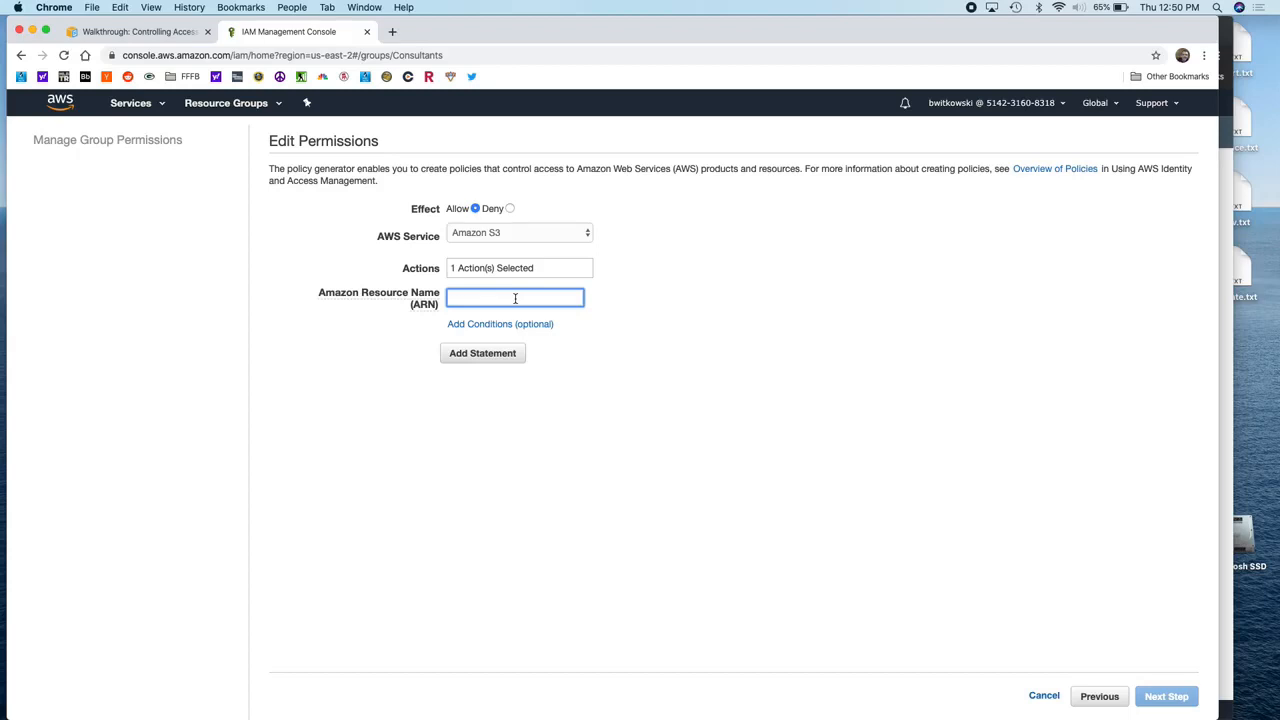
{"action": "type", "text": "arn:aws:"}
{"action": "key", "text": "super+equal"}
{"action": "key", "text": "super+equal"}
{"action": "key", "text": "super+equal"}
{"action": "key", "text": "super+equal"}
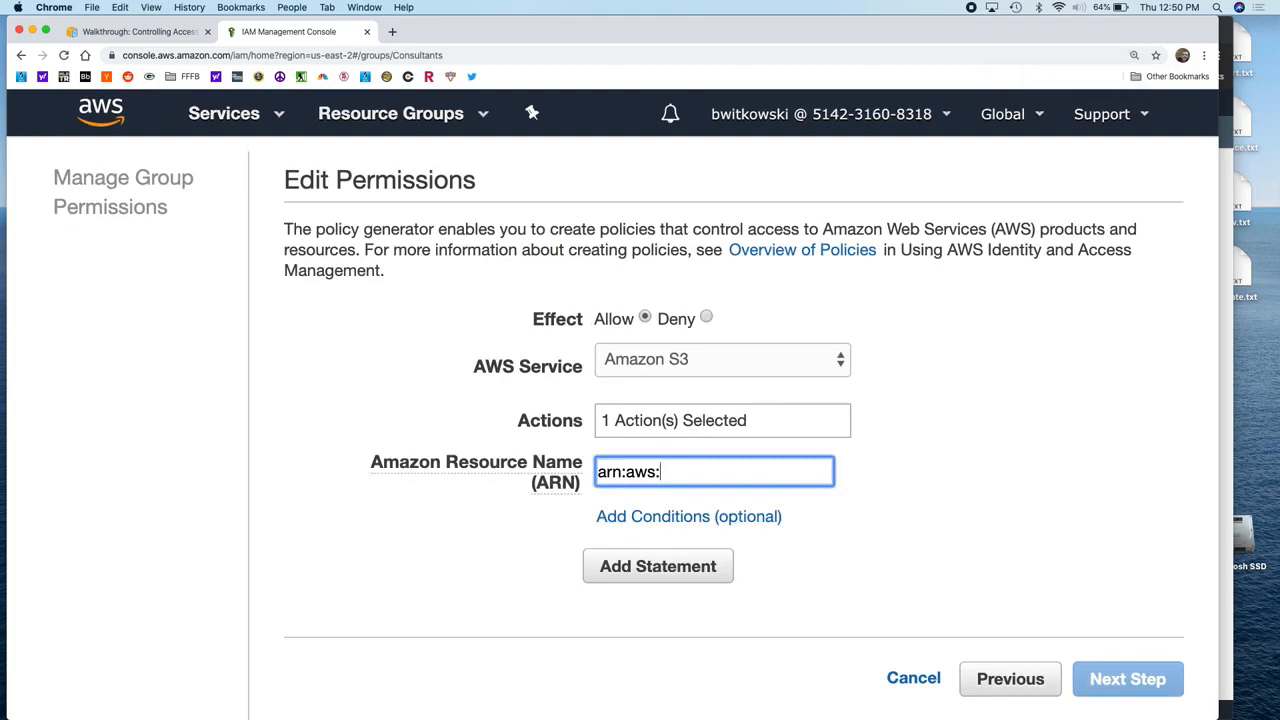
{"action": "type", "text": "s3"}
{"action": "type", "text": ":::*"}
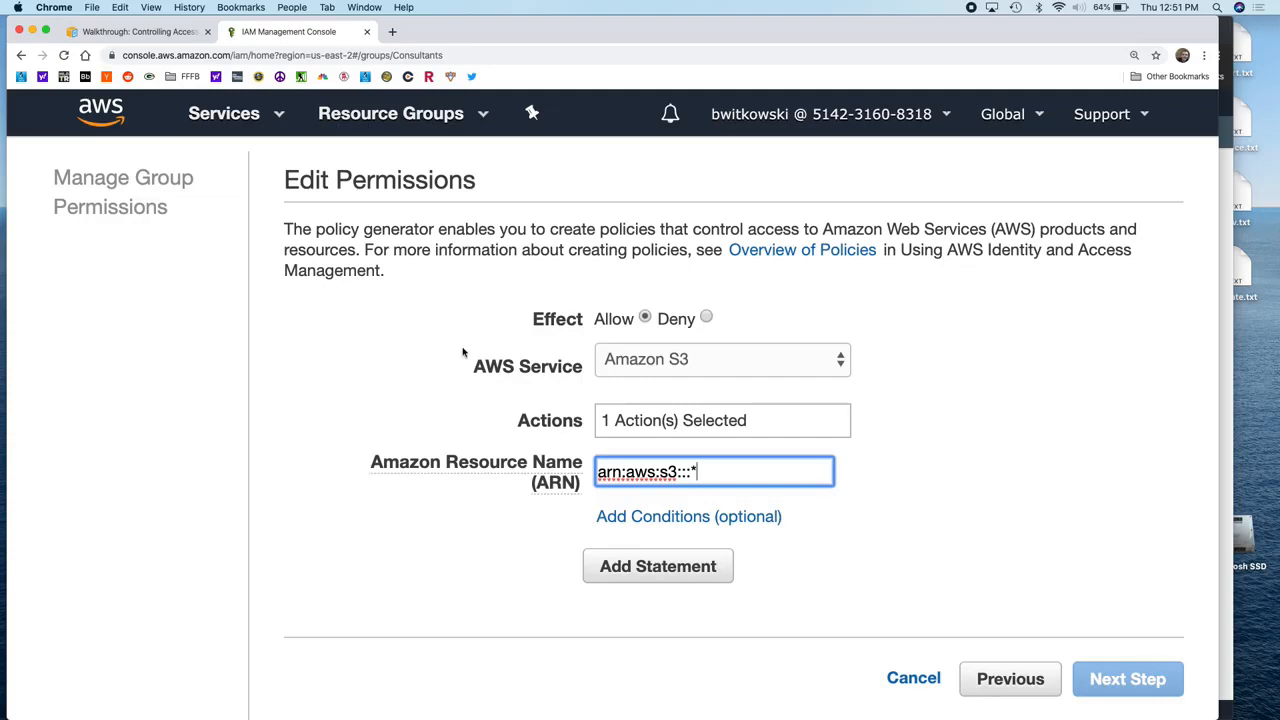
{"action": "left_click", "coordinate": [614, 567]}
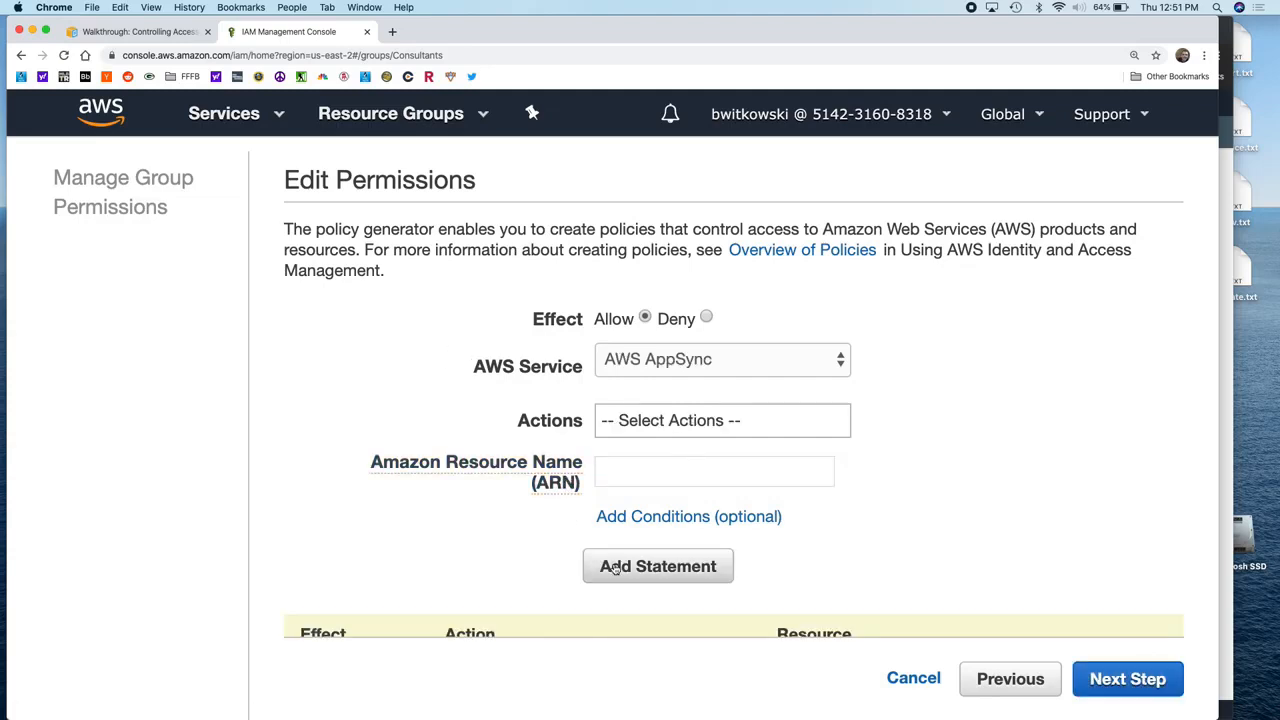
Step: Reset the page zoom and continue to the Review Policy page
{"action": "scroll", "coordinate": [700, 553], "scroll_direction": "down", "scroll_amount": 1}
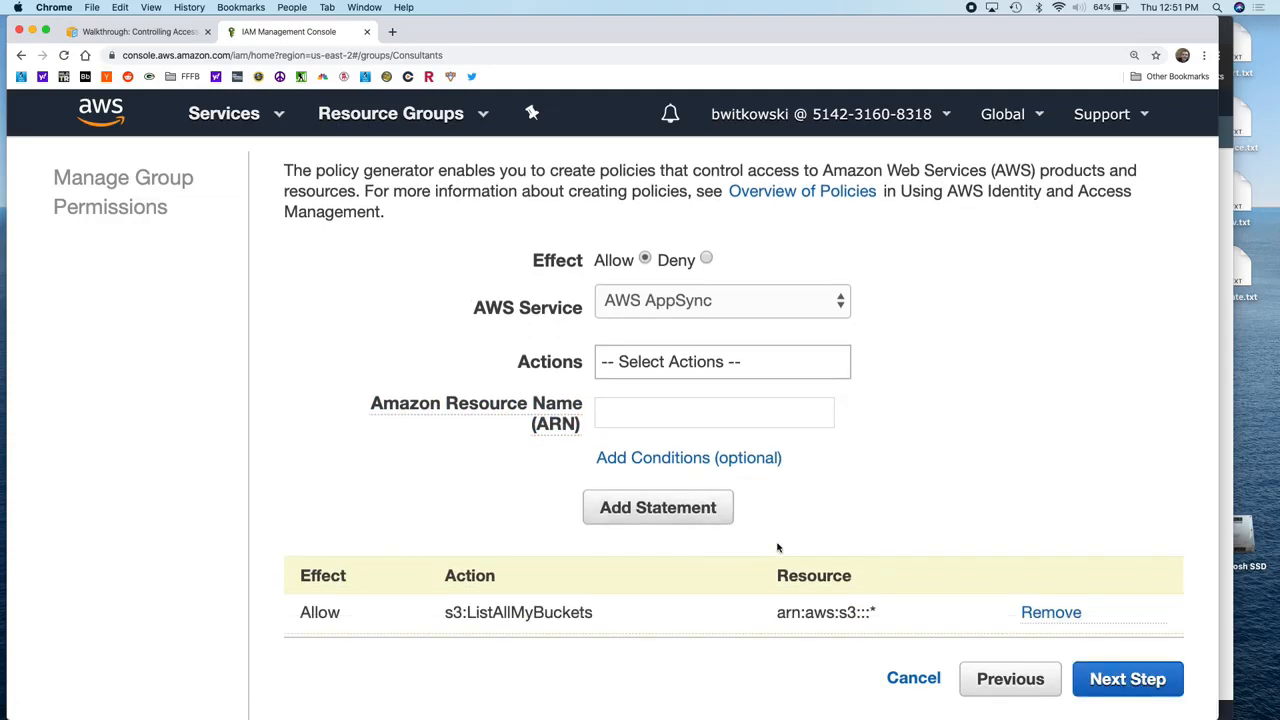
{"action": "key", "text": "super+minus"}
{"action": "key", "text": "super+minus"}
{"action": "key", "text": "super+minus"}
{"action": "key", "text": "super+minus"}
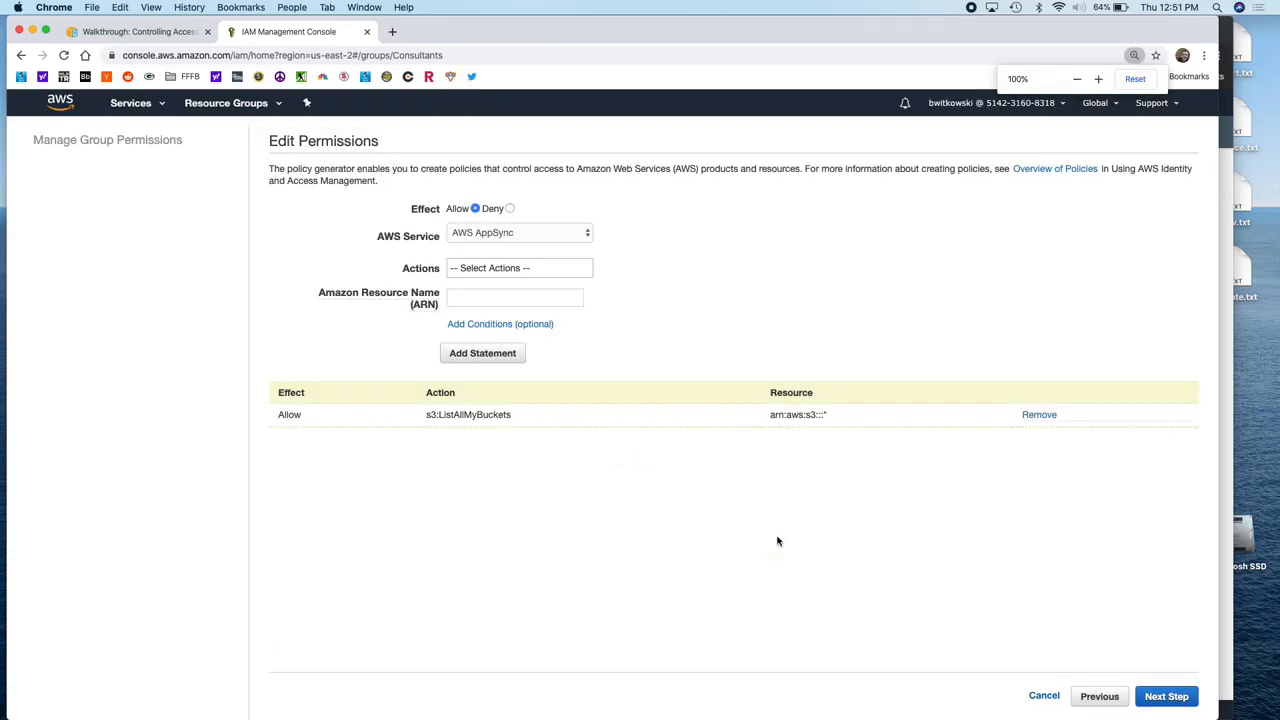
{"action": "left_click", "coordinate": [1160, 696]}
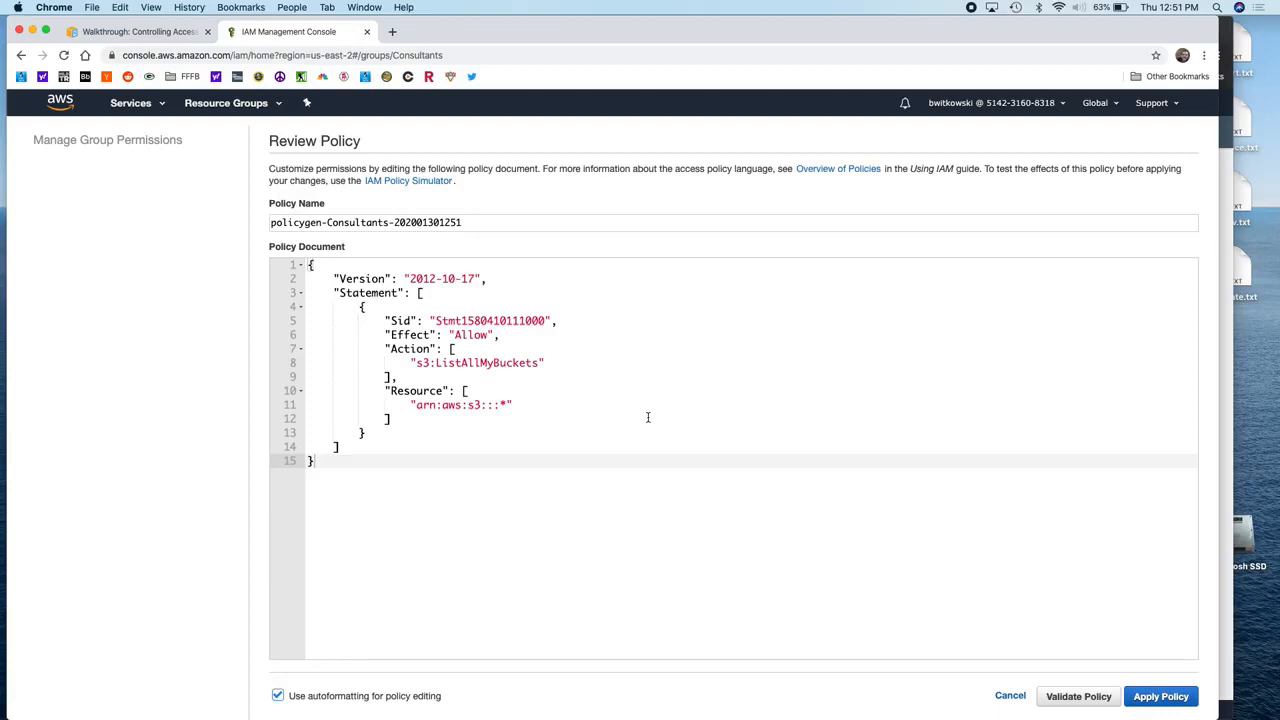
Step: Inspect the generated JSON policy, highlighting its Version and Statement contents
{"action": "key", "text": "super+equal"}
{"action": "key", "text": "super+equal"}
{"action": "key", "text": "super+equal"}
{"action": "key", "text": "super+minus"}
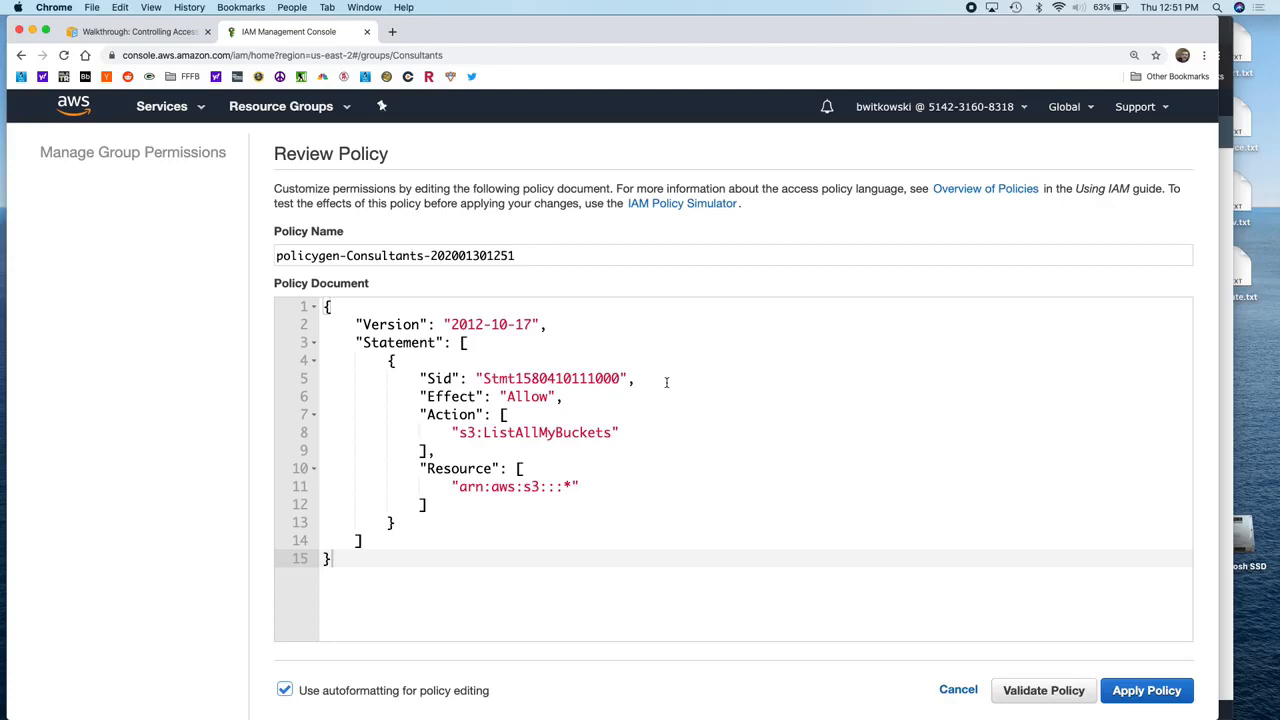
{"action": "left_click", "coordinate": [323, 307]}
{"action": "left_click", "coordinate": [342, 558]}
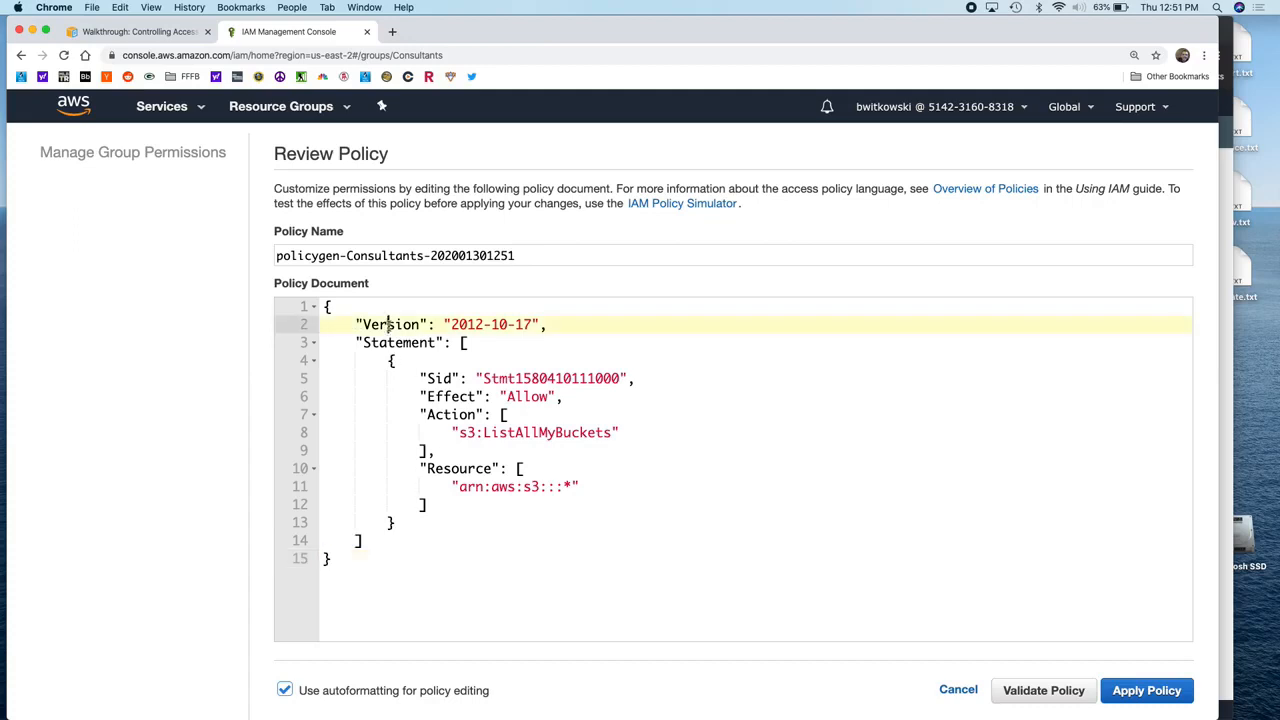
{"action": "double_click", "coordinate": [390, 325]}
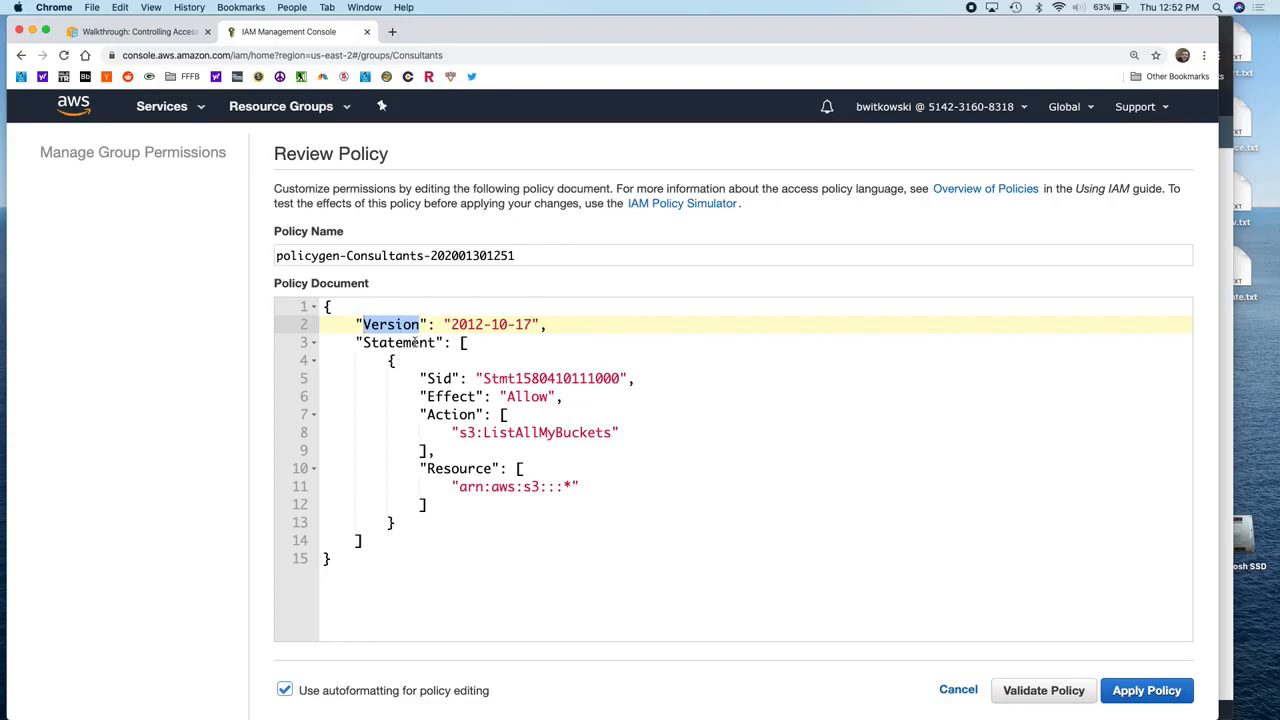
{"action": "left_click", "coordinate": [461, 342]}
{"action": "left_click_drag", "start_coordinate": [461, 342], "coordinate": [421, 536]}
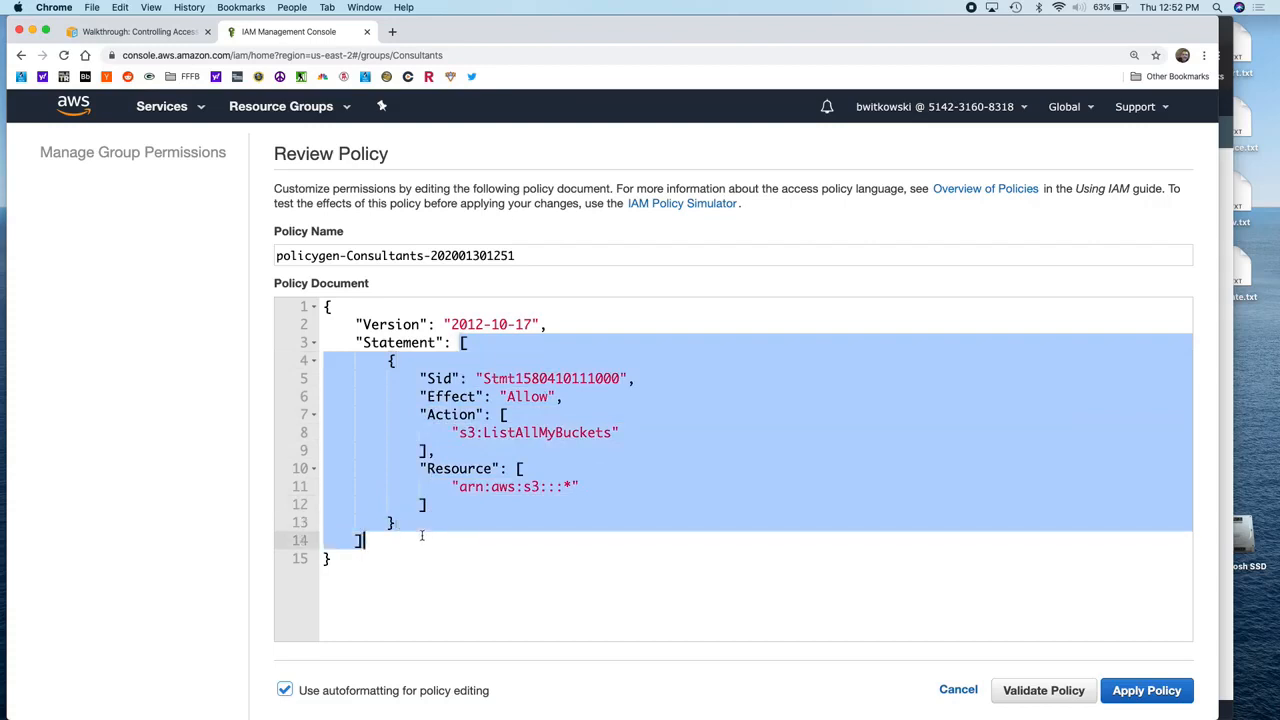
{"action": "left_click", "coordinate": [452, 468]}
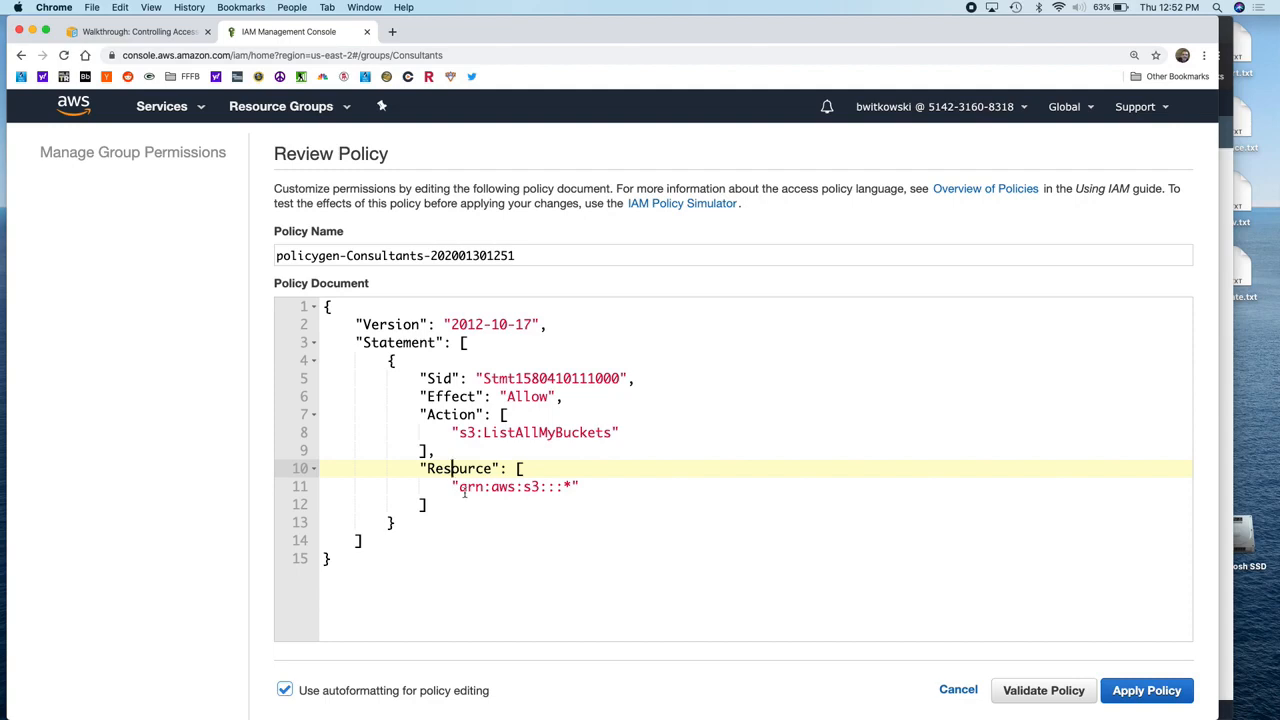
{"action": "left_click", "coordinate": [1140, 690]}
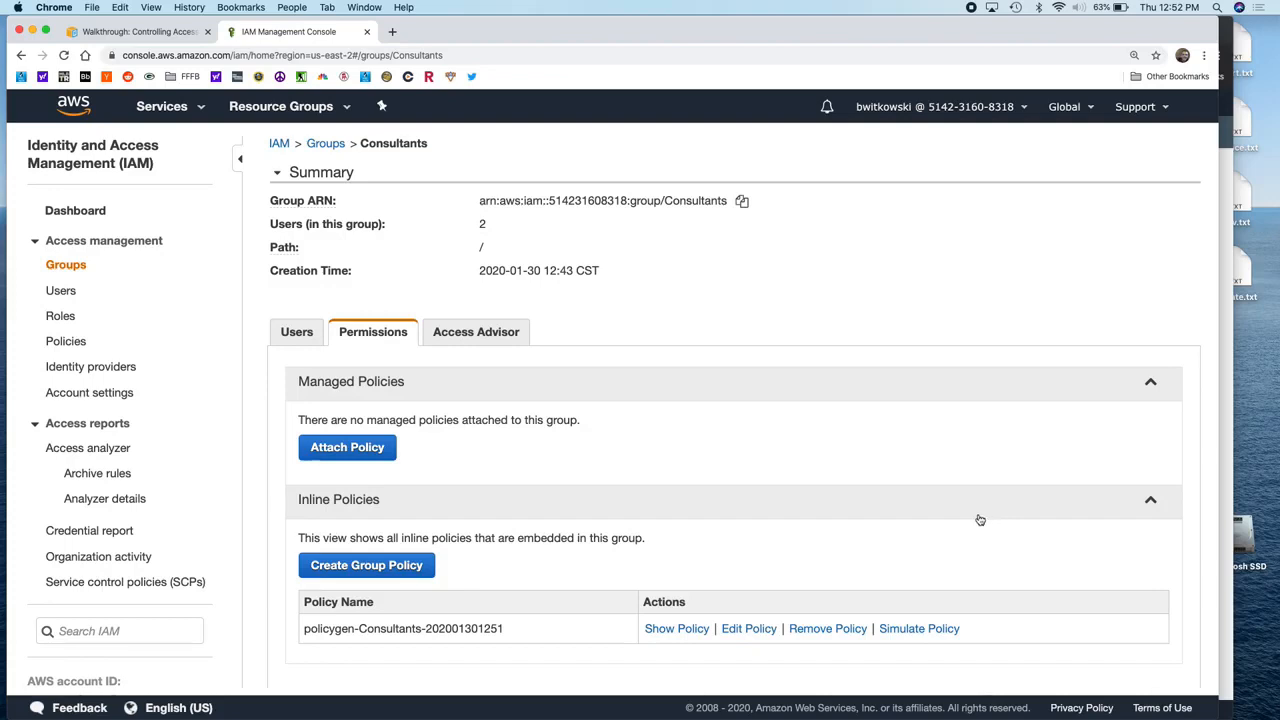
{"action": "double_click", "coordinate": [437, 628]}
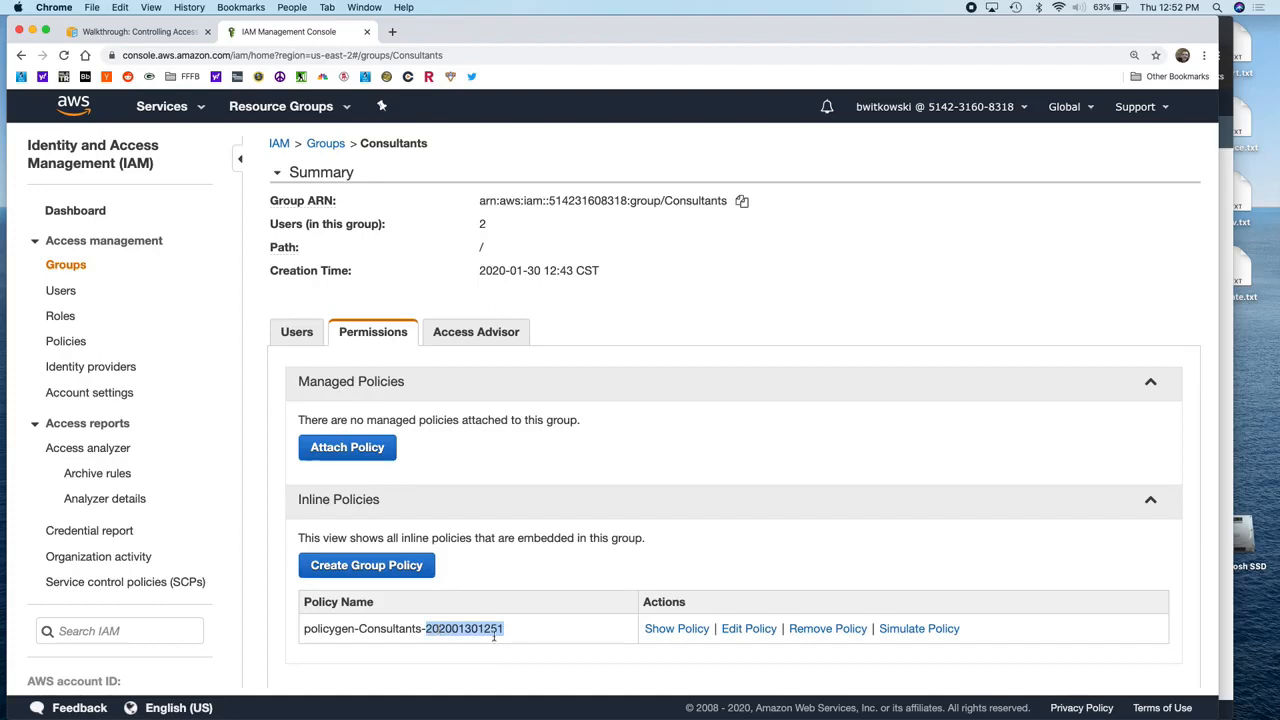
{"action": "left_click", "coordinate": [465, 626]}
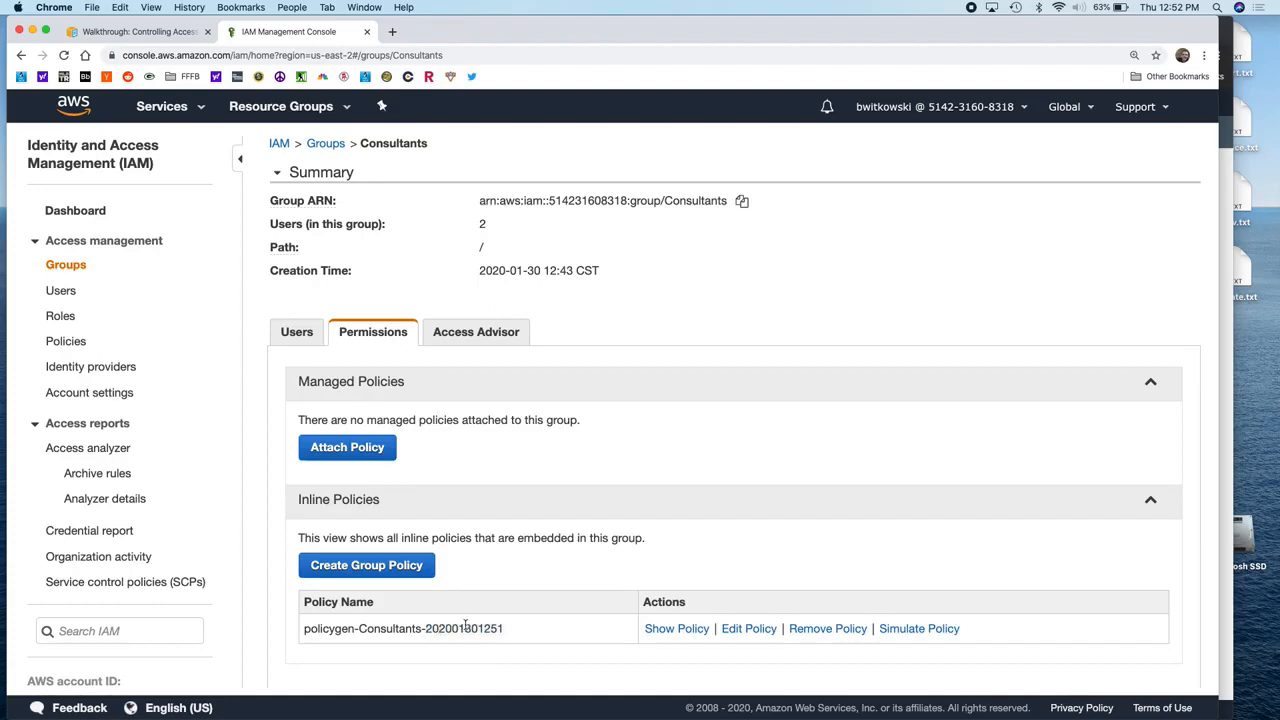
{"action": "left_click", "coordinate": [748, 628]}
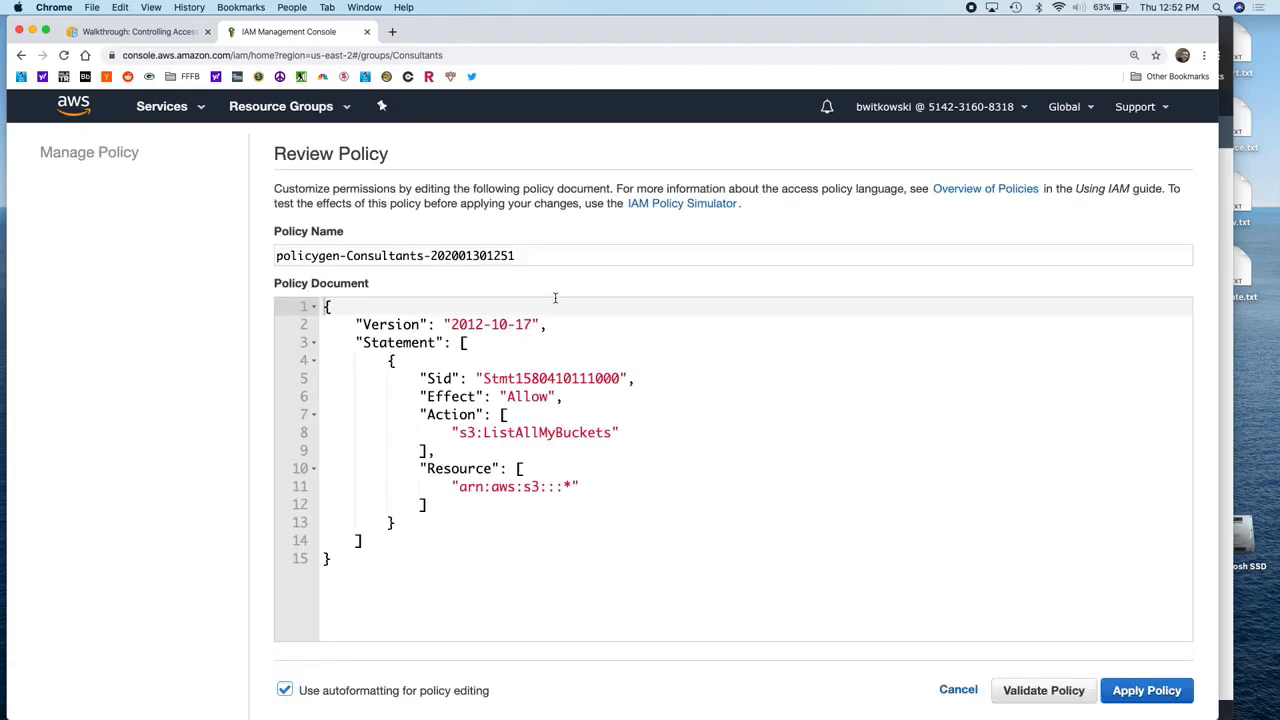
Step: Rename the inline policy to AllowGroupToSeeBucketList and apply the change
{"action": "double_click", "coordinate": [553, 259]}
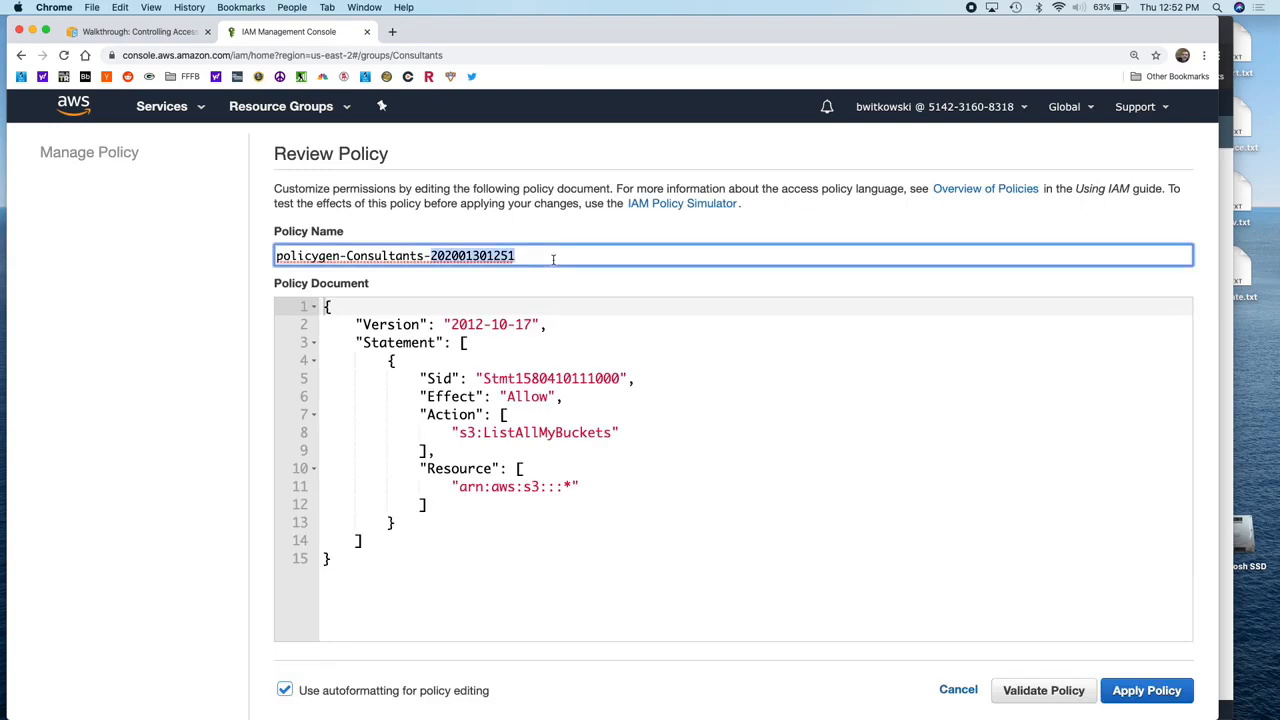
{"action": "left_click", "coordinate": [551, 263]}
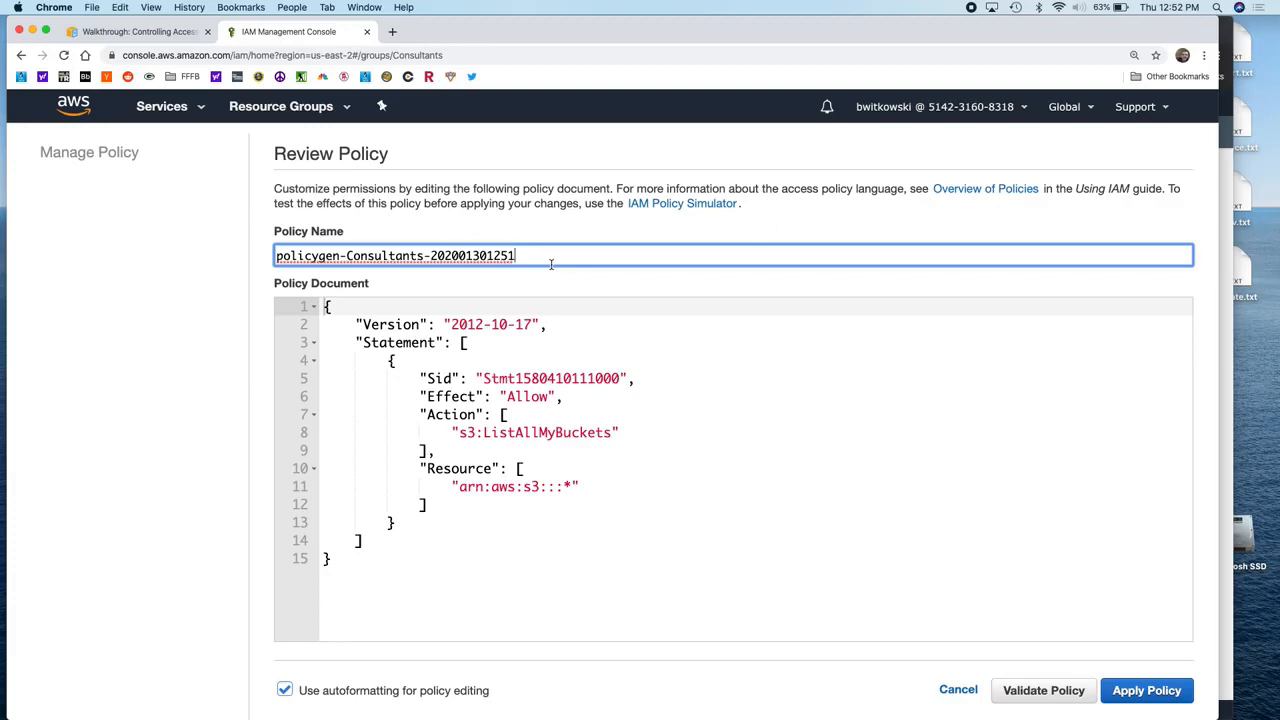
{"action": "triple_click", "coordinate": [551, 263]}
{"action": "type", "text": "Al"}
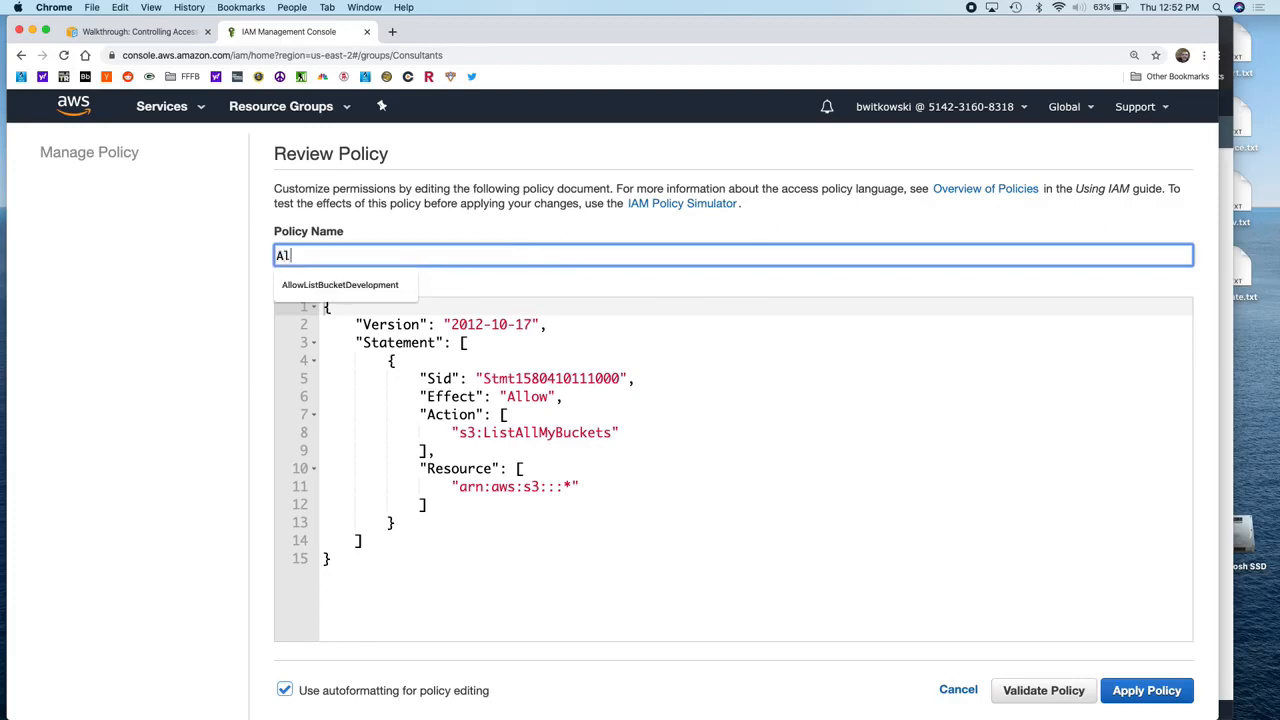
{"action": "type", "text": "lowGroupTo"}
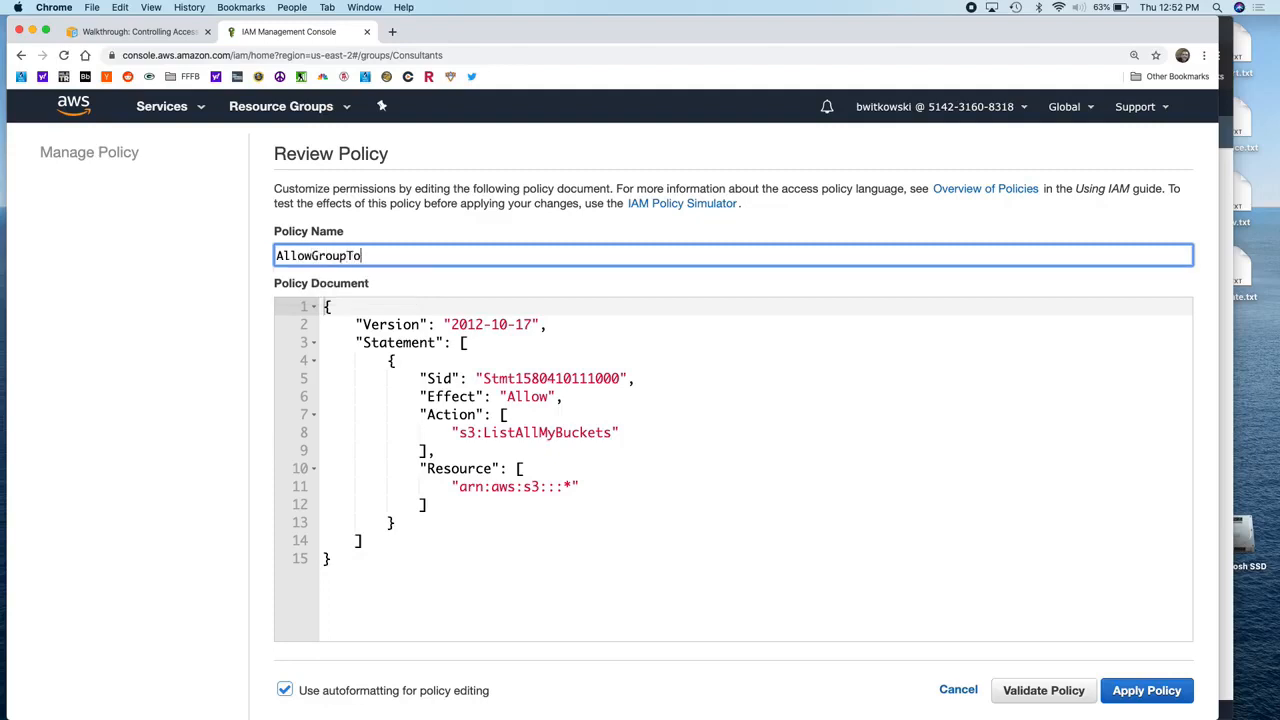
{"action": "type", "text": "SeeBucketList"}
{"action": "left_click", "coordinate": [1148, 692]}
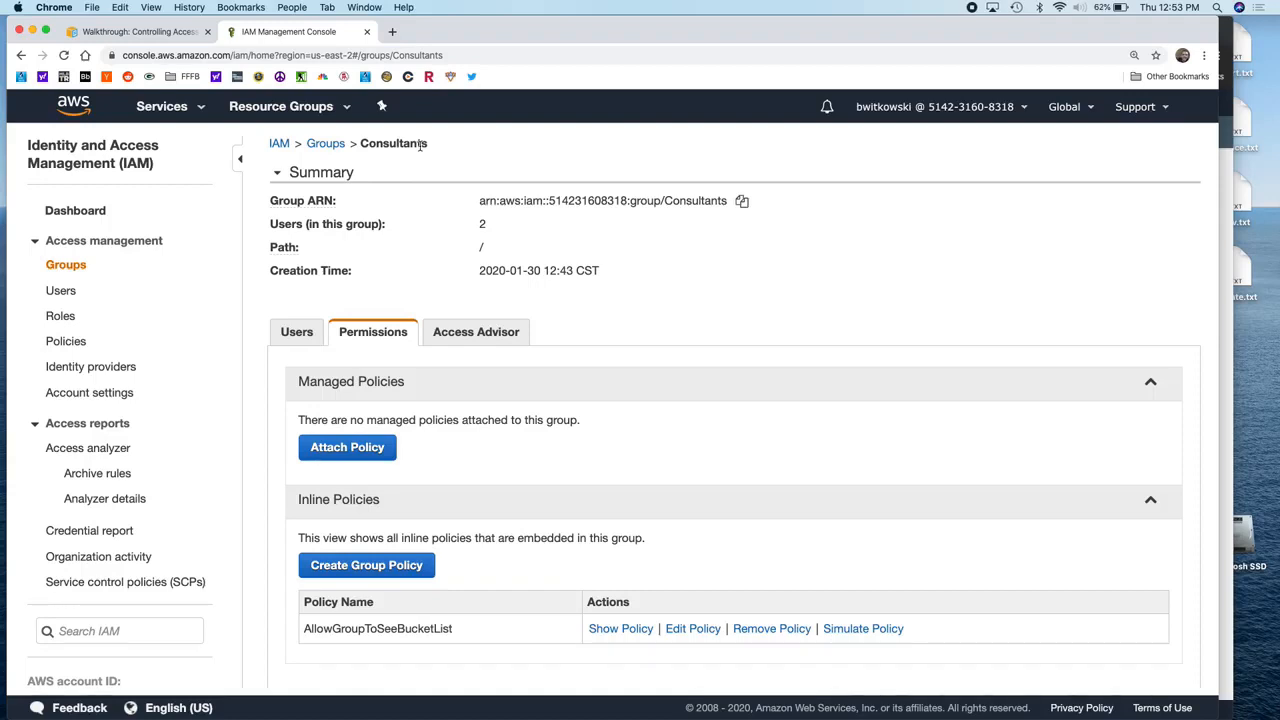
{"action": "left_click", "coordinate": [1232, 94]}
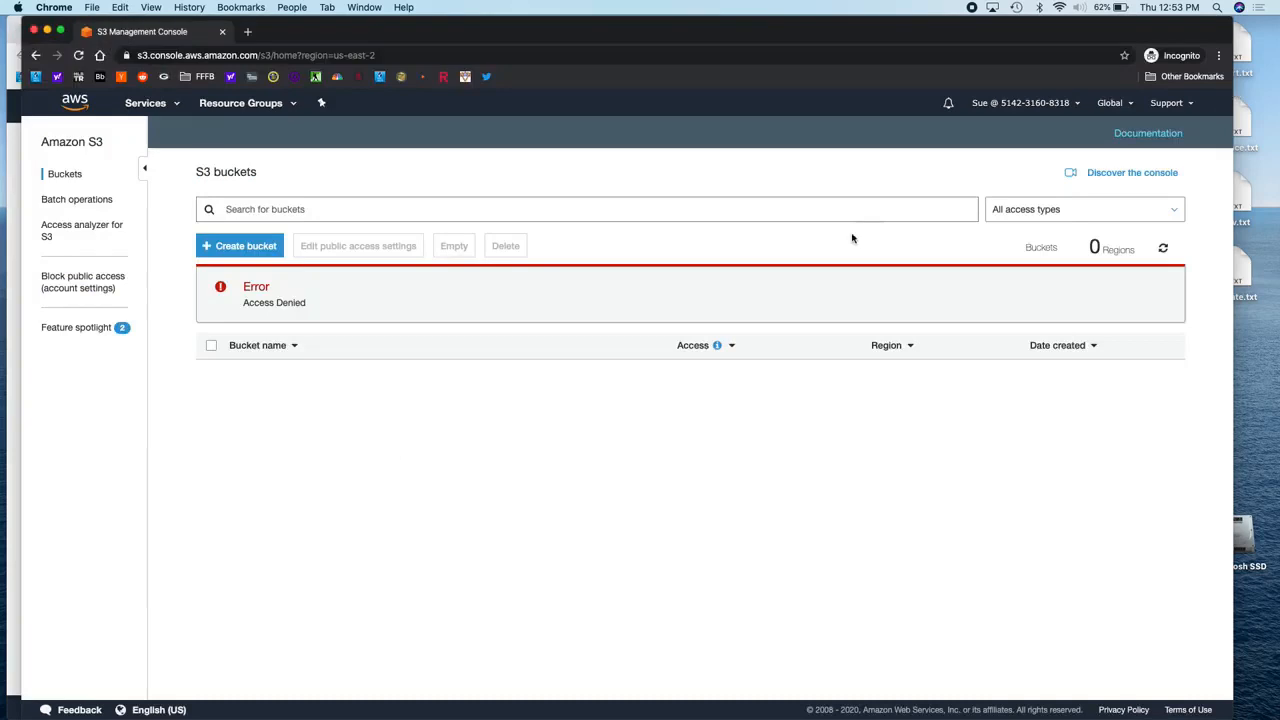
Step: As the consultant, reload the S3 bucket list and start a bucket named hello-world-bryan
{"action": "left_click", "coordinate": [145, 106]}
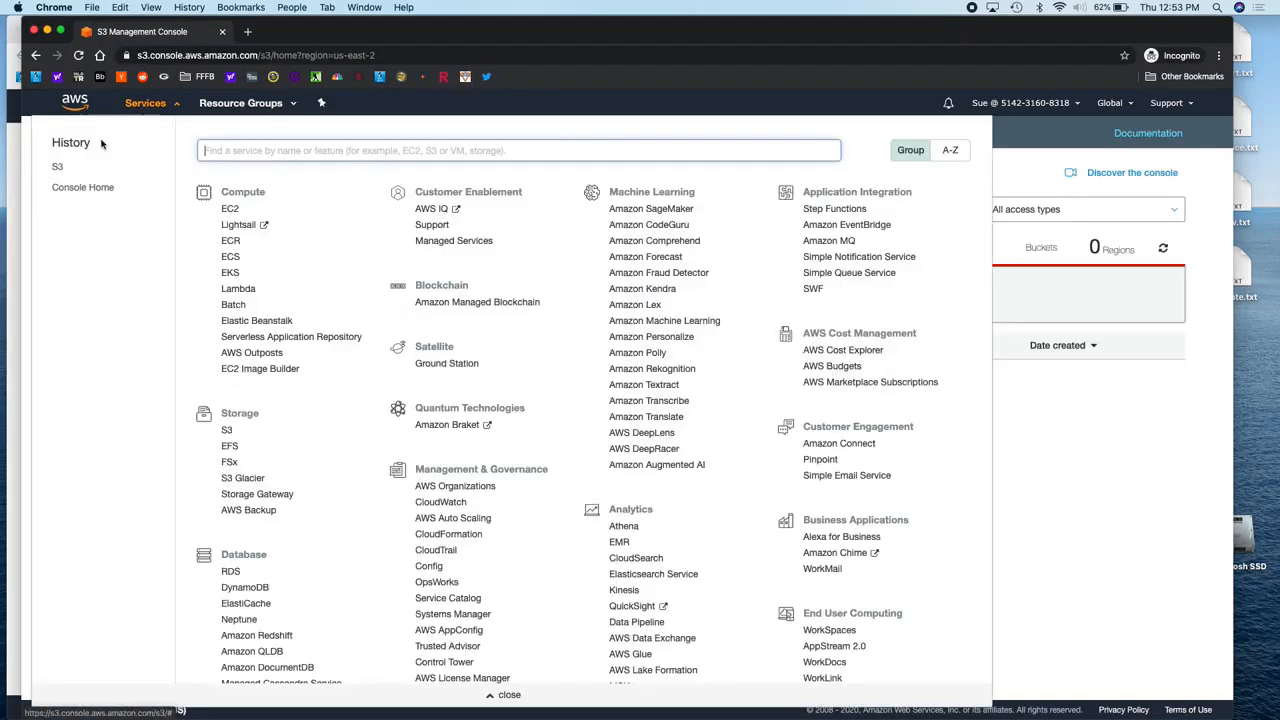
{"action": "left_click", "coordinate": [58, 170]}
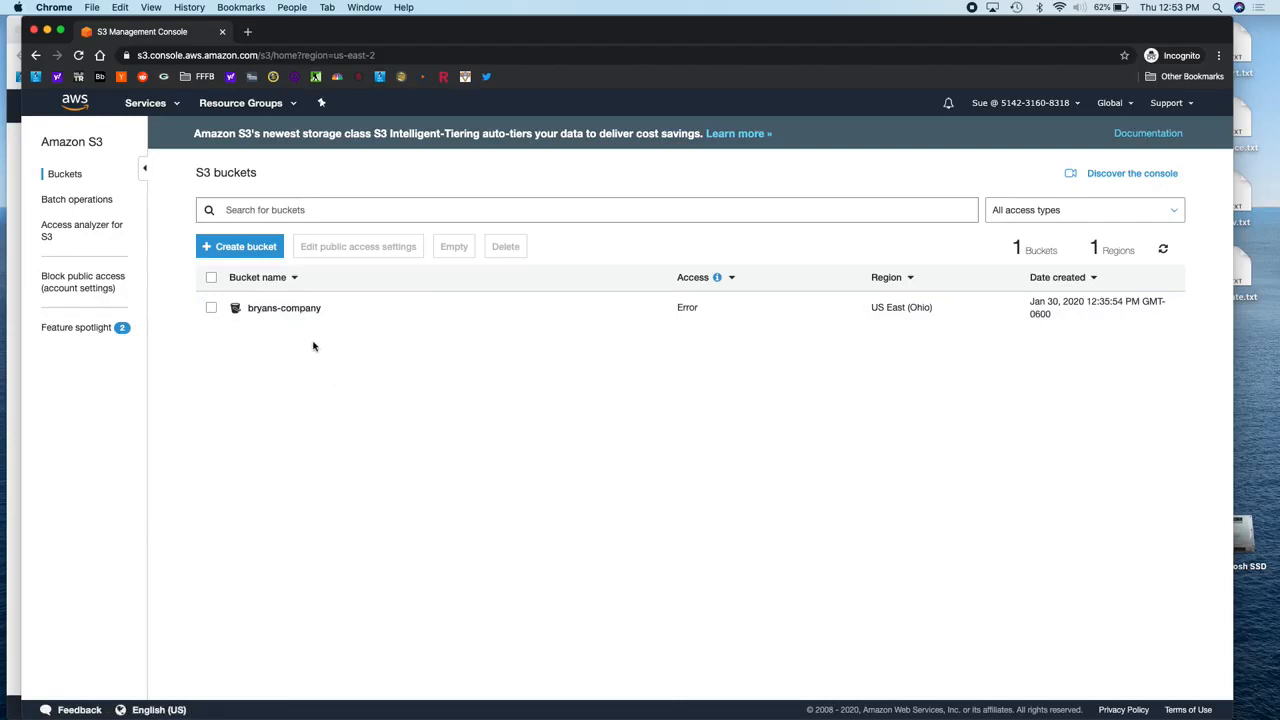
{"action": "left_click", "coordinate": [249, 247]}
{"action": "type", "text": "hello-workd"}
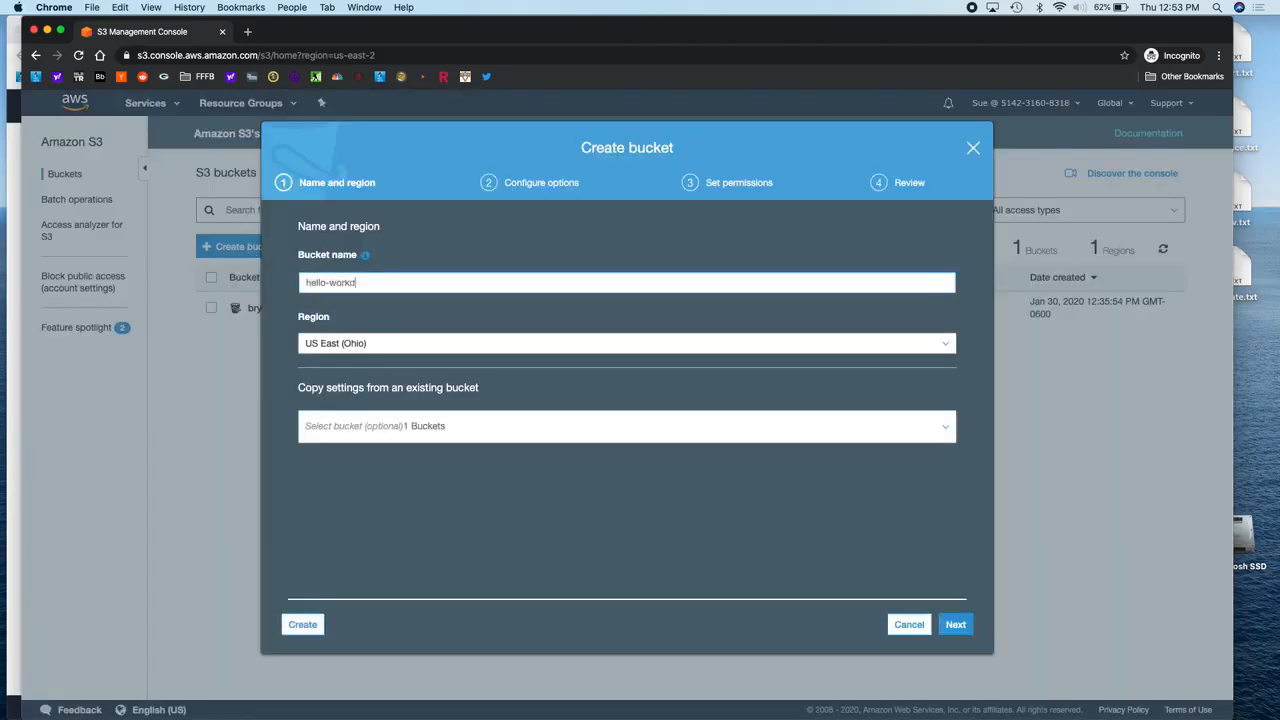
{"action": "key", "text": "BackSpace"}
{"action": "type", "text": "ld-bryan"}
Step: Step through to Create bucket, hit Access denied, and dismiss the dialog
{"action": "left_click", "coordinate": [956, 625]}
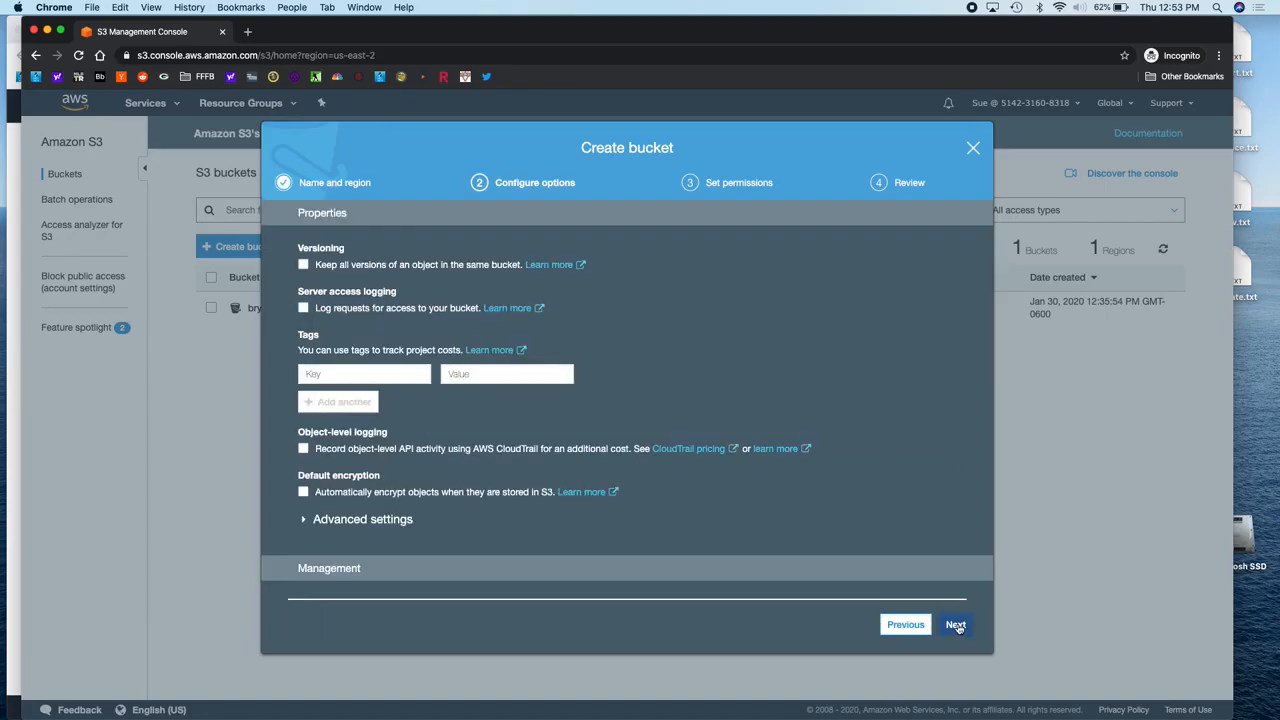
{"action": "left_click", "coordinate": [956, 625]}
{"action": "left_click", "coordinate": [953, 624]}
{"action": "left_click", "coordinate": [950, 624]}
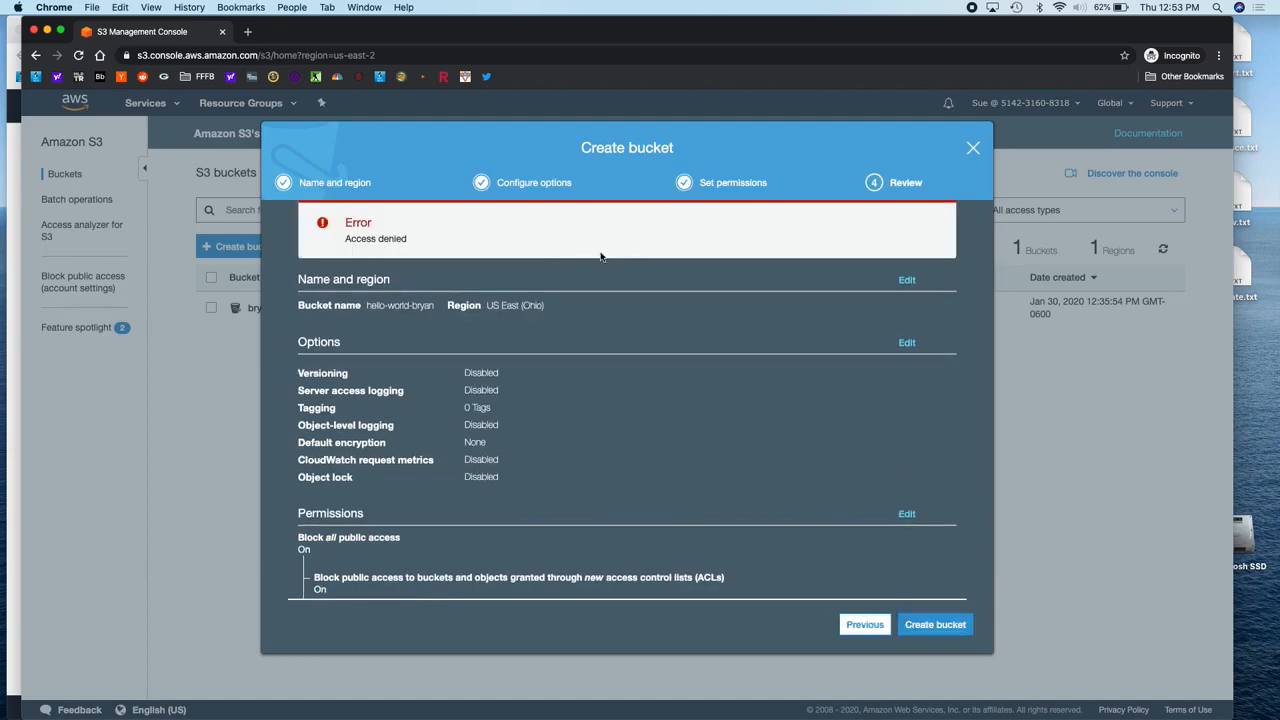
{"action": "left_click", "coordinate": [972, 148]}
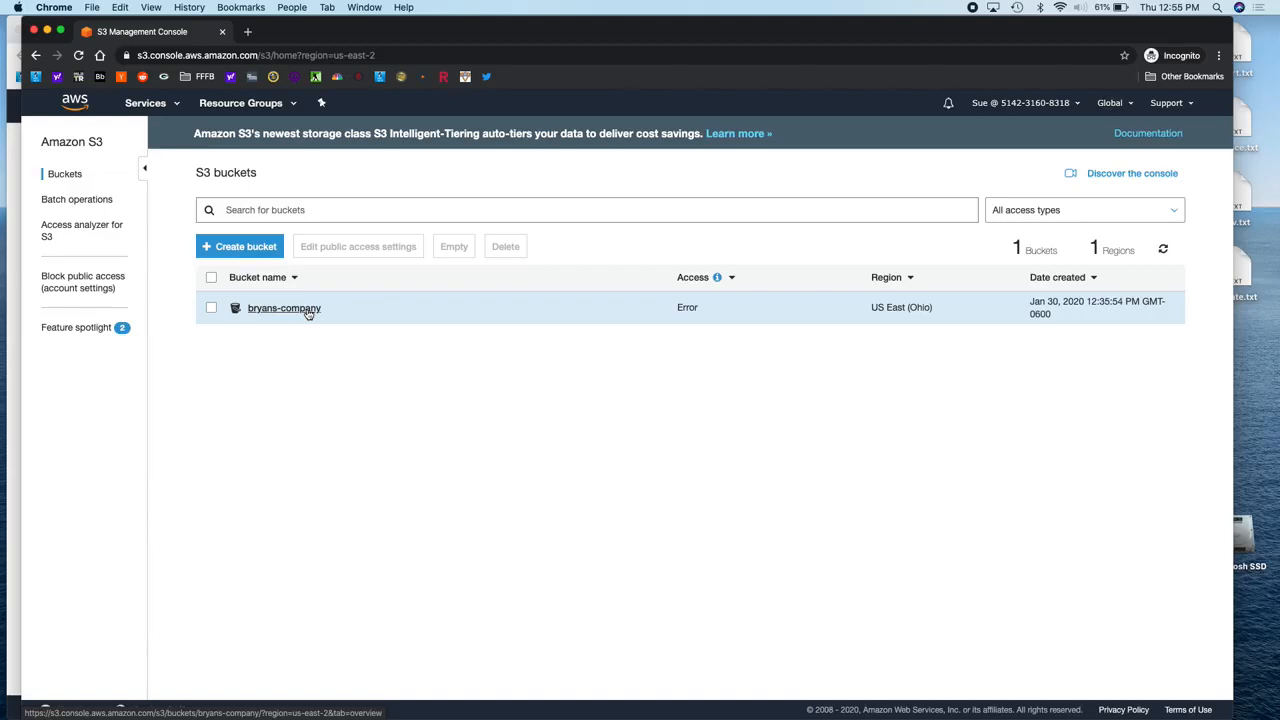
Step: Return to the administrator's IAM window showing the Consultants group permissions
{"action": "left_click", "coordinate": [8, 262]}
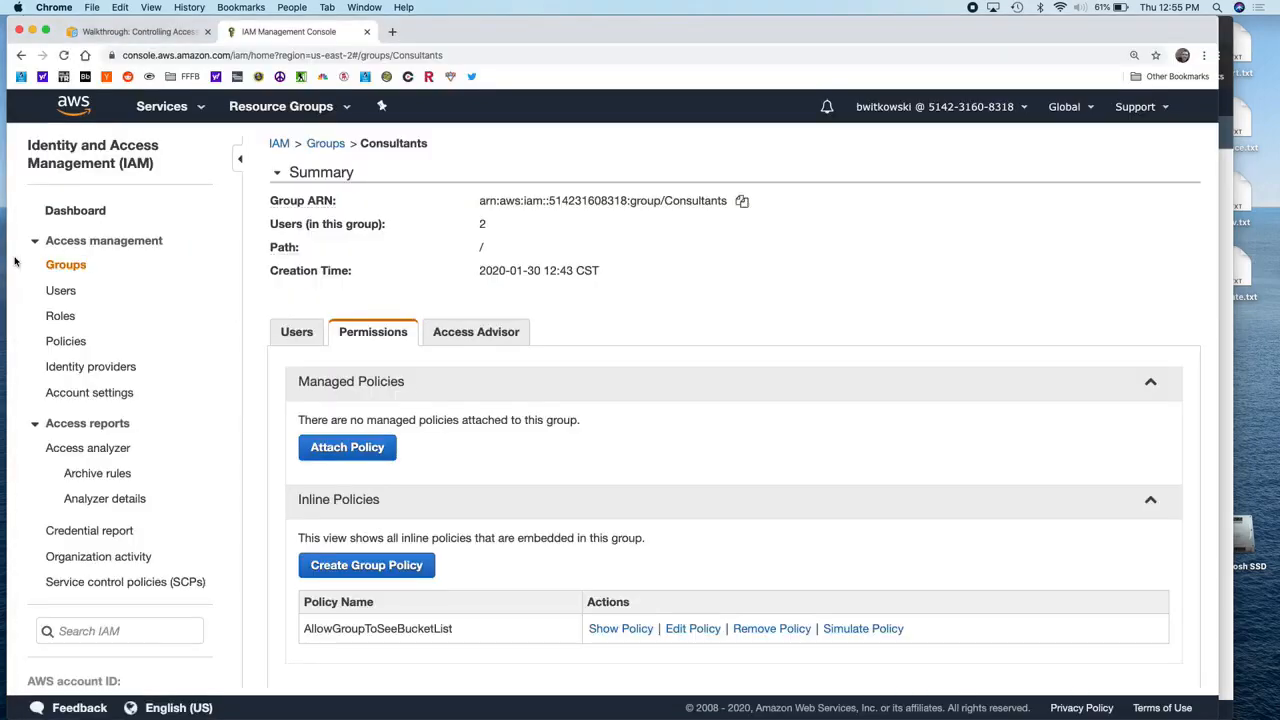
Step: Start a new Consultants group policy in the Policy Generator with Amazon S3 as service
{"action": "left_click", "coordinate": [389, 567]}
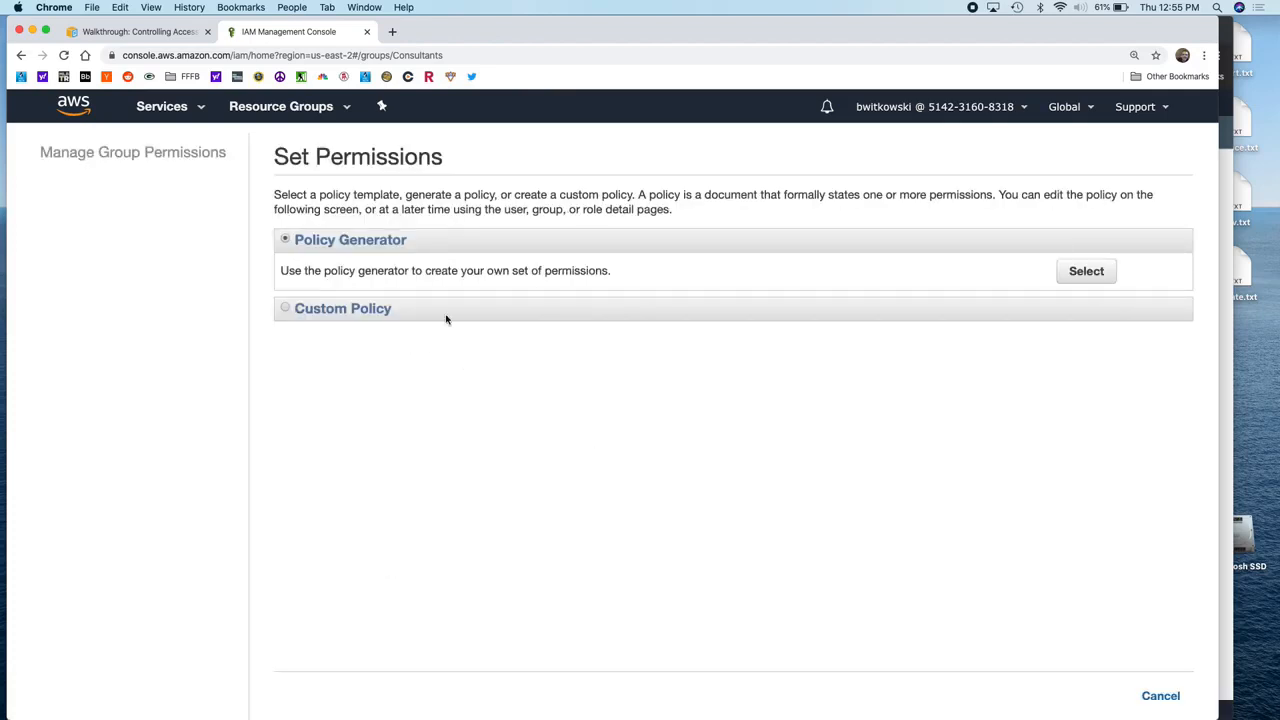
{"action": "left_click", "coordinate": [1088, 273]}
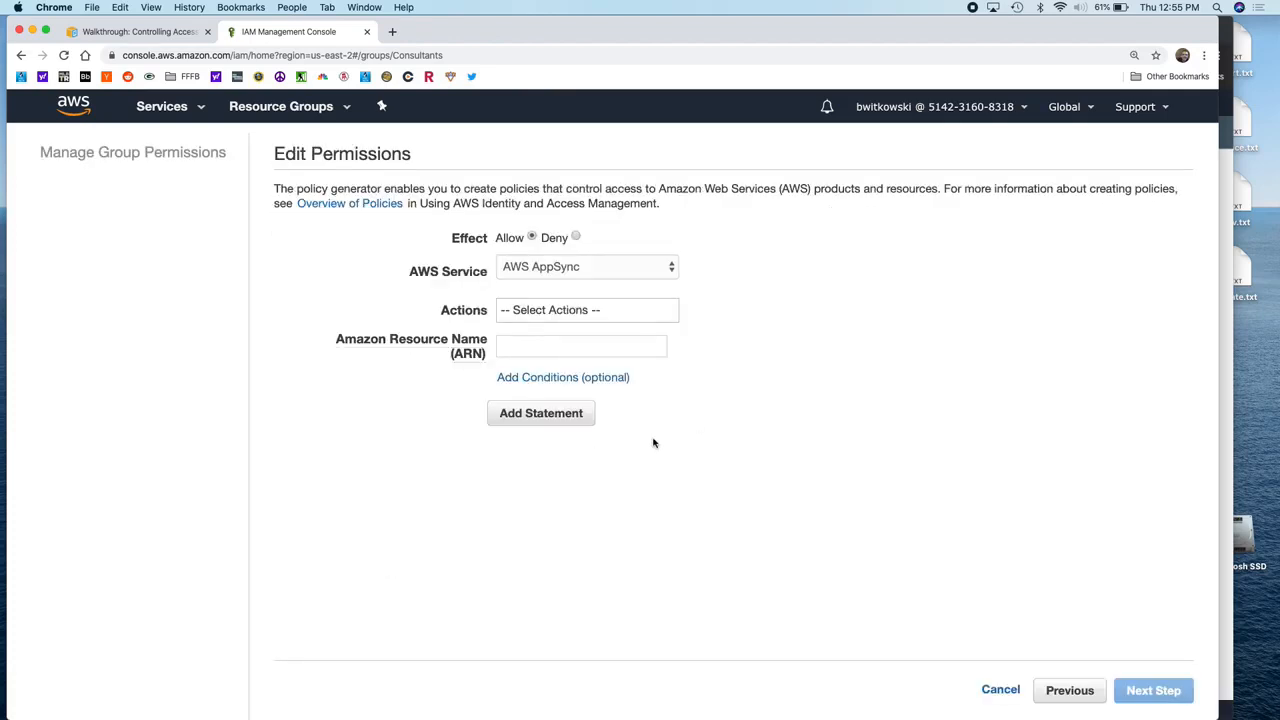
{"action": "left_click", "coordinate": [632, 276]}
{"action": "scroll", "coordinate": [612, 523], "scroll_direction": "down", "scroll_amount": 5}
{"action": "scroll", "coordinate": [612, 523], "scroll_direction": "down", "scroll_amount": 10}
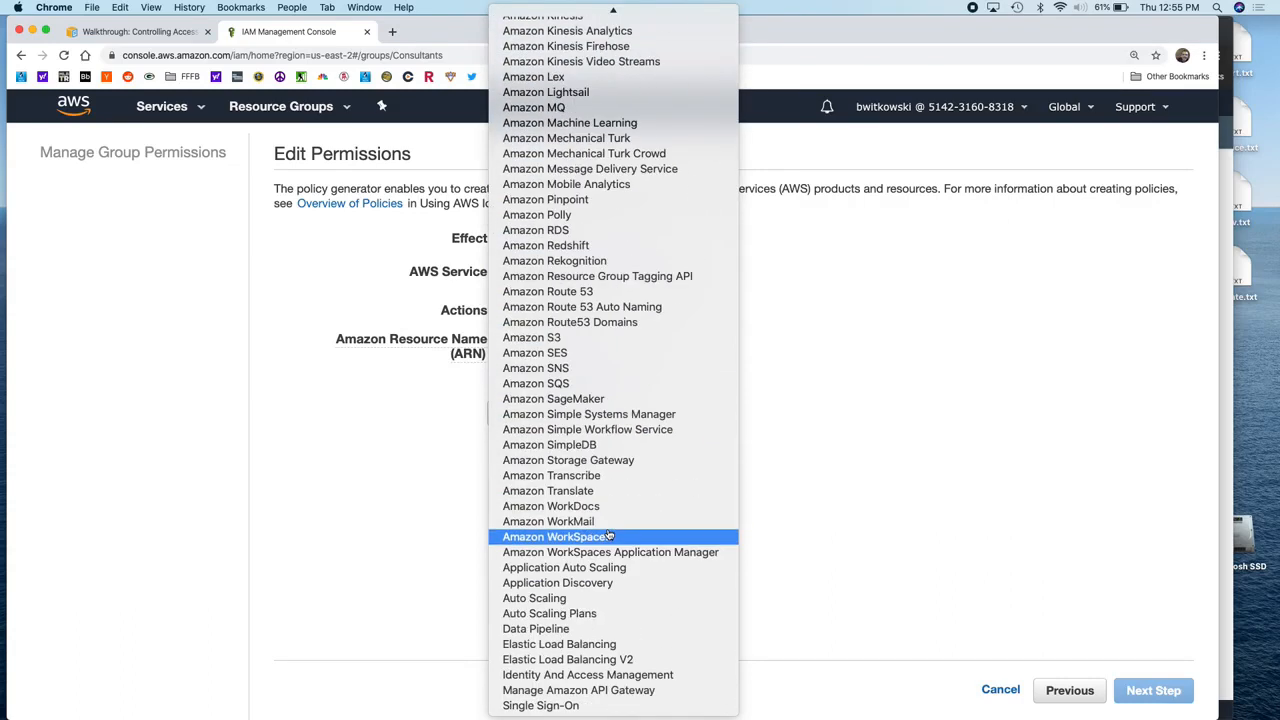
{"action": "left_click", "coordinate": [595, 340]}
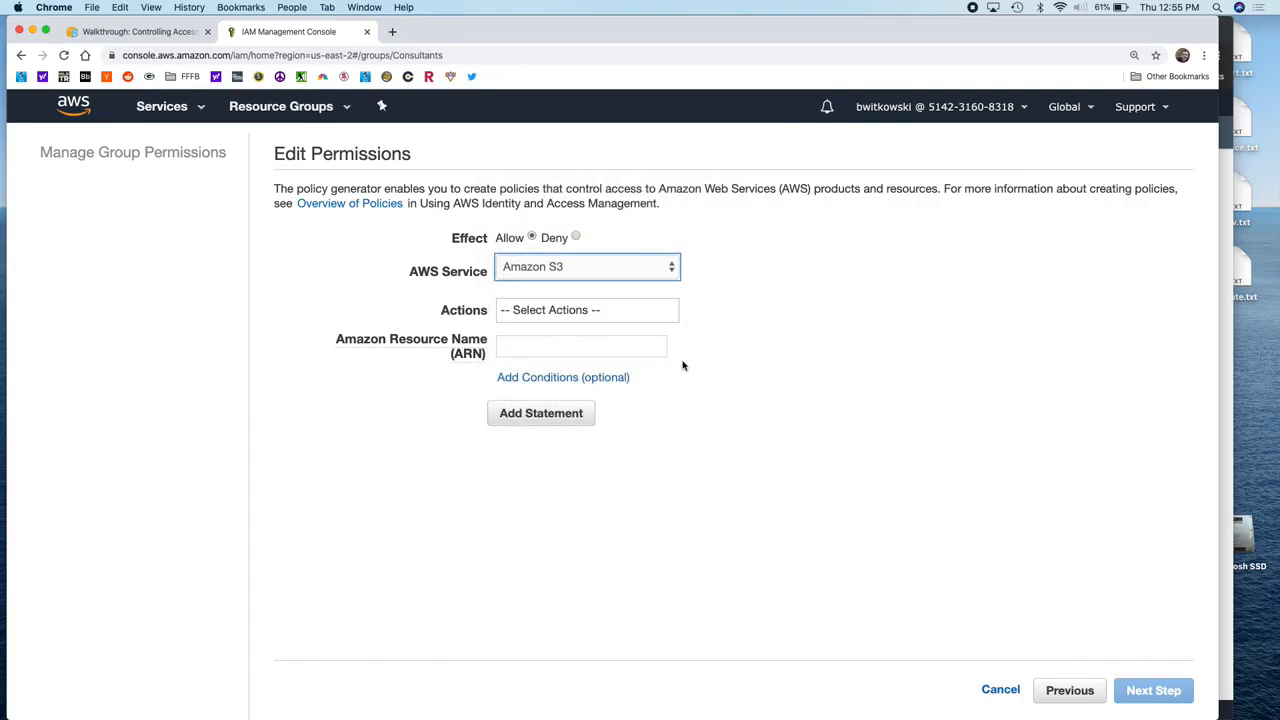
Step: Tick ListBucket in the S3 Actions list and close the list
{"action": "left_click", "coordinate": [660, 316]}
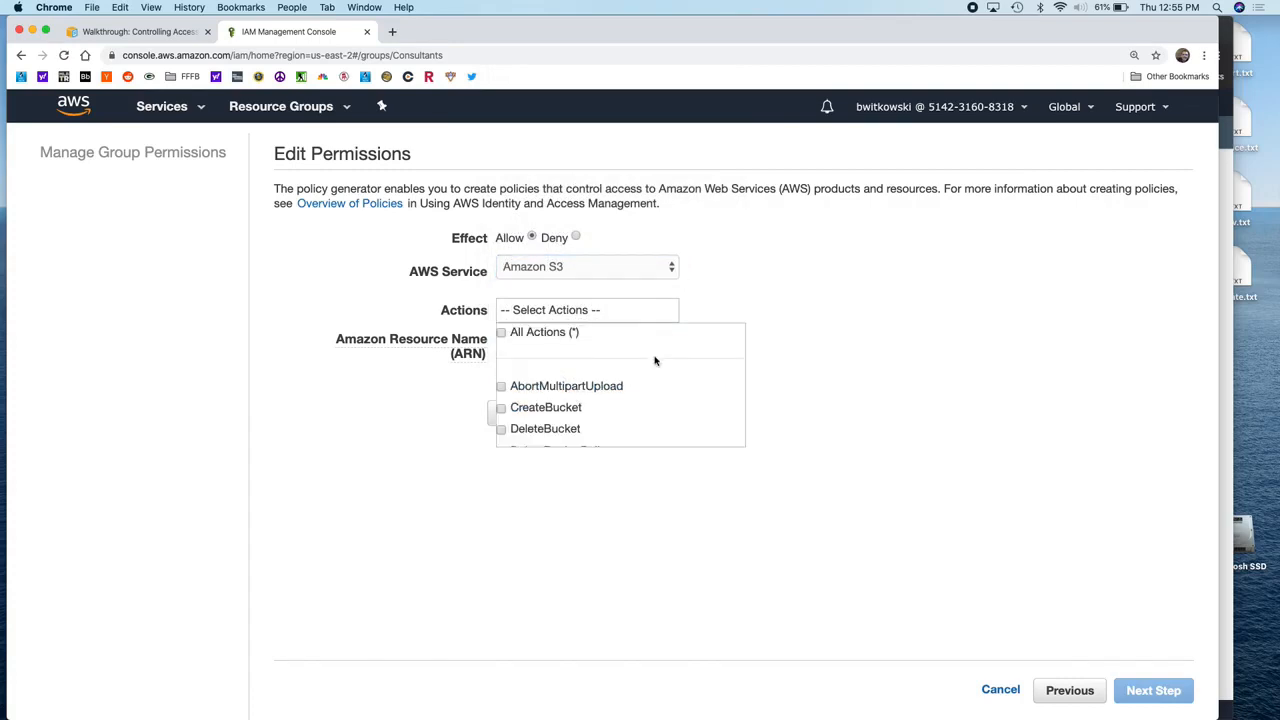
{"action": "scroll", "coordinate": [655, 361], "scroll_direction": "down", "scroll_amount": 3}
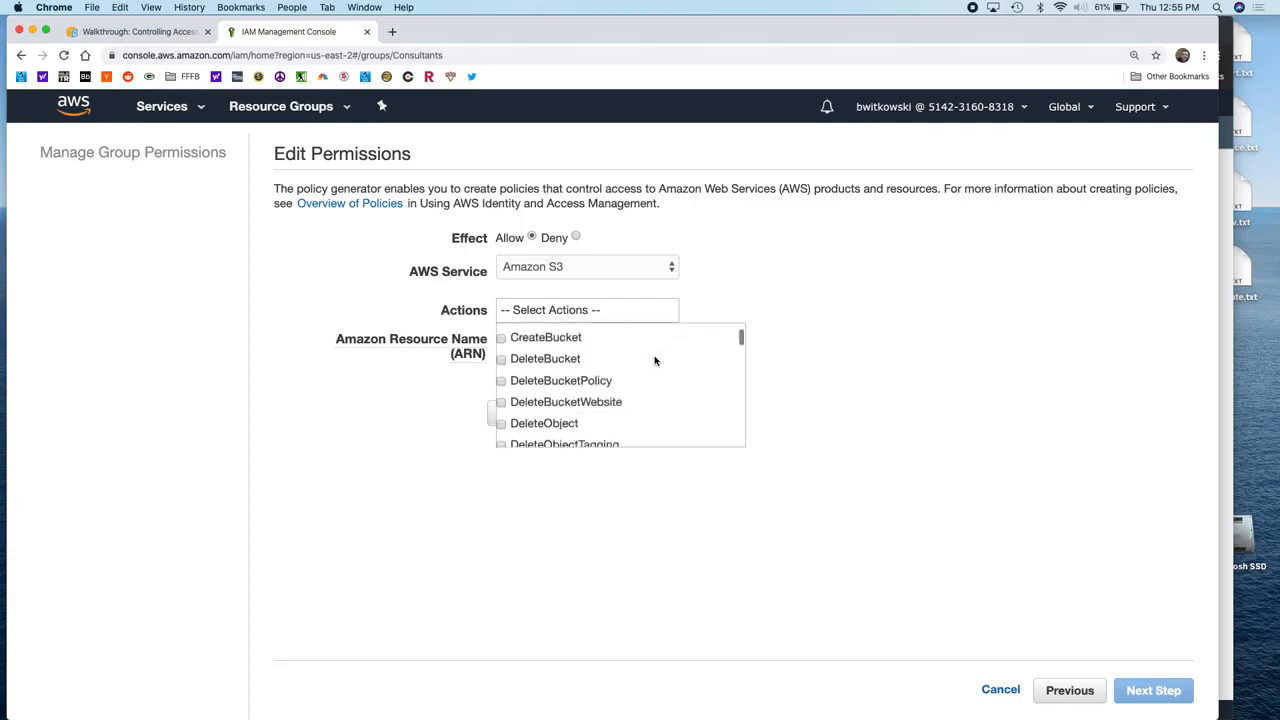
{"action": "scroll", "coordinate": [651, 362], "scroll_direction": "up", "scroll_amount": 1}
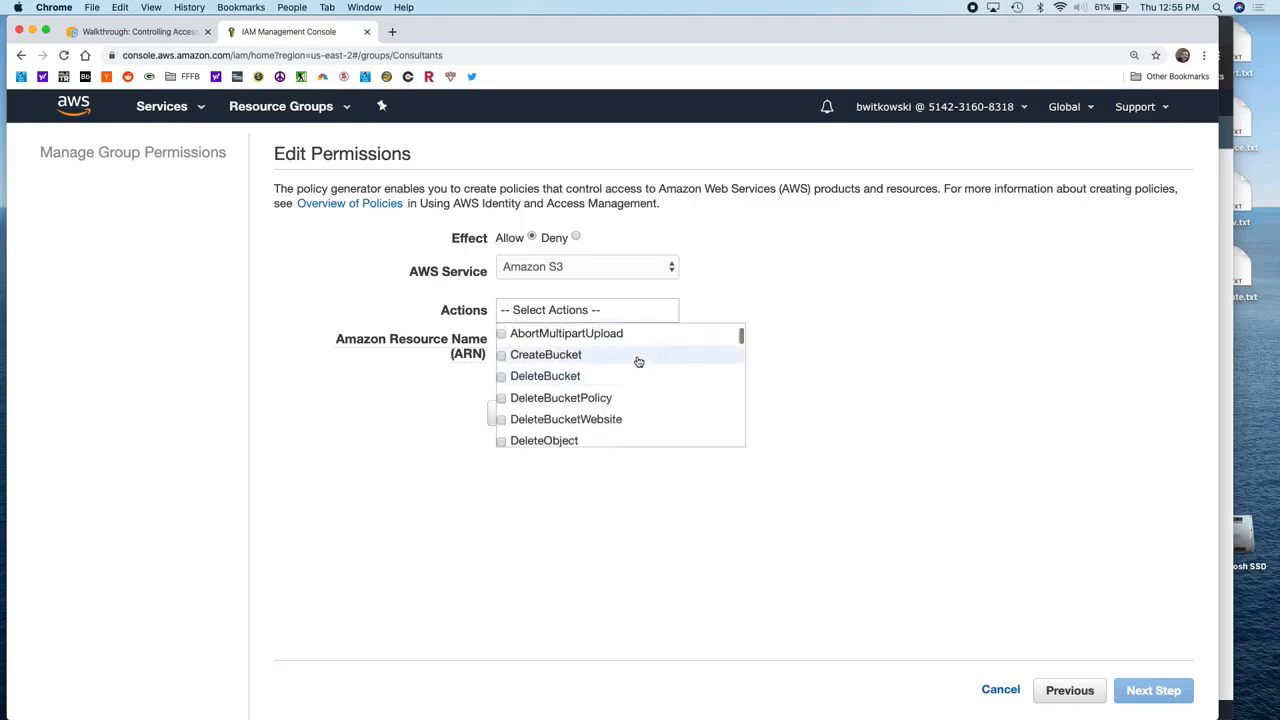
{"action": "scroll", "coordinate": [636, 362], "scroll_direction": "down", "scroll_amount": 3}
{"action": "scroll", "coordinate": [638, 363], "scroll_direction": "down", "scroll_amount": 10}
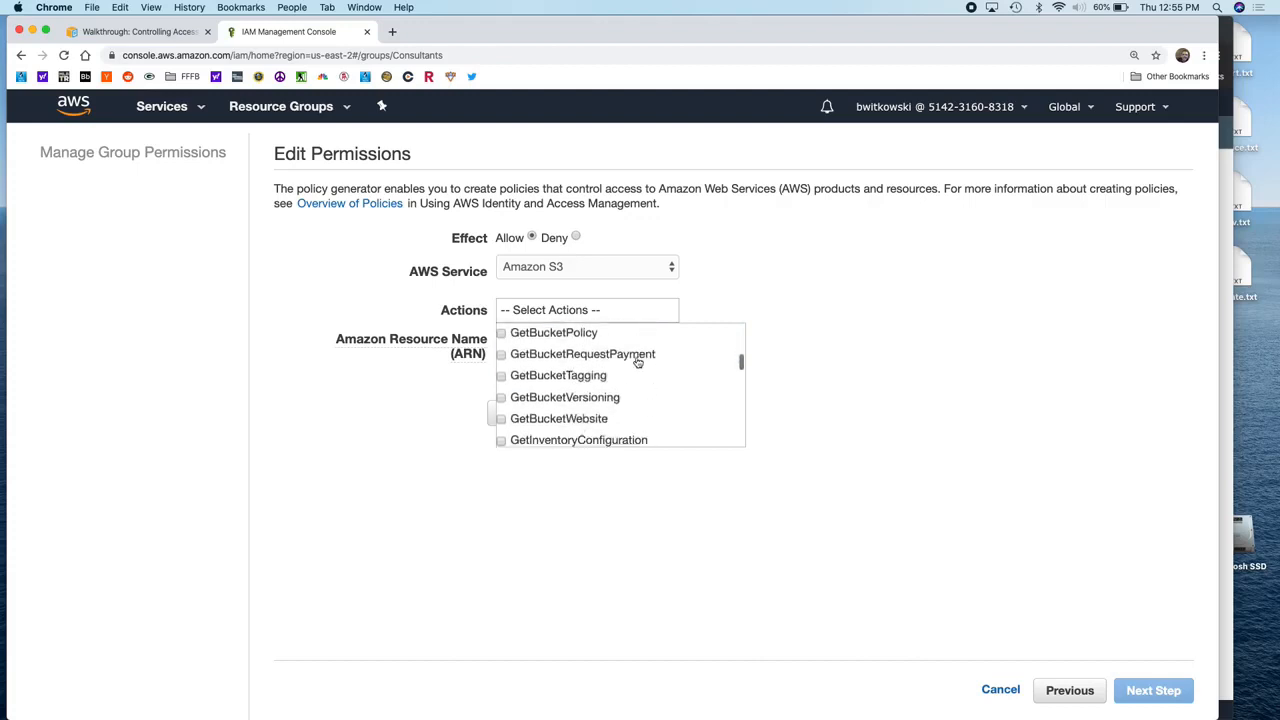
{"action": "scroll", "coordinate": [638, 363], "scroll_direction": "down", "scroll_amount": 3}
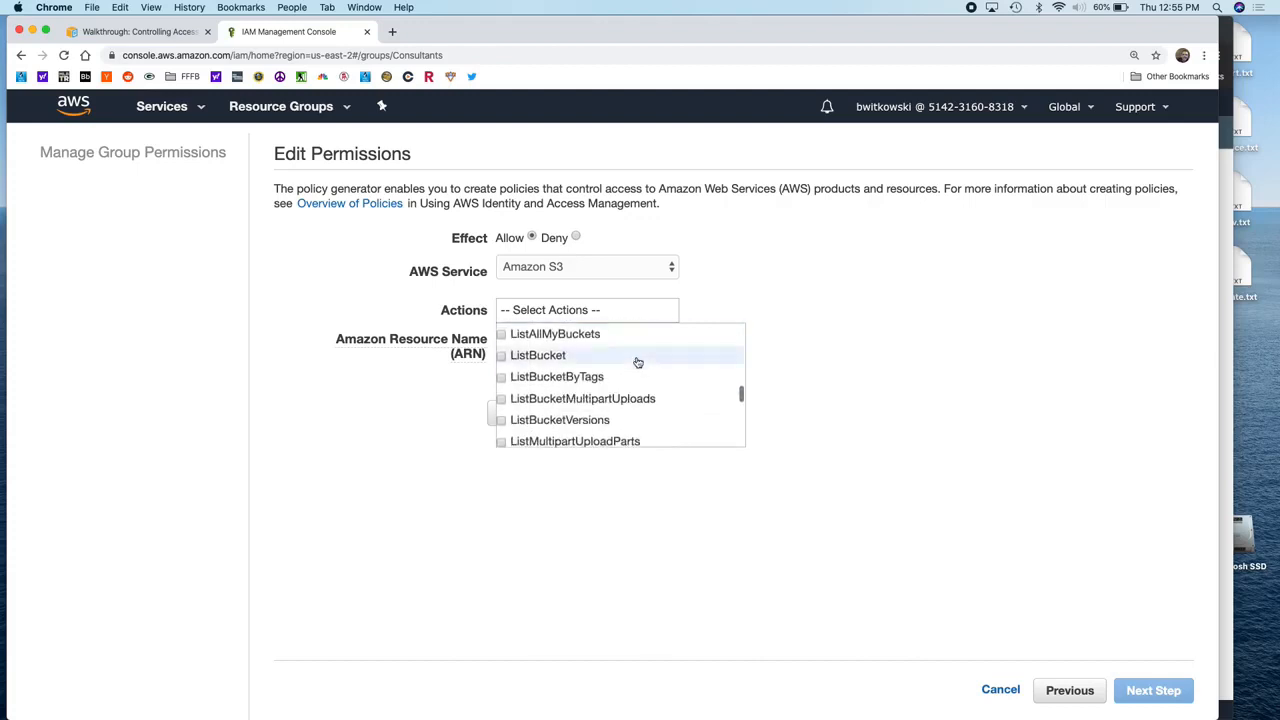
{"action": "left_click", "coordinate": [541, 358]}
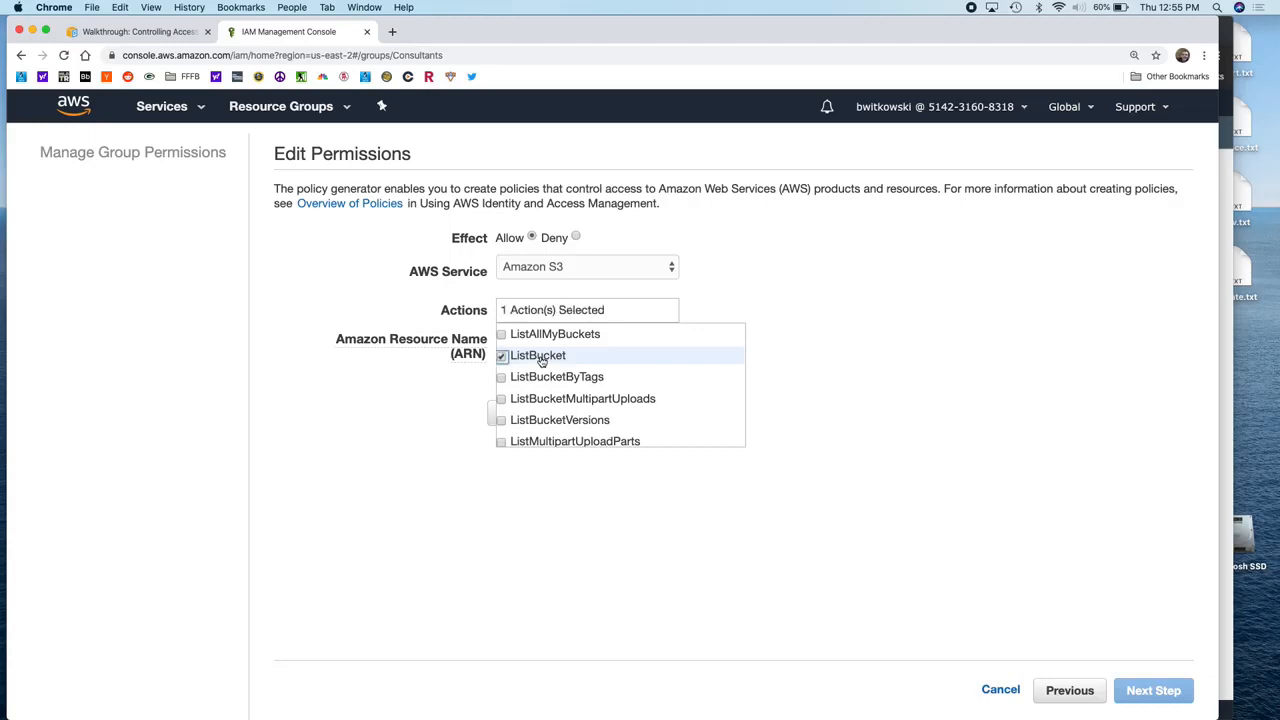
{"action": "left_click", "coordinate": [805, 402]}
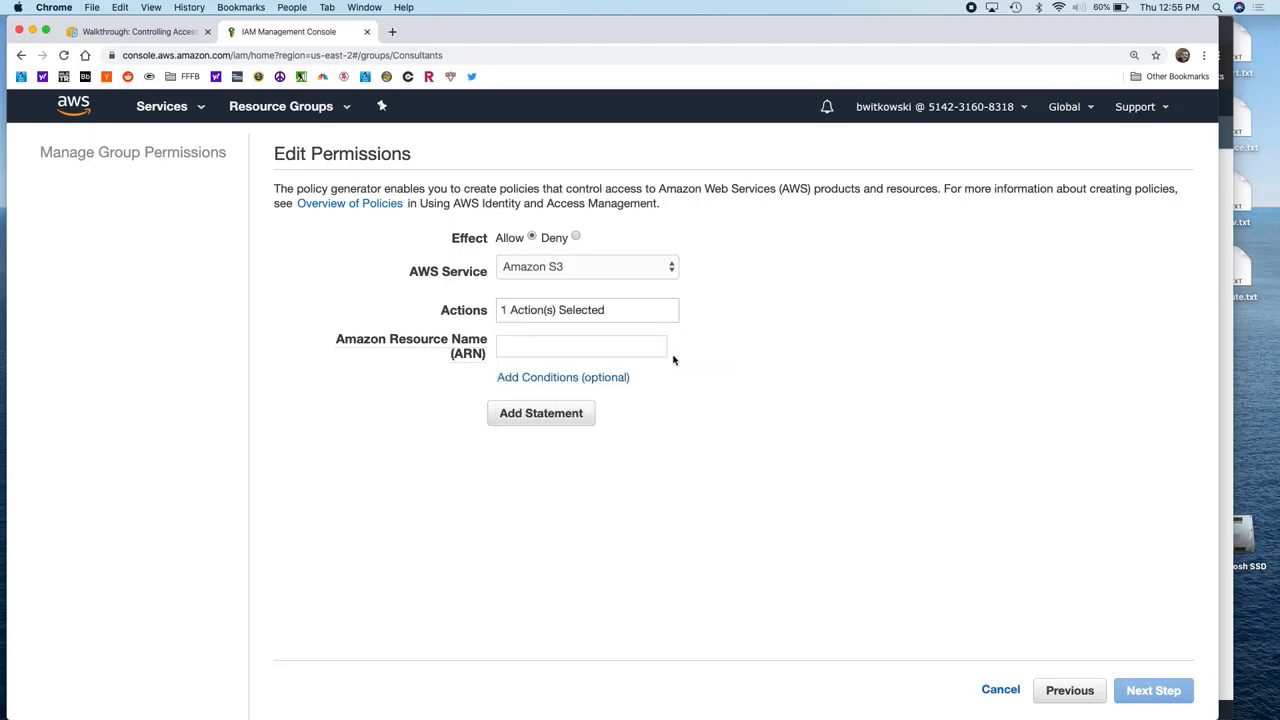
{"action": "left_click", "coordinate": [642, 345]}
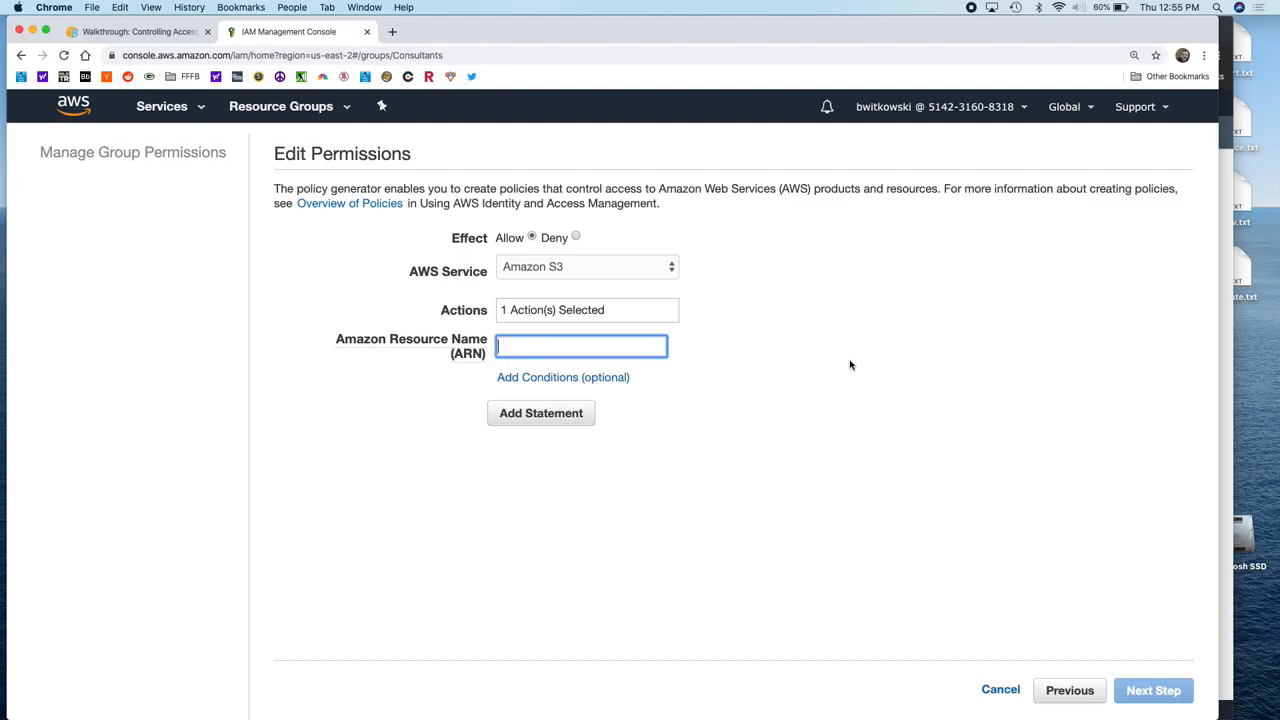
Step: Confirm the bucket name, enter ARN arn:aws:s3:::bryans-company, then view the walkthrough docs
{"action": "left_click", "coordinate": [1227, 192]}
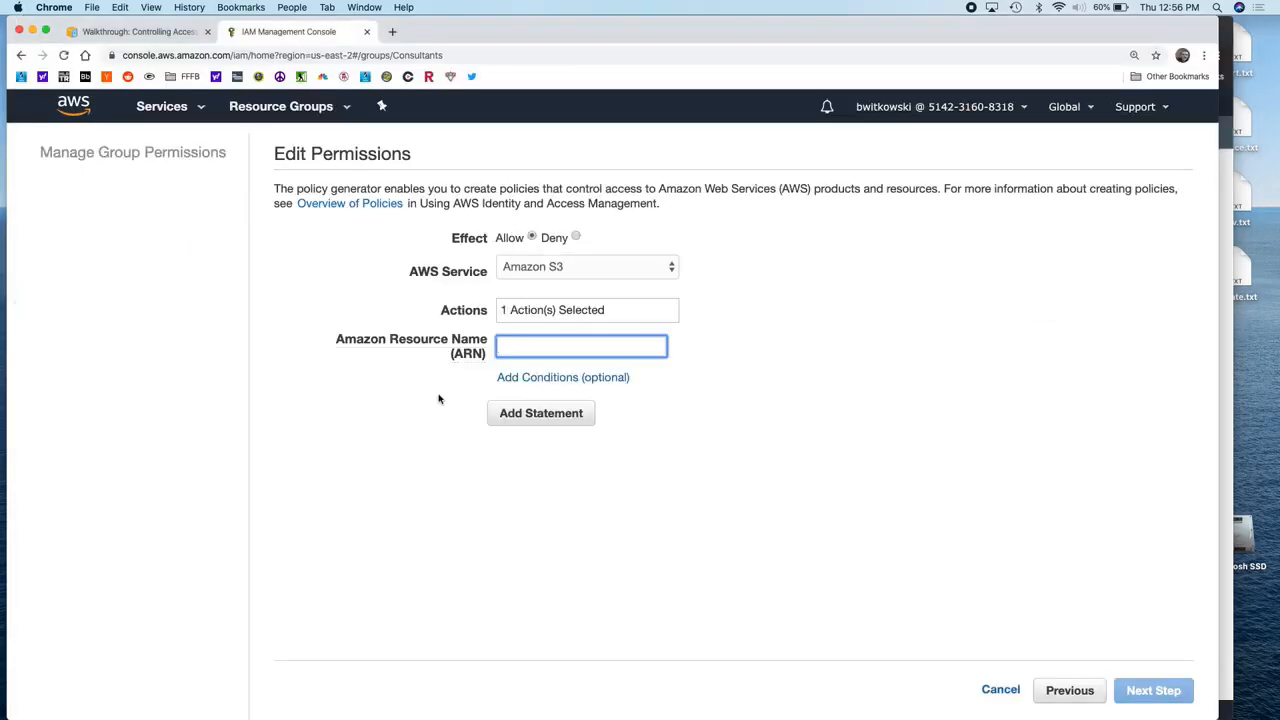
{"action": "key", "text": "super+plus"}
{"action": "key", "text": "super+plus"}
{"action": "key", "text": "super+plus"}
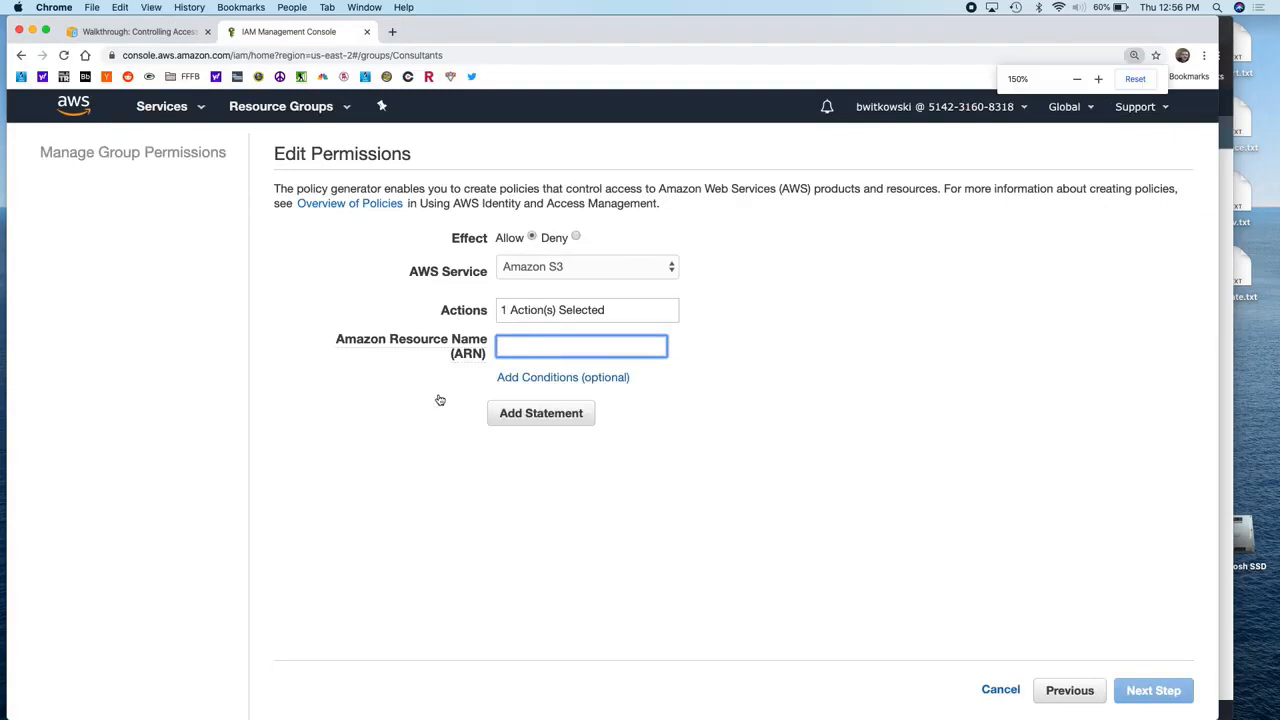
{"action": "key", "text": "super+minus"}
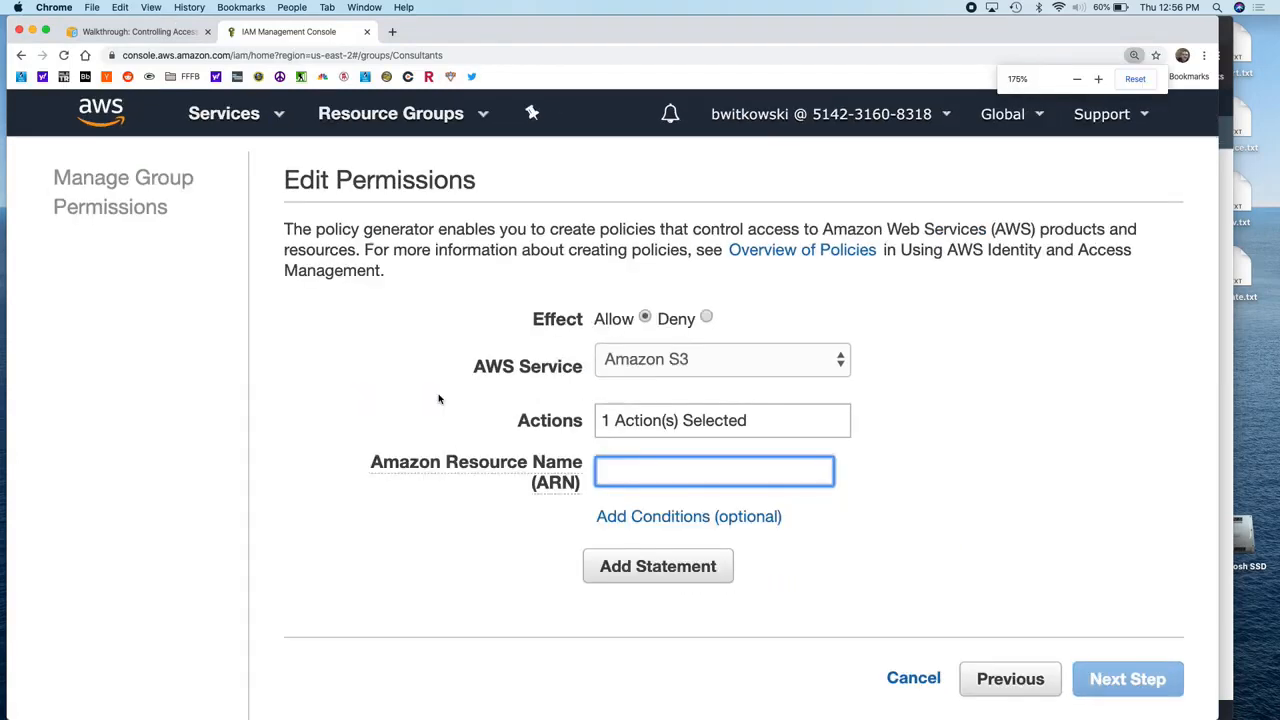
{"action": "type", "text": "arn"}
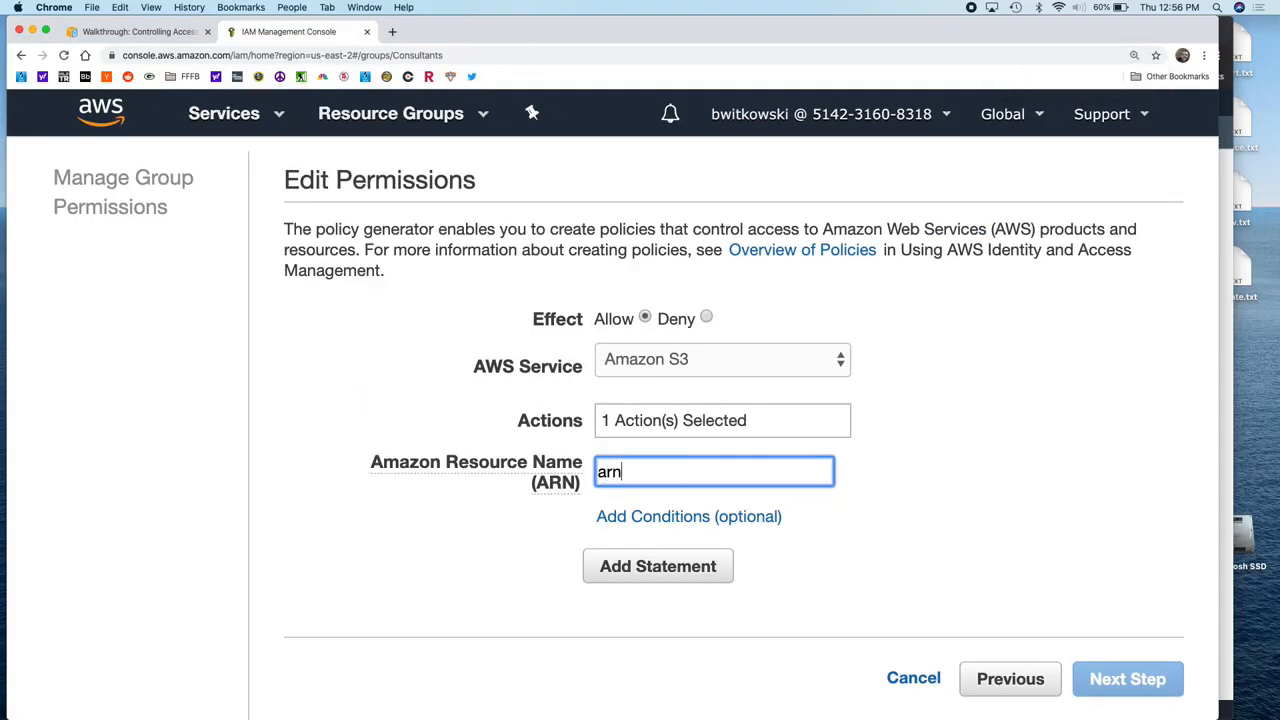
{"action": "type", "text": ":aws:s3:::"}
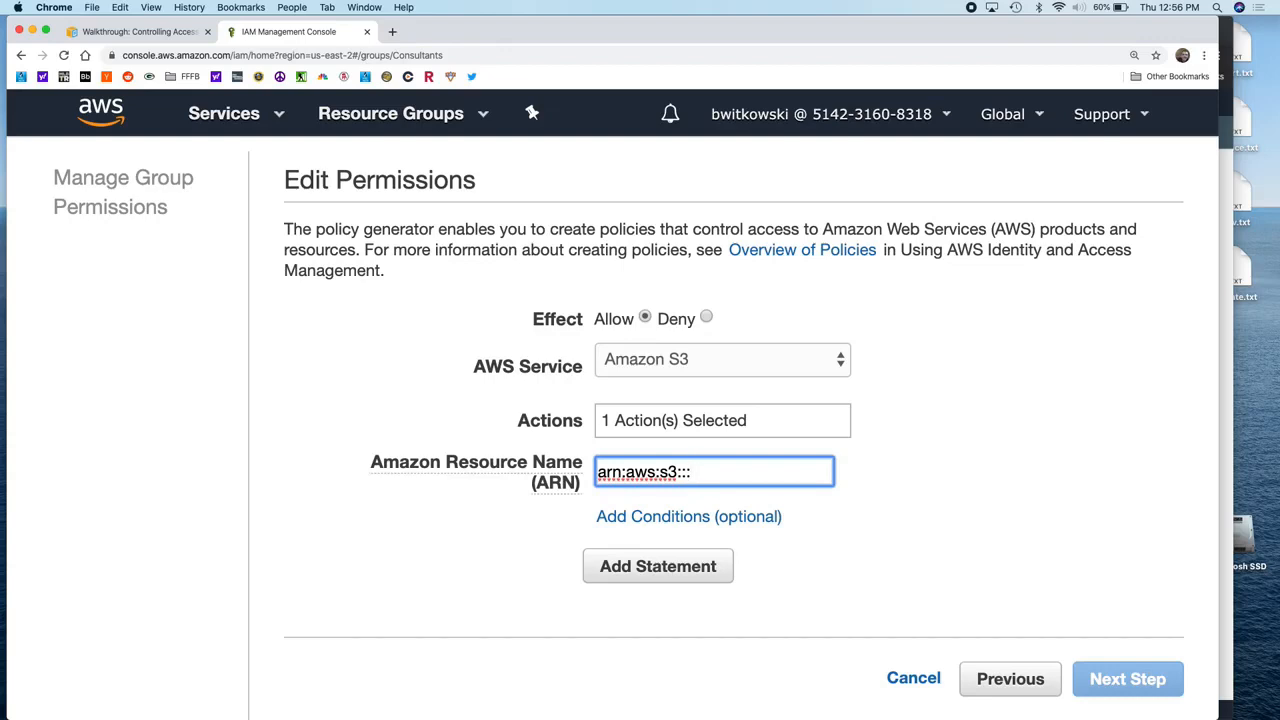
{"action": "type", "text": "bryans-company"}
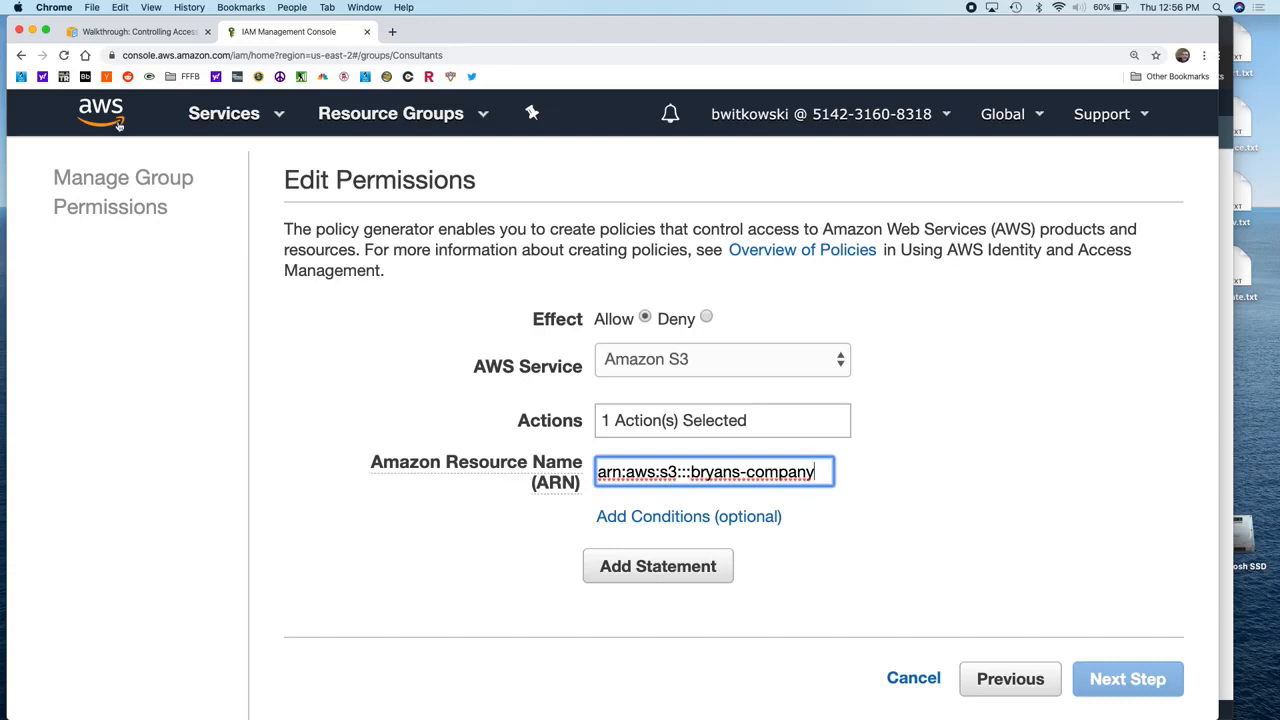
{"action": "left_click", "coordinate": [123, 33]}
Step: In the walkthrough's example GET request, highlight the prefix and delimiter parameters
{"action": "scroll", "coordinate": [477, 306], "scroll_direction": "up", "scroll_amount": 2}
{"action": "scroll", "coordinate": [477, 306], "scroll_direction": "up", "scroll_amount": 10}
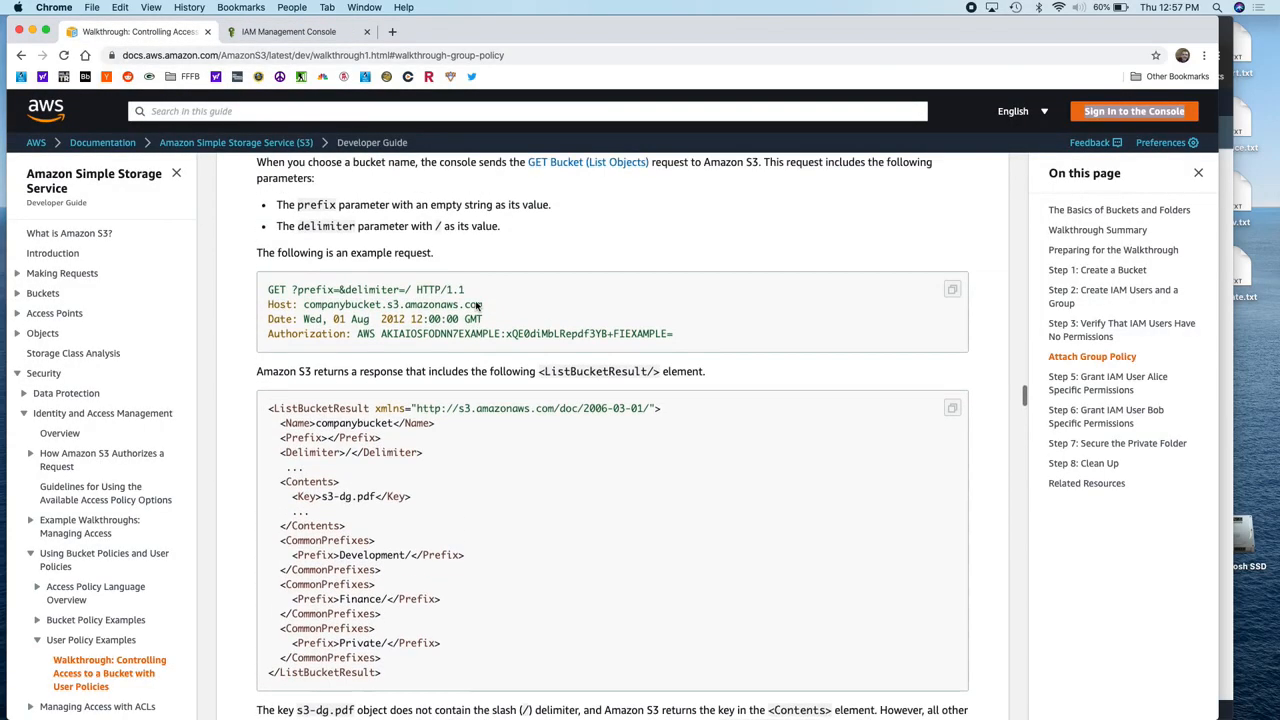
{"action": "scroll", "coordinate": [477, 306], "scroll_direction": "down", "scroll_amount": 2}
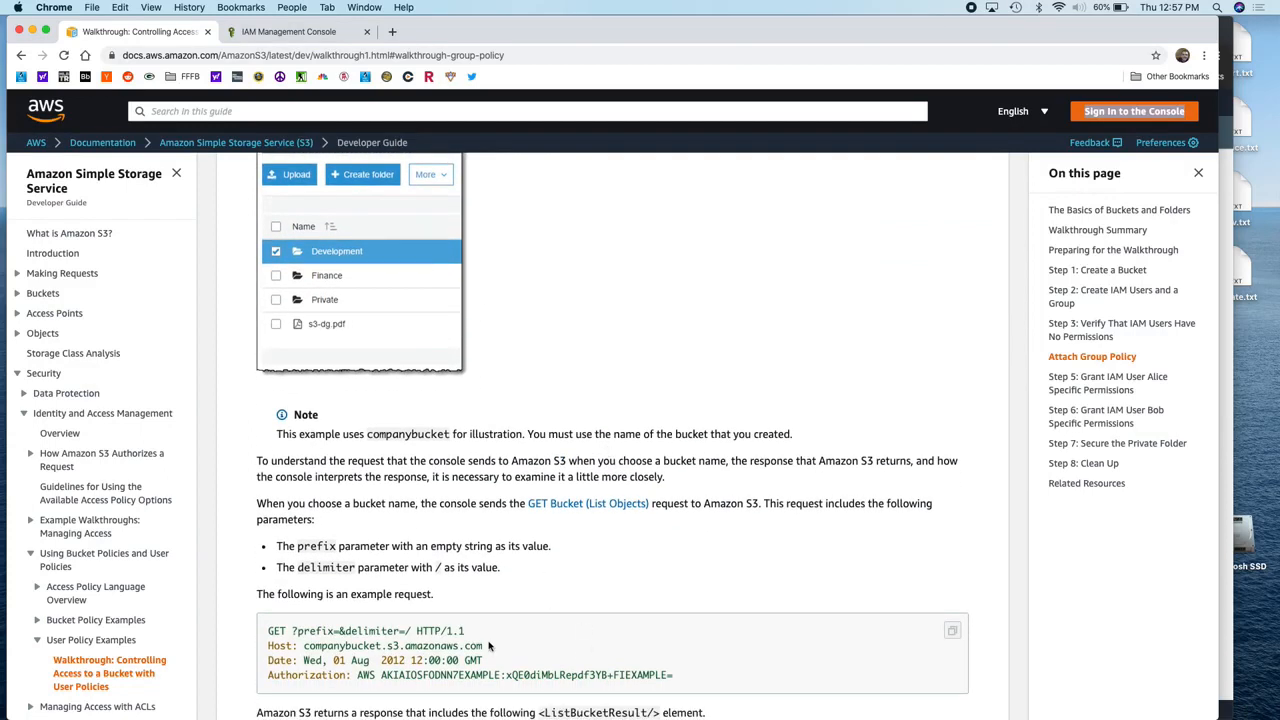
{"action": "scroll", "coordinate": [488, 640], "scroll_direction": "down", "scroll_amount": 1}
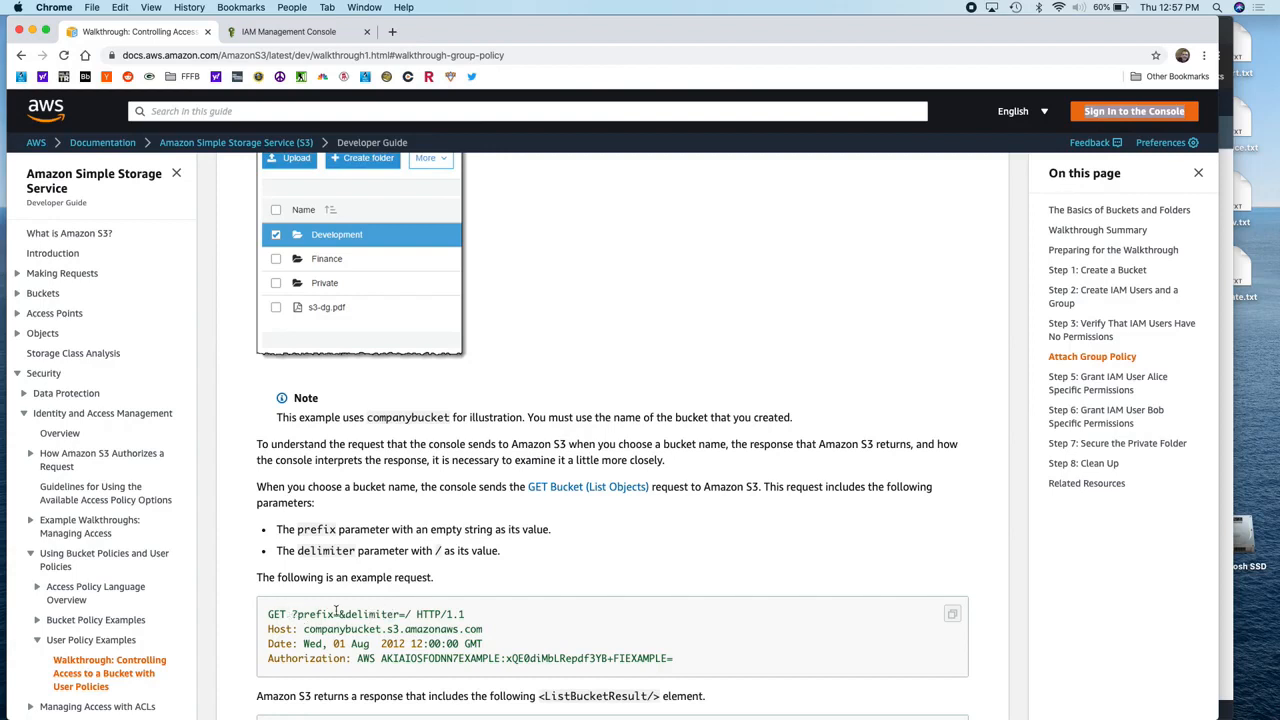
{"action": "scroll", "coordinate": [288, 613], "scroll_direction": "down", "scroll_amount": 2}
{"action": "left_click_drag", "start_coordinate": [290, 549], "coordinate": [341, 549]}
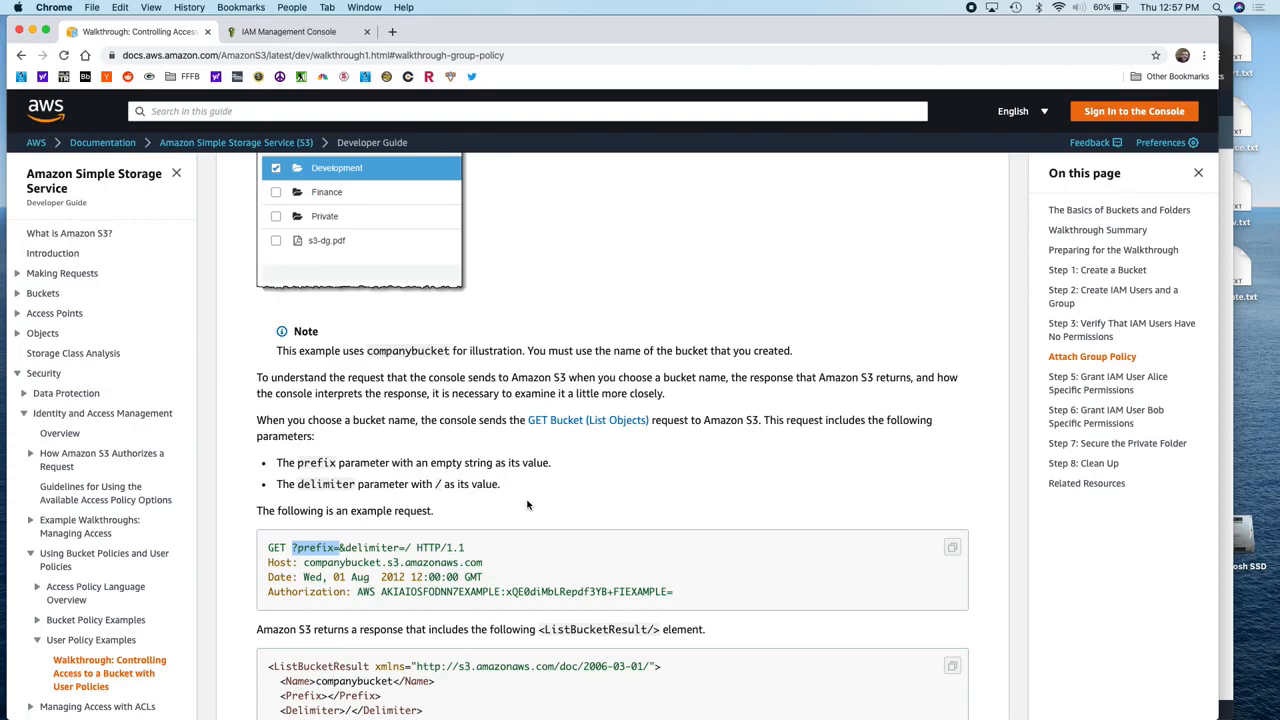
{"action": "scroll", "coordinate": [528, 505], "scroll_direction": "down", "scroll_amount": 1}
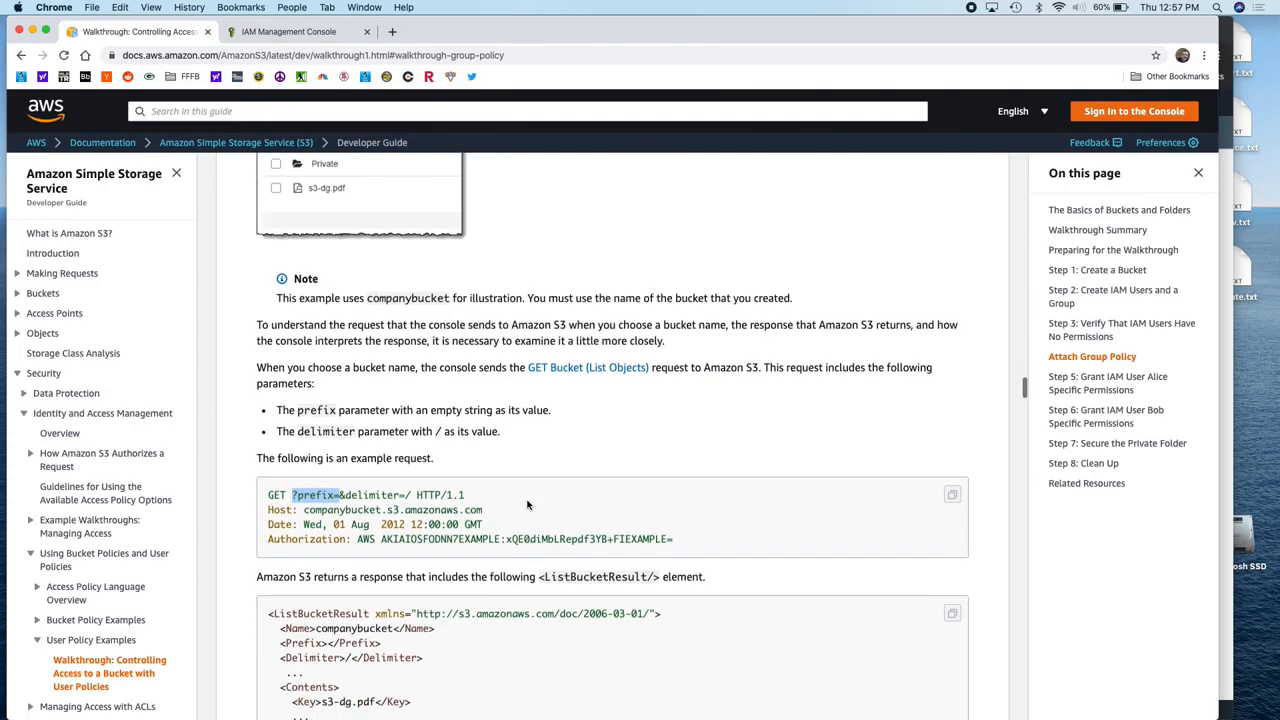
{"action": "left_click", "coordinate": [289, 494]}
{"action": "left_click_drag", "start_coordinate": [289, 494], "coordinate": [404, 494]}
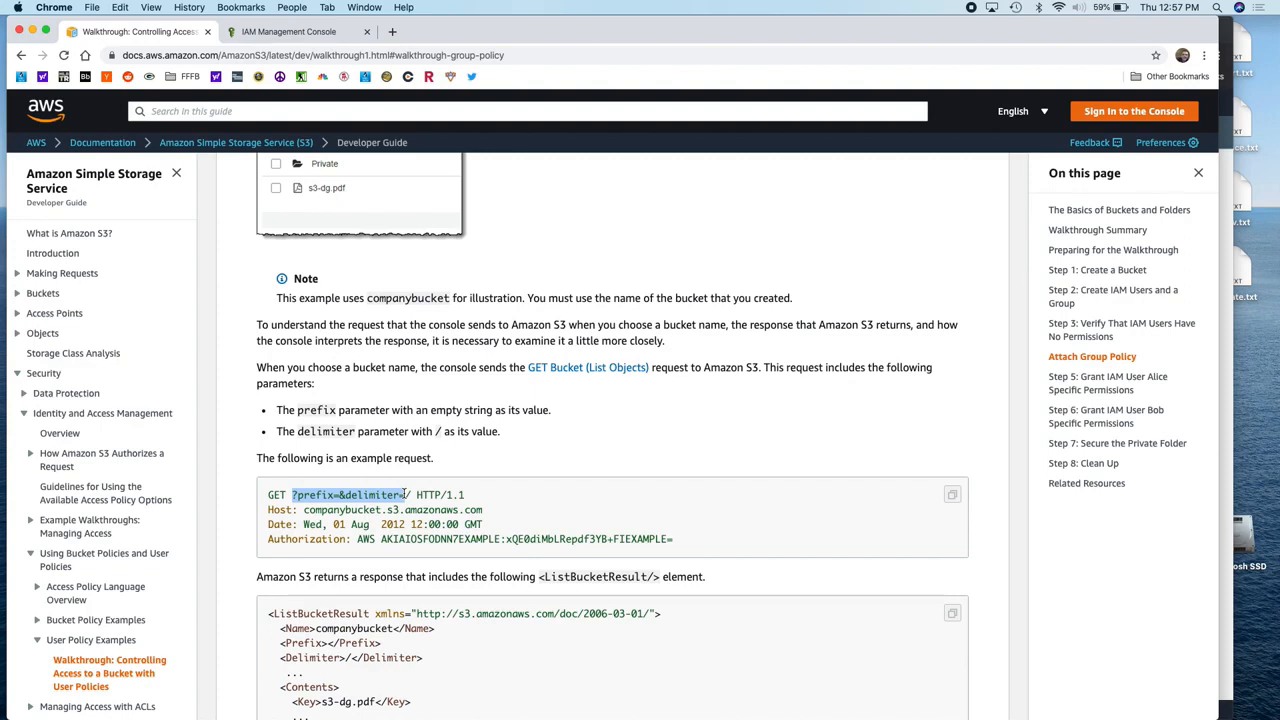
Step: Highlight the ListBucketResult's Contents block and first CommonPrefixes entry, then return to the IAM console
{"action": "scroll", "coordinate": [404, 494], "scroll_direction": "down", "scroll_amount": 3}
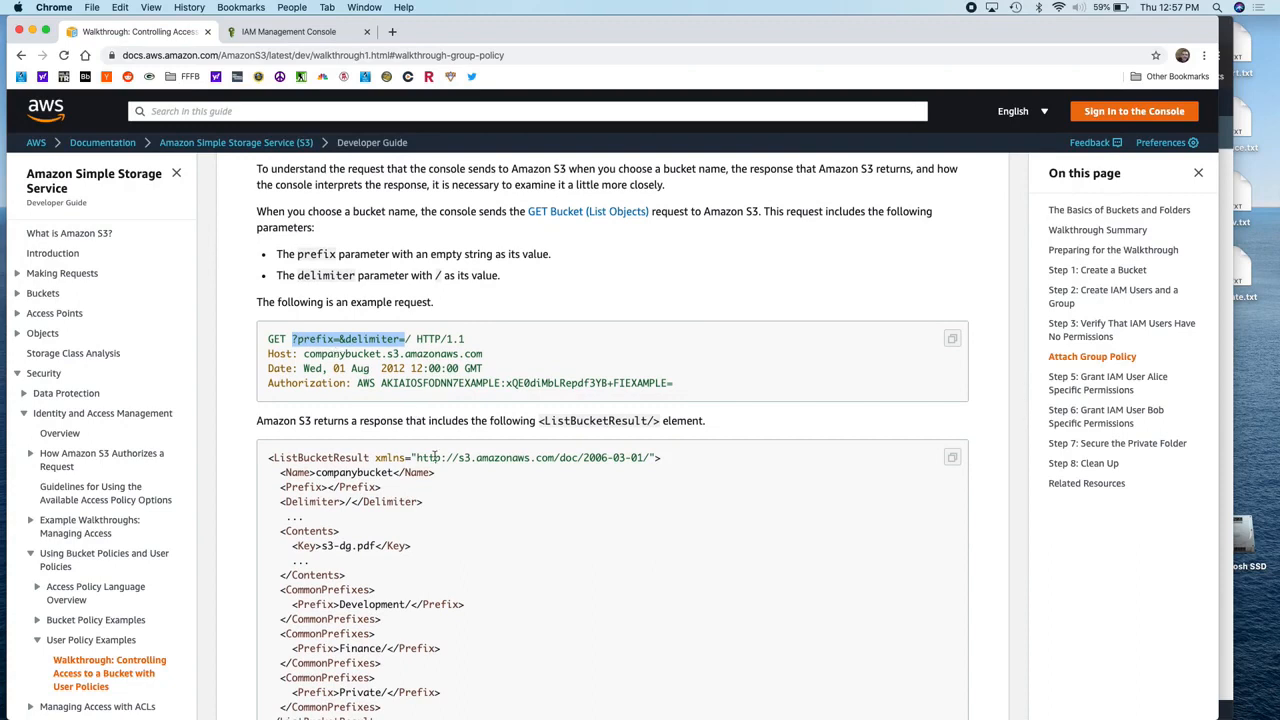
{"action": "scroll", "coordinate": [340, 355], "scroll_direction": "up", "scroll_amount": 7}
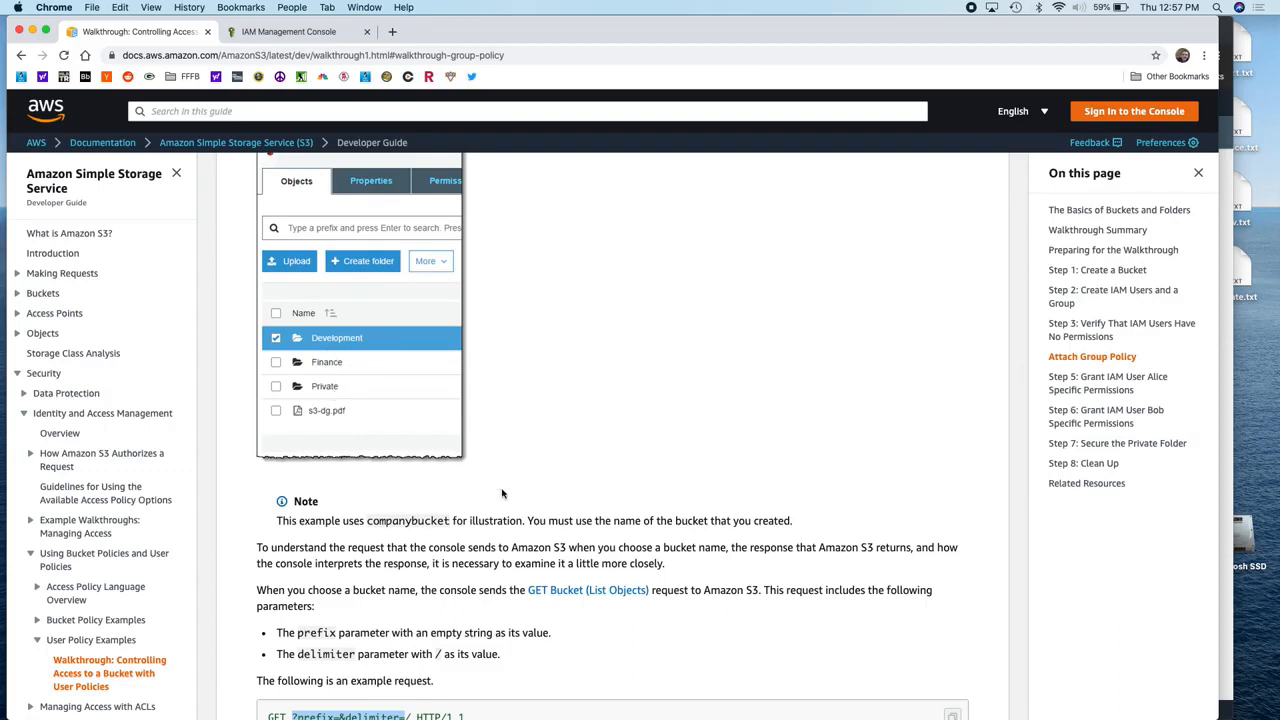
{"action": "scroll", "coordinate": [490, 492], "scroll_direction": "down", "scroll_amount": 6}
{"action": "scroll", "coordinate": [502, 504], "scroll_direction": "down", "scroll_amount": 4}
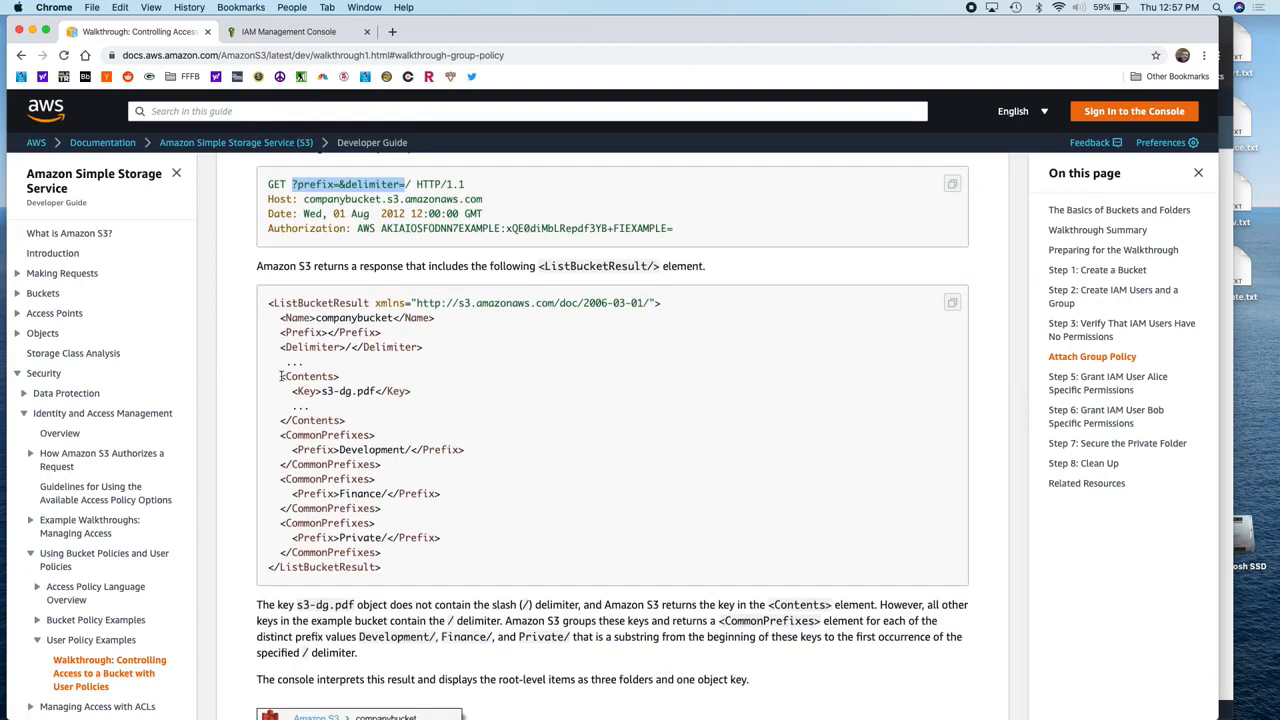
{"action": "left_click_drag", "start_coordinate": [282, 376], "coordinate": [367, 424]}
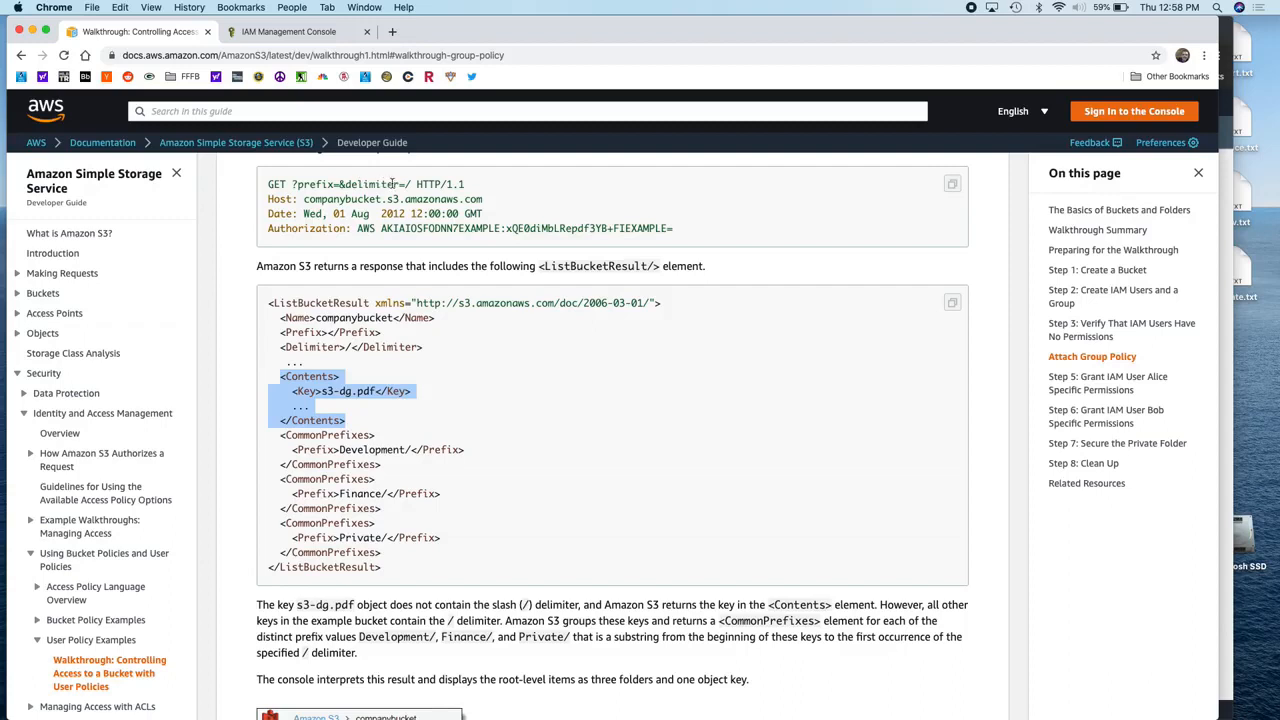
{"action": "left_click", "coordinate": [282, 440]}
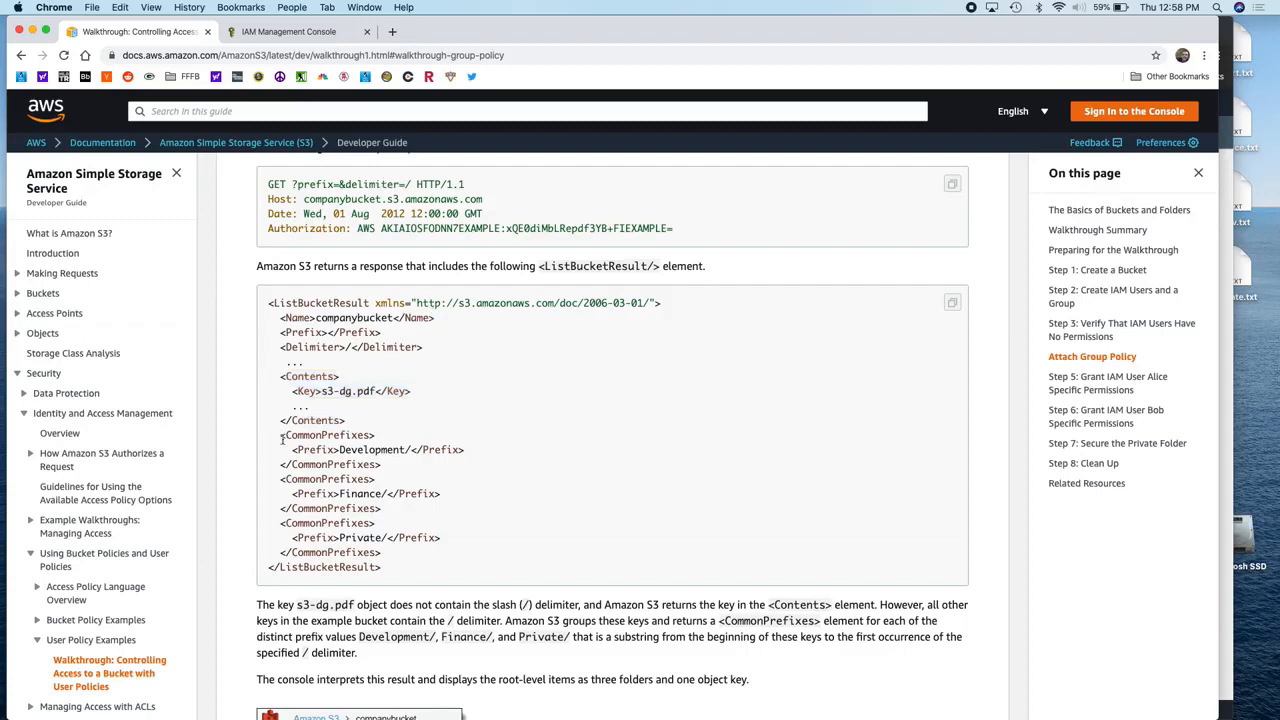
{"action": "left_click_drag", "start_coordinate": [282, 440], "coordinate": [342, 446]}
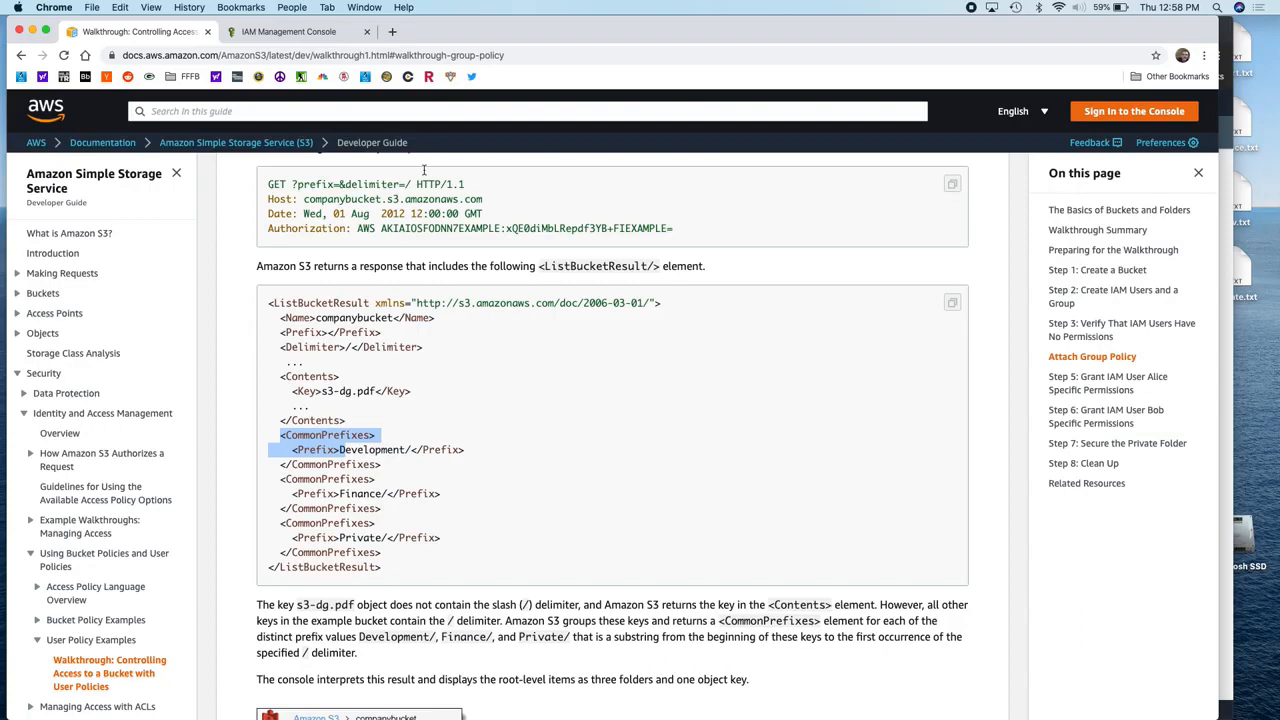
{"action": "left_click", "coordinate": [302, 32]}
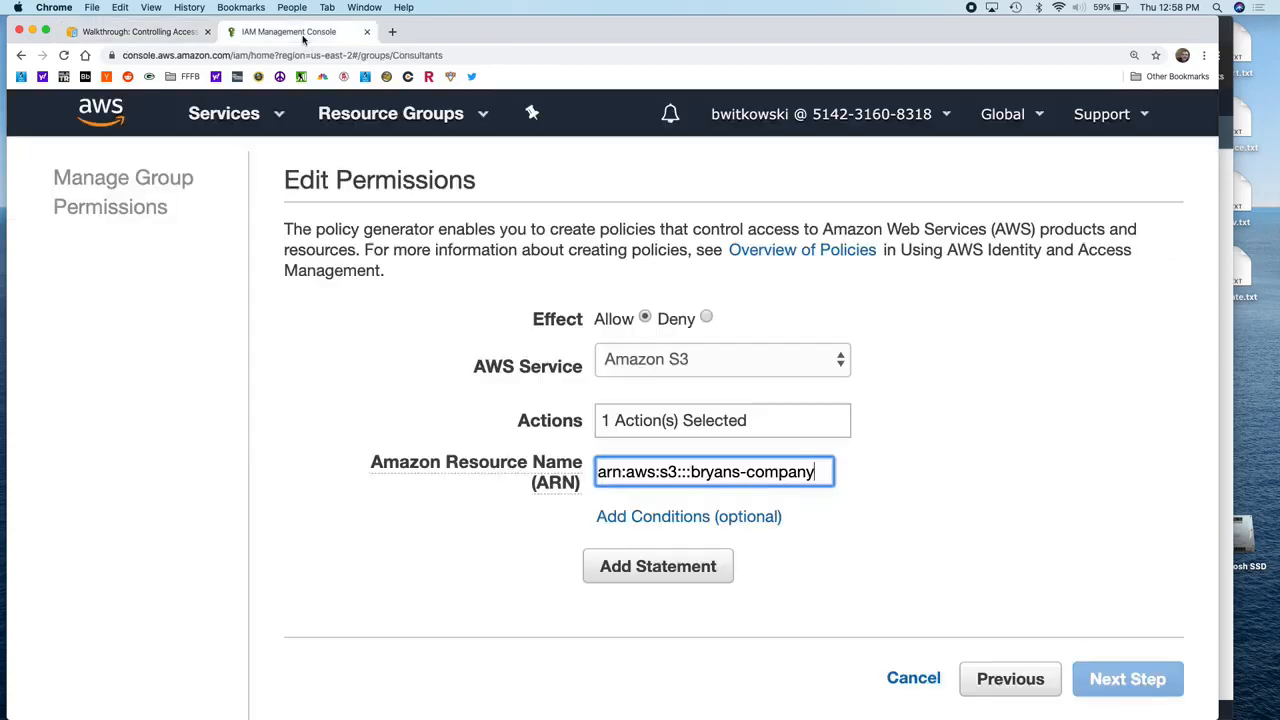
Step: Add a StringEquals condition with key s3:delimiter and value / to the ListBucket statement
{"action": "left_click", "coordinate": [672, 518]}
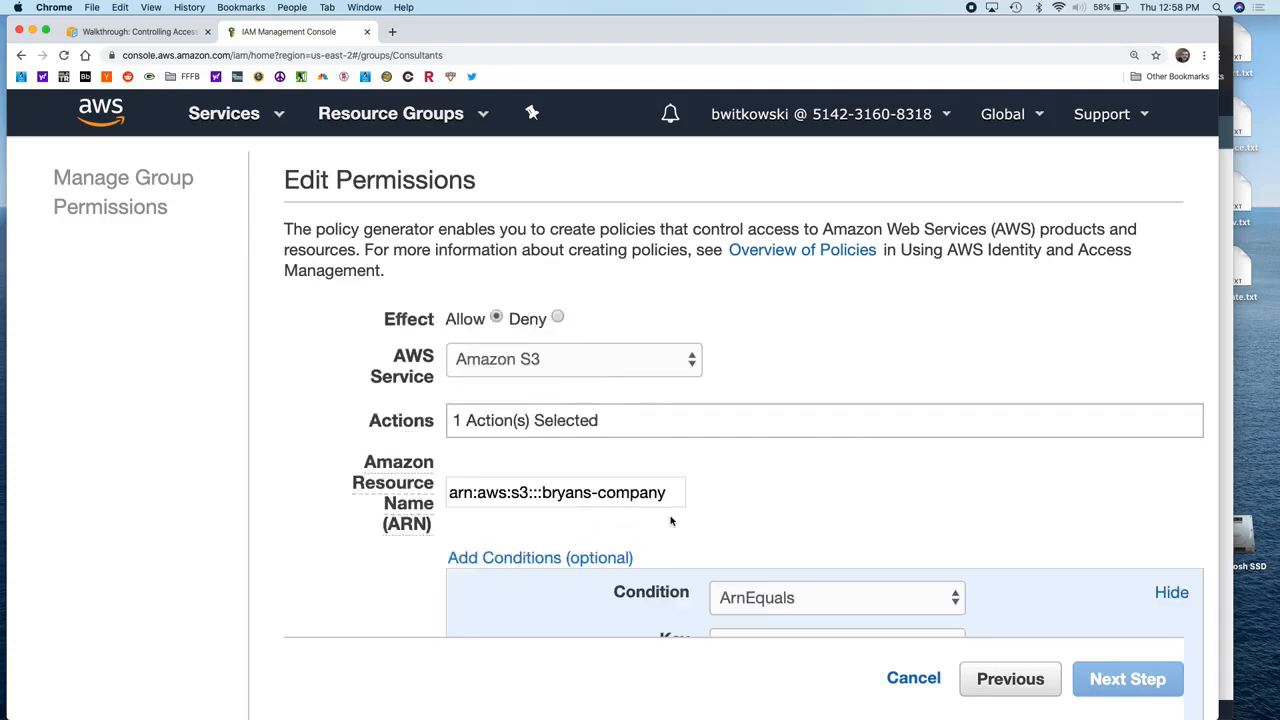
{"action": "scroll", "coordinate": [872, 430], "scroll_direction": "down", "scroll_amount": 5}
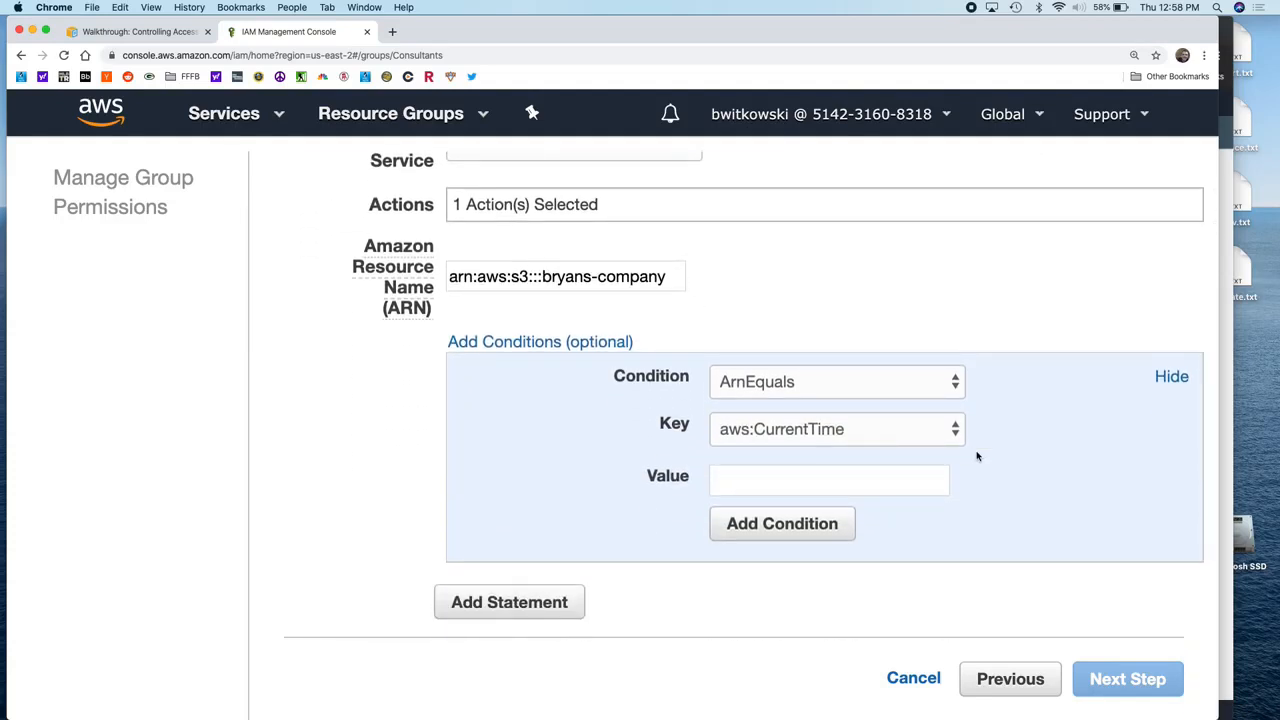
{"action": "key", "text": "ctrl+0"}
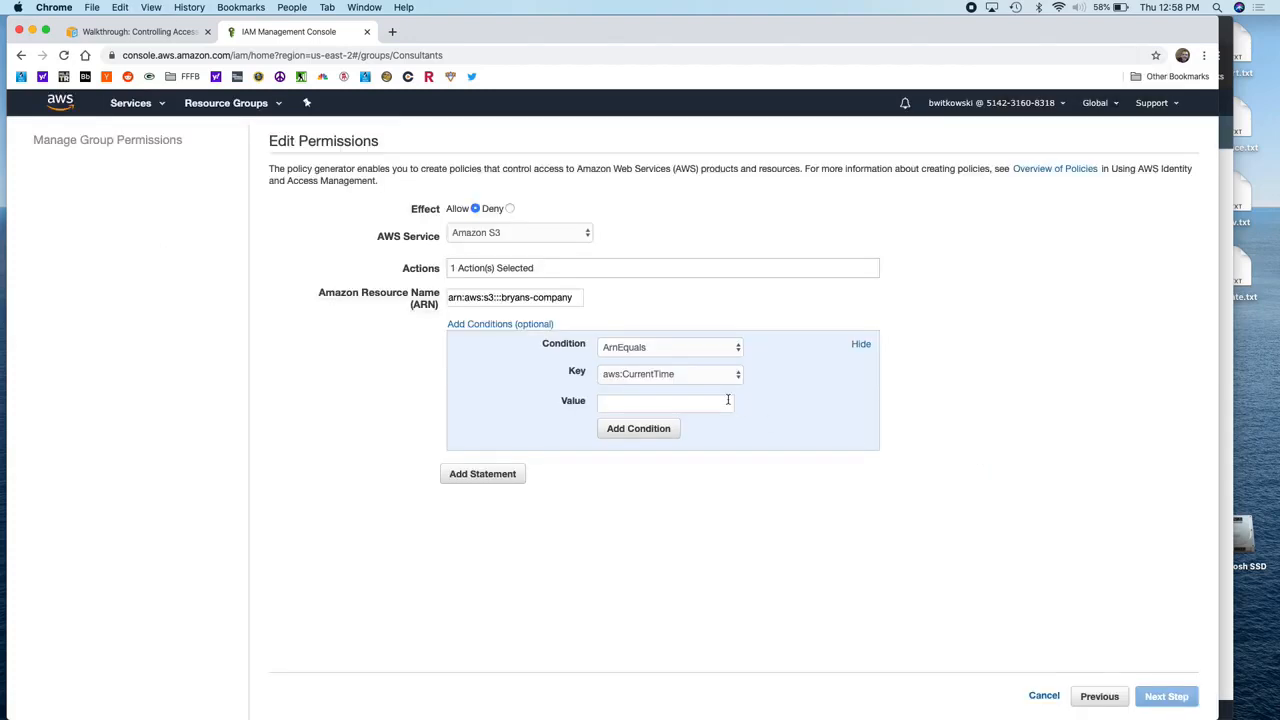
{"action": "left_click", "coordinate": [702, 352]}
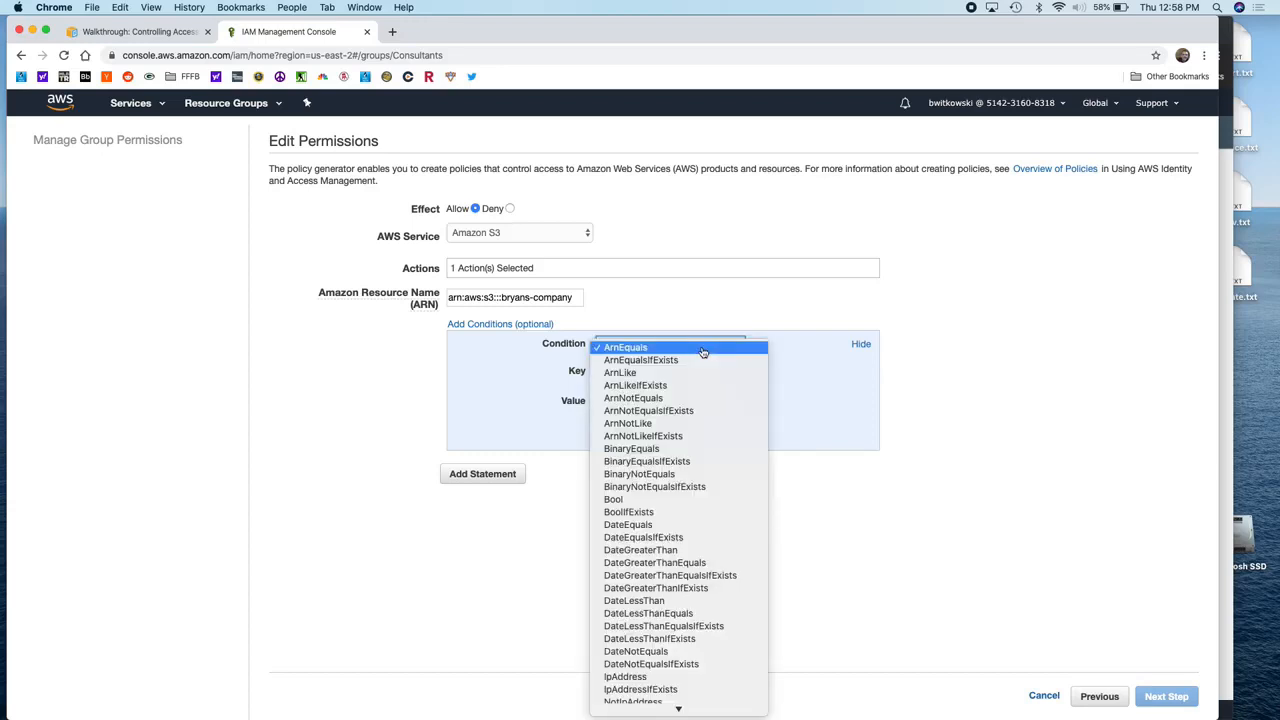
{"action": "scroll", "coordinate": [702, 352], "scroll_direction": "down", "scroll_amount": 2}
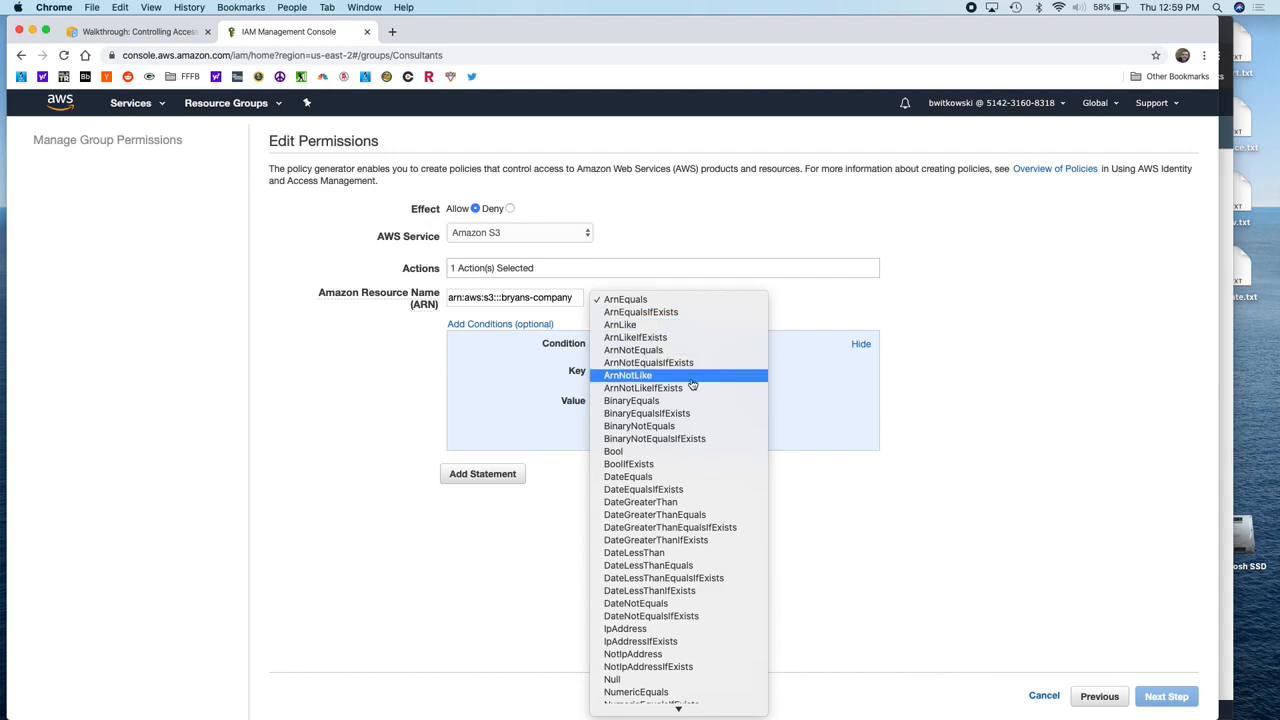
{"action": "scroll", "coordinate": [692, 385], "scroll_direction": "down", "scroll_amount": 5}
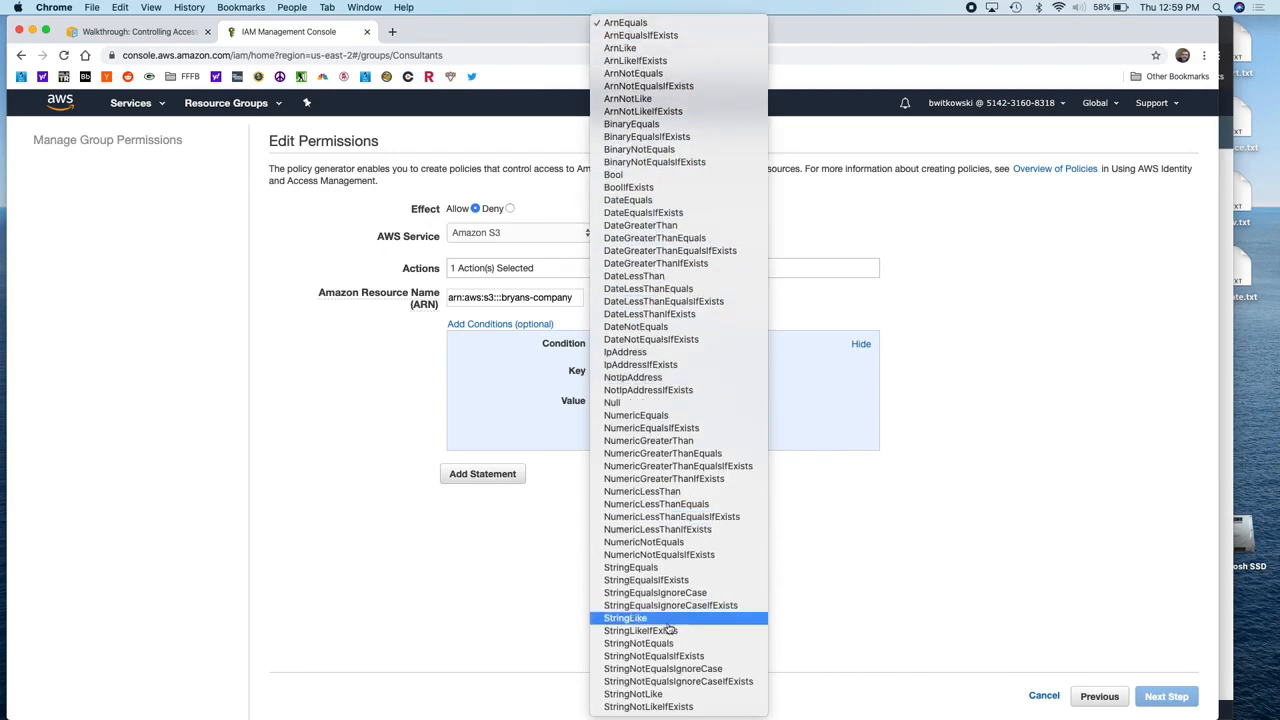
{"action": "left_click", "coordinate": [662, 571]}
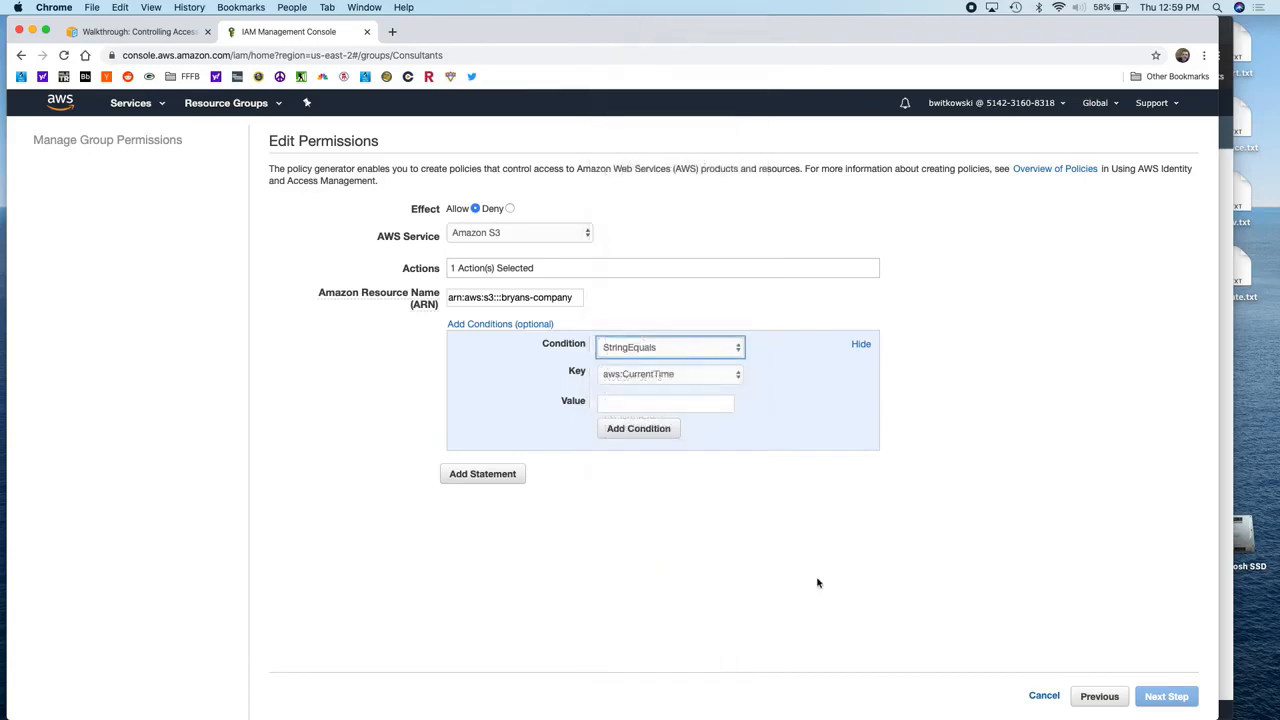
{"action": "left_click", "coordinate": [716, 378]}
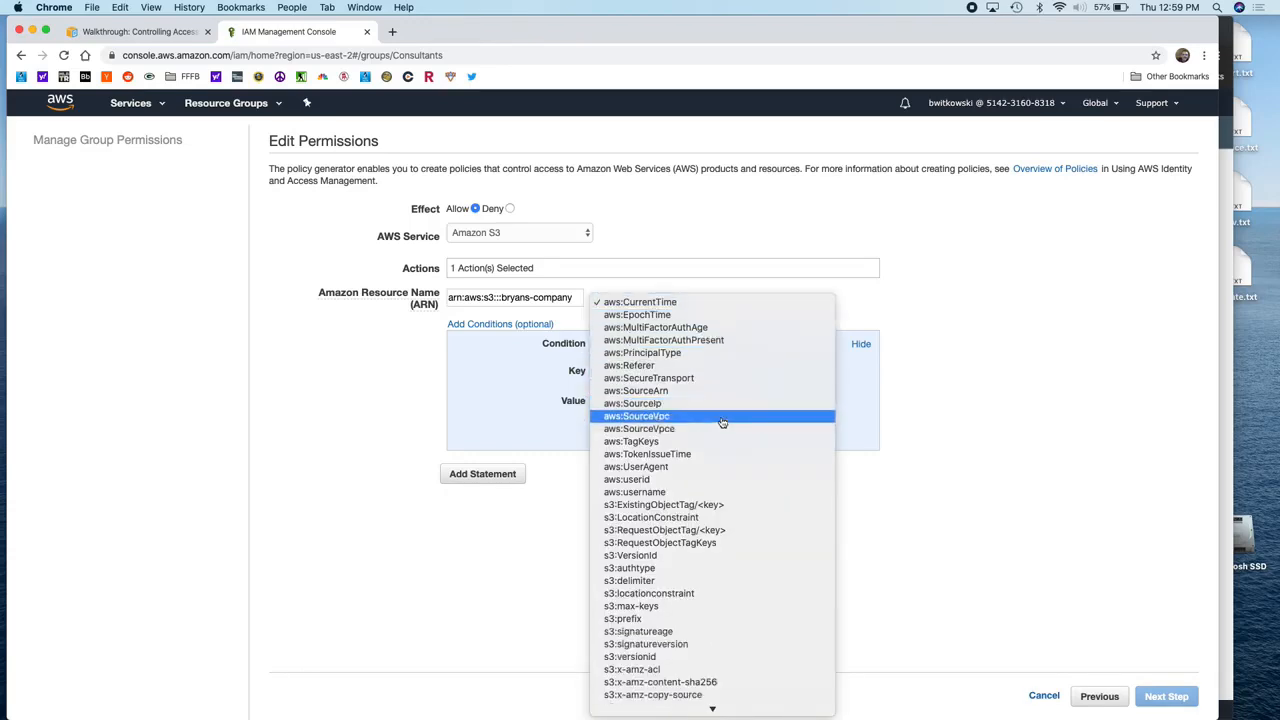
{"action": "left_click", "coordinate": [736, 581]}
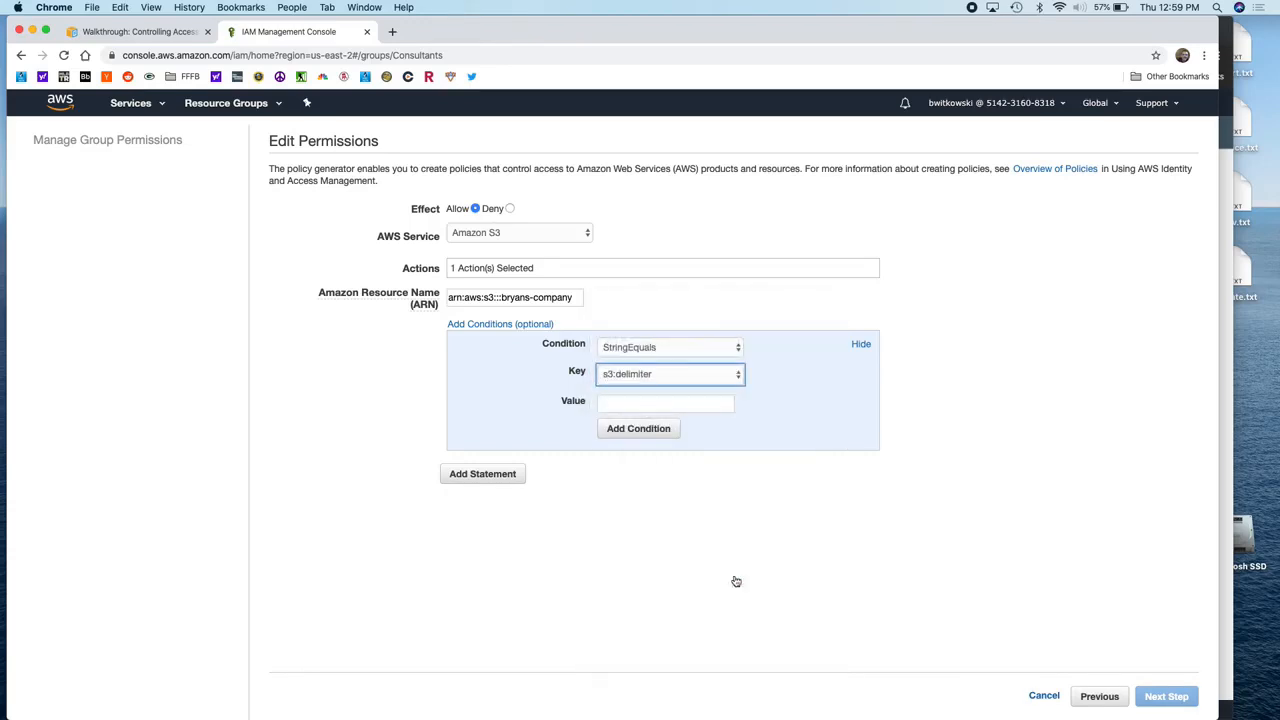
{"action": "left_click", "coordinate": [697, 401]}
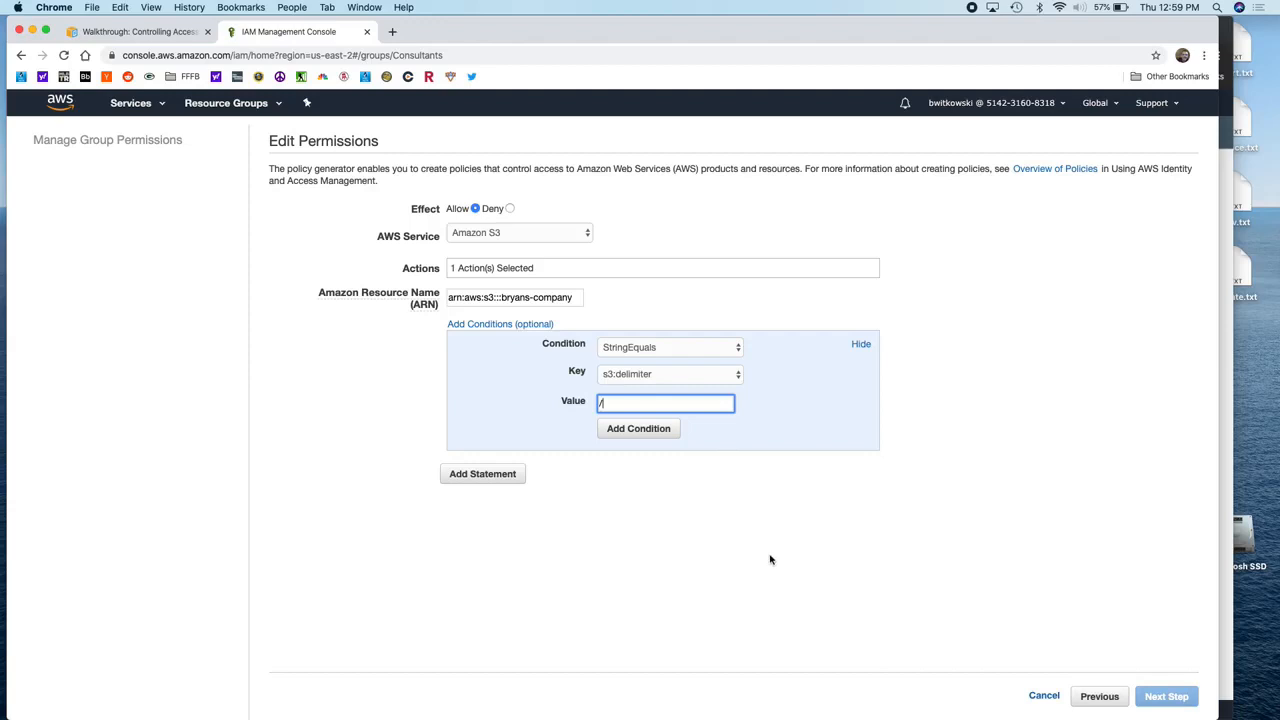
{"action": "left_click", "coordinate": [656, 435]}
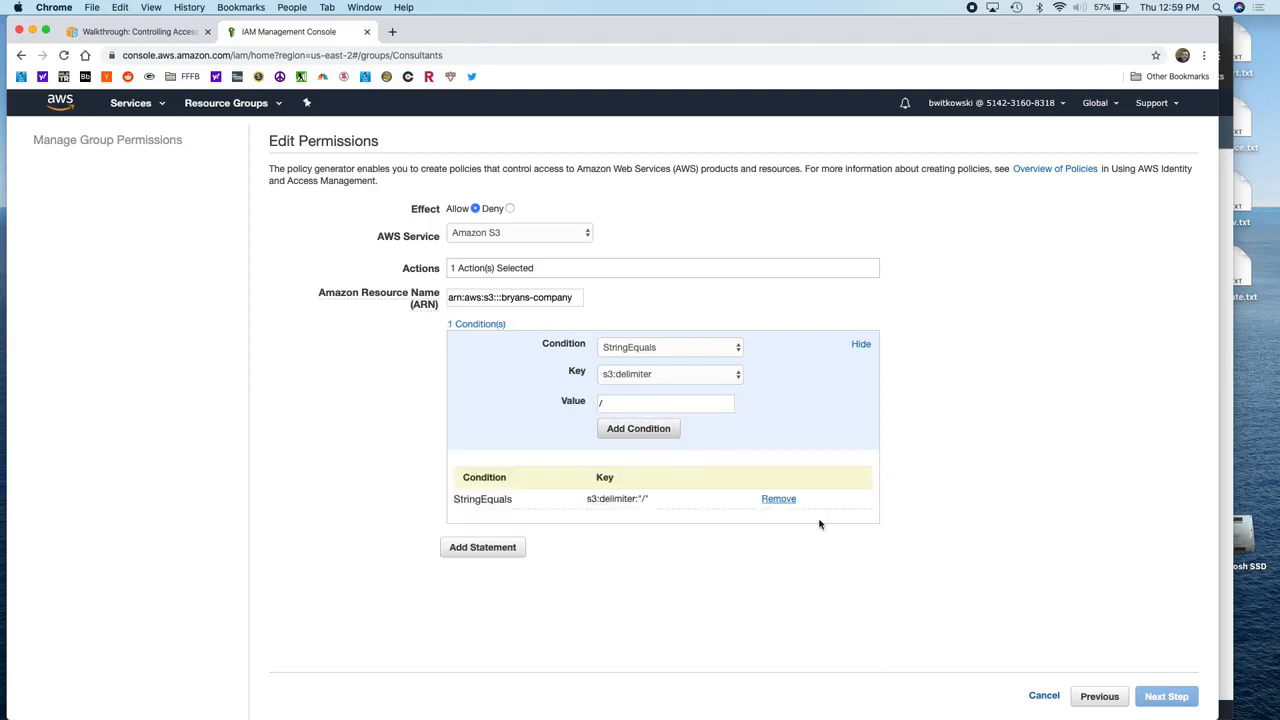
Step: Add an s3:prefix condition with value "" and add the Allow s3:ListBucket statement for bryans-company
{"action": "left_click", "coordinate": [735, 378]}
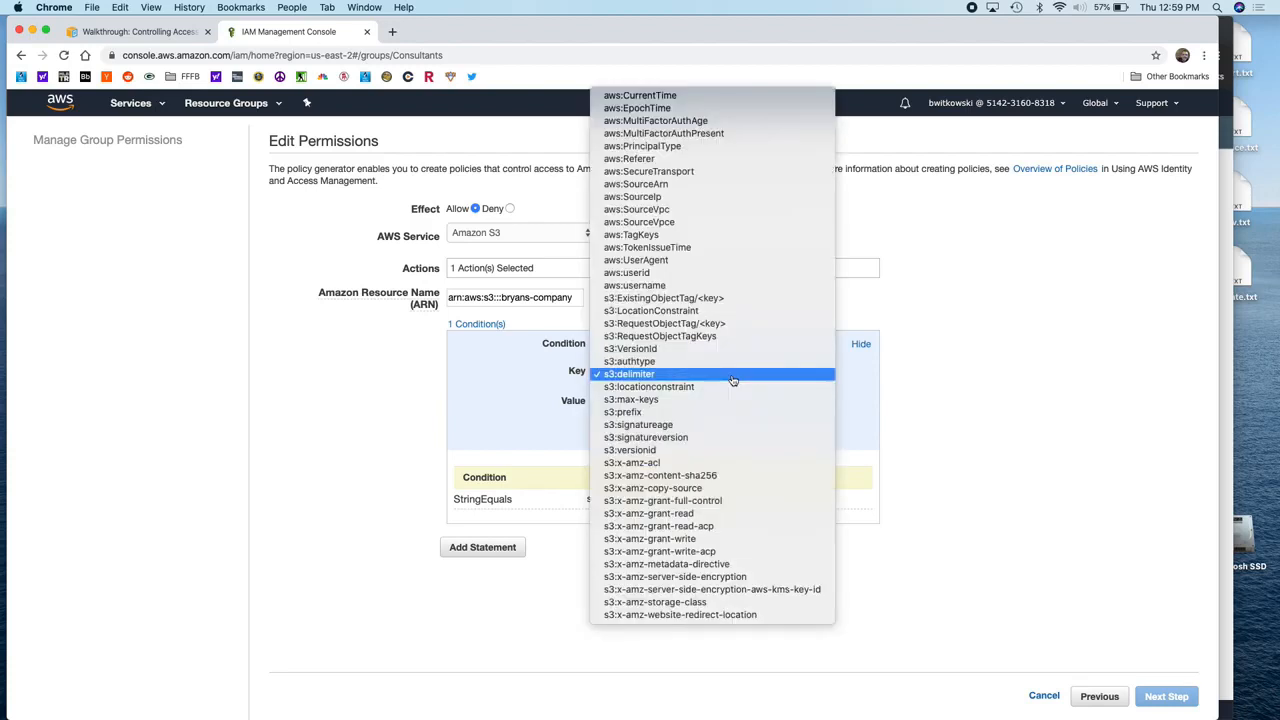
{"action": "left_click", "coordinate": [709, 413]}
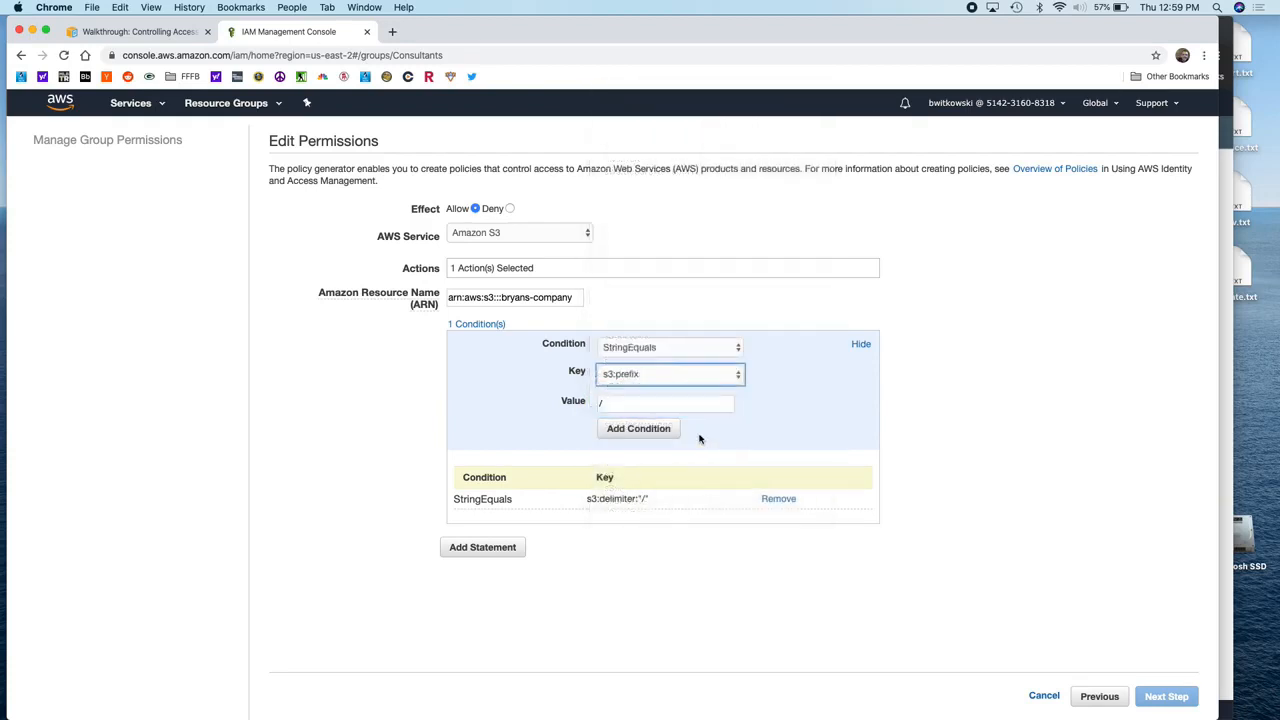
{"action": "left_click", "coordinate": [676, 404]}
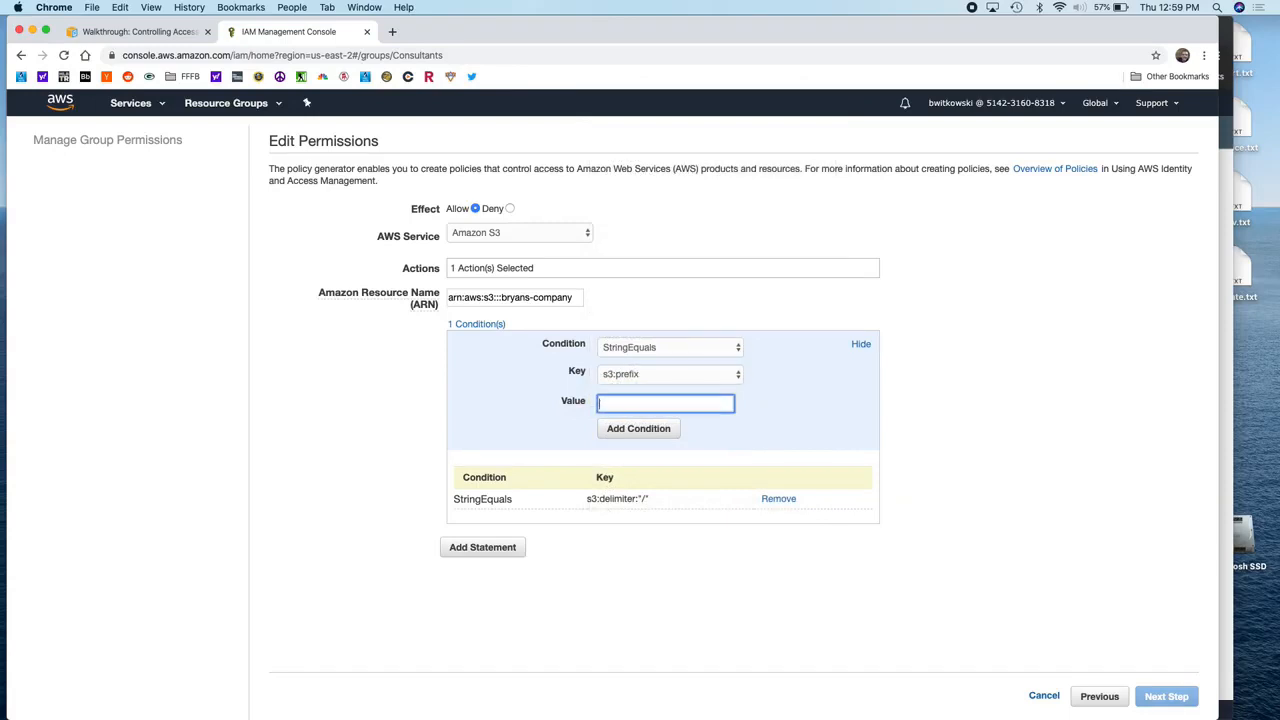
{"action": "left_click", "coordinate": [634, 436]}
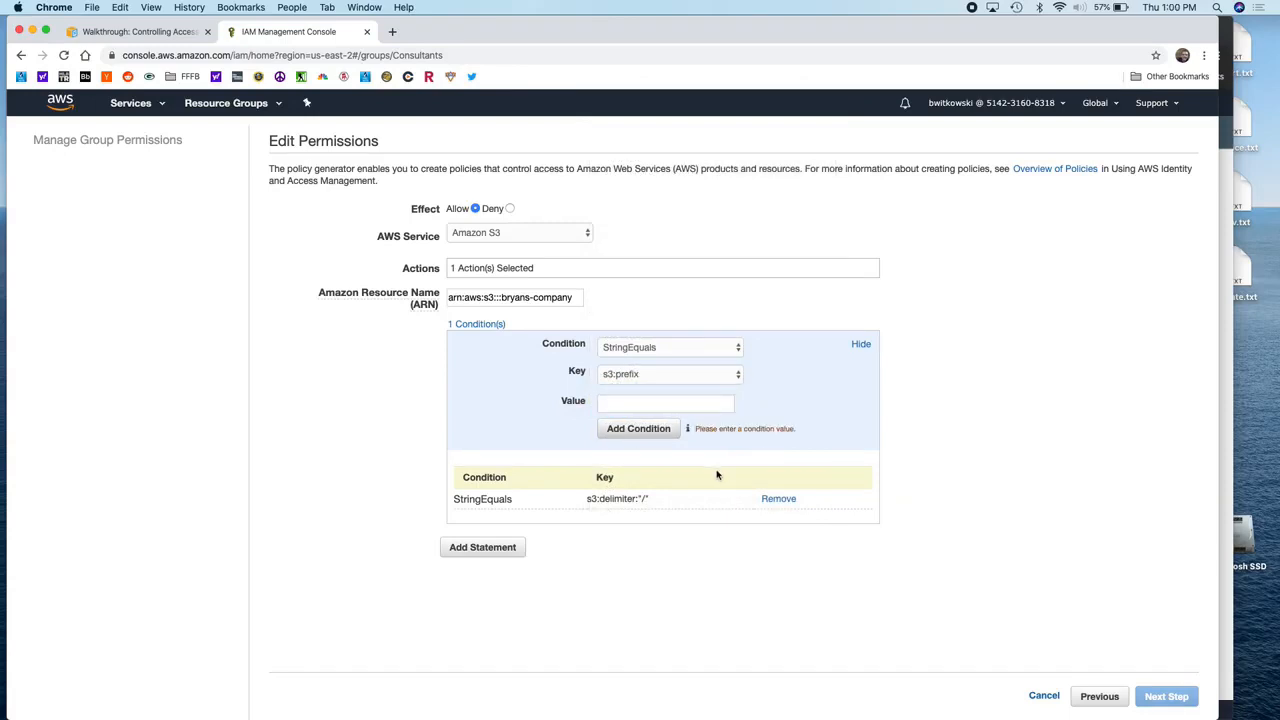
{"action": "left_click", "coordinate": [664, 404]}
{"action": "type", "text": "\"\""}
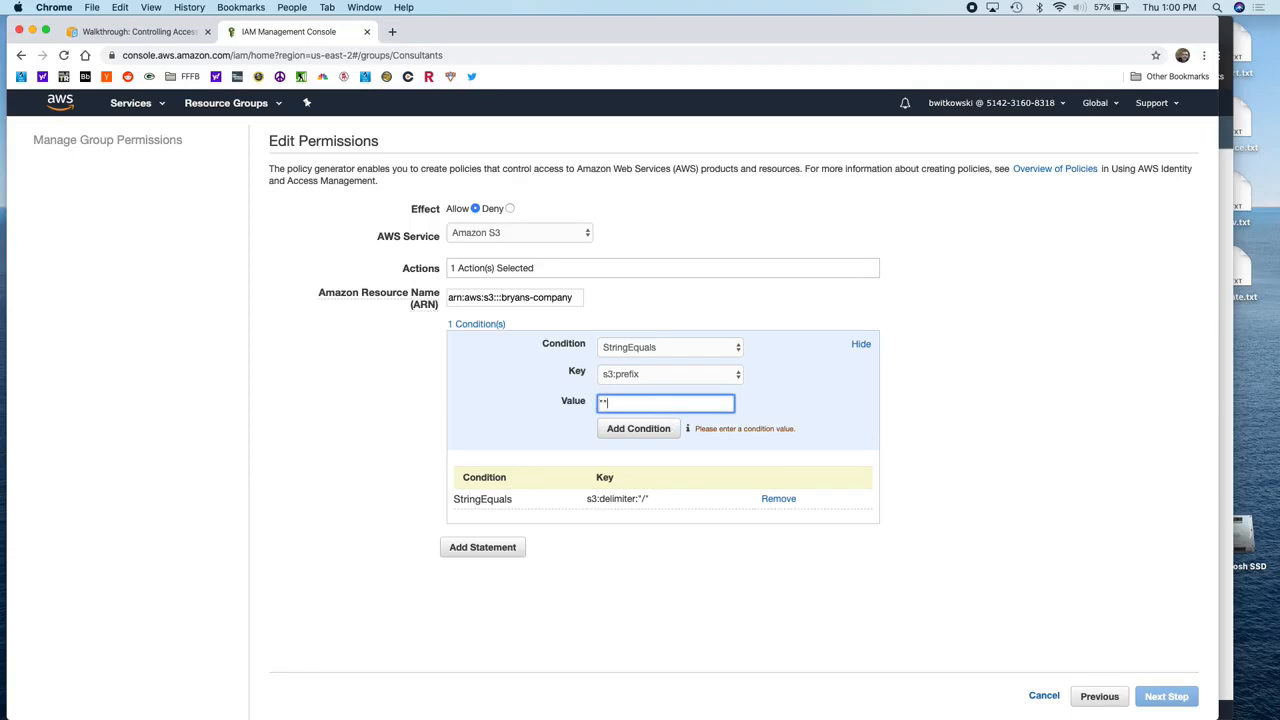
{"action": "left_click", "coordinate": [651, 433]}
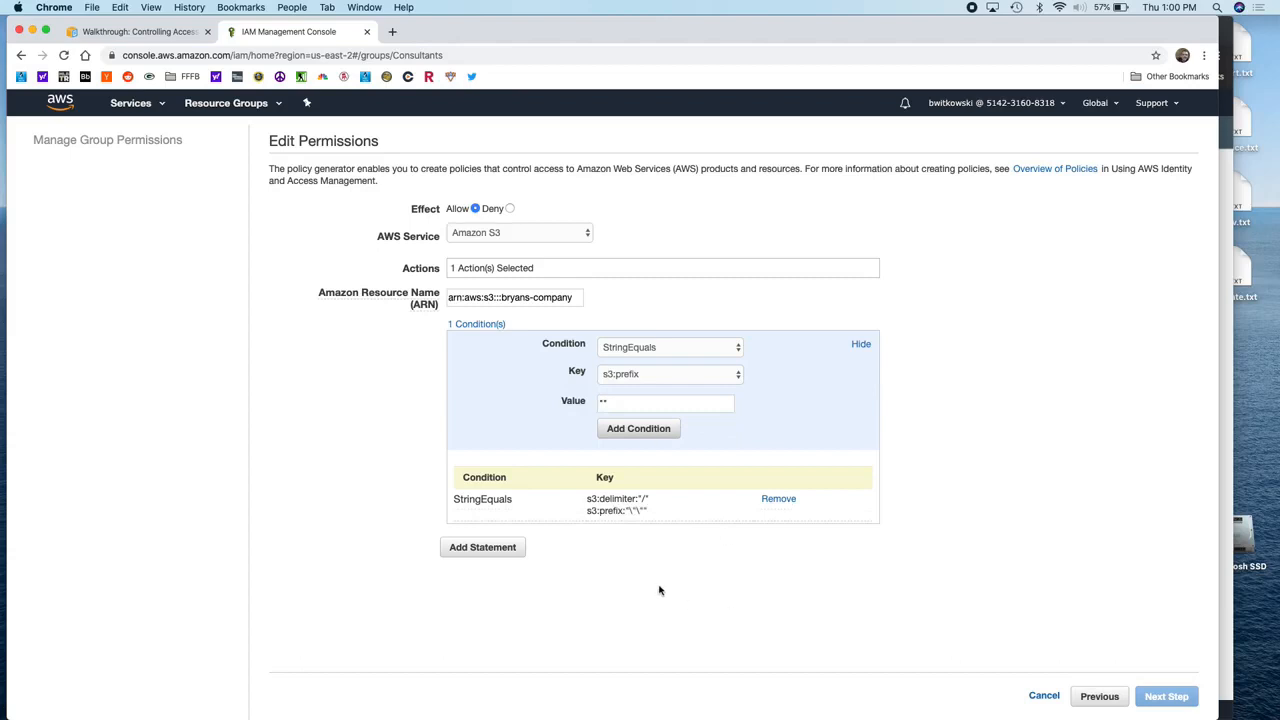
{"action": "left_click", "coordinate": [483, 548]}
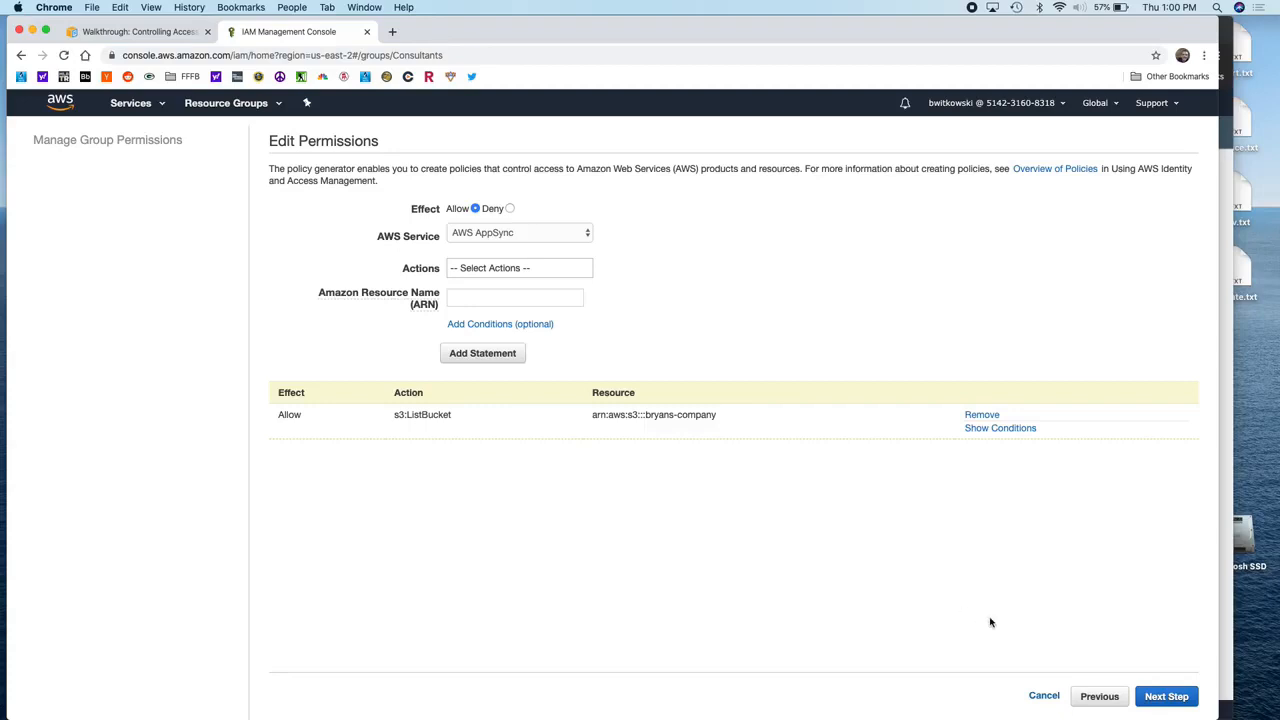
Step: In the policy review, delete the escaped characters so the s3:prefix value is an empty string
{"action": "left_click", "coordinate": [1170, 696]}
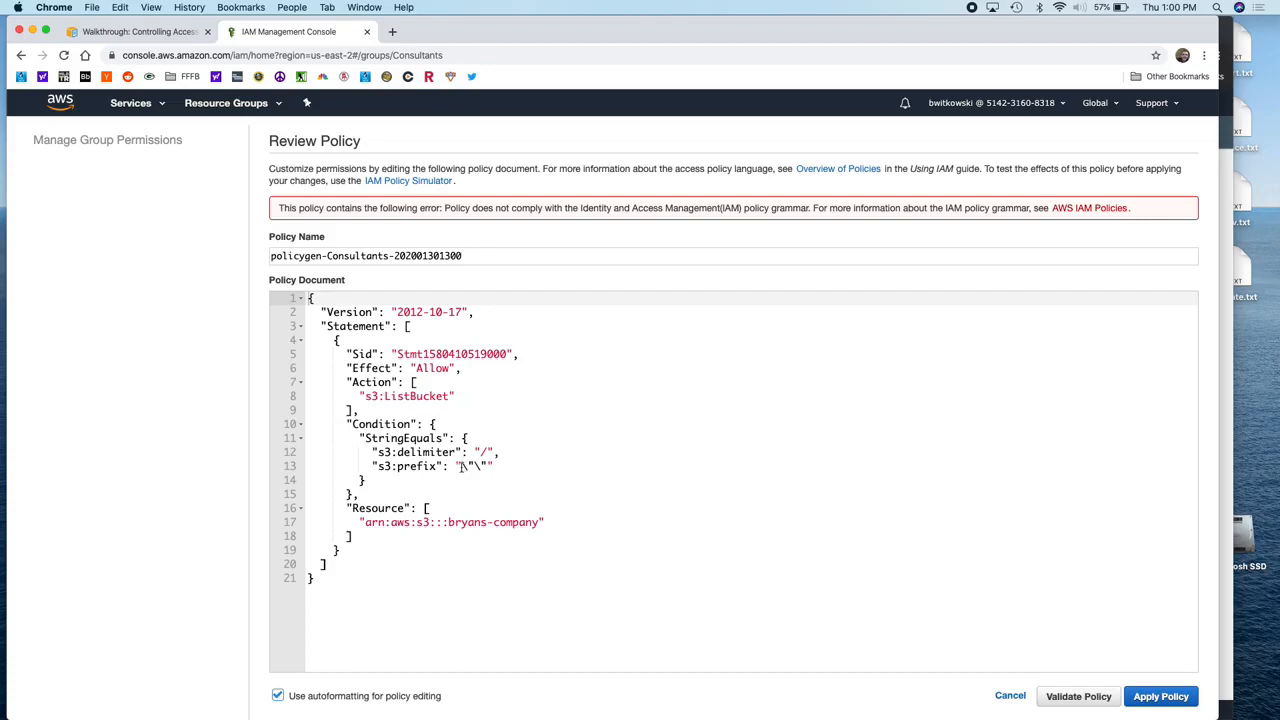
{"action": "left_click_drag", "start_coordinate": [461, 467], "coordinate": [488, 467]}
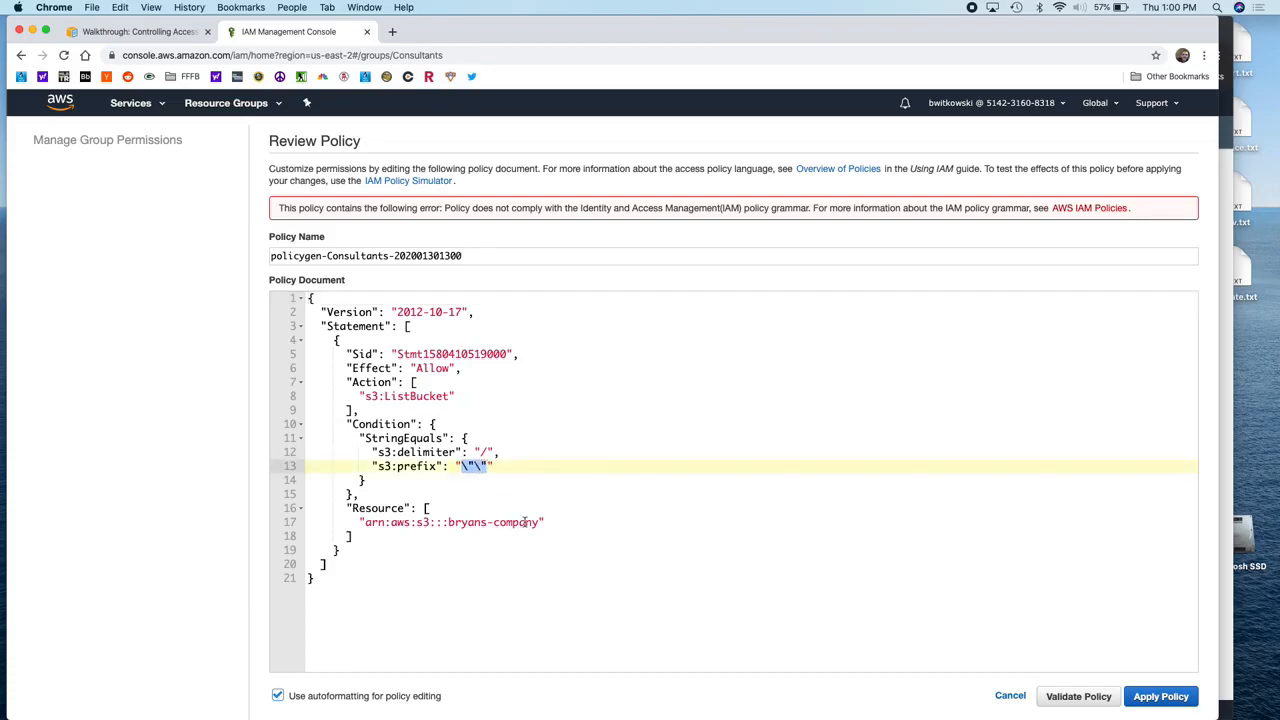
{"action": "key", "text": "BackSpace"}
Step: Apply the generated policy to Consultants and rename it AllowRootLevelListingOfBryansCompanyBucket
{"action": "left_click", "coordinate": [1161, 696]}
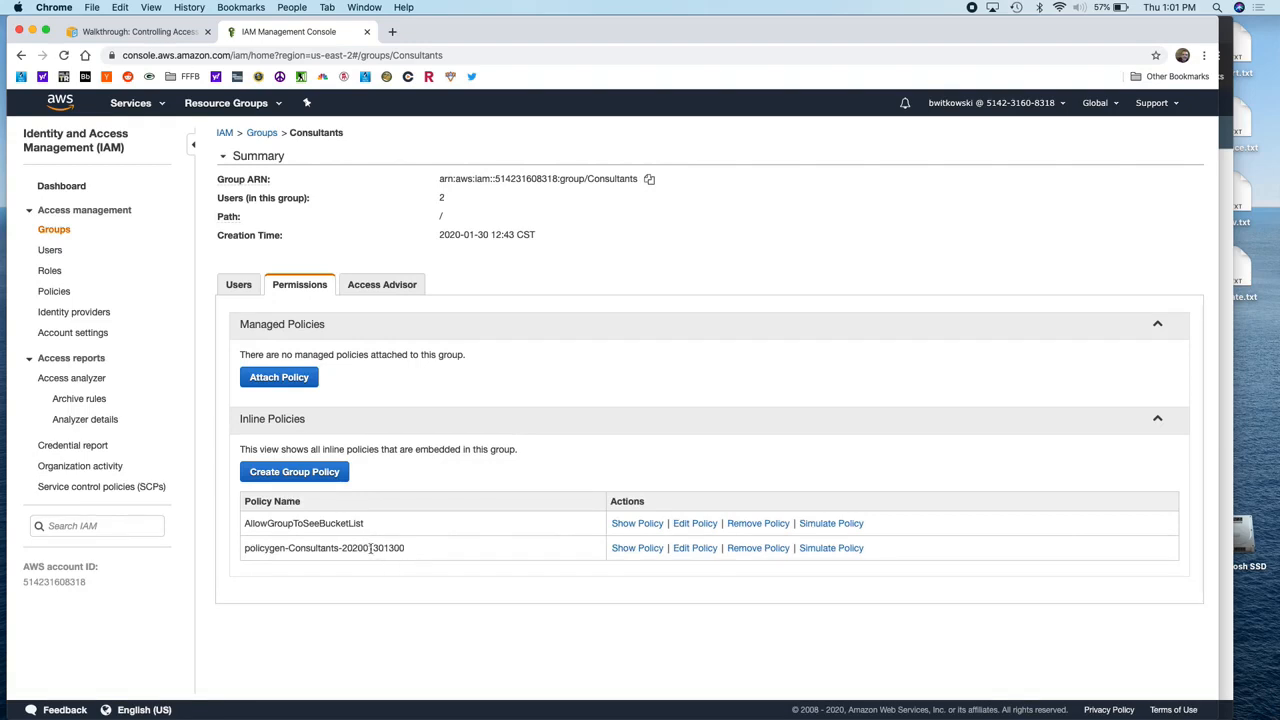
{"action": "left_click", "coordinate": [697, 549]}
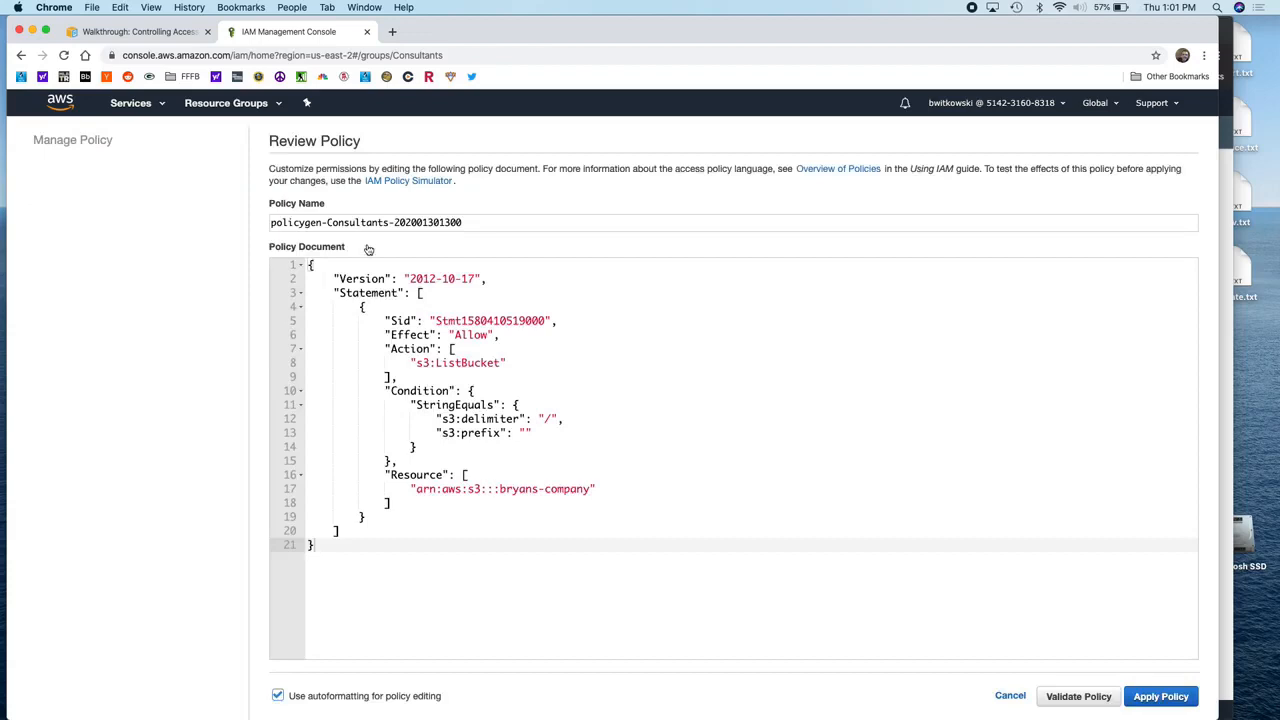
{"action": "triple_click", "coordinate": [391, 222]}
{"action": "type", "text": "A"}
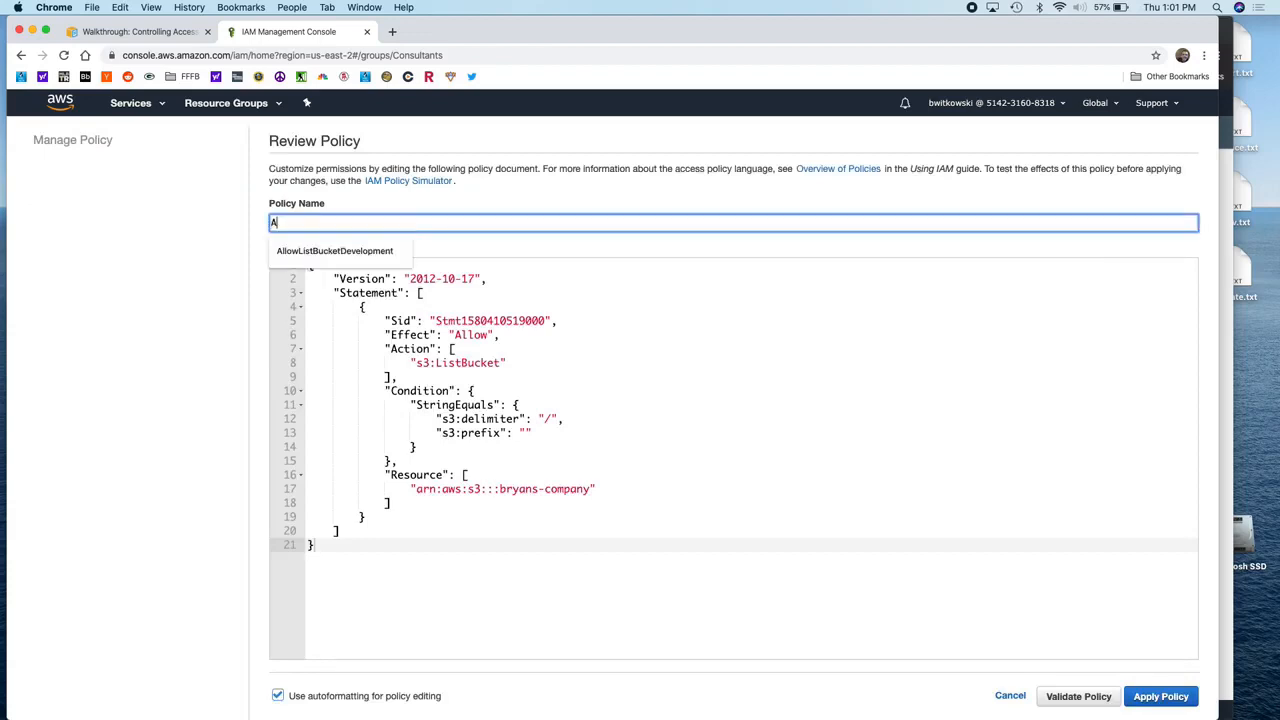
{"action": "type", "text": "llowRo"}
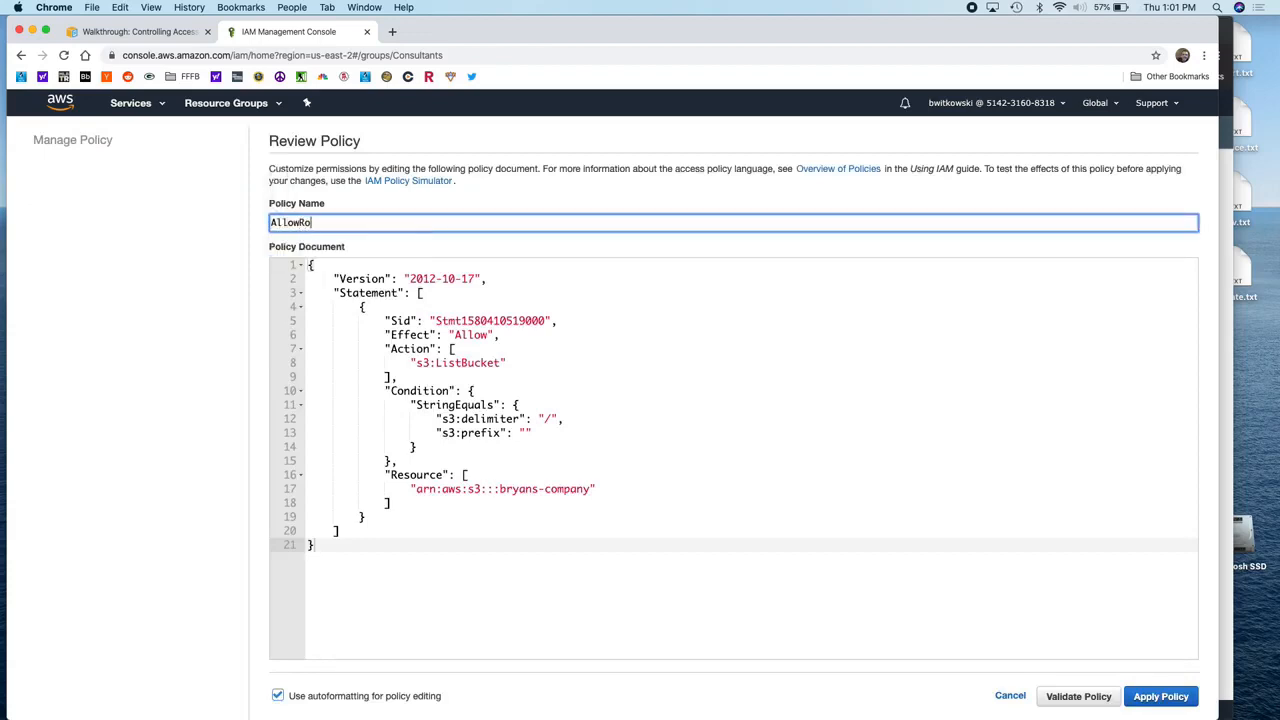
{"action": "type", "text": "otLevelListingOfBryansCompanyBucket"}
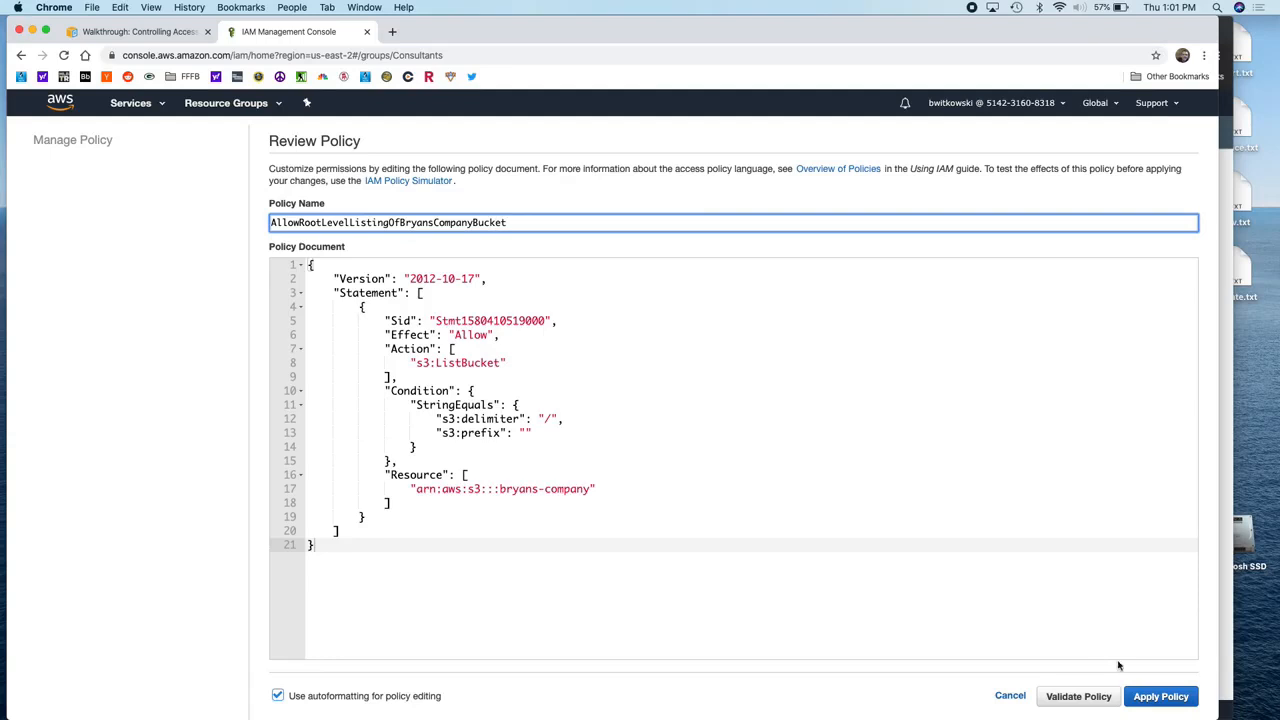
{"action": "left_click", "coordinate": [1158, 696]}
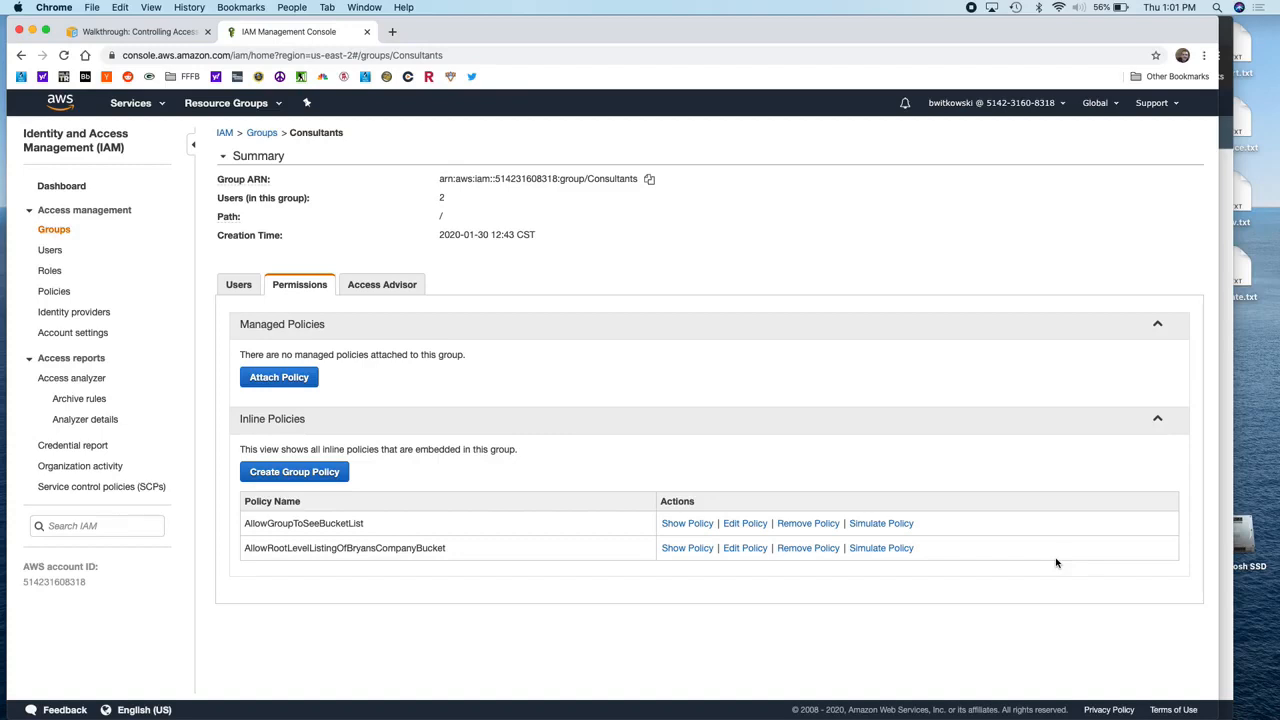
Step: In the incognito window, reload the S3 buckets page and open the bryans-company bucket
{"action": "left_click", "coordinate": [1226, 365]}
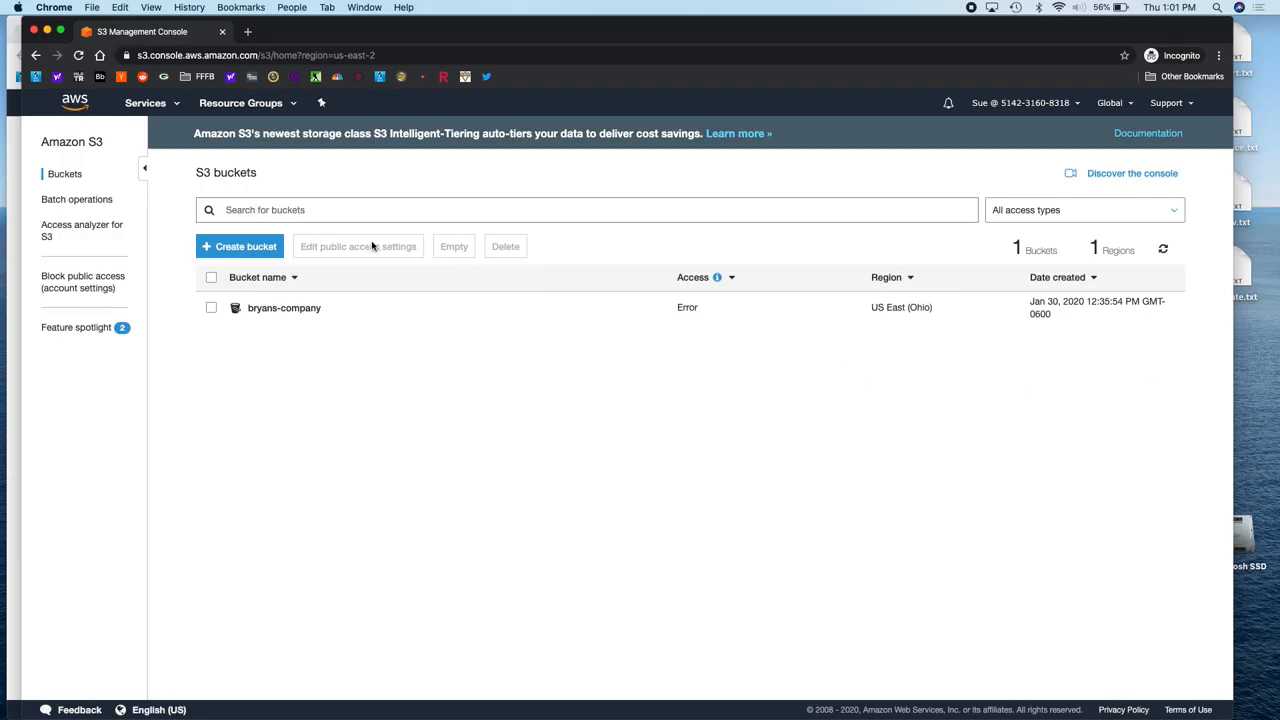
{"action": "left_click", "coordinate": [165, 105]}
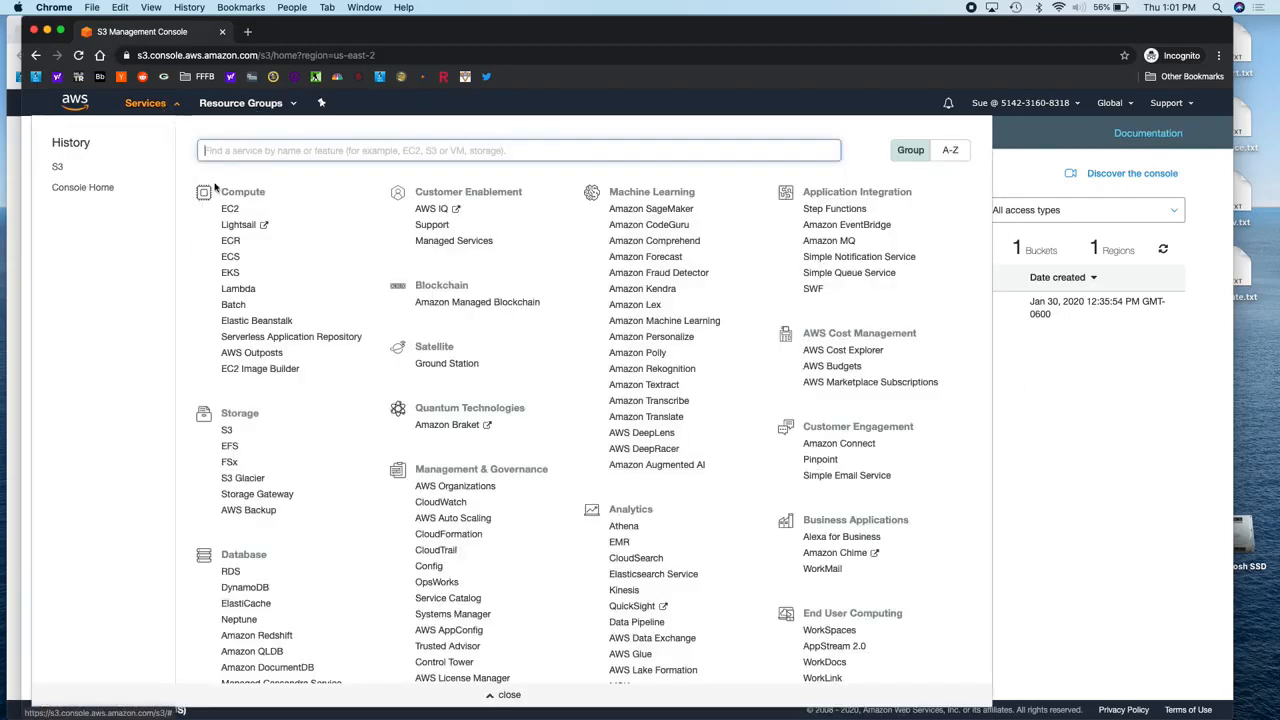
{"action": "left_click", "coordinate": [58, 171]}
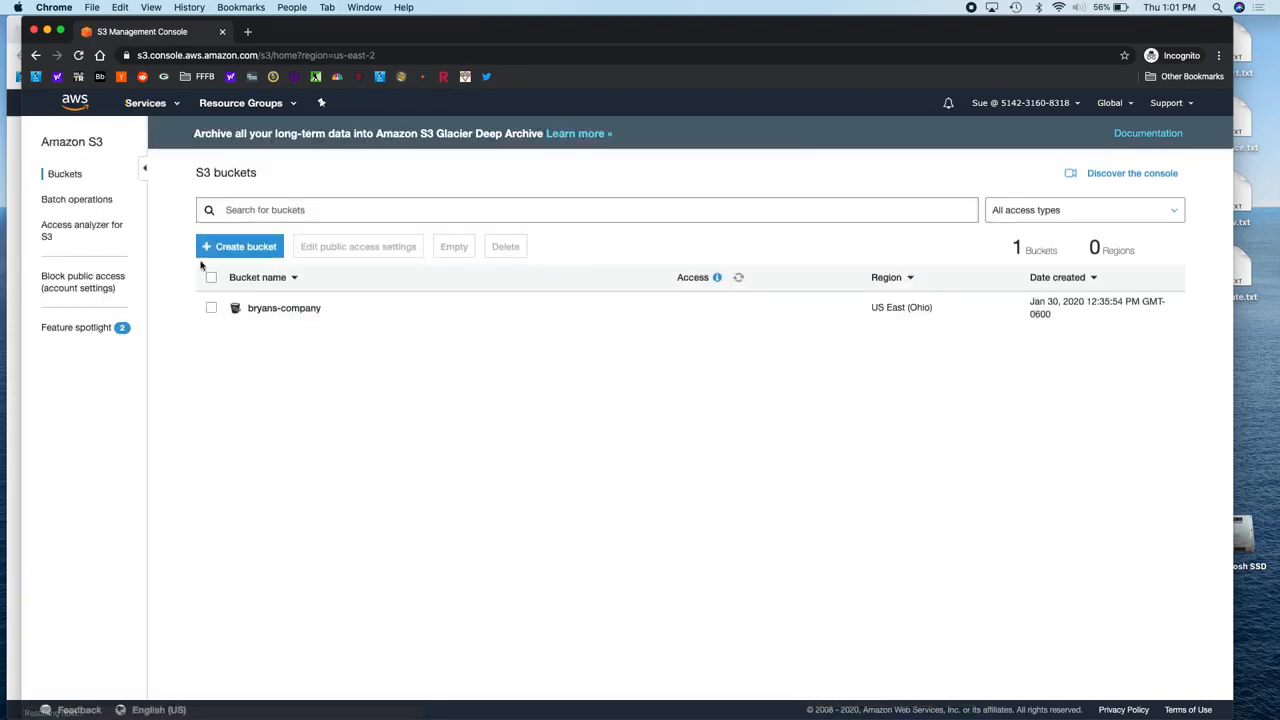
{"action": "left_click", "coordinate": [281, 310]}
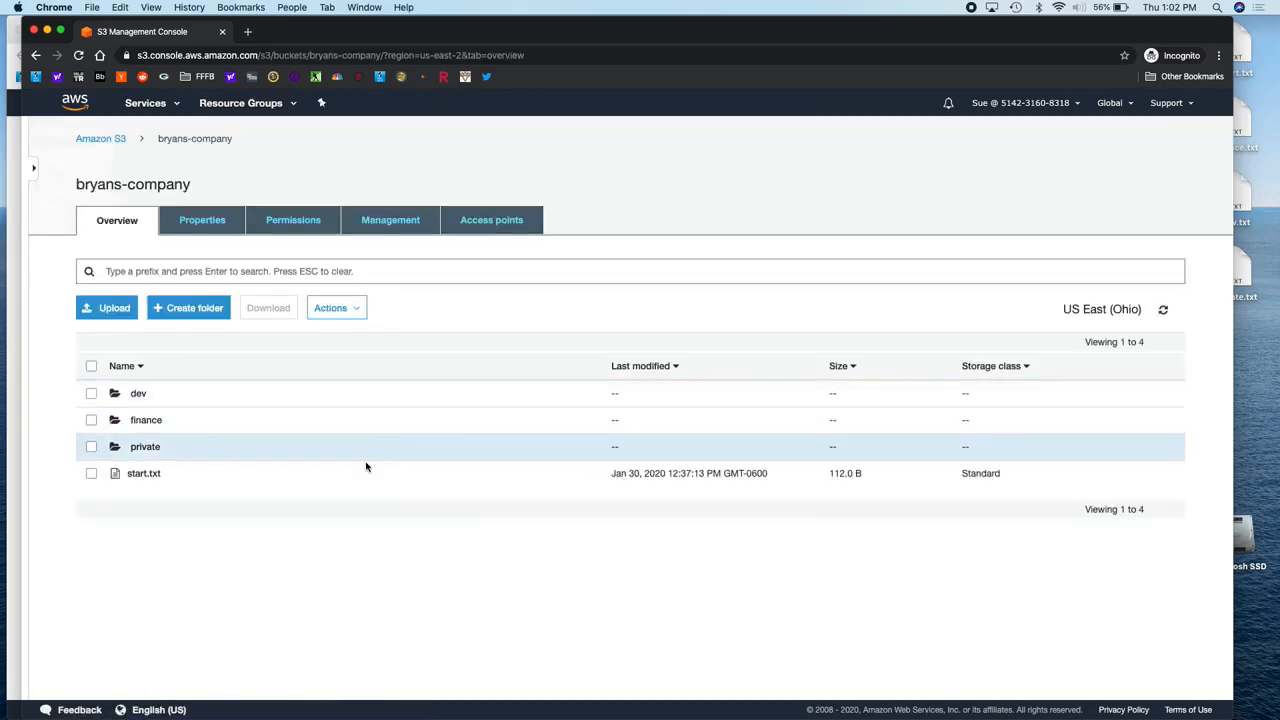
Step: Test access to start.txt and the dev, finance and private folders, returning to the root each time
{"action": "left_click", "coordinate": [145, 474]}
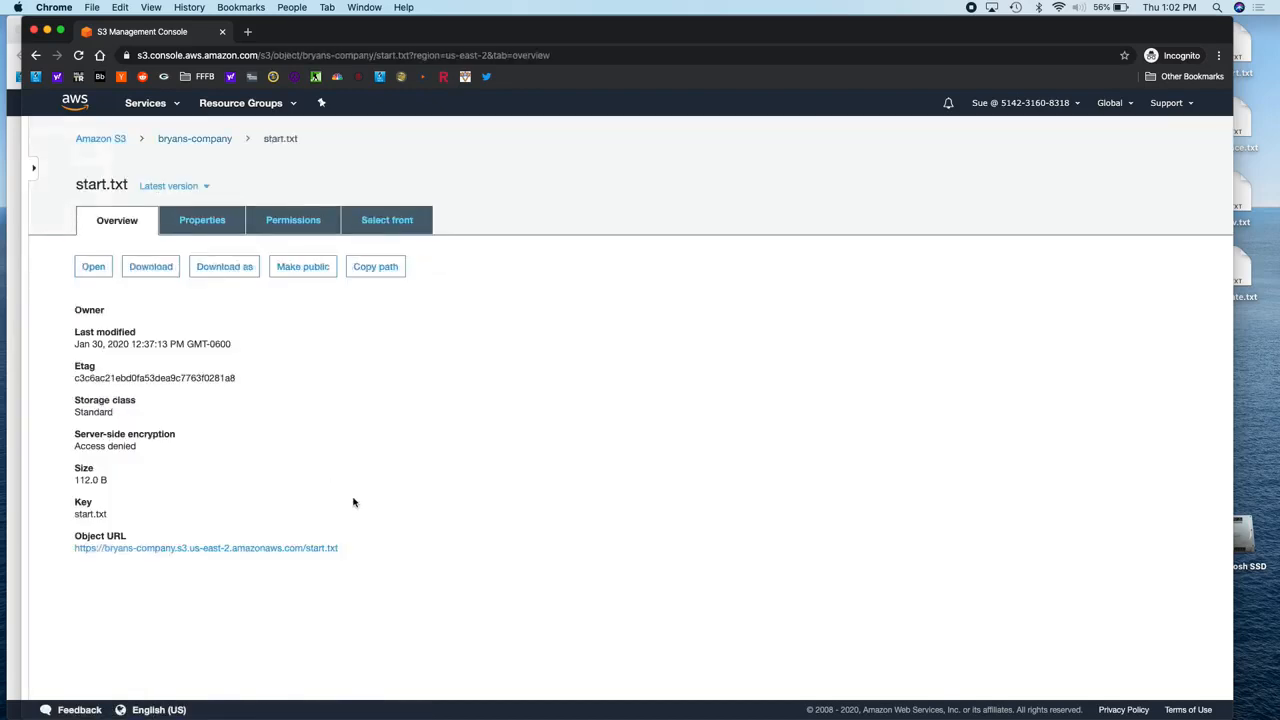
{"action": "left_click", "coordinate": [36, 56]}
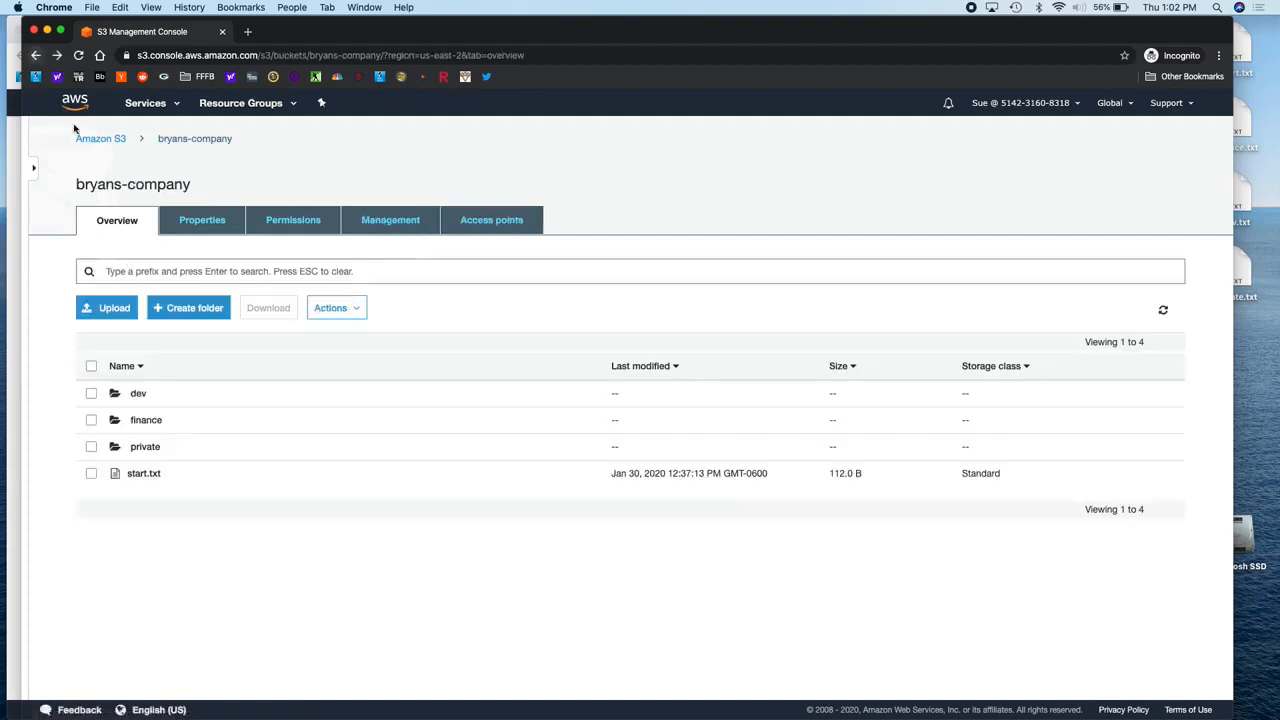
{"action": "left_click", "coordinate": [136, 391]}
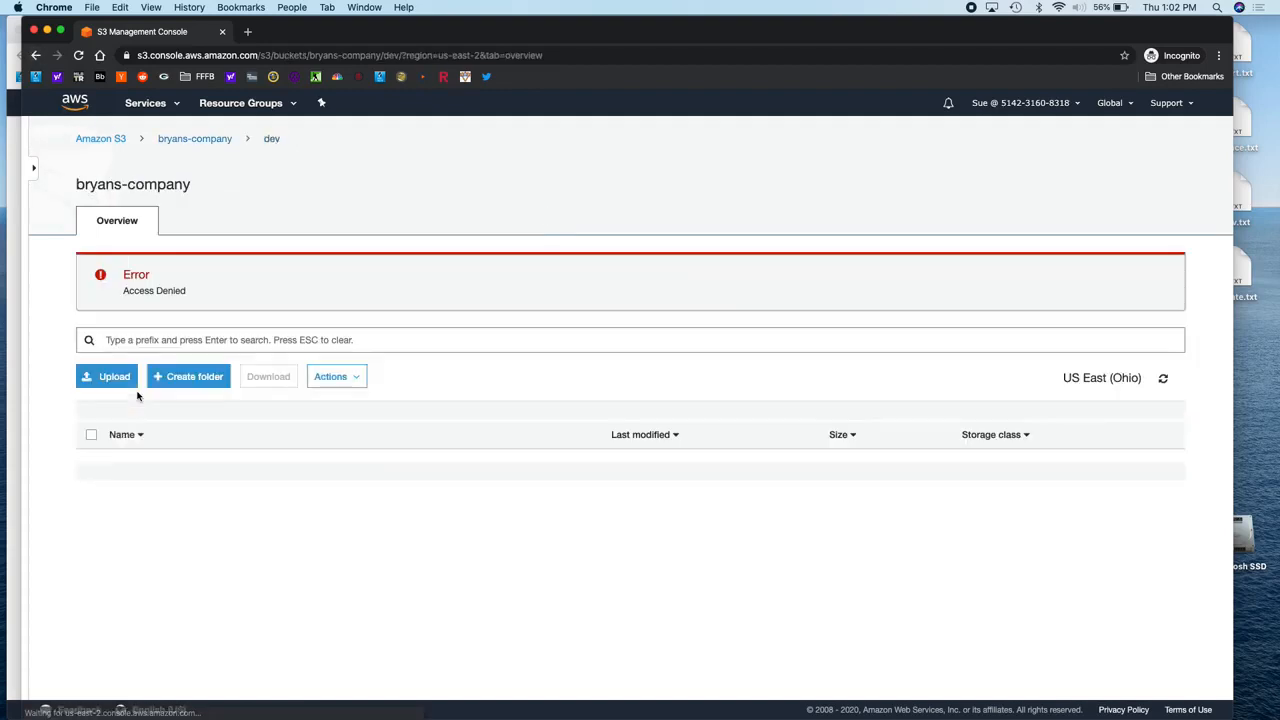
{"action": "left_click", "coordinate": [37, 57]}
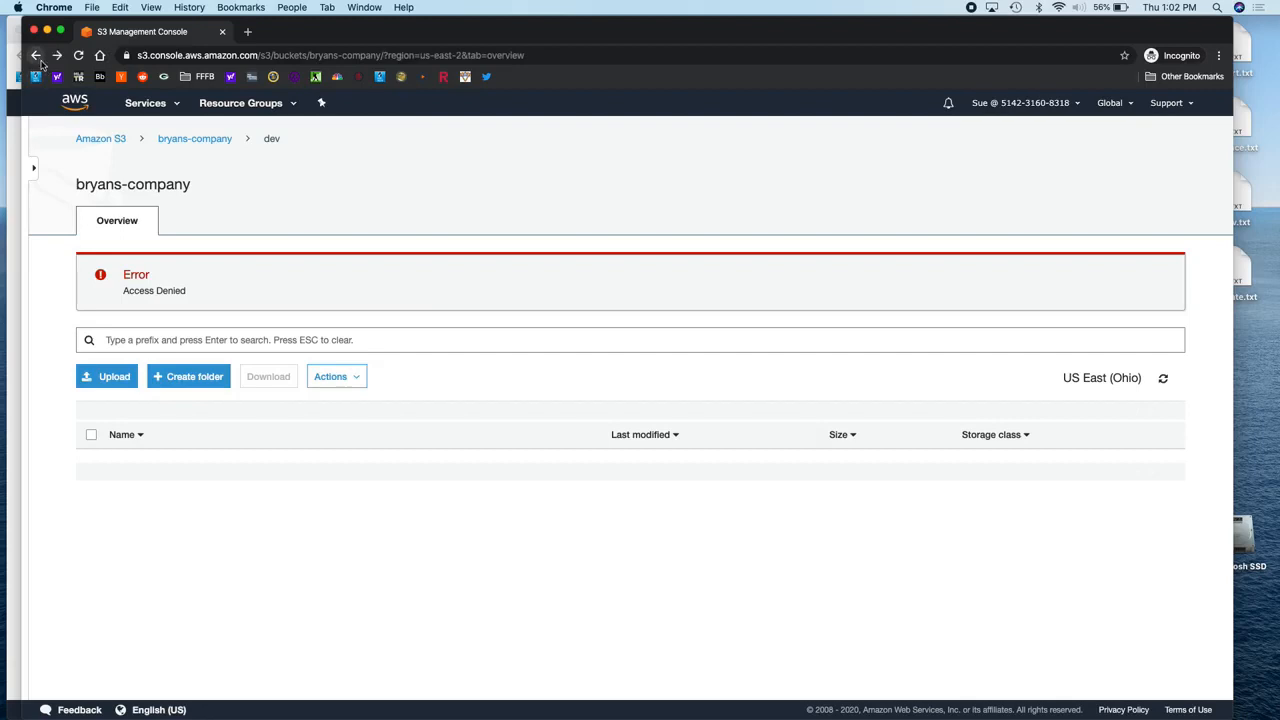
{"action": "left_click", "coordinate": [140, 417]}
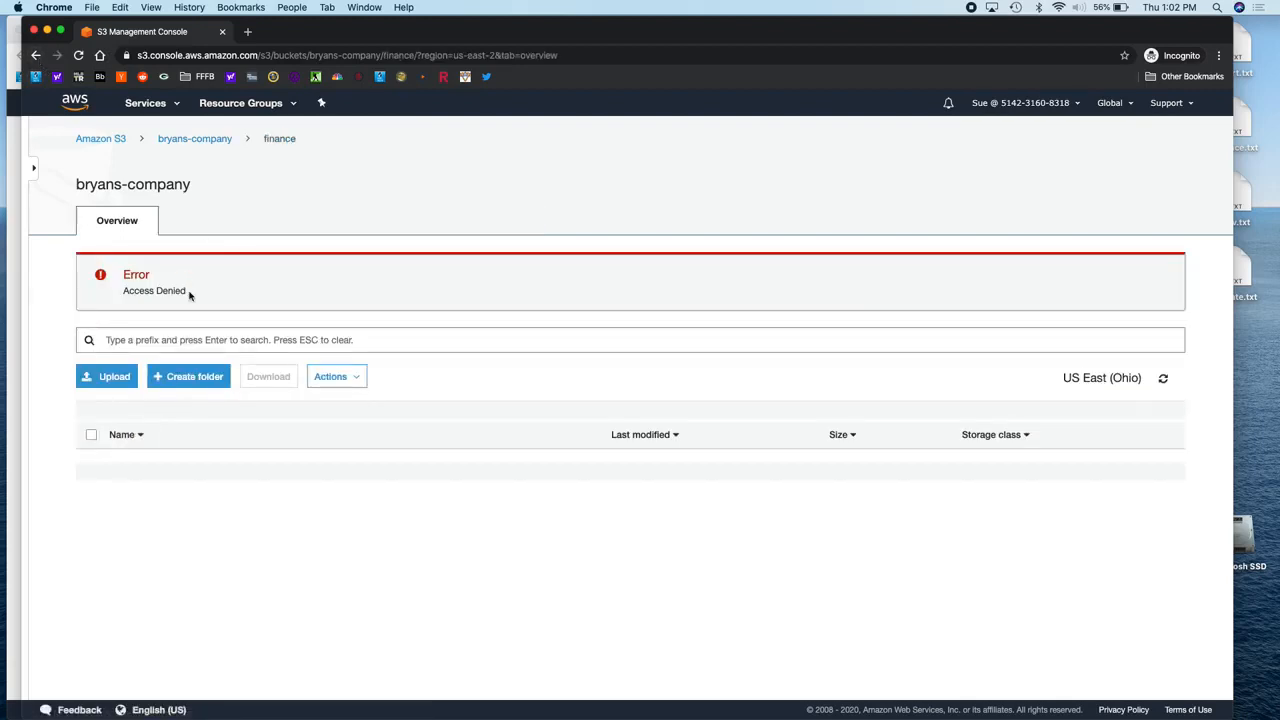
{"action": "left_click", "coordinate": [37, 56]}
{"action": "left_click", "coordinate": [163, 447]}
{"action": "left_click", "coordinate": [37, 56]}
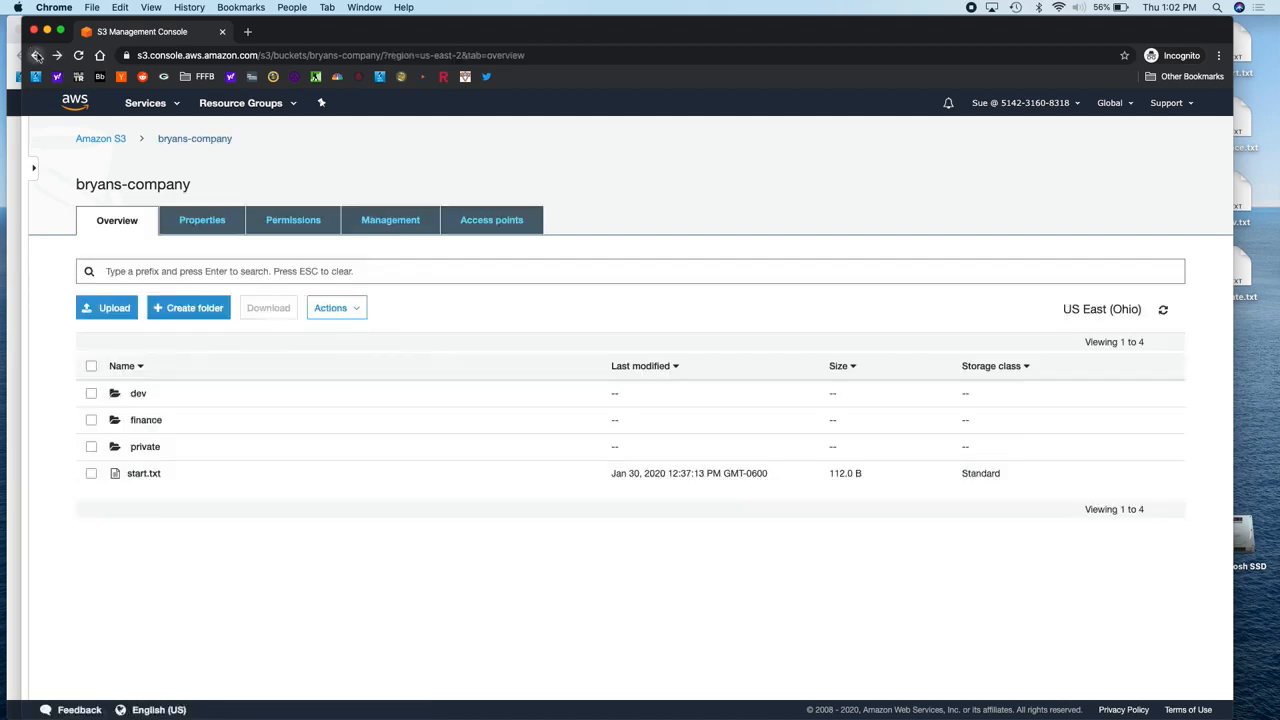
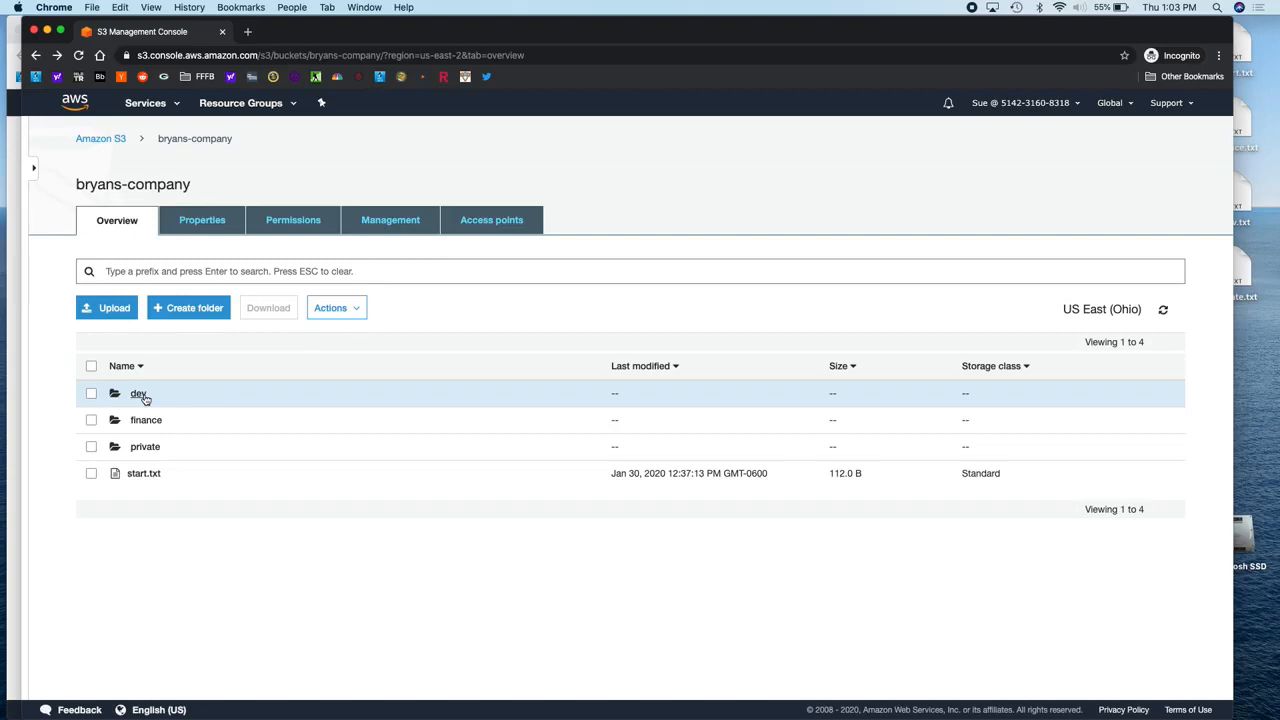
Step: Test the dev and finance folders, both Access Denied, then return to the IAM console window
{"action": "left_click", "coordinate": [139, 394]}
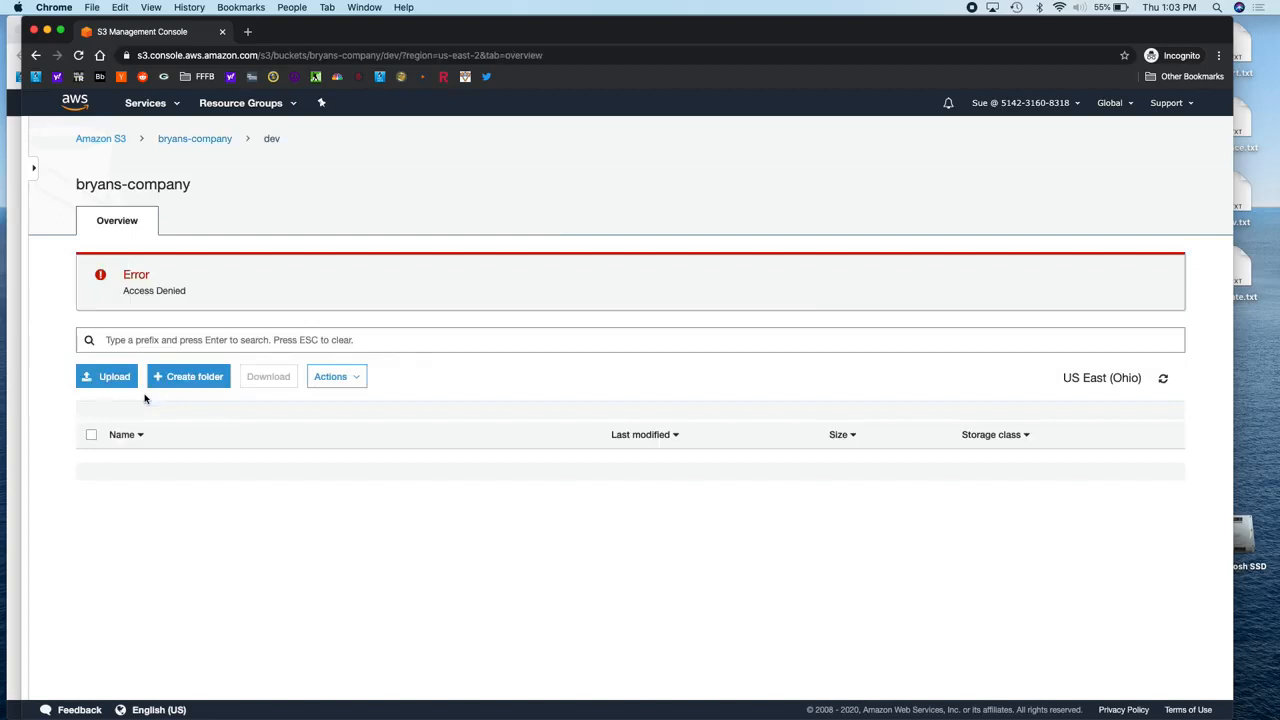
{"action": "scroll", "coordinate": [144, 399], "scroll_direction": "left", "scroll_amount": 5}
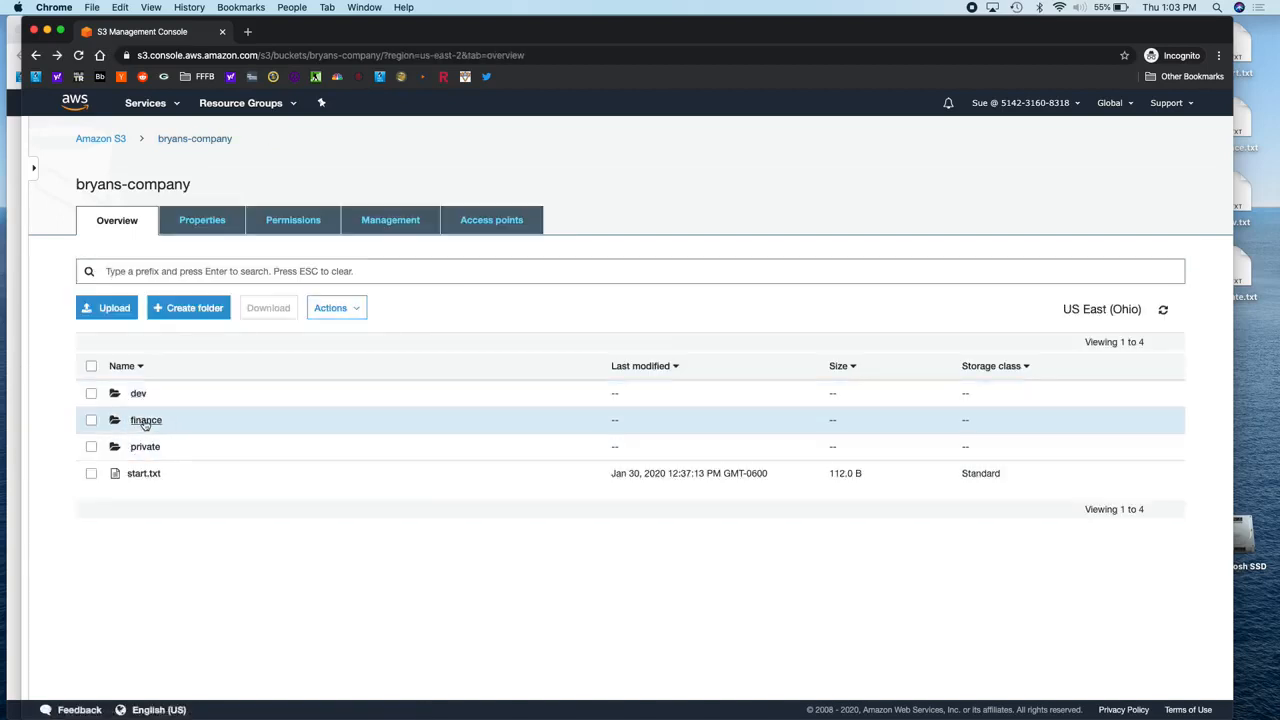
{"action": "left_click", "coordinate": [145, 421]}
{"action": "scroll", "coordinate": [254, 486], "scroll_direction": "left", "scroll_amount": 5}
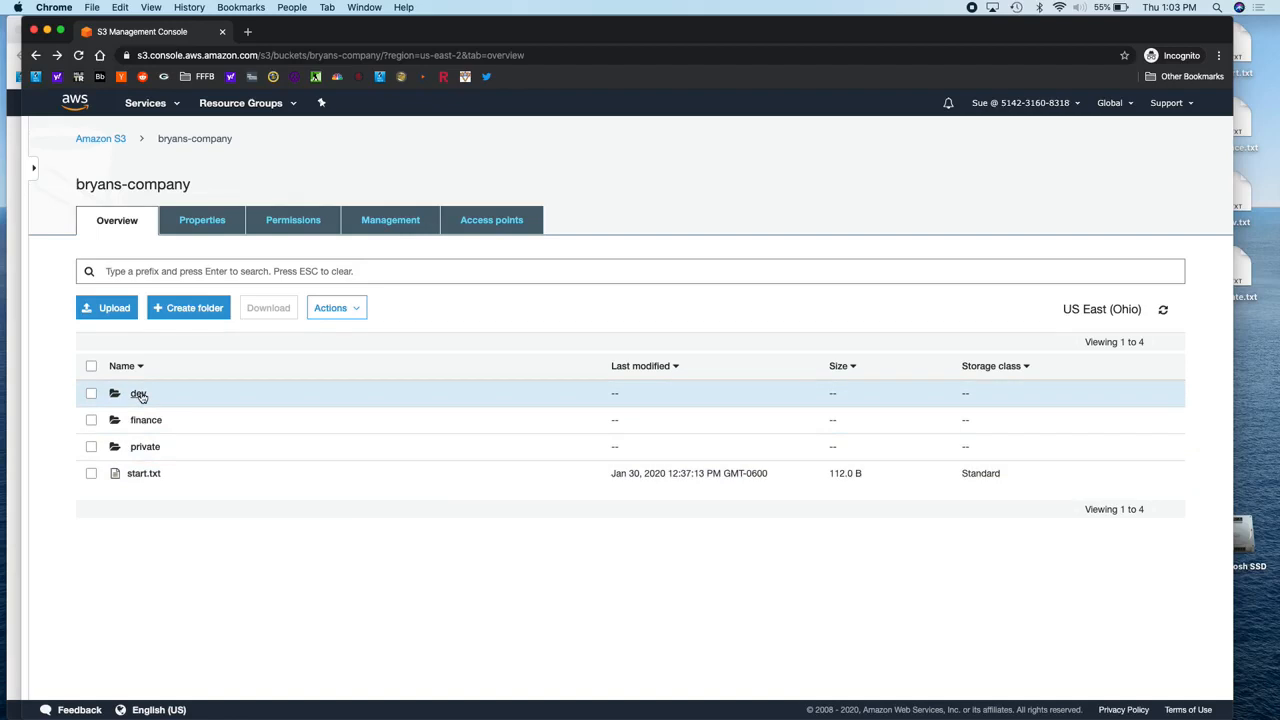
{"action": "left_click", "coordinate": [15, 346]}
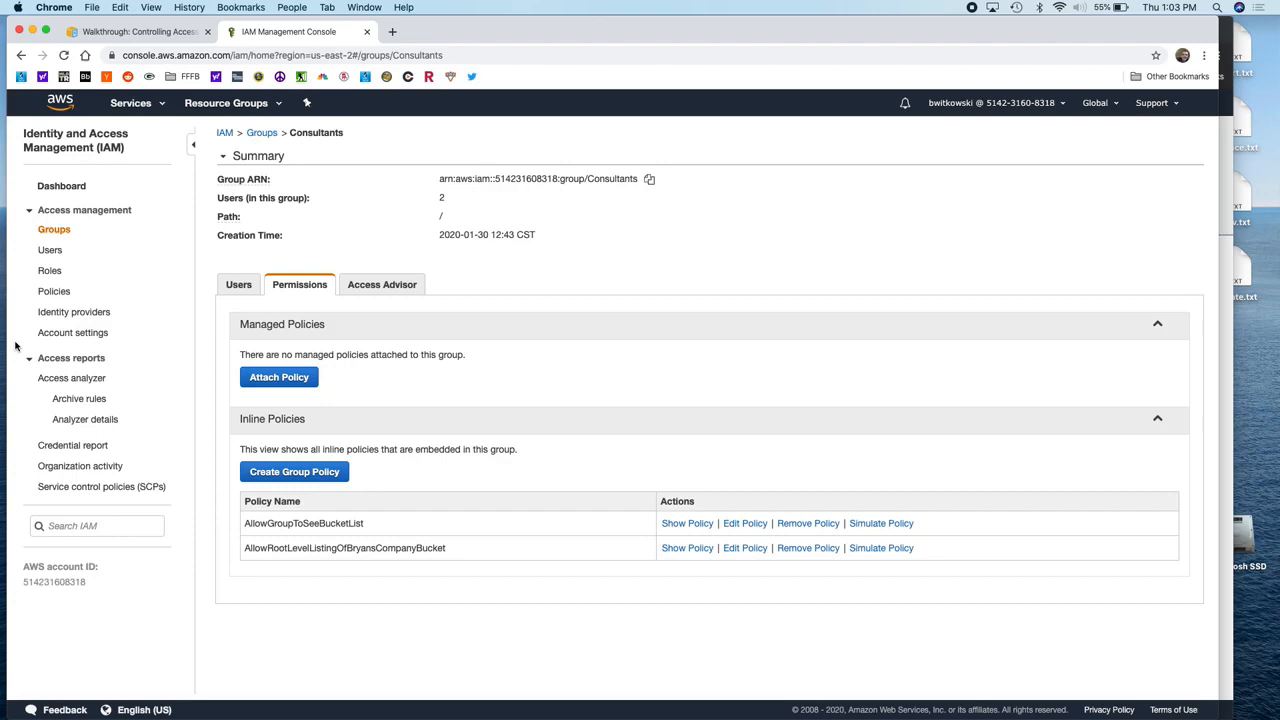
Step: Create an IAM group named Developers, skipping policy attachment
{"action": "left_click", "coordinate": [56, 231]}
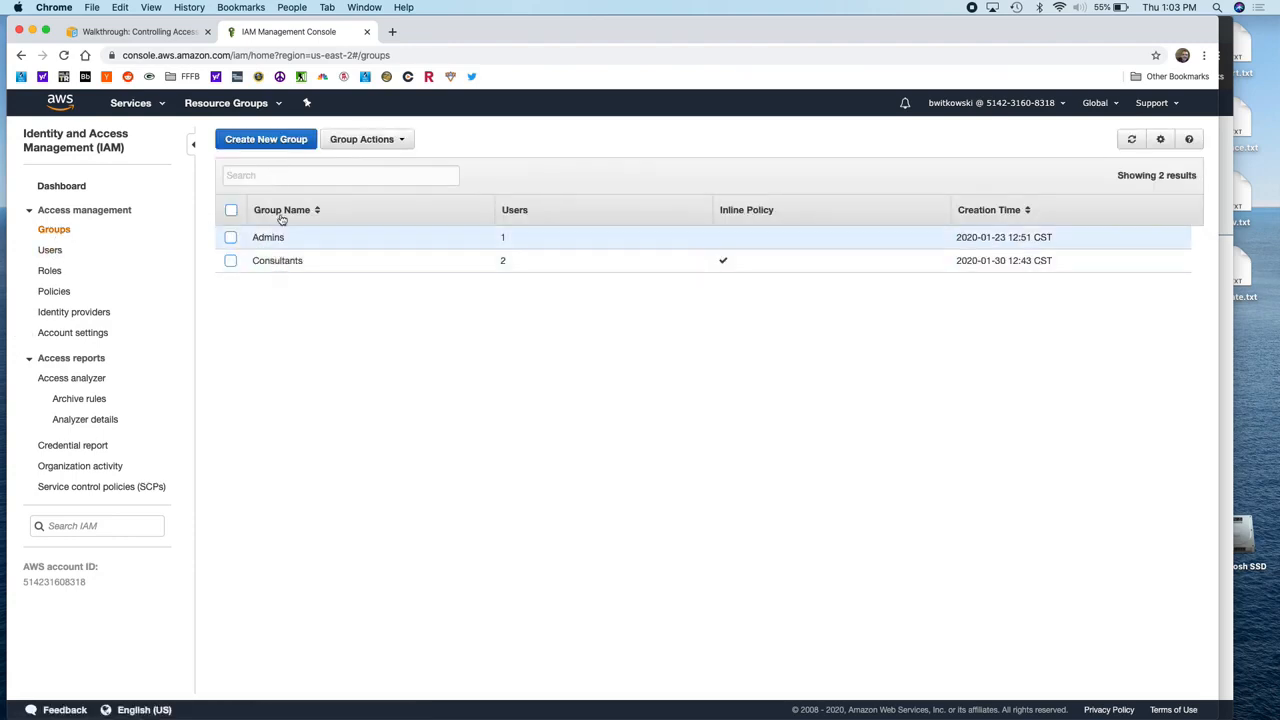
{"action": "left_click", "coordinate": [294, 140]}
{"action": "type", "text": "Developers"}
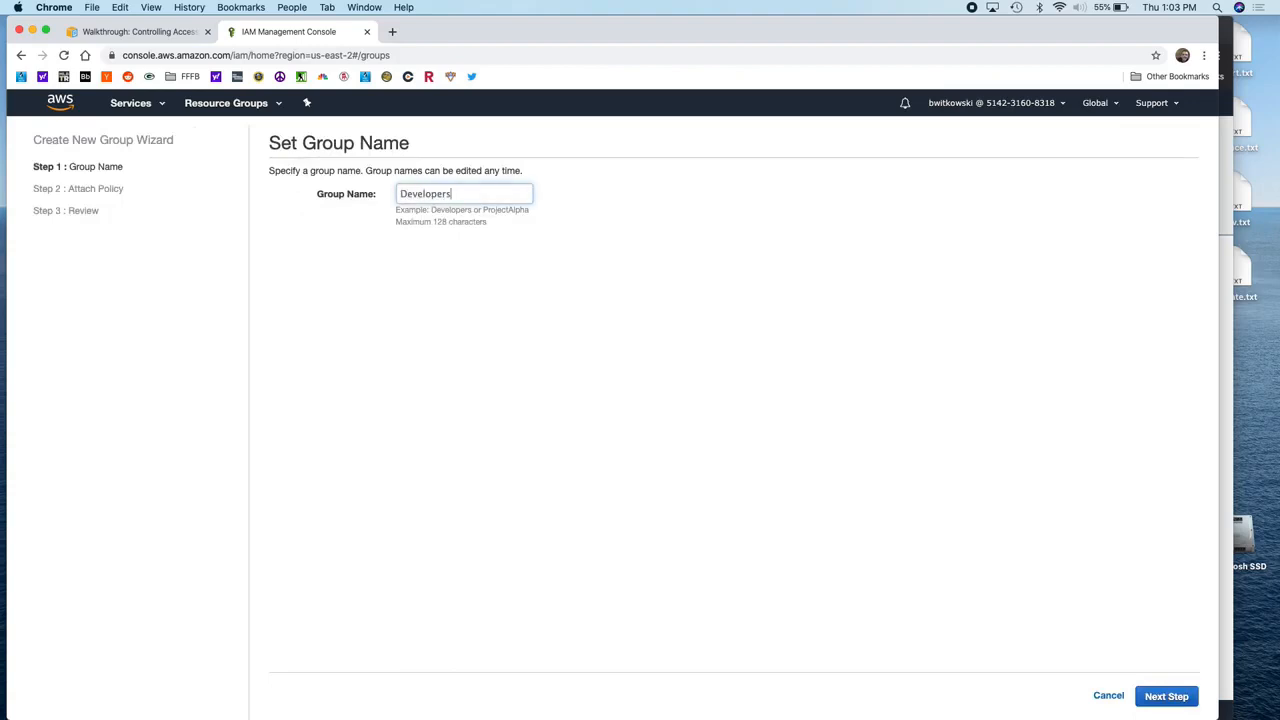
{"action": "left_click", "coordinate": [1170, 694]}
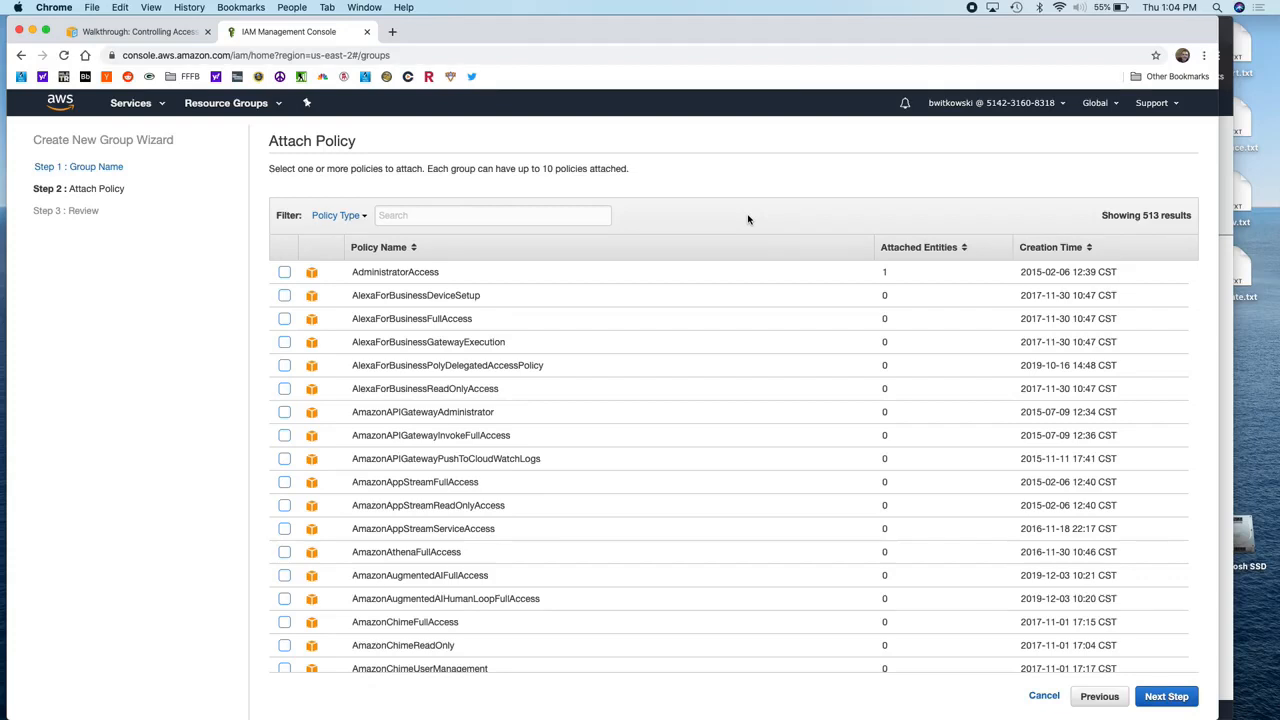
{"action": "left_click", "coordinate": [1170, 703]}
{"action": "left_click", "coordinate": [1170, 703]}
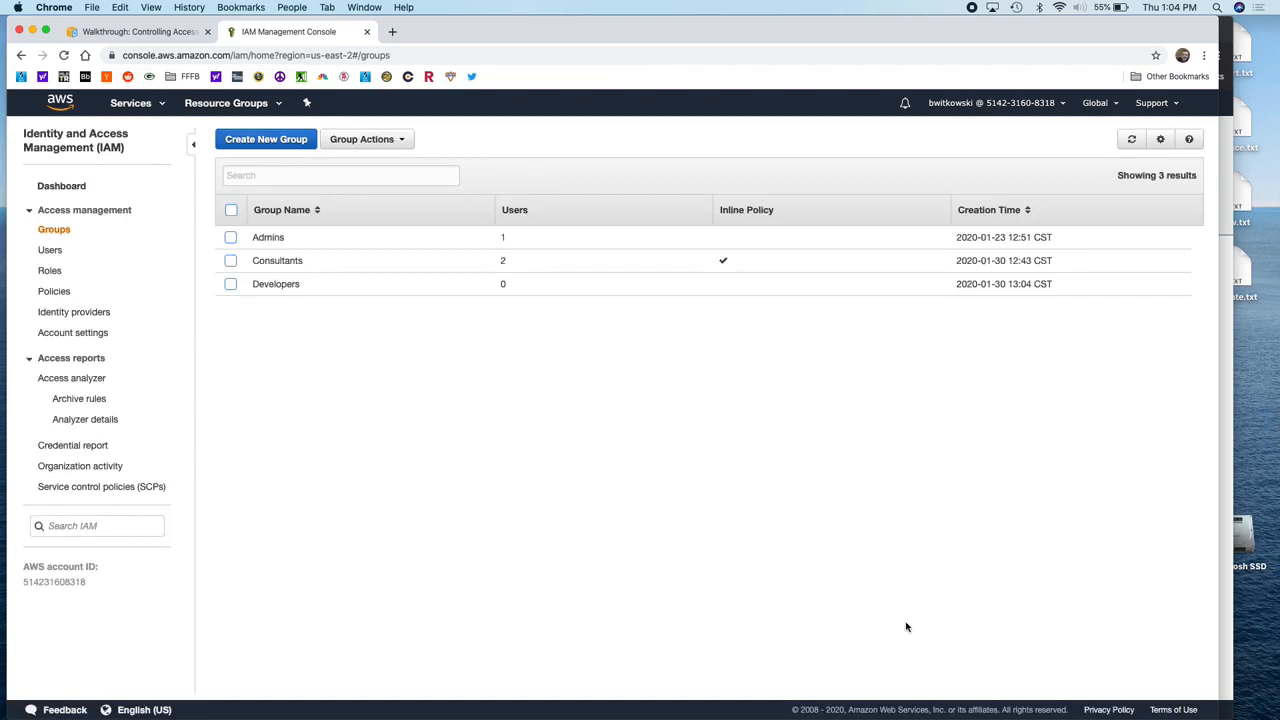
Step: Add both users to the Developers group
{"action": "left_click", "coordinate": [284, 288]}
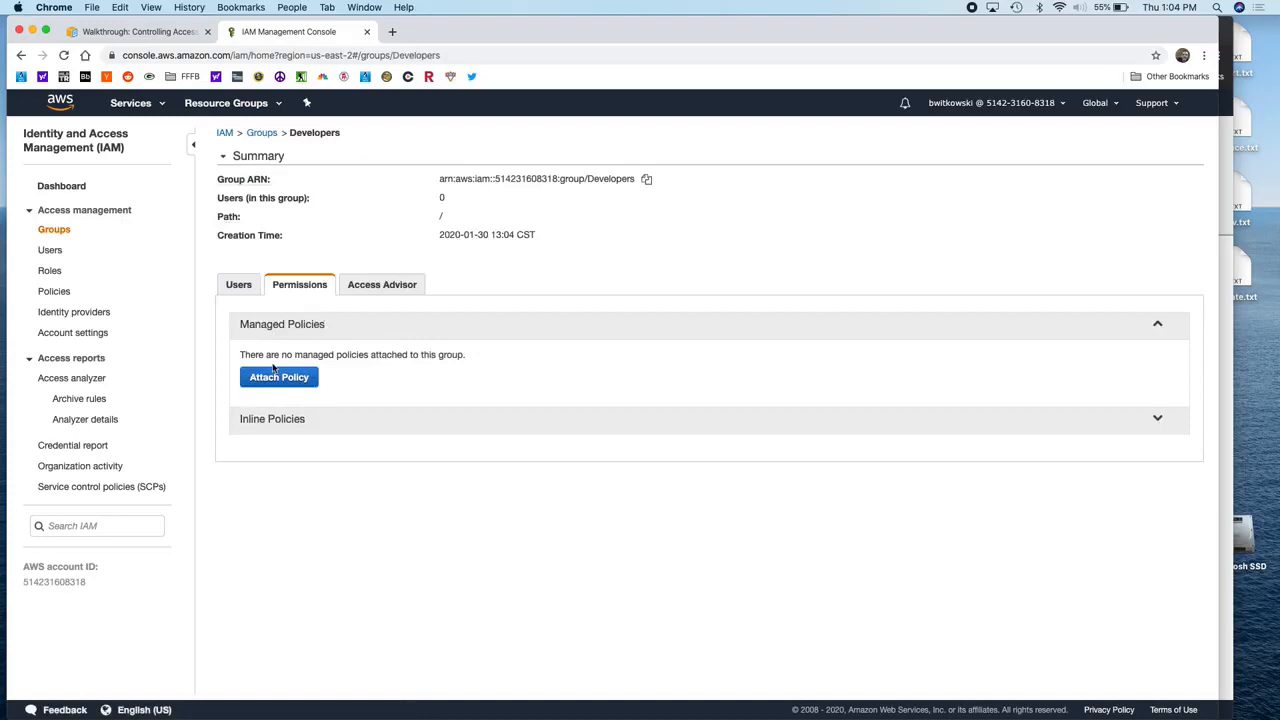
{"action": "left_click", "coordinate": [238, 288]}
{"action": "left_click", "coordinate": [280, 342]}
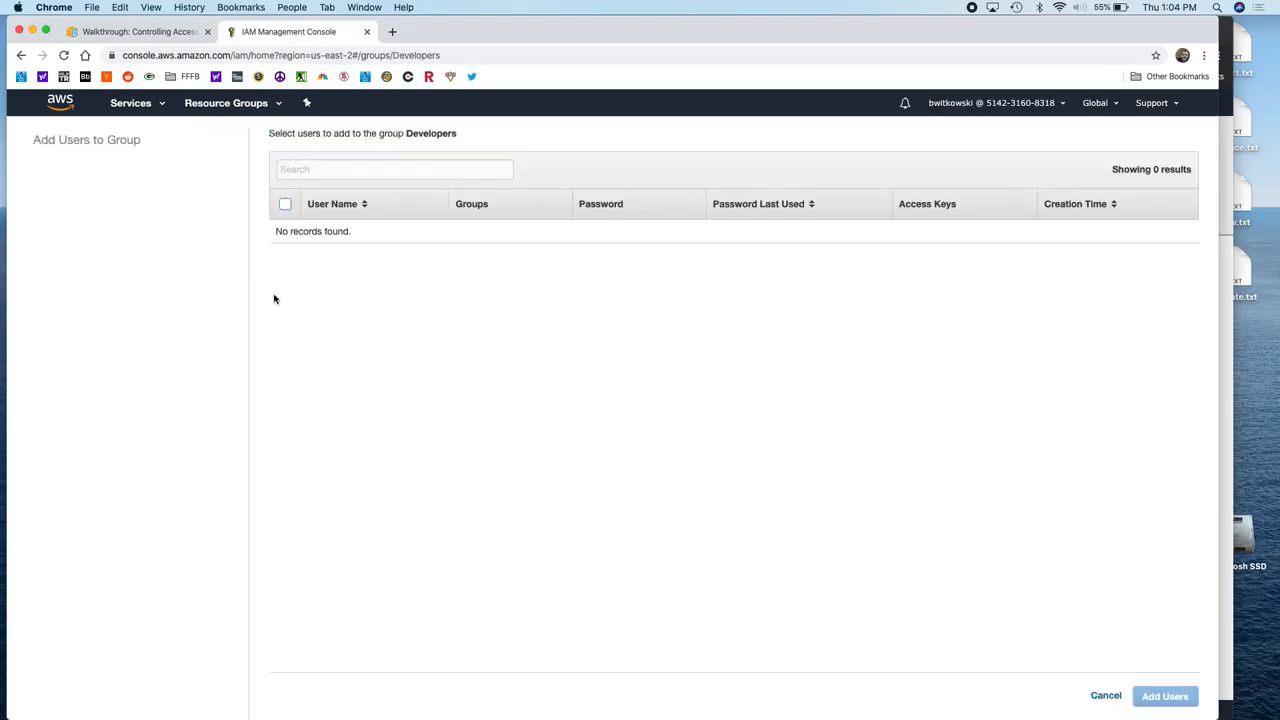
{"action": "left_click", "coordinate": [284, 255]}
{"action": "left_click", "coordinate": [284, 278]}
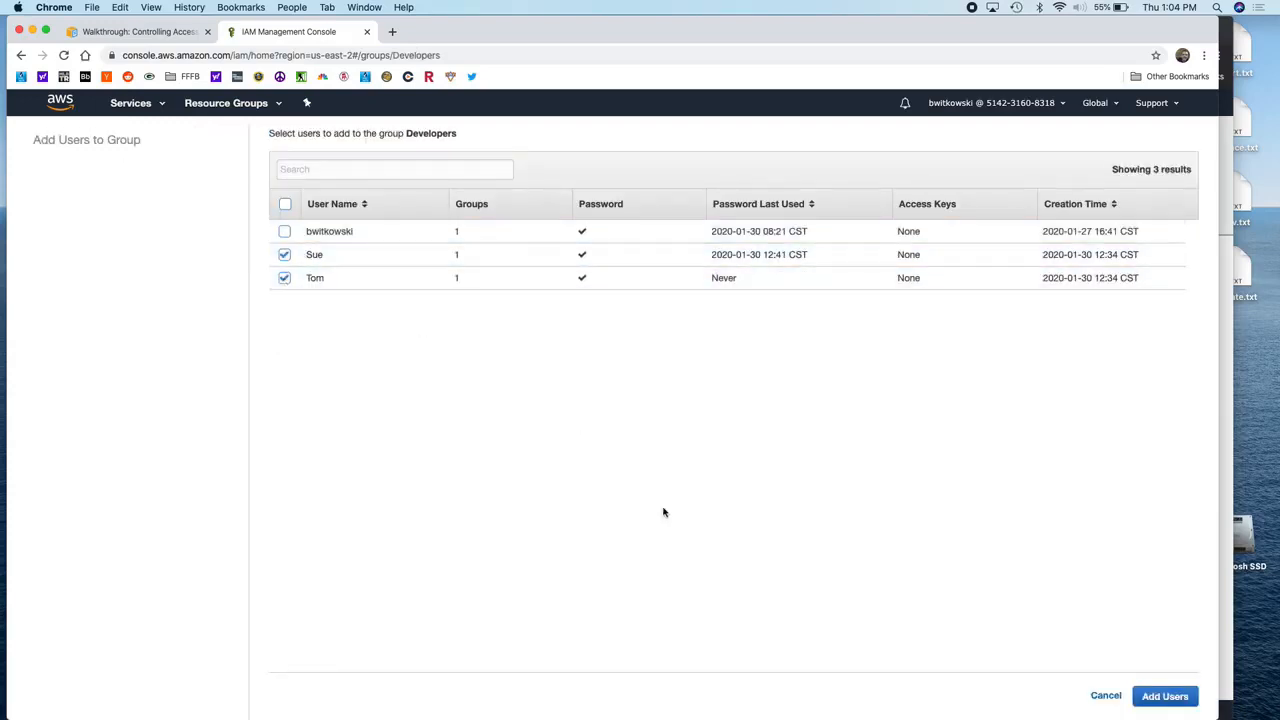
{"action": "left_click", "coordinate": [1167, 695]}
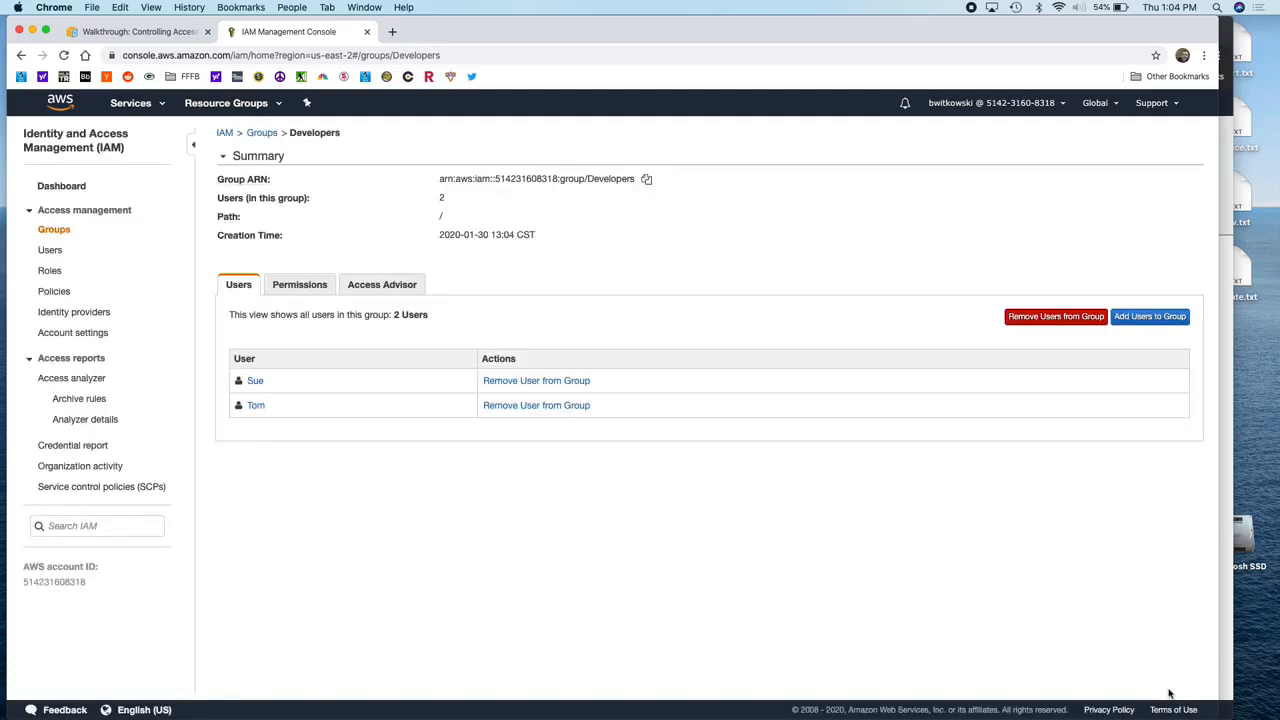
Step: Reopen Developers' permissions and expand its still-empty inline policies
{"action": "left_click", "coordinate": [262, 133]}
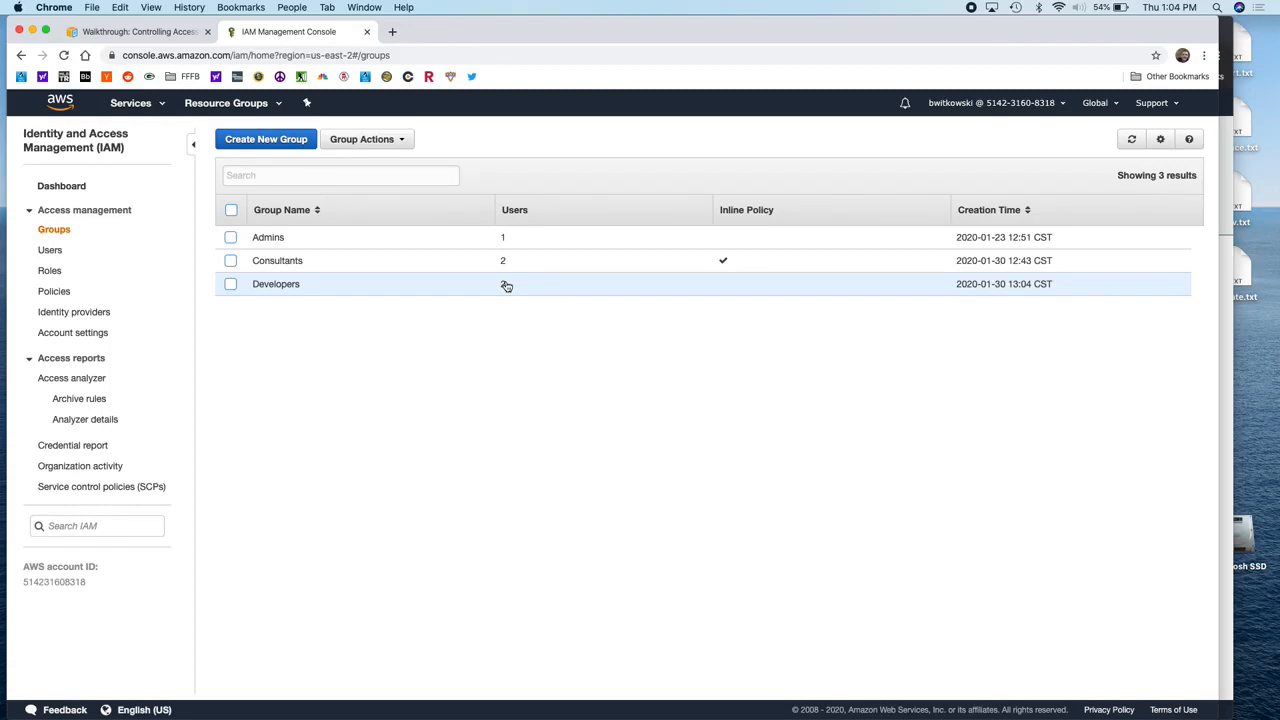
{"action": "left_click", "coordinate": [279, 287]}
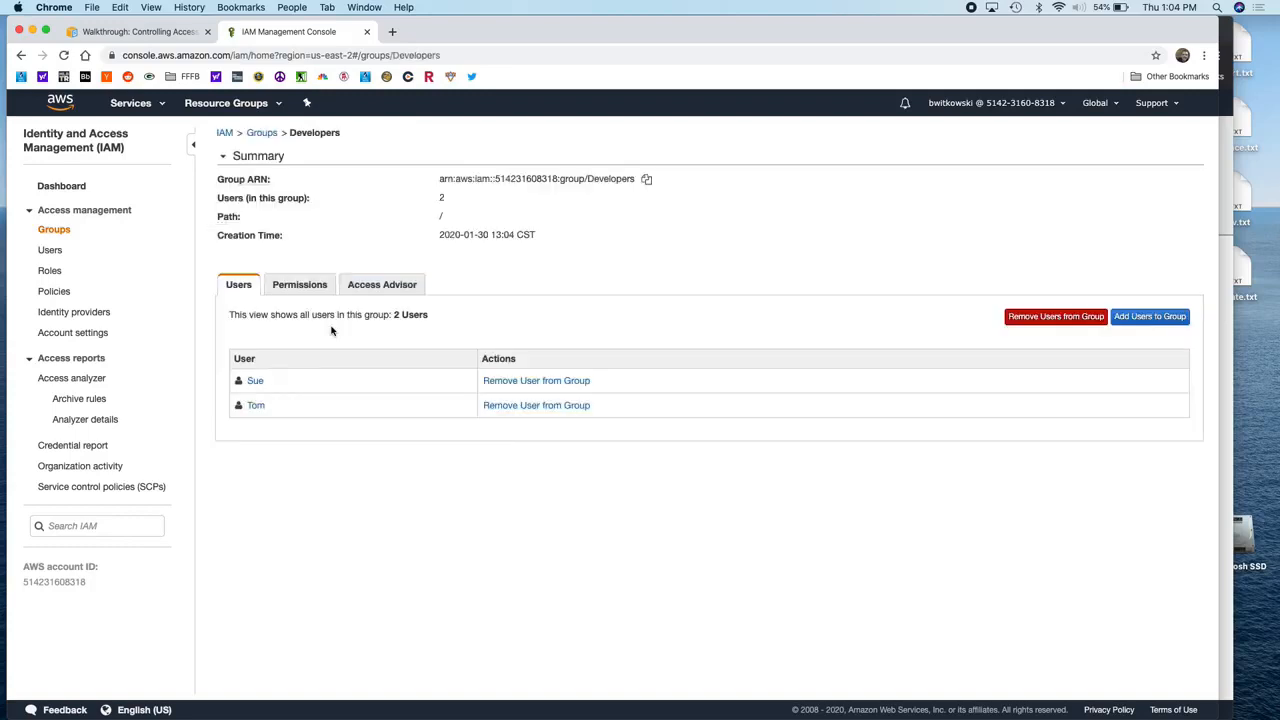
{"action": "left_click", "coordinate": [280, 287]}
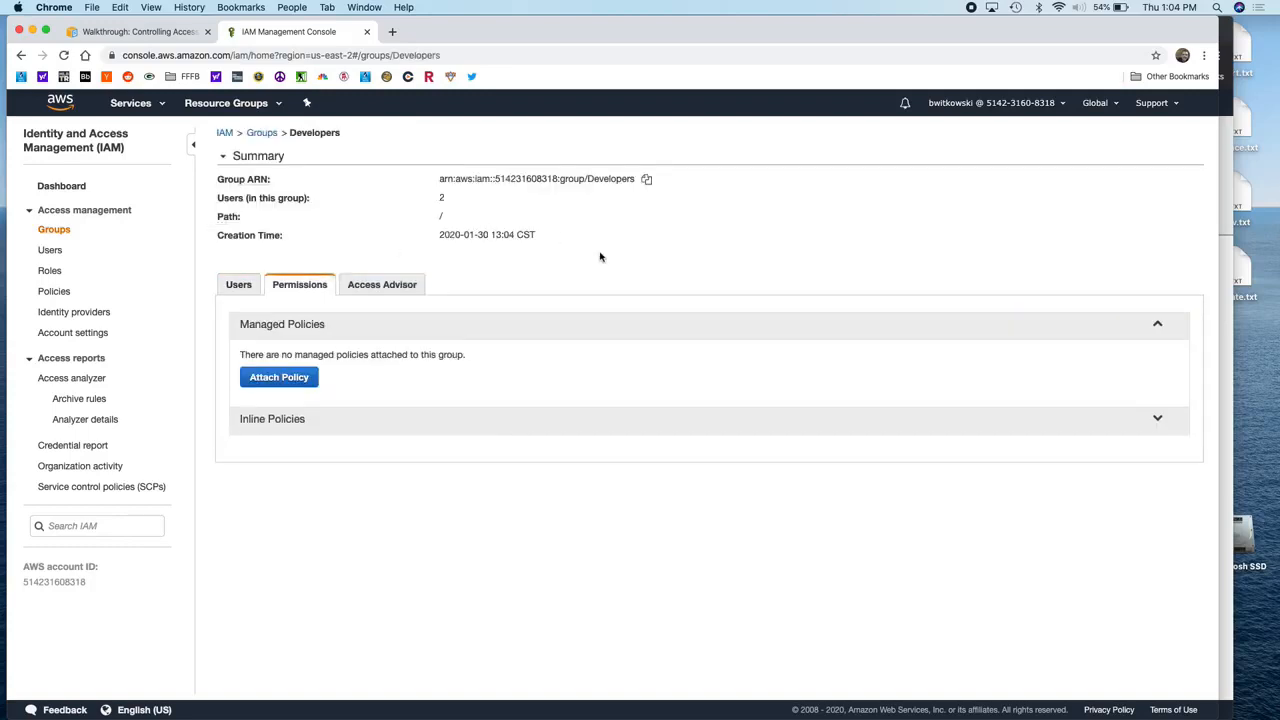
{"action": "left_click", "coordinate": [657, 428]}
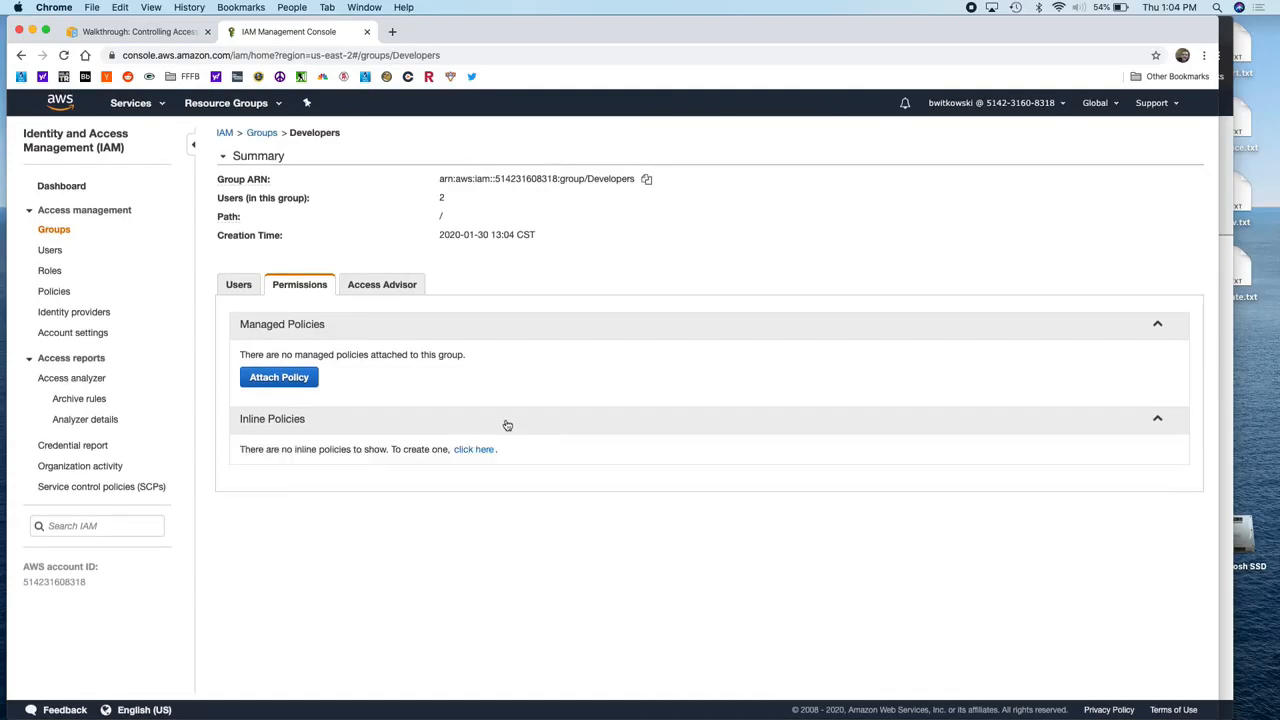
Step: Start a Developers inline policy in the Policy Generator with Amazon S3 as the service
{"action": "left_click", "coordinate": [483, 450]}
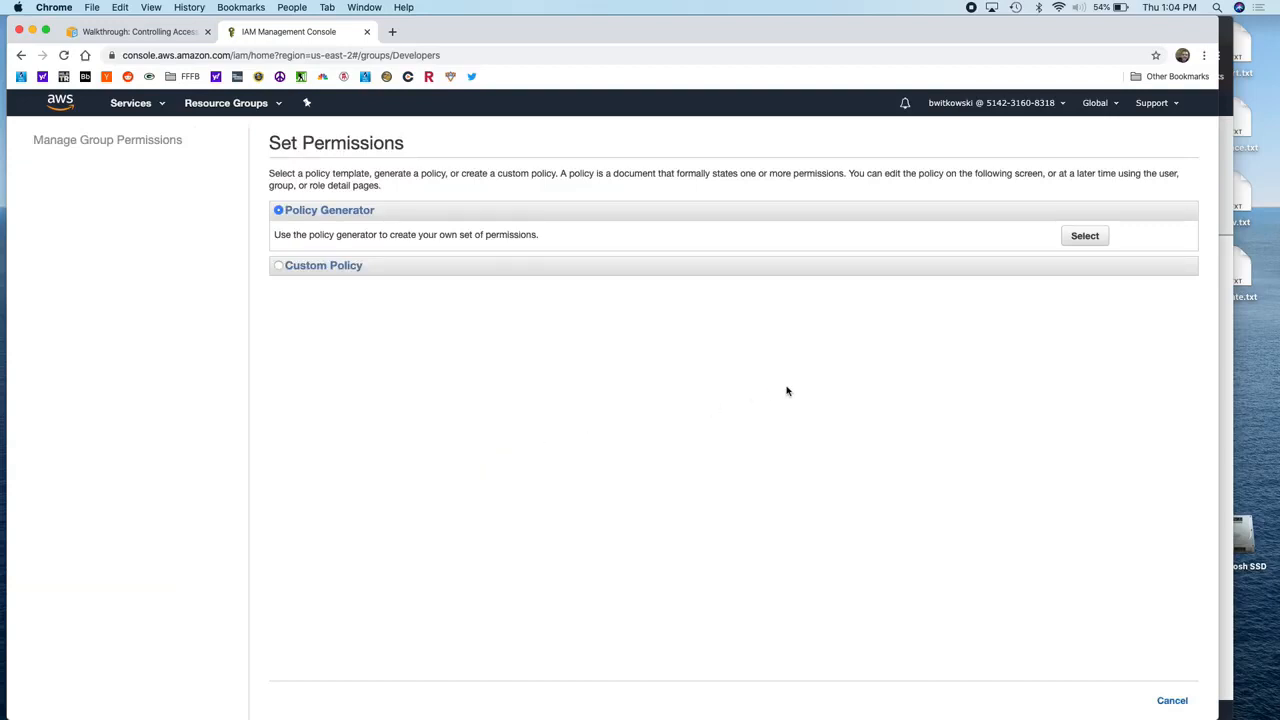
{"action": "left_click", "coordinate": [1080, 239]}
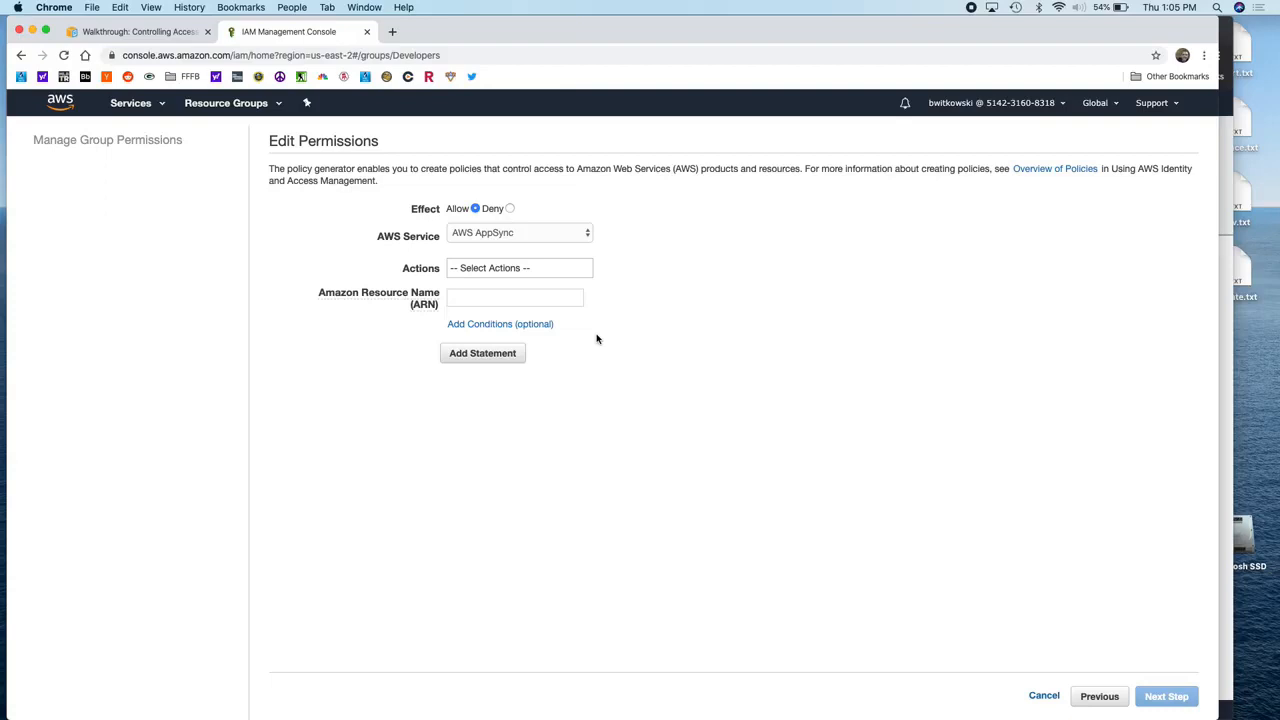
{"action": "left_click", "coordinate": [566, 240]}
{"action": "scroll", "coordinate": [547, 465], "scroll_direction": "down", "scroll_amount": 10}
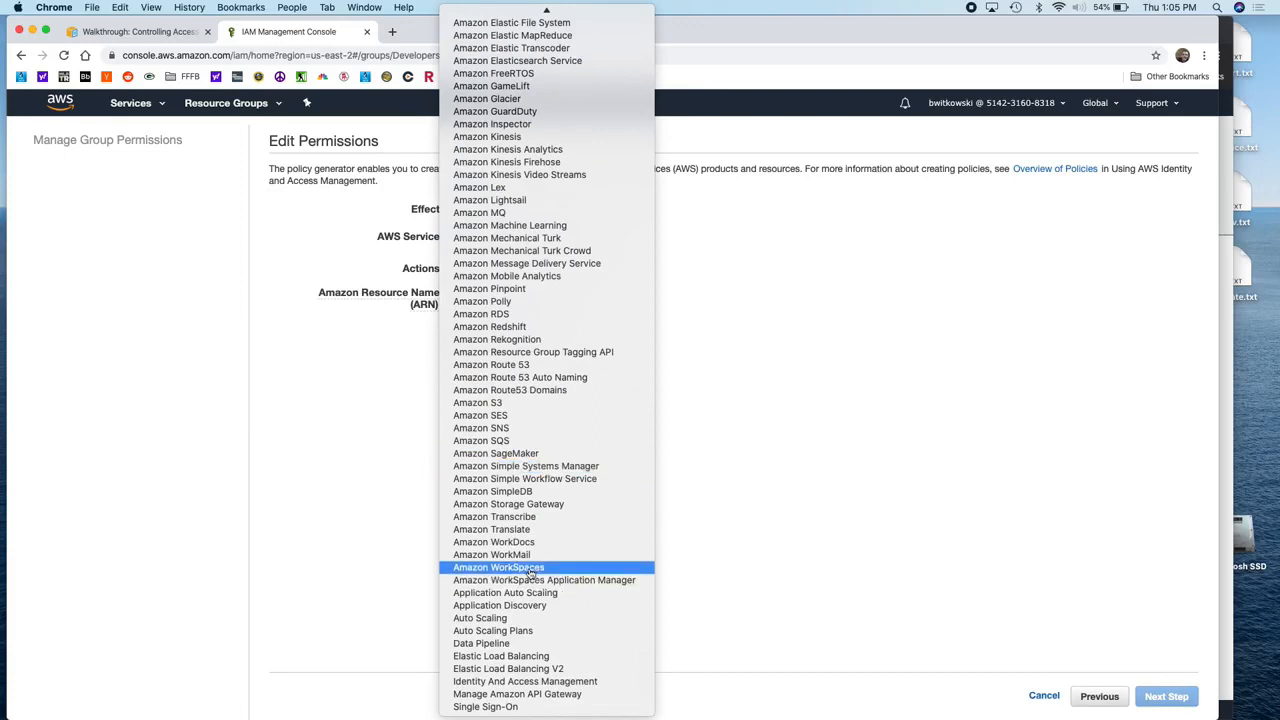
{"action": "left_click", "coordinate": [536, 404]}
Step: Allow the ListBucket action on resource arn:aws:s3:::bryans-company
{"action": "left_click", "coordinate": [543, 267]}
{"action": "scroll", "coordinate": [541, 313], "scroll_direction": "down", "scroll_amount": 10}
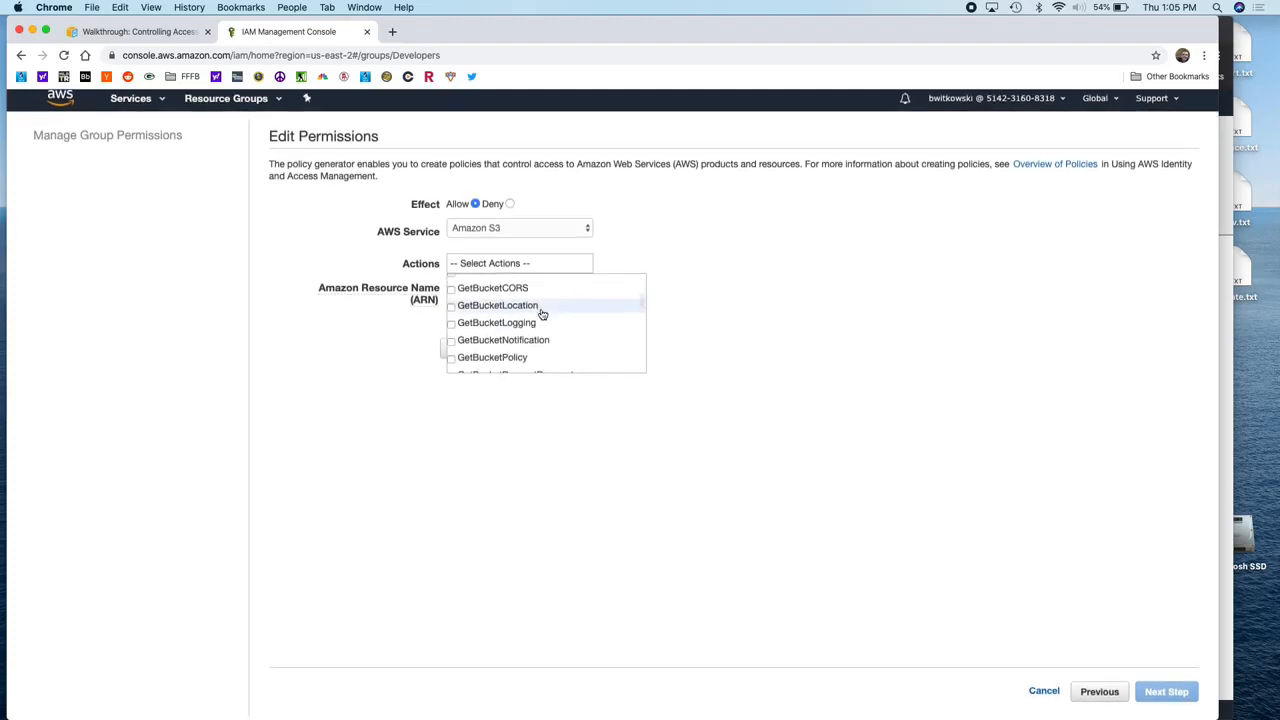
{"action": "scroll", "coordinate": [545, 315], "scroll_direction": "down", "scroll_amount": 5}
{"action": "scroll", "coordinate": [551, 317], "scroll_direction": "down", "scroll_amount": 5}
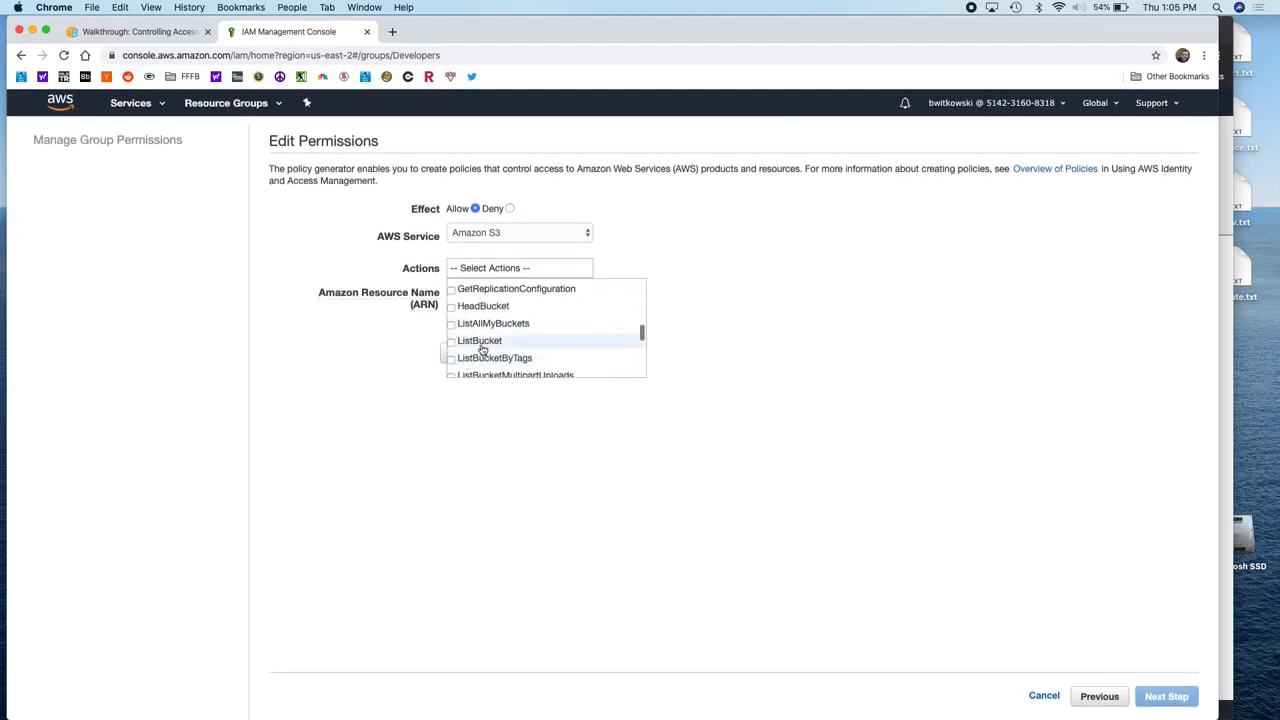
{"action": "left_click", "coordinate": [483, 344]}
{"action": "left_click", "coordinate": [565, 294]}
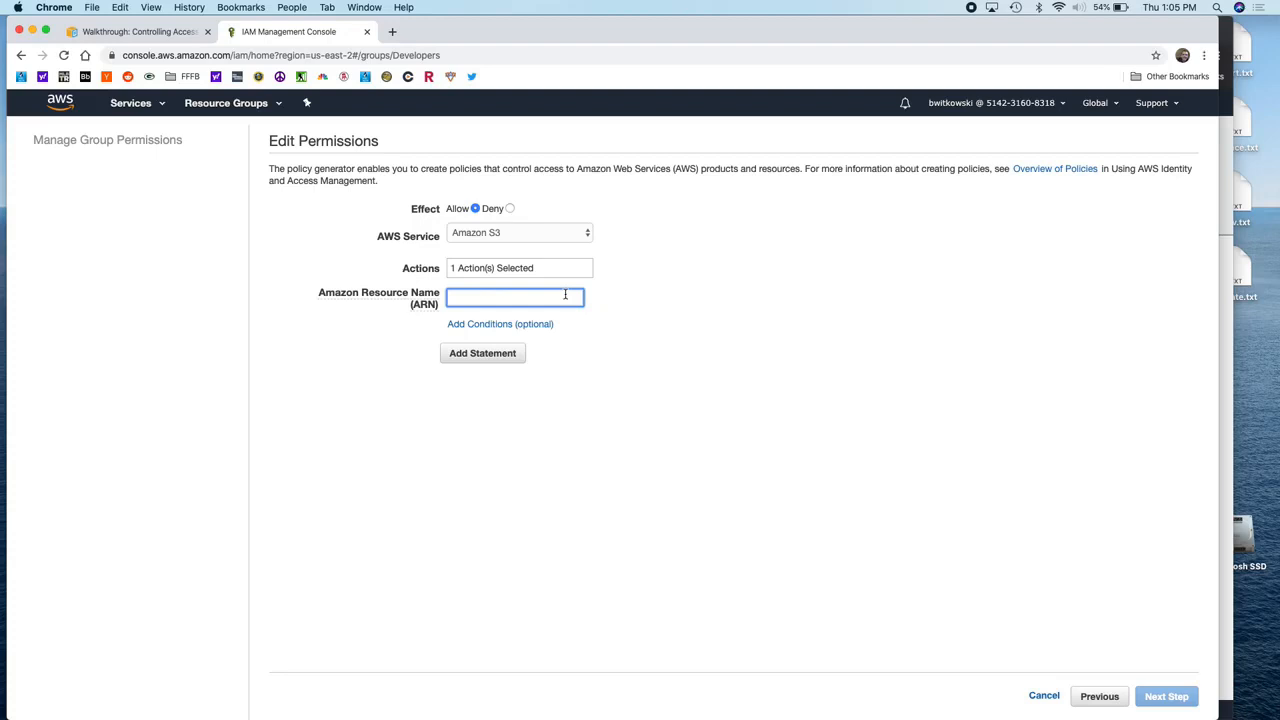
{"action": "key", "text": "super+equal"}
{"action": "key", "text": "super+equal"}
{"action": "key", "text": "super+equal"}
{"action": "type", "text": "arn:a"}
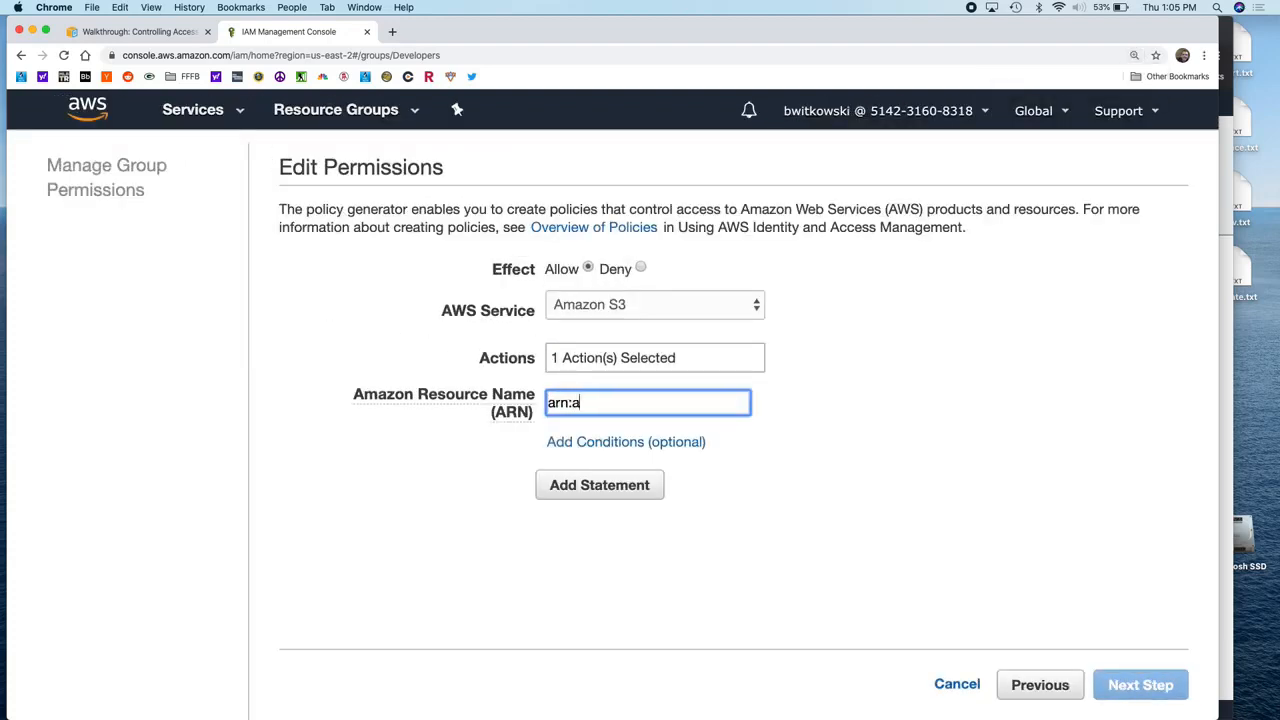
{"action": "type", "text": "ws:s3:::"}
{"action": "type", "text": "bryans-co"}
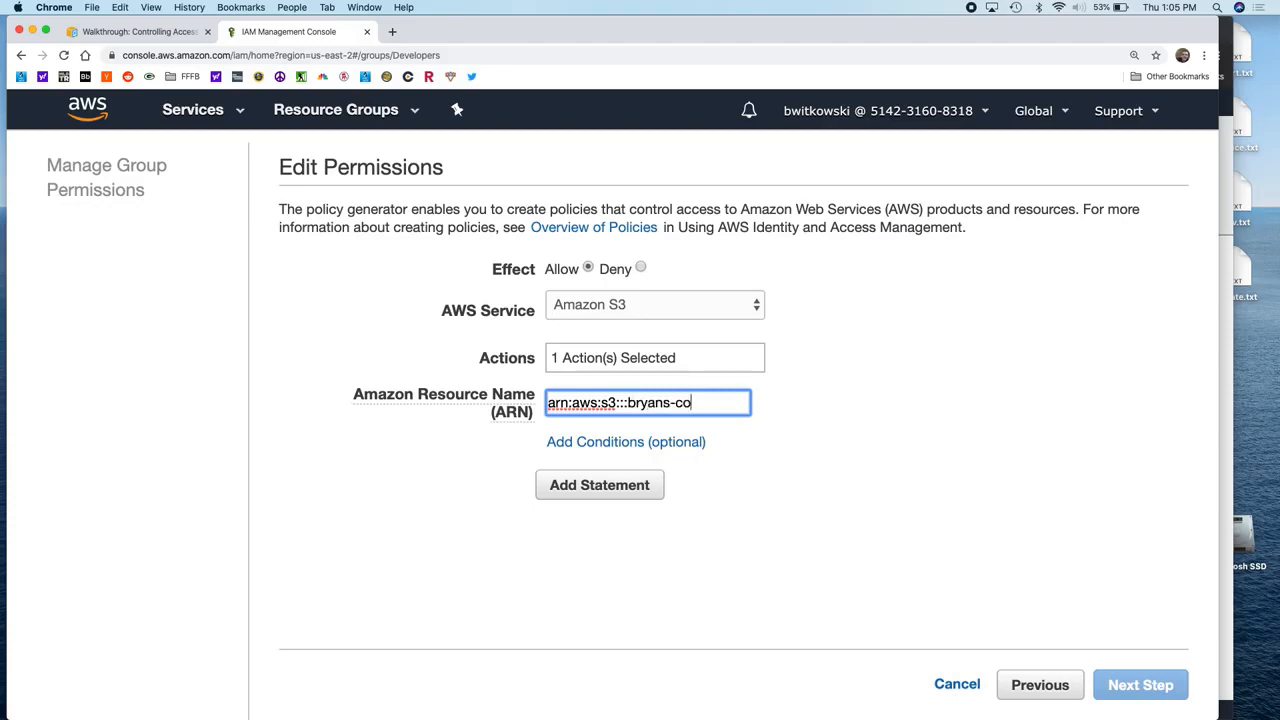
{"action": "type", "text": "mpany"}
Step: Add a StringEquals s3:prefix = dev condition, then add the ListBucket statement
{"action": "left_click", "coordinate": [674, 446]}
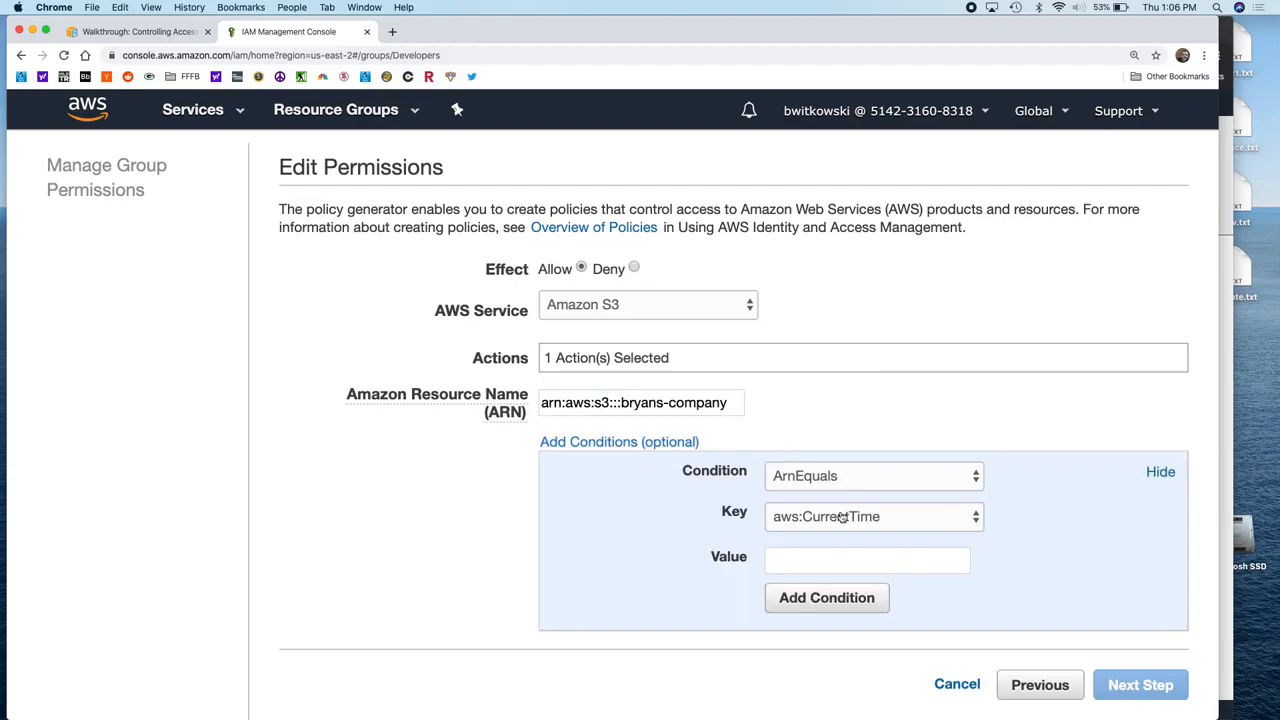
{"action": "left_click", "coordinate": [864, 484]}
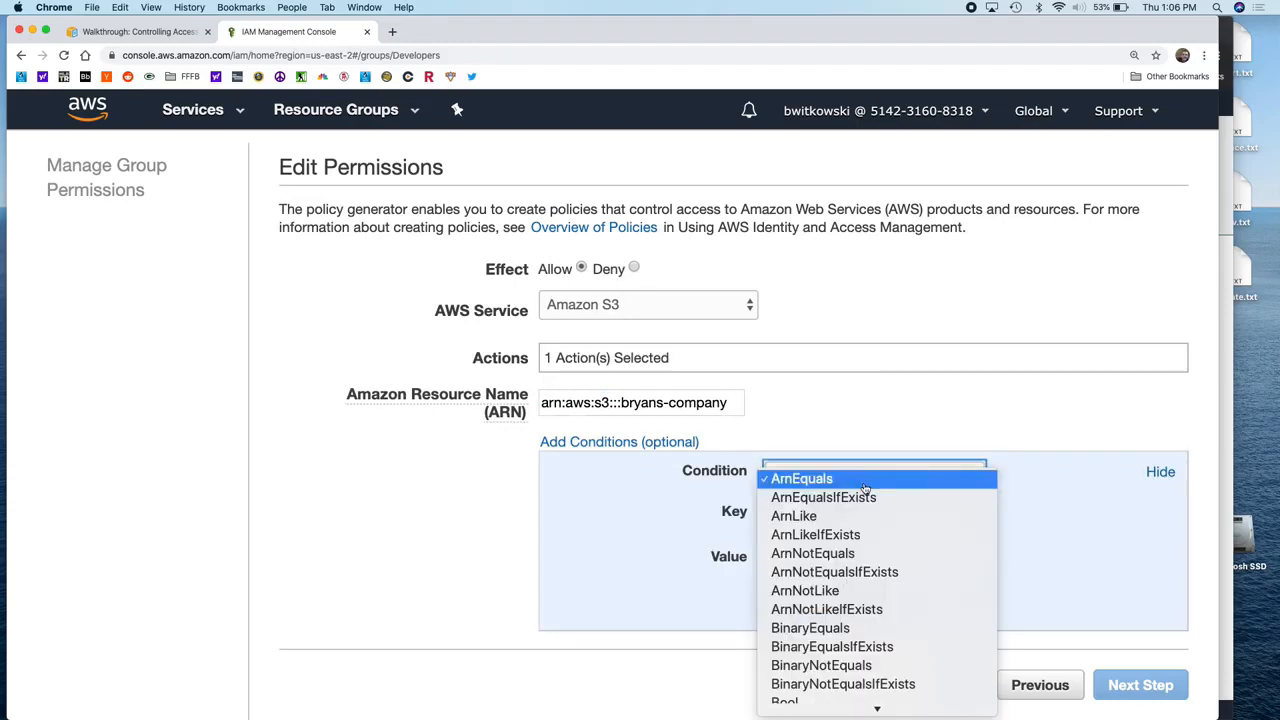
{"action": "scroll", "coordinate": [864, 488], "scroll_direction": "down", "scroll_amount": 10}
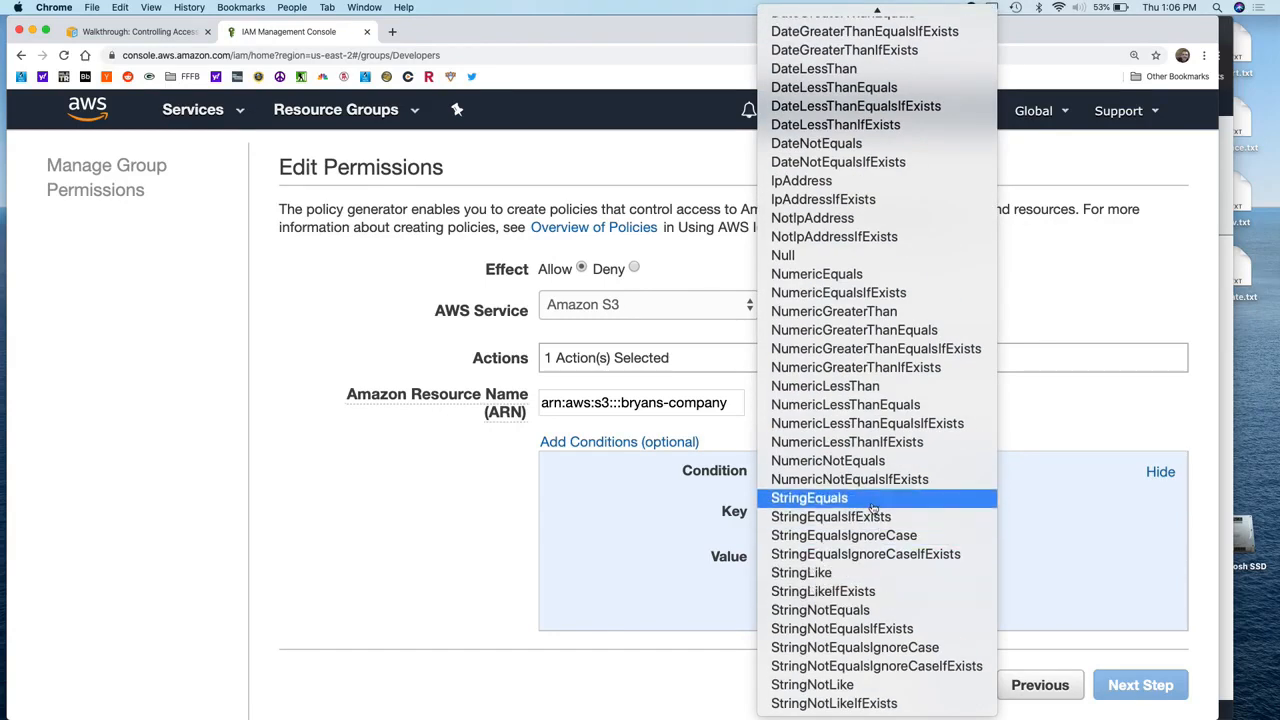
{"action": "left_click", "coordinate": [871, 504]}
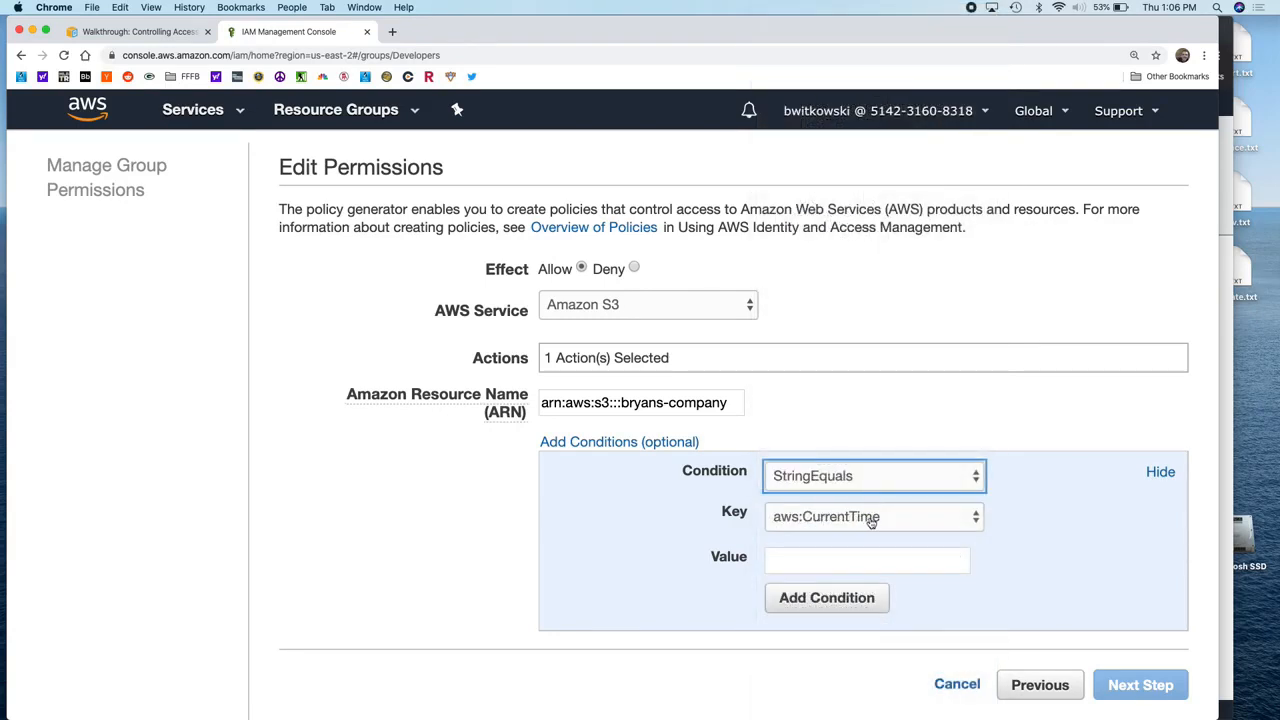
{"action": "left_click", "coordinate": [871, 519]}
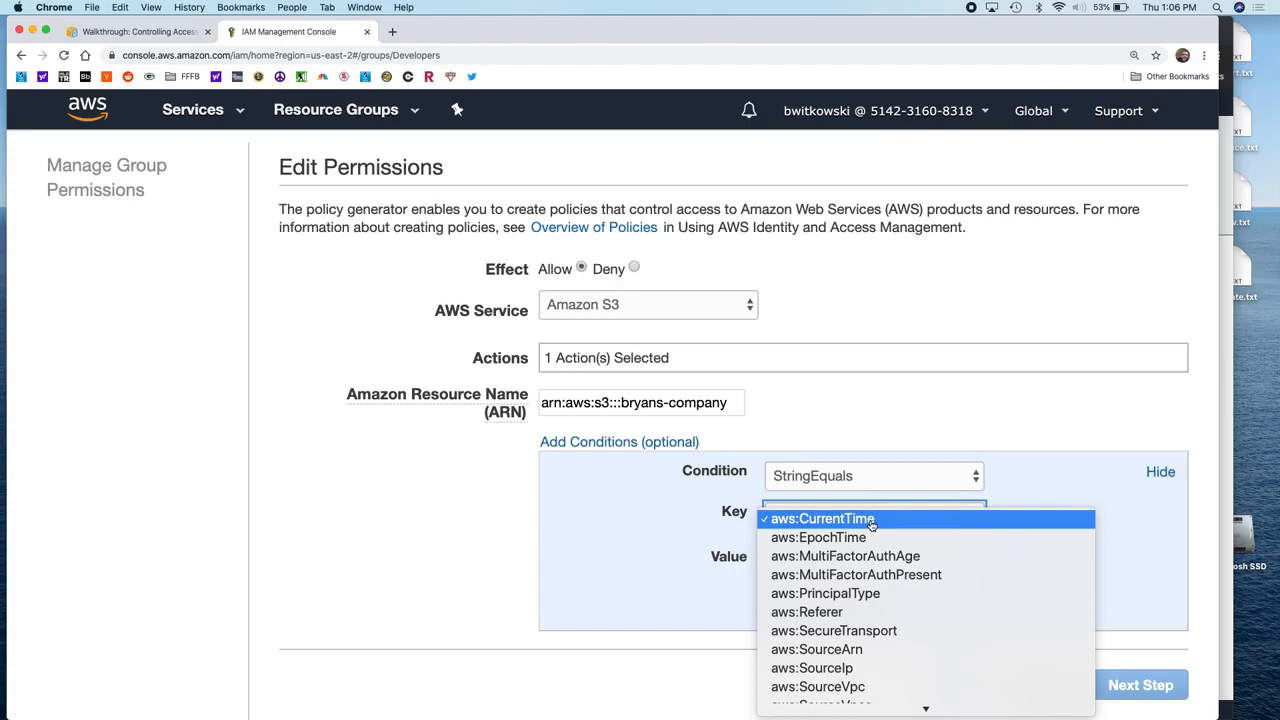
{"action": "scroll", "coordinate": [872, 525], "scroll_direction": "down", "scroll_amount": 10}
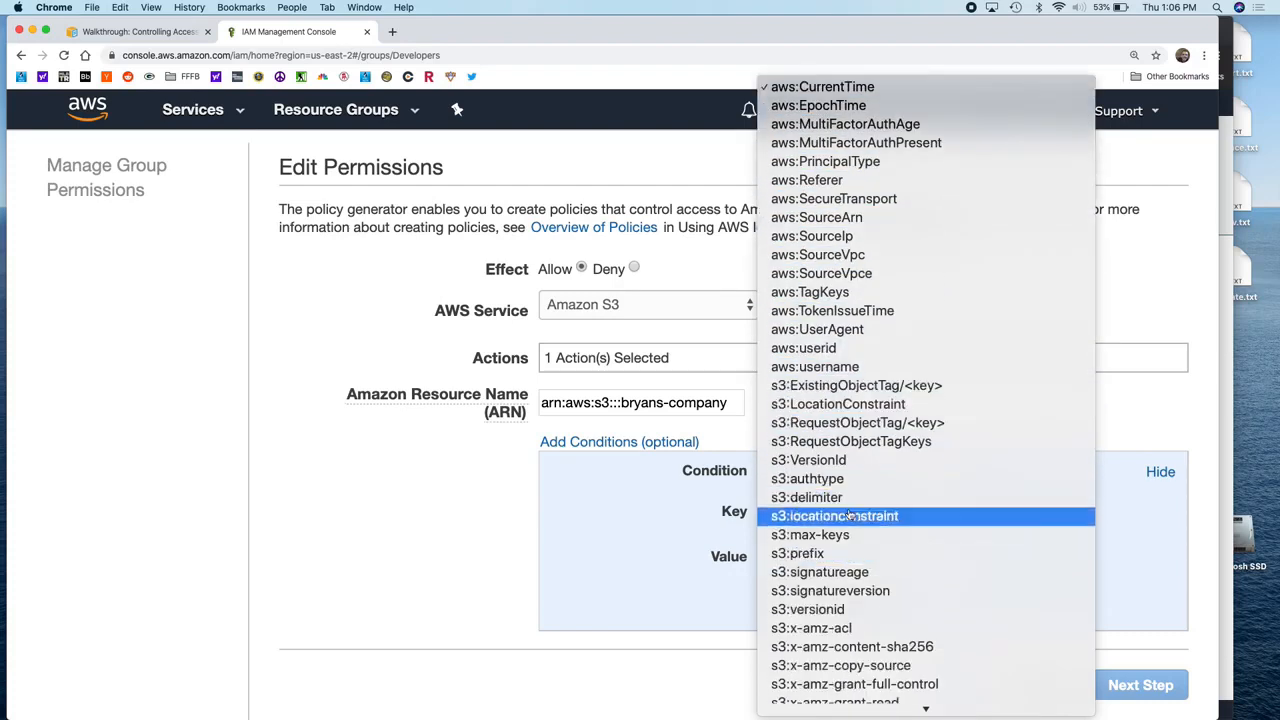
{"action": "left_click", "coordinate": [838, 553]}
{"action": "left_click", "coordinate": [822, 557]}
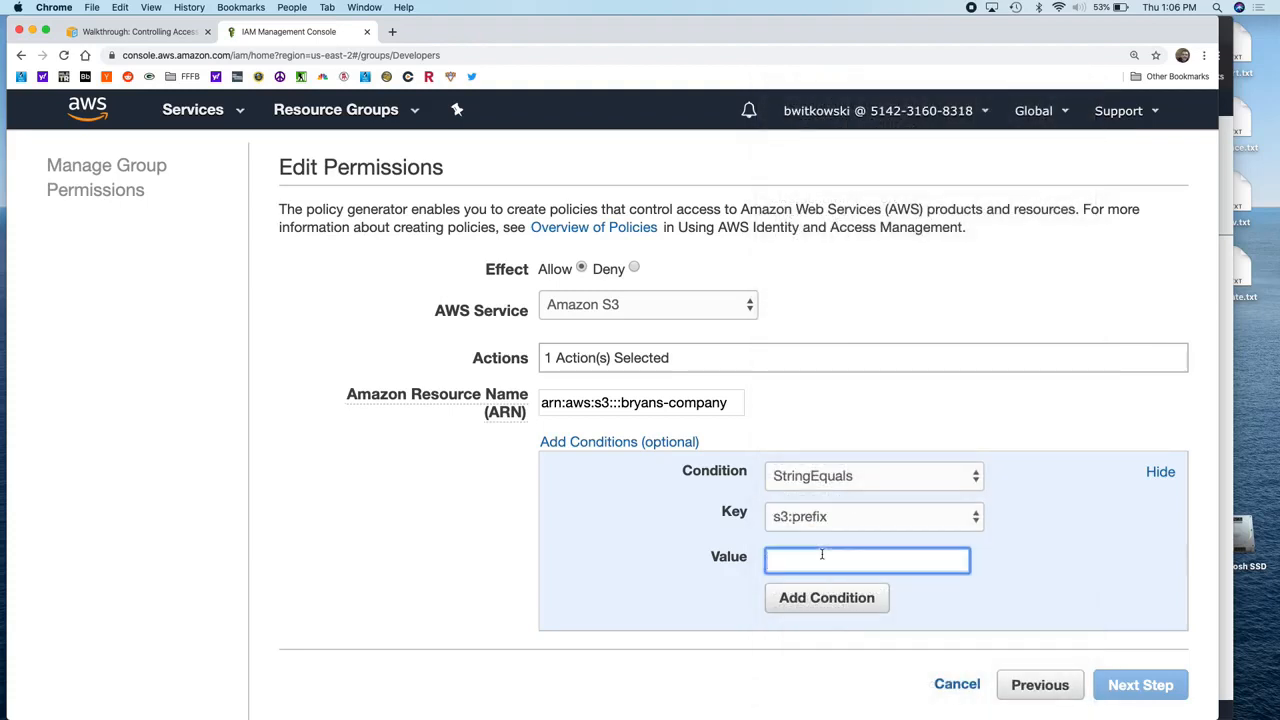
{"action": "type", "text": "dev"}
{"action": "left_click", "coordinate": [875, 605]}
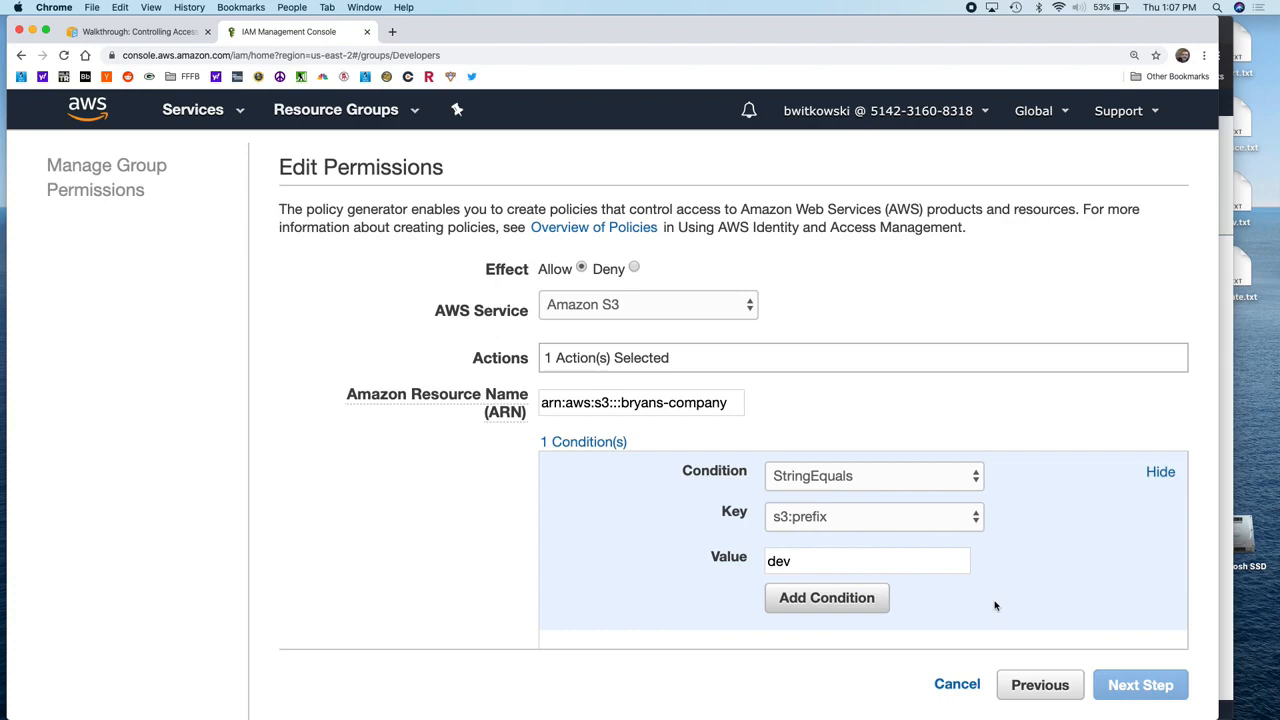
{"action": "scroll", "coordinate": [995, 607], "scroll_direction": "down", "scroll_amount": 3}
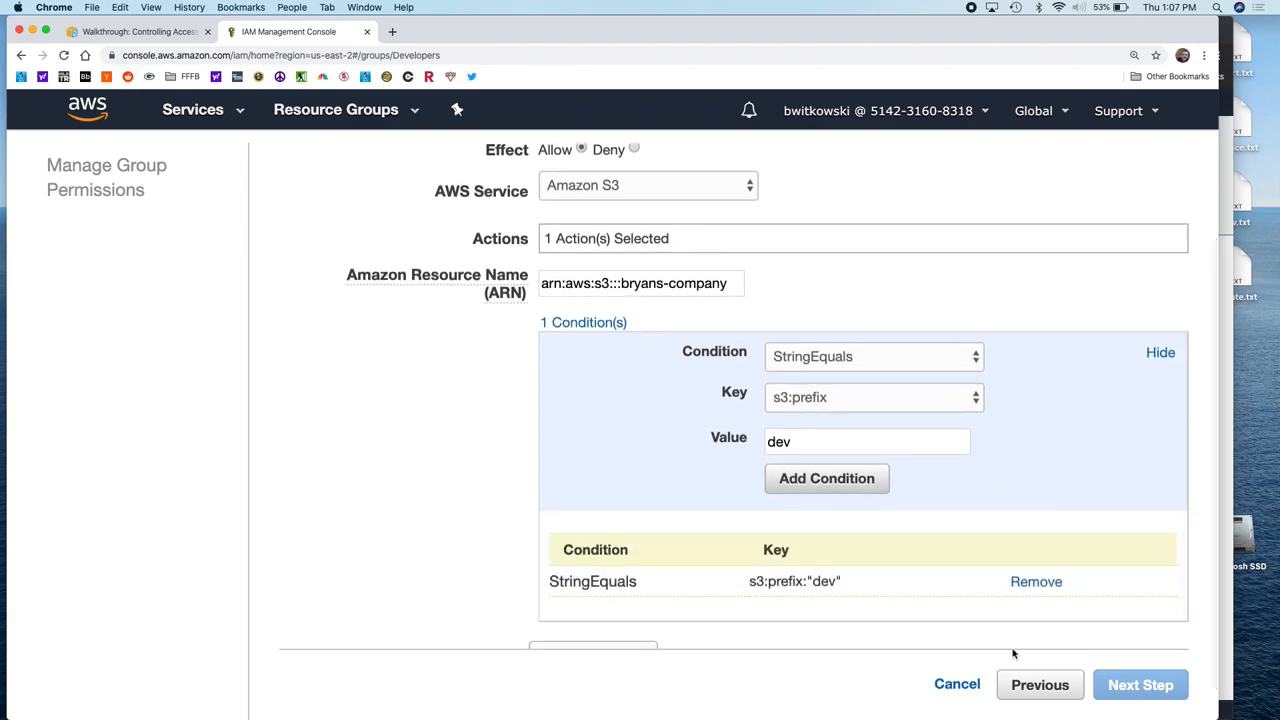
{"action": "left_click", "coordinate": [640, 623]}
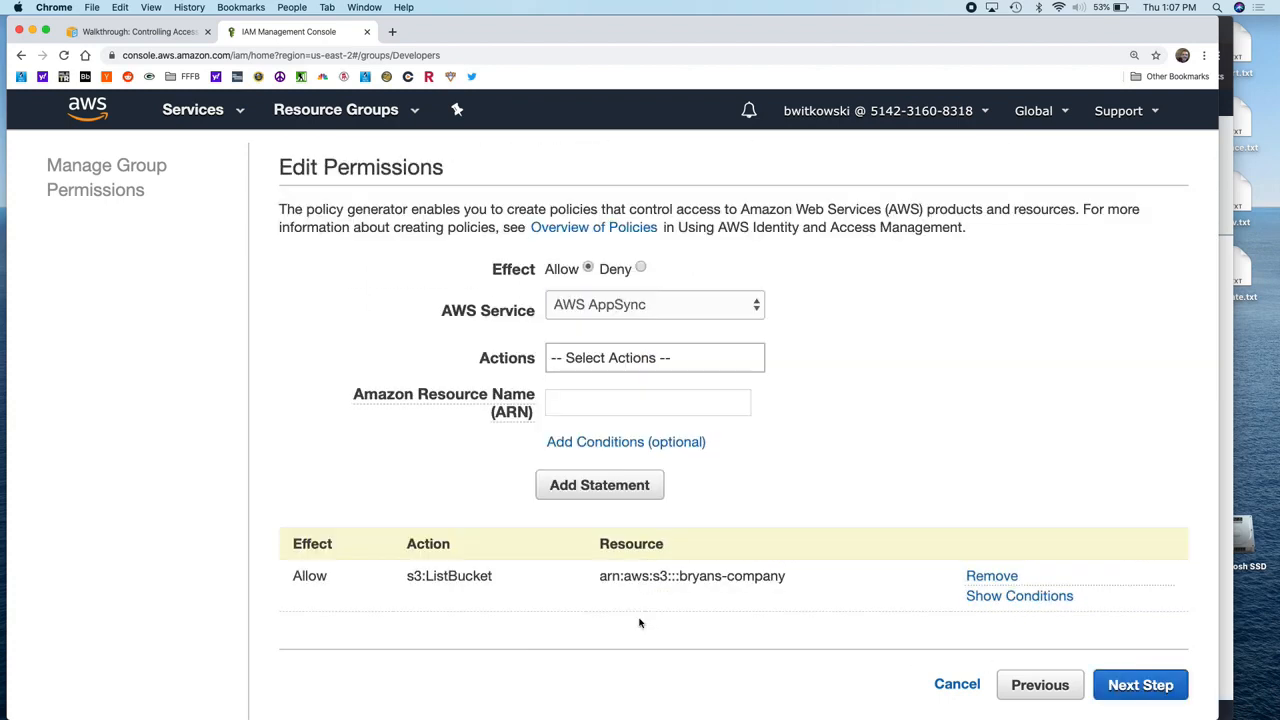
Step: Name the policy AllowListBucketDev, apply it, and return to the test user's S3 window
{"action": "left_click", "coordinate": [1112, 684]}
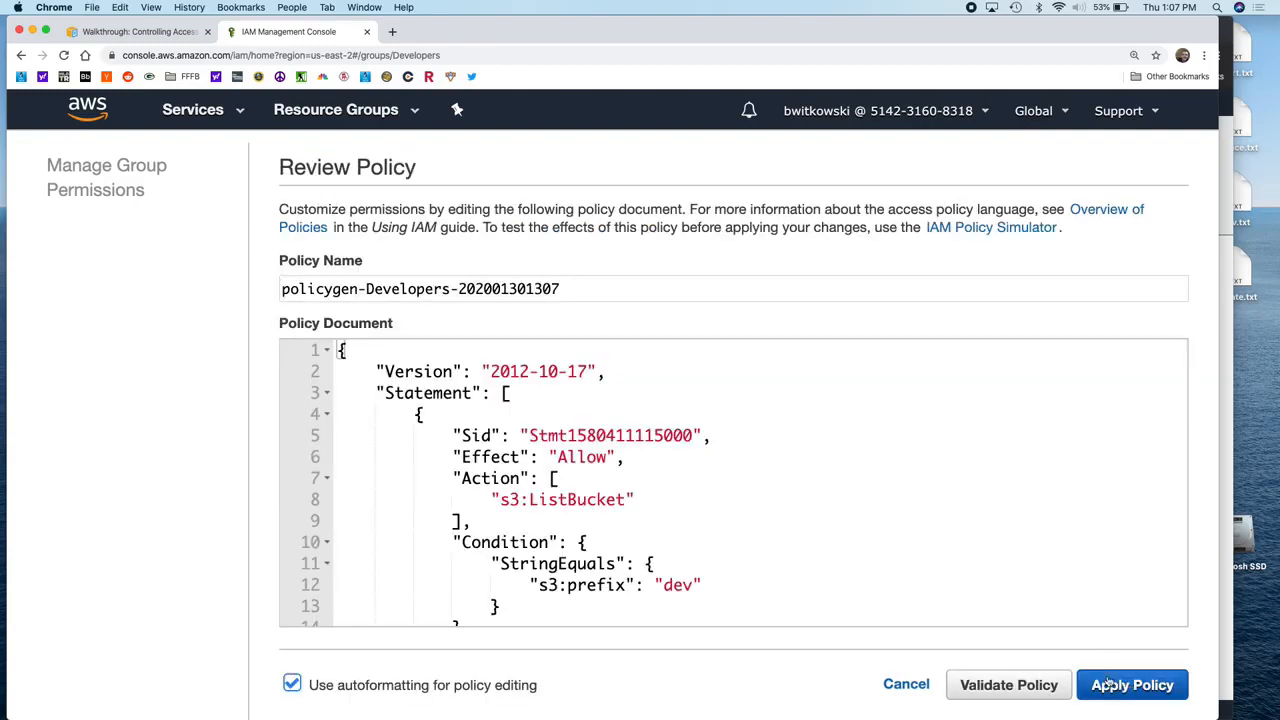
{"action": "double_click", "coordinate": [640, 293]}
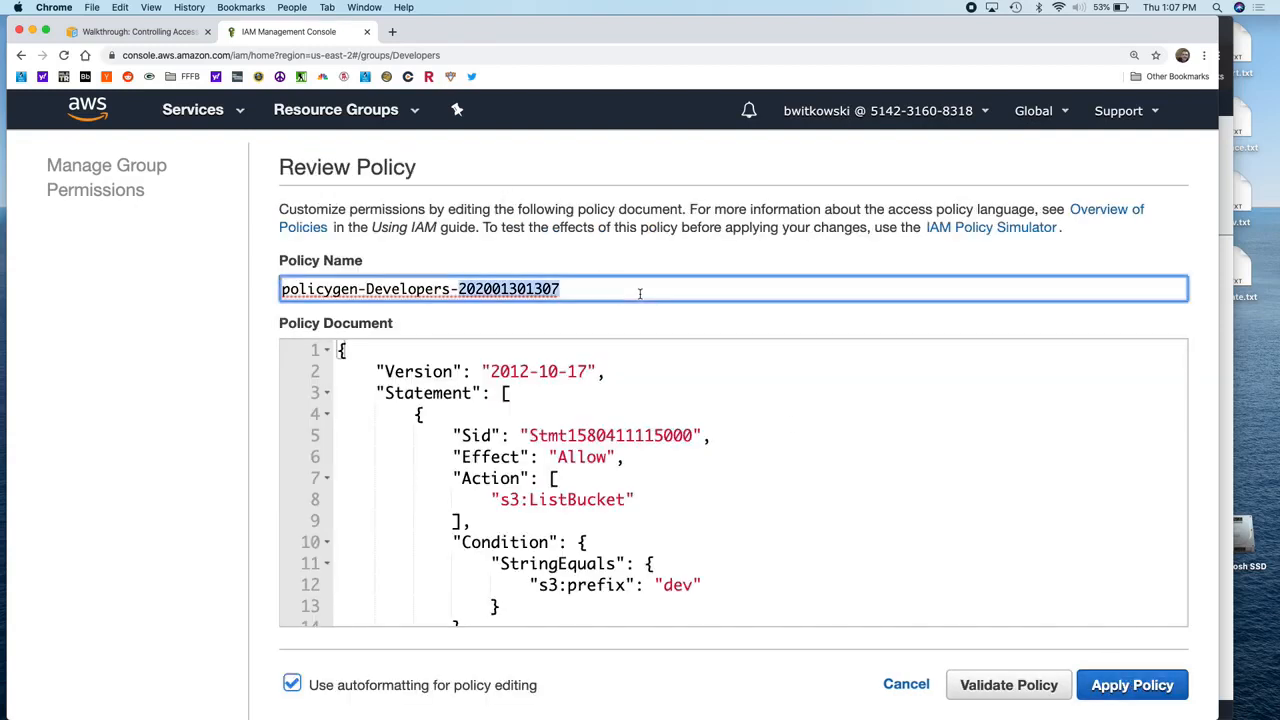
{"action": "triple_click", "coordinate": [640, 293]}
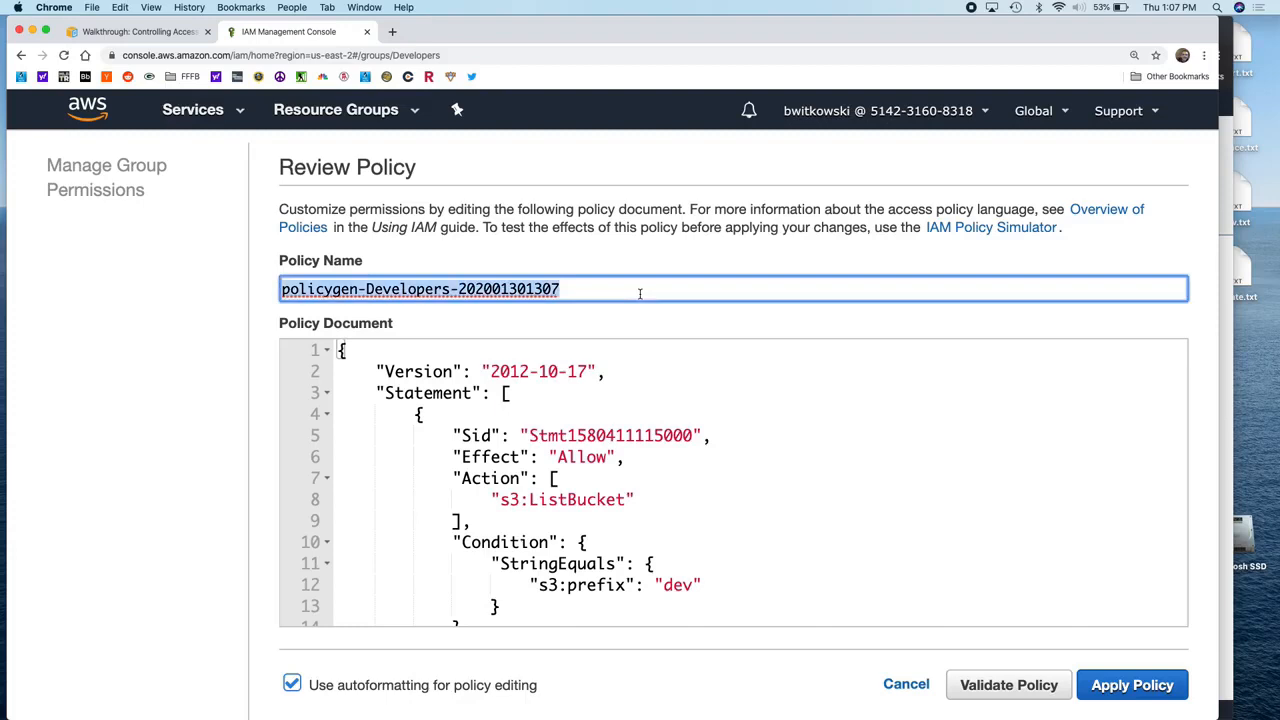
{"action": "type", "text": "Allow"}
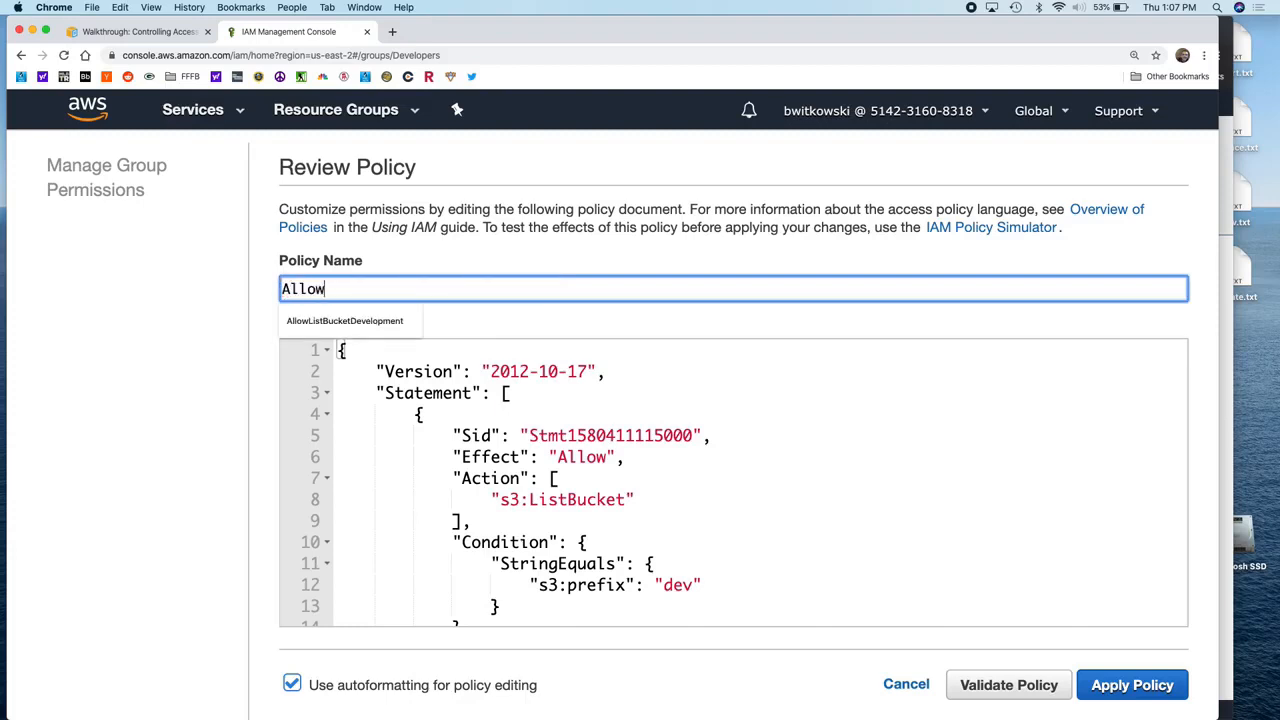
{"action": "type", "text": "ListBucketDev"}
{"action": "left_click", "coordinate": [661, 324]}
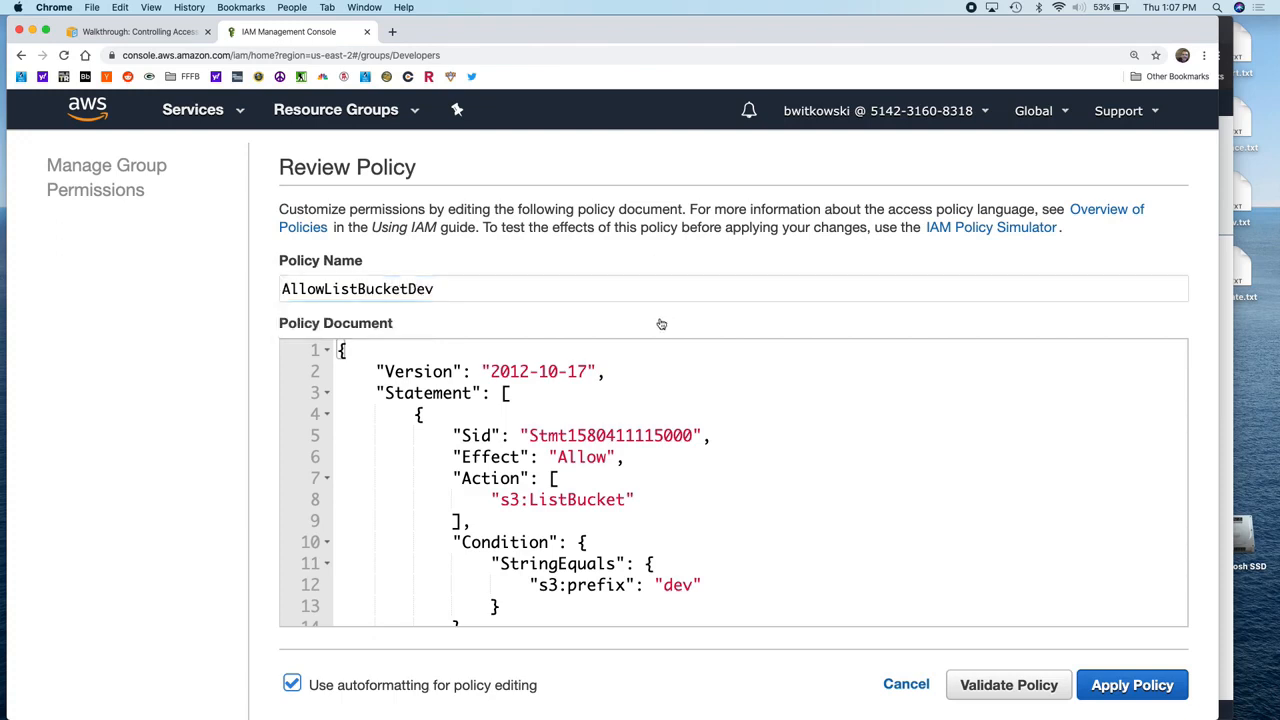
{"action": "scroll", "coordinate": [866, 480], "scroll_direction": "down", "scroll_amount": 5}
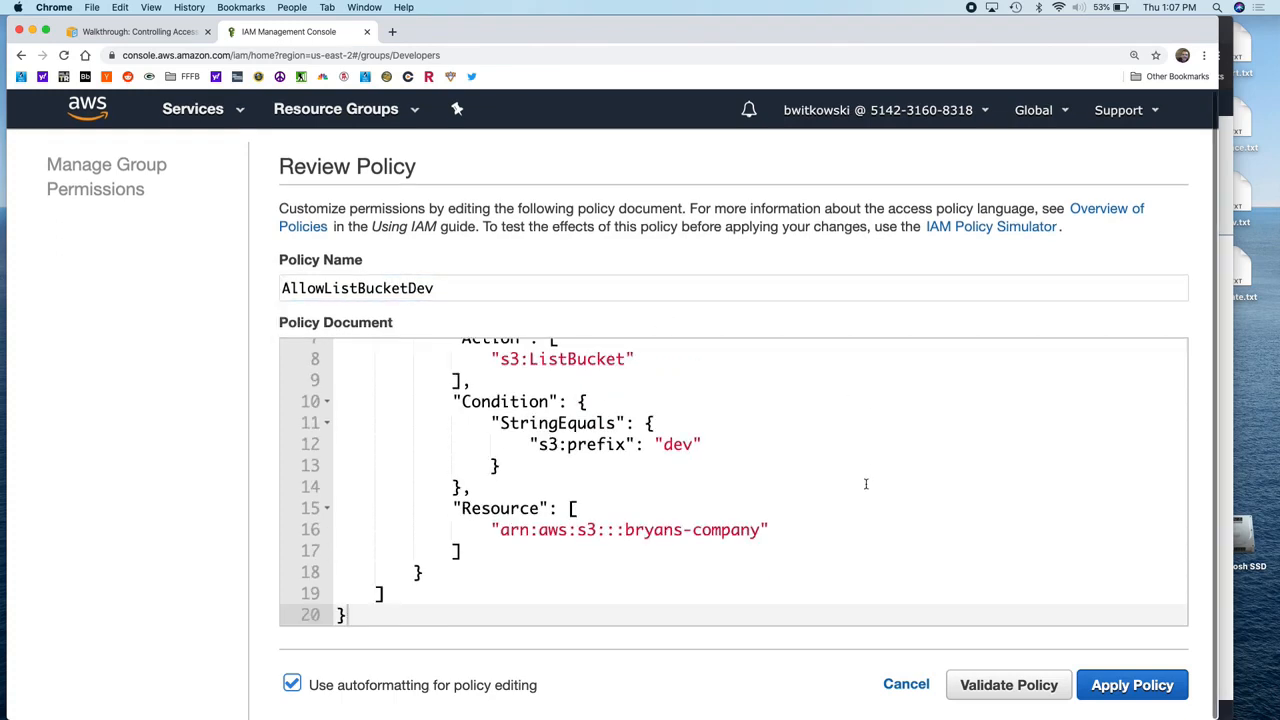
{"action": "scroll", "coordinate": [866, 484], "scroll_direction": "up", "scroll_amount": 5}
{"action": "key", "text": "super+minus"}
{"action": "key", "text": "super+minus"}
{"action": "key", "text": "super+minus"}
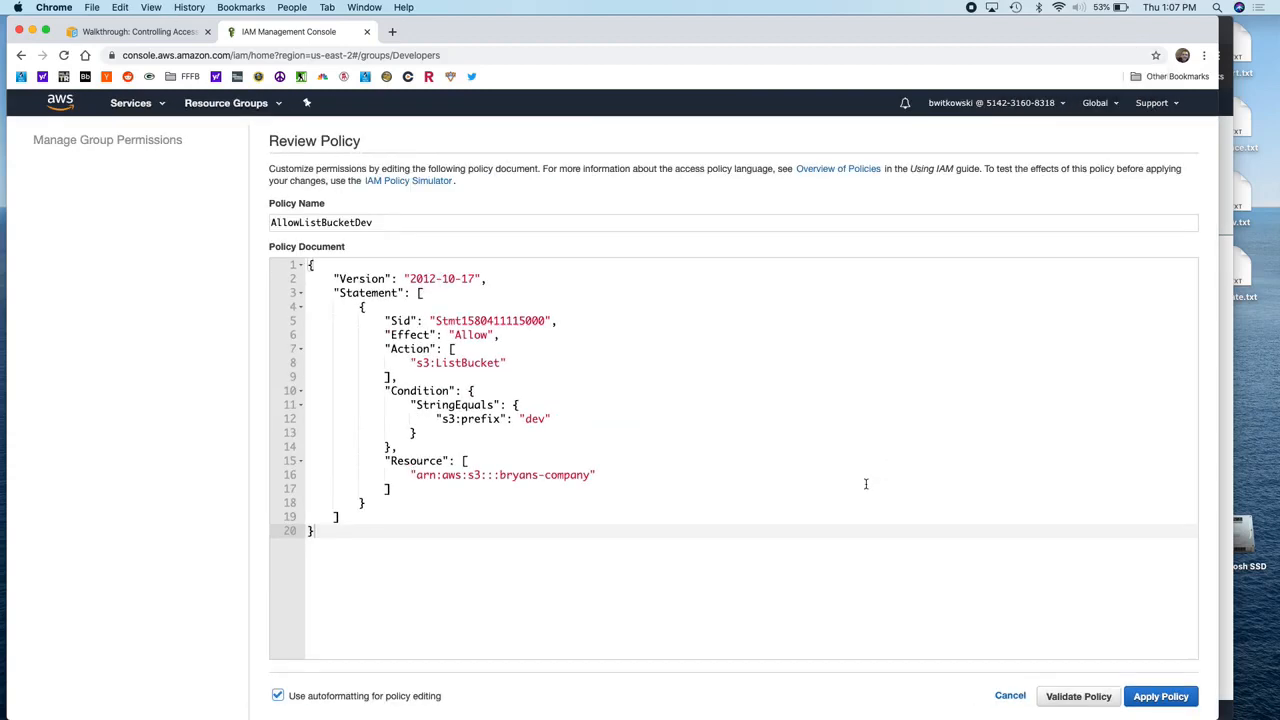
{"action": "left_click", "coordinate": [1158, 695]}
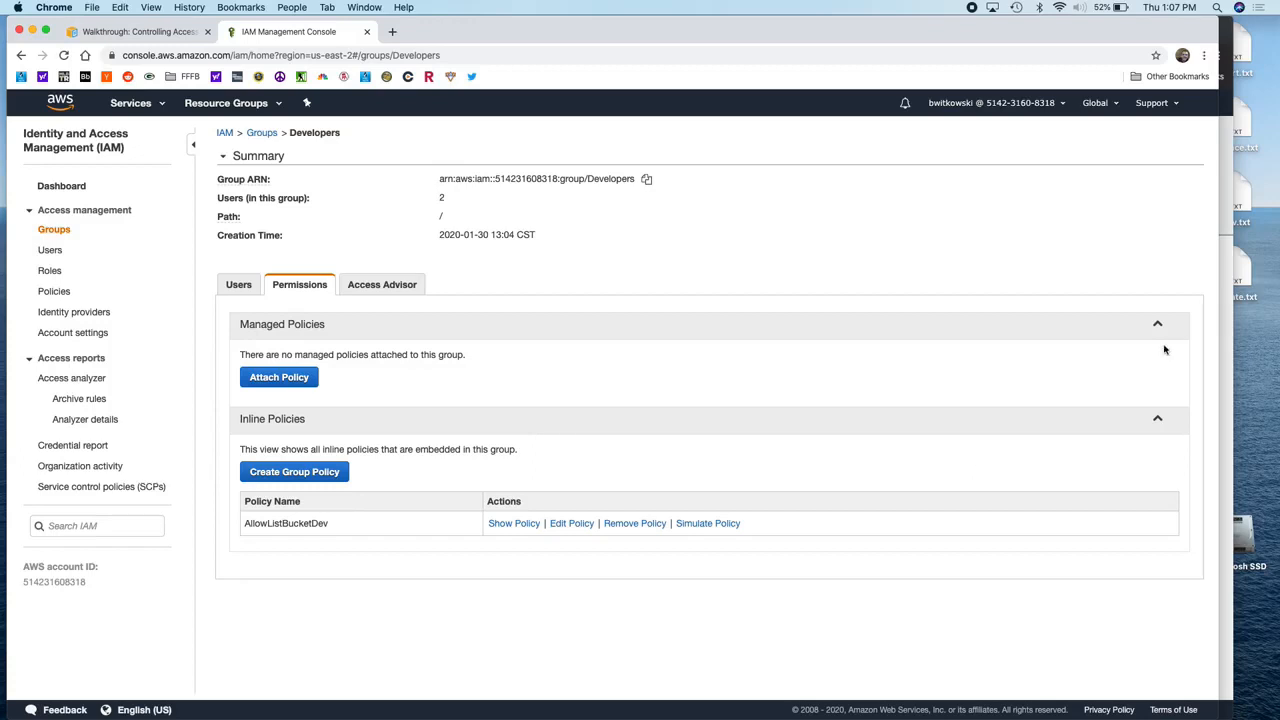
{"action": "left_click", "coordinate": [1226, 340]}
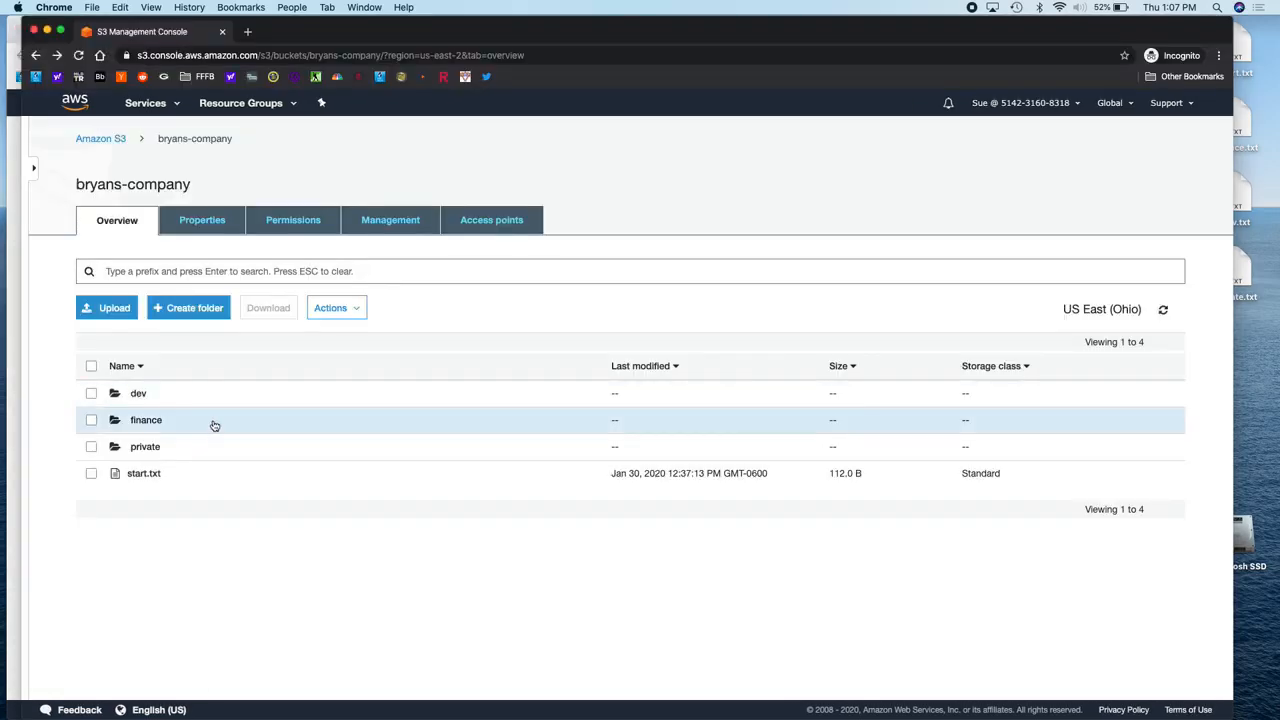
{"action": "left_click", "coordinate": [104, 142]}
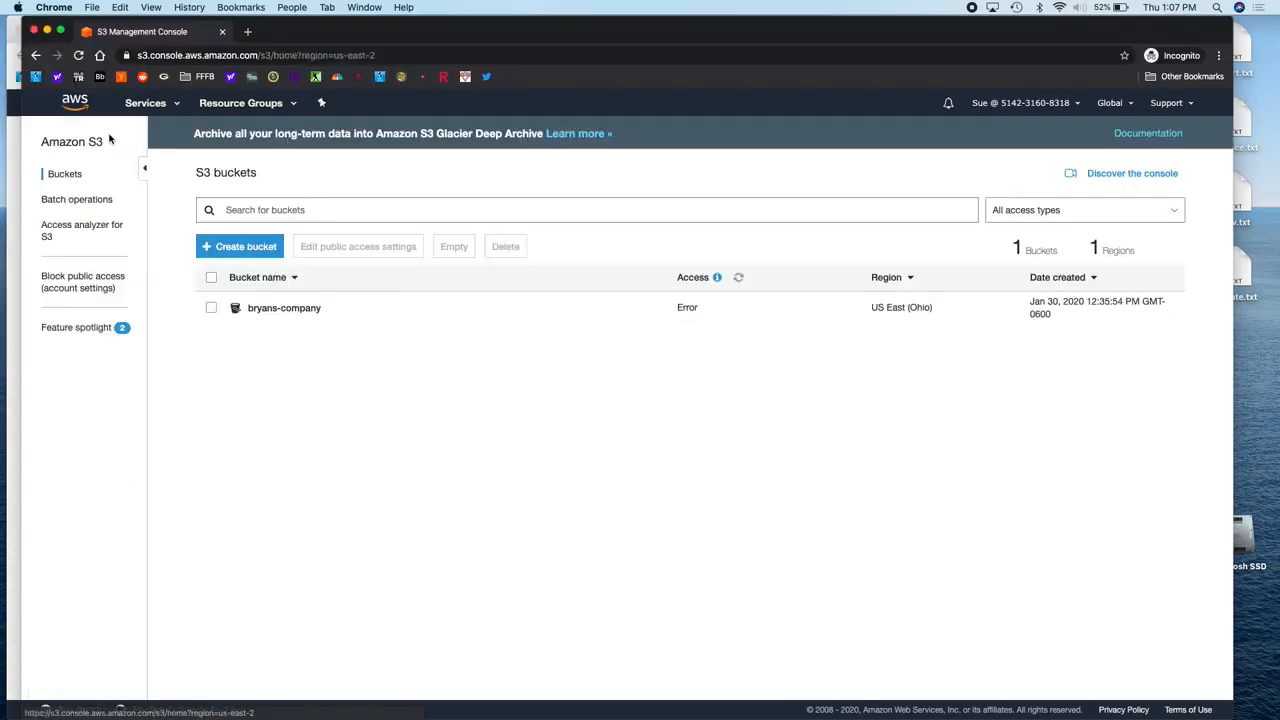
{"action": "left_click", "coordinate": [145, 106]}
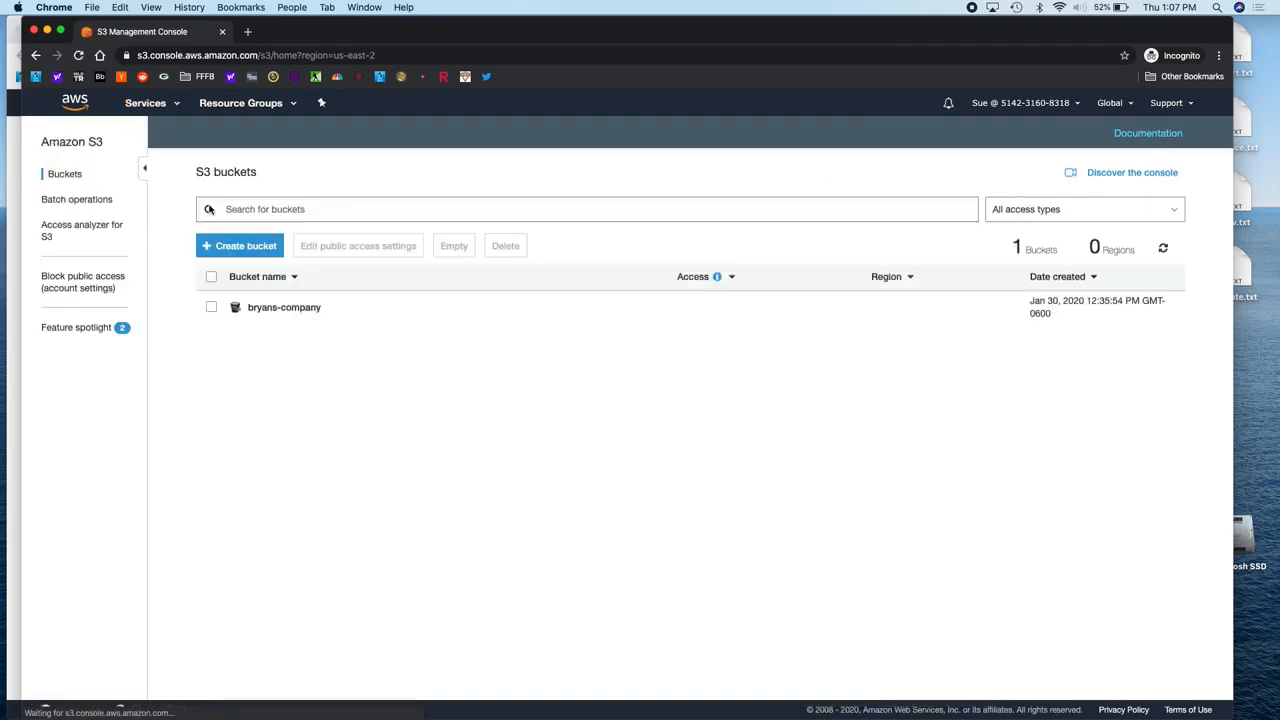
{"action": "left_click", "coordinate": [290, 309]}
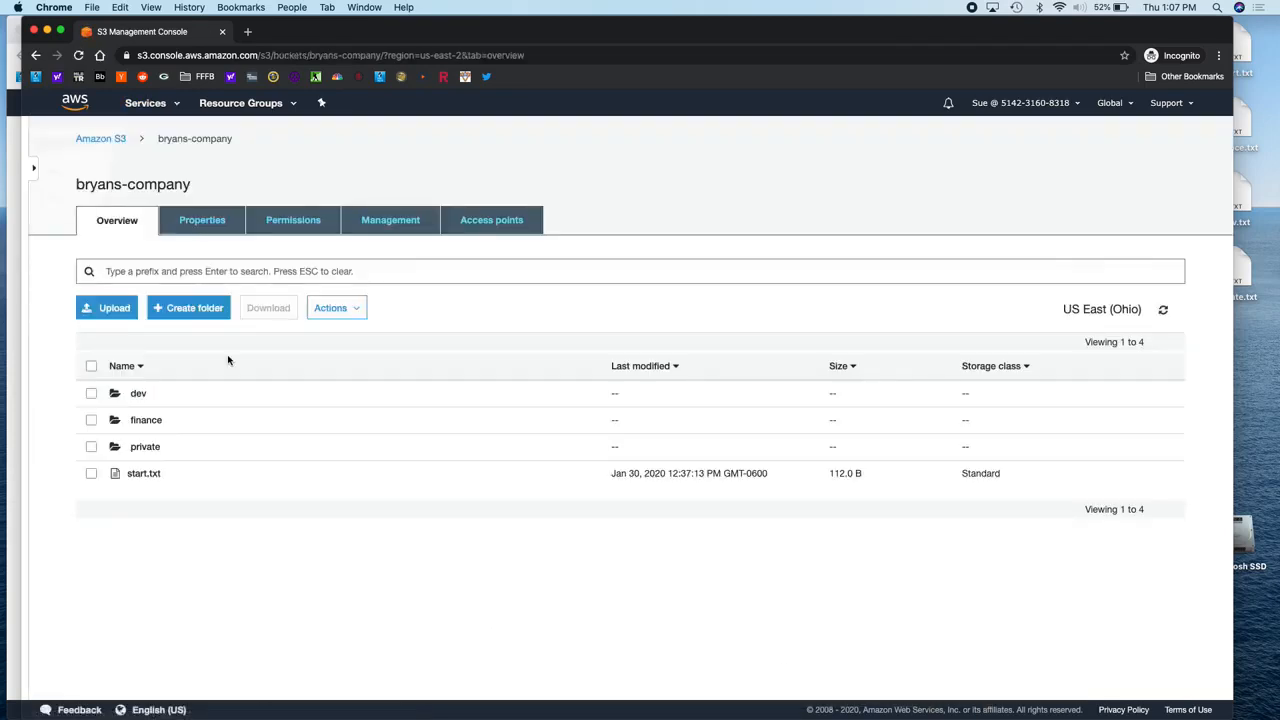
{"action": "left_click", "coordinate": [138, 395]}
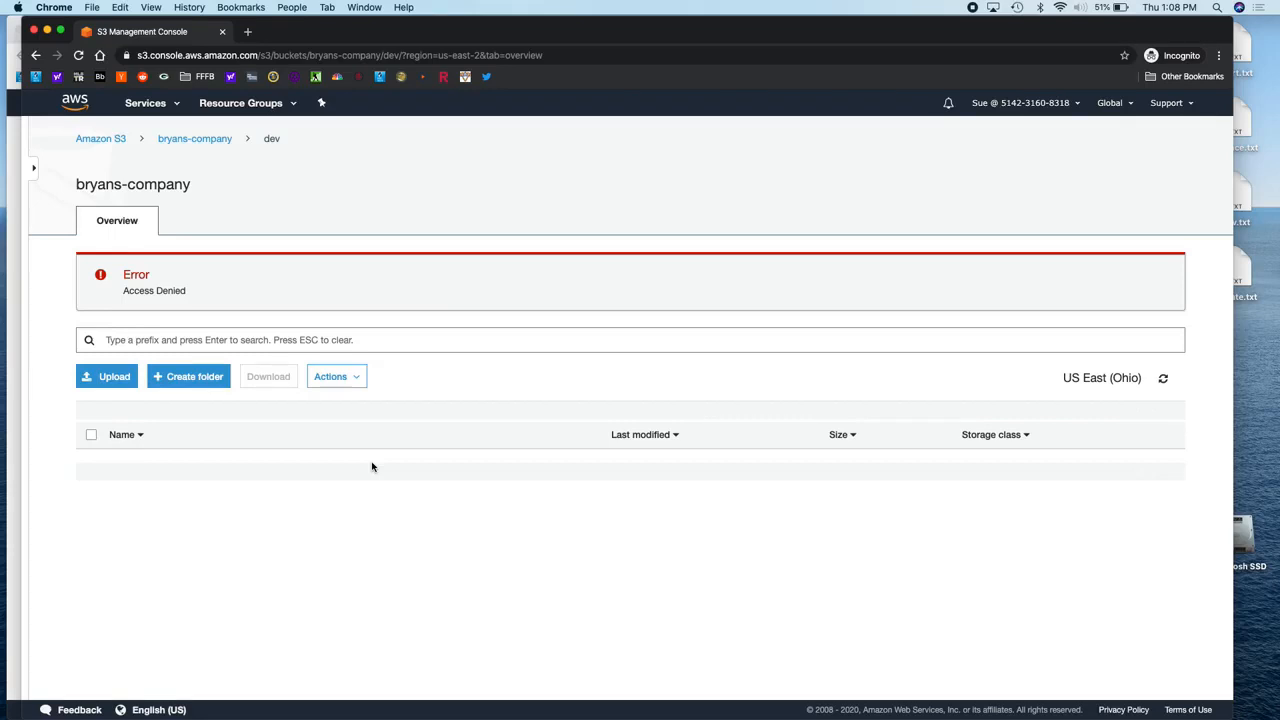
{"action": "left_click", "coordinate": [12, 344]}
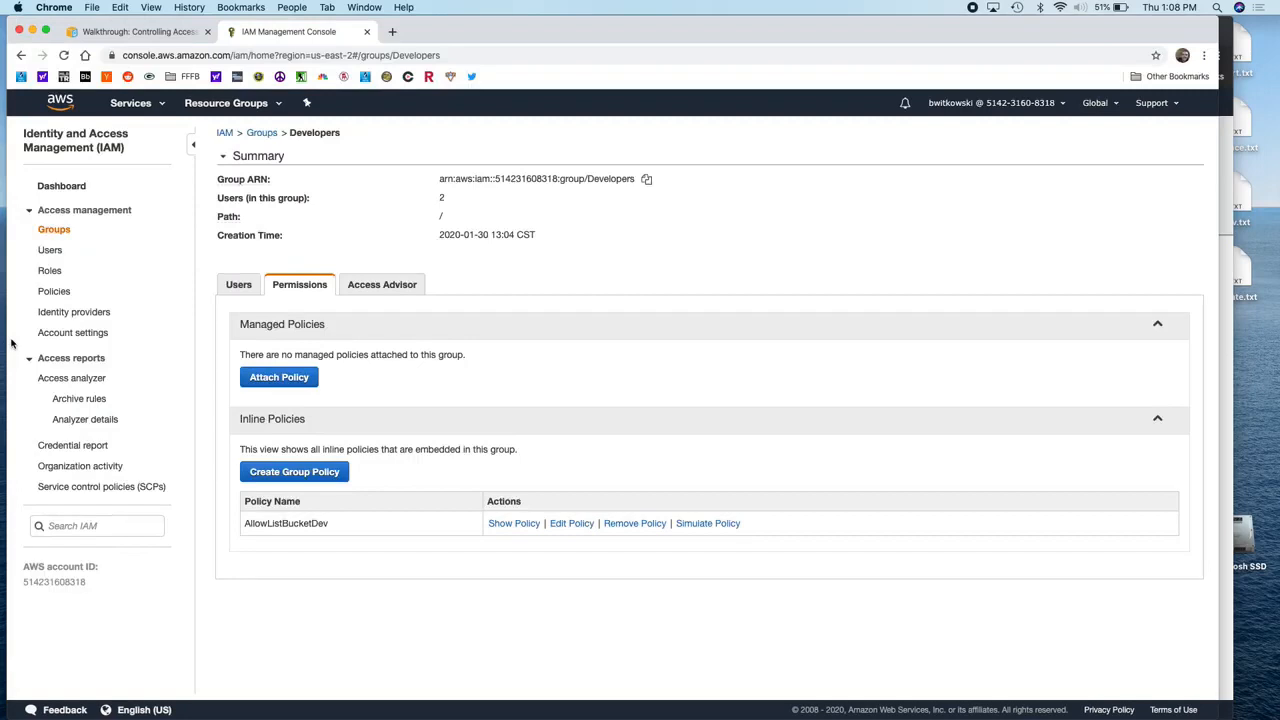
Step: Edit AllowListBucketDev so its condition uses StringLike instead of StringEquals, and apply it
{"action": "left_click", "coordinate": [566, 526]}
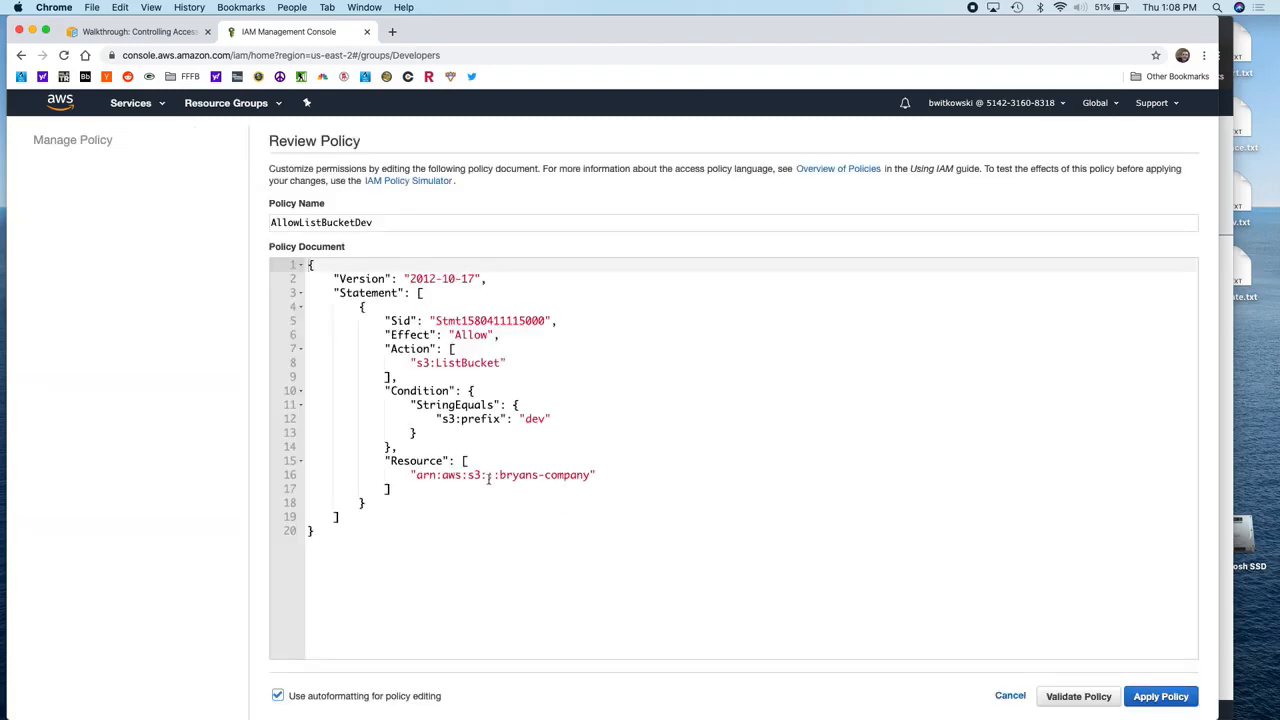
{"action": "left_click", "coordinate": [456, 405]}
{"action": "left_click_drag", "start_coordinate": [456, 405], "coordinate": [495, 405]}
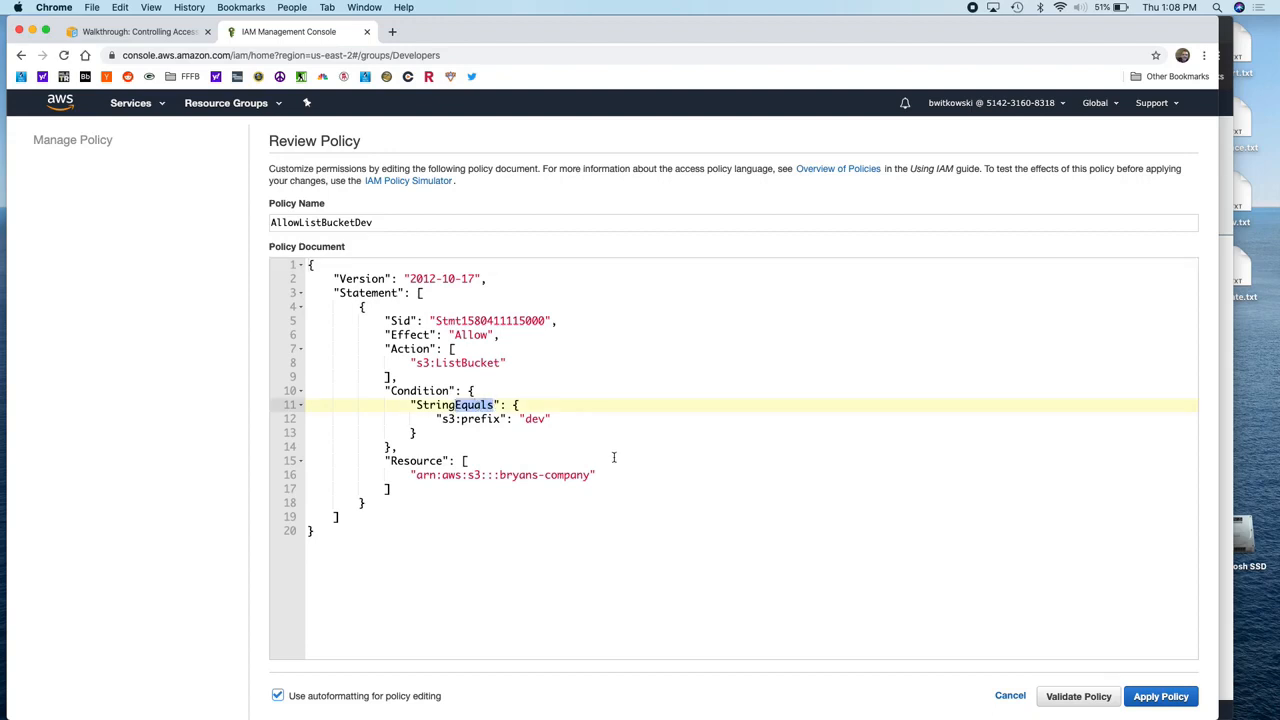
{"action": "left_click", "coordinate": [1008, 696]}
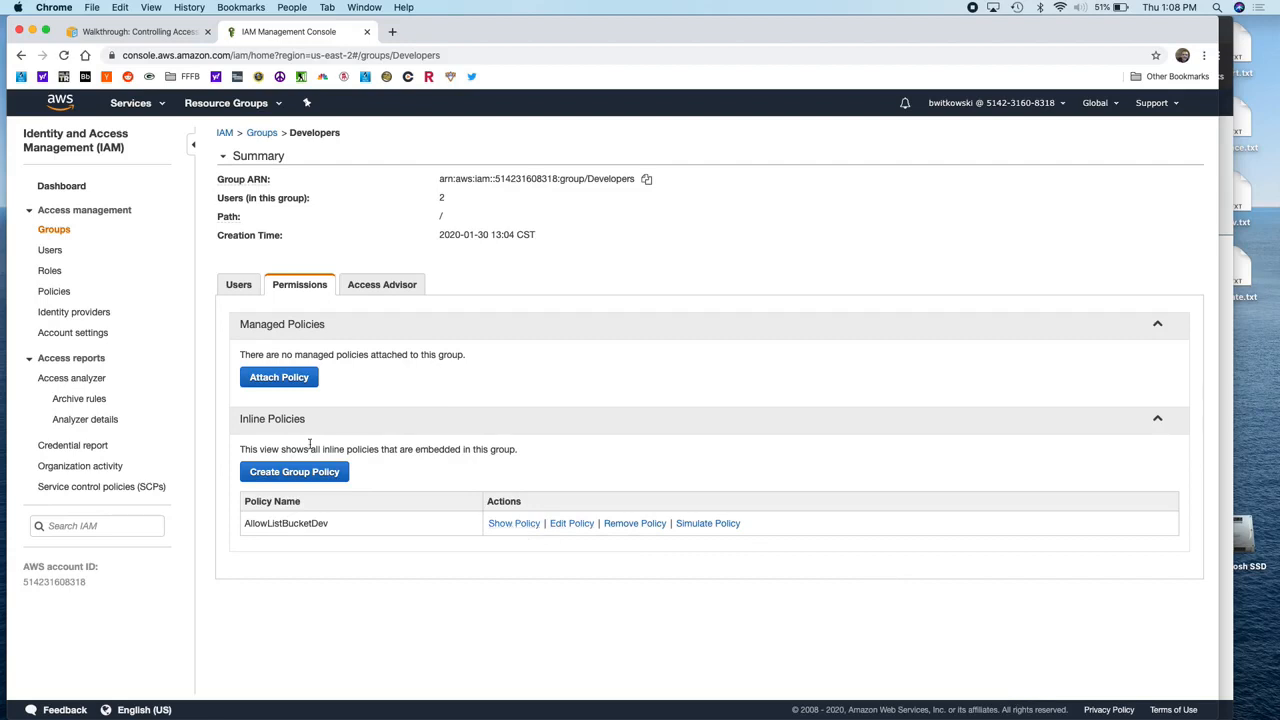
{"action": "left_click", "coordinate": [571, 524]}
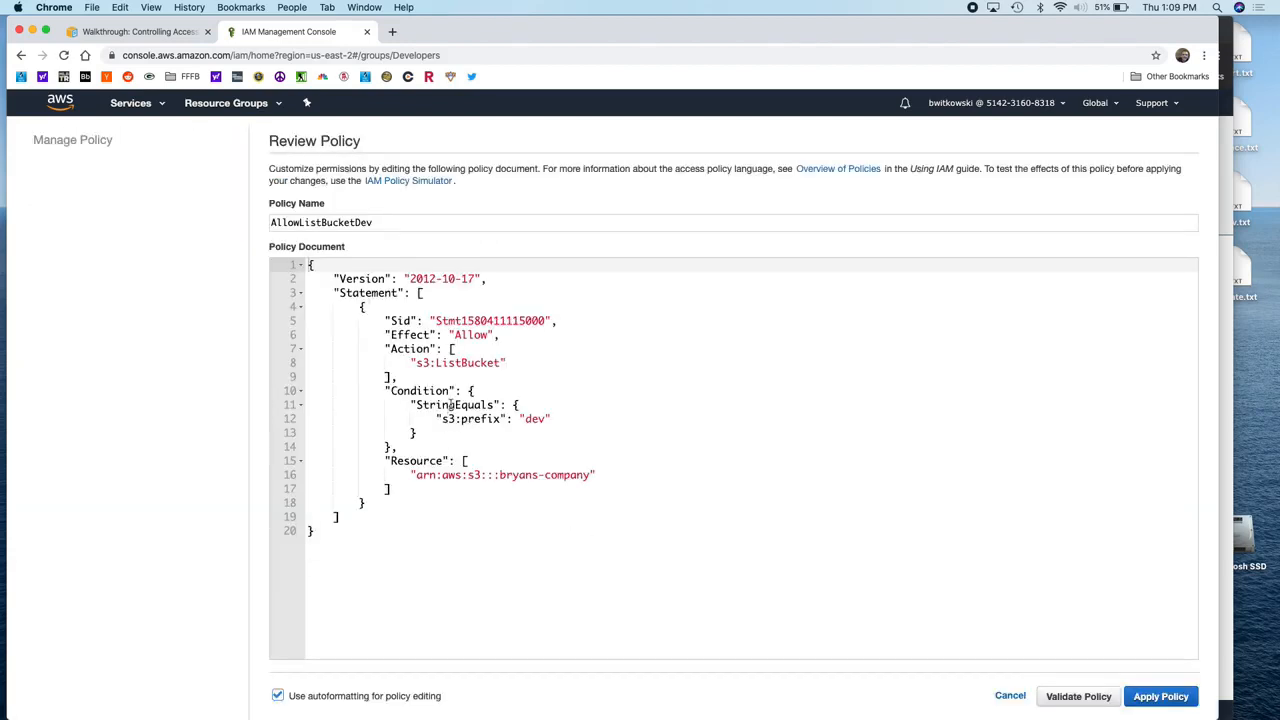
{"action": "left_click_drag", "start_coordinate": [455, 405], "coordinate": [494, 405]}
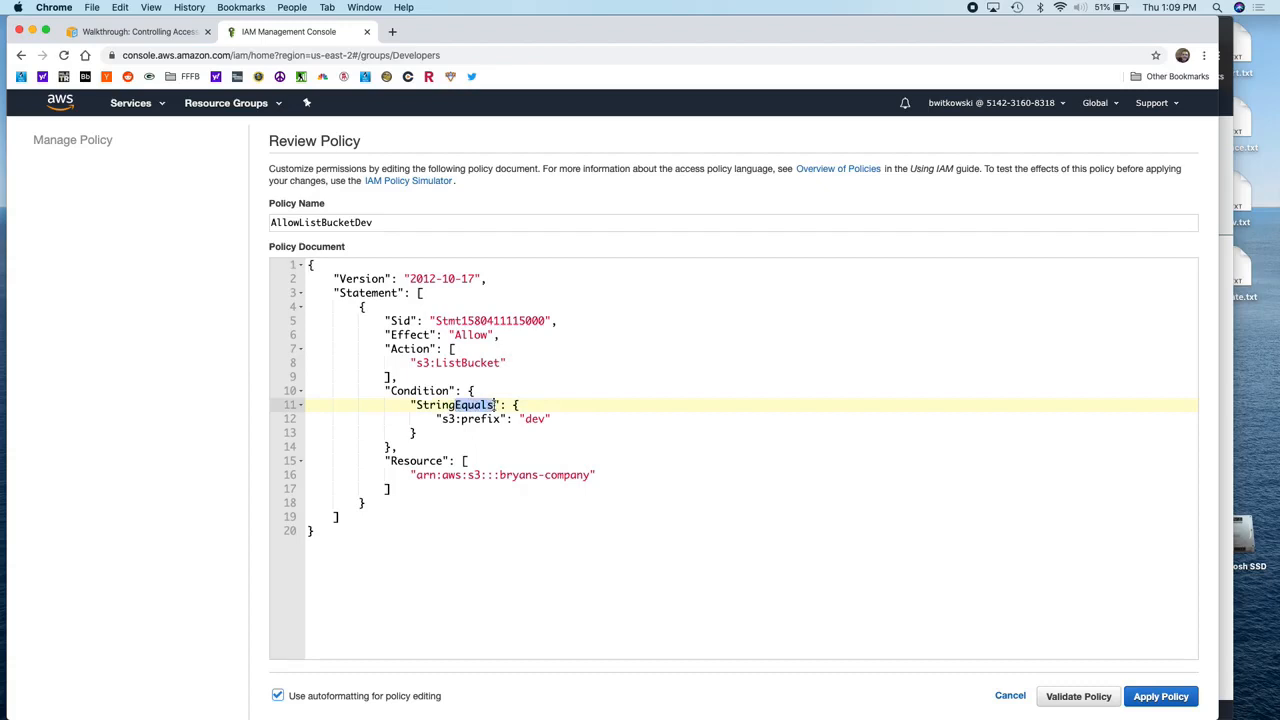
{"action": "type", "text": "Lik"}
{"action": "key", "text": "BackSpace"}
{"action": "key", "text": "BackSpace"}
{"action": "key", "text": "BackSpace"}
{"action": "type", "text": "Like"}
{"action": "left_click", "coordinate": [1158, 695]}
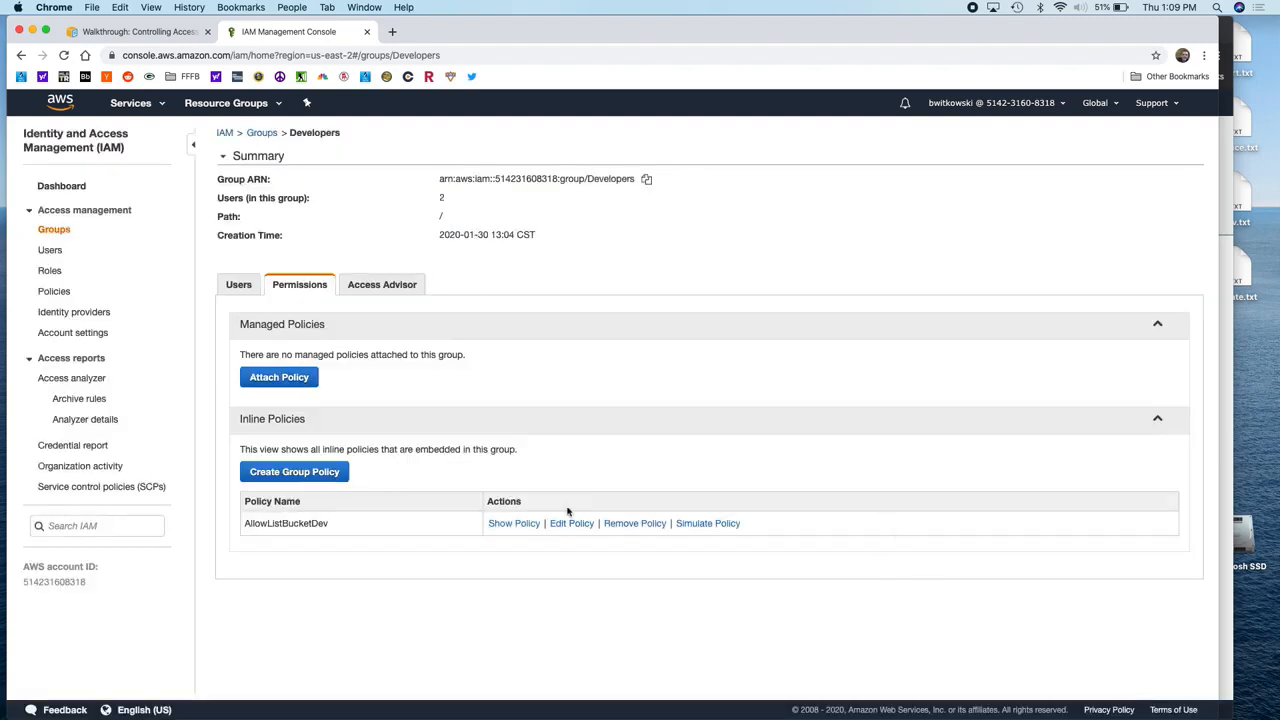
{"action": "left_click", "coordinate": [322, 473]}
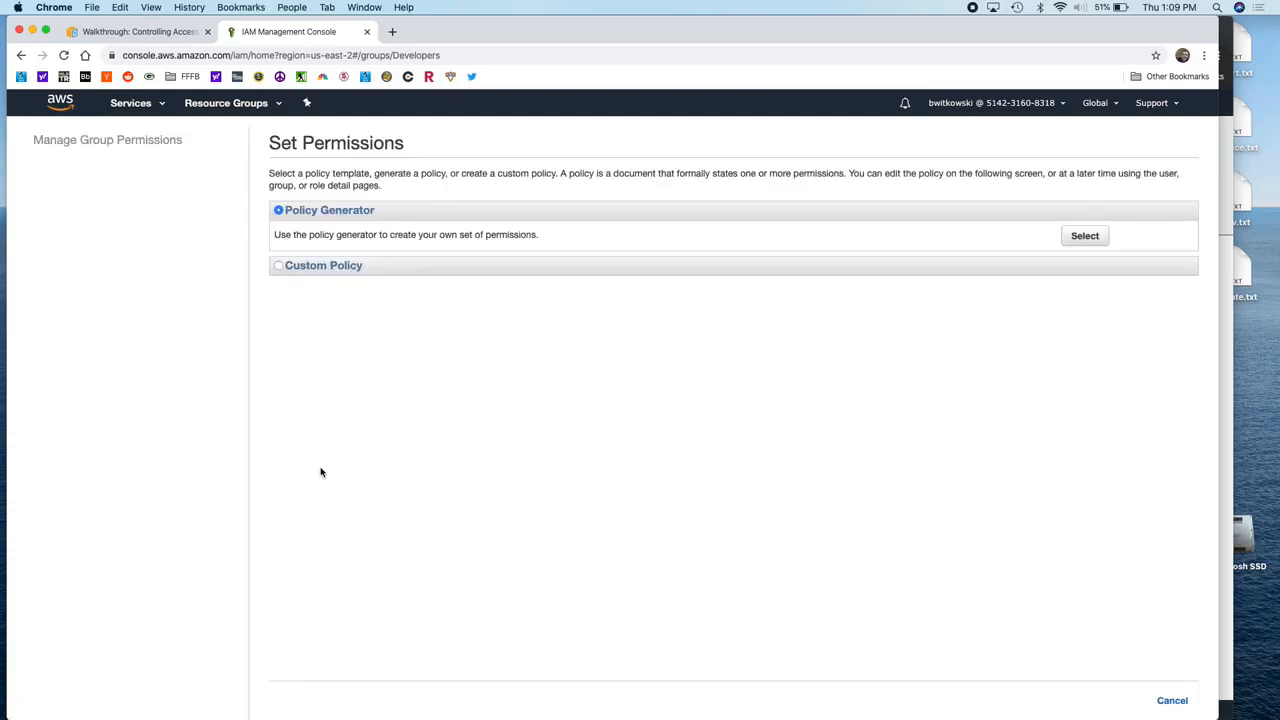
{"action": "left_click", "coordinate": [1084, 236]}
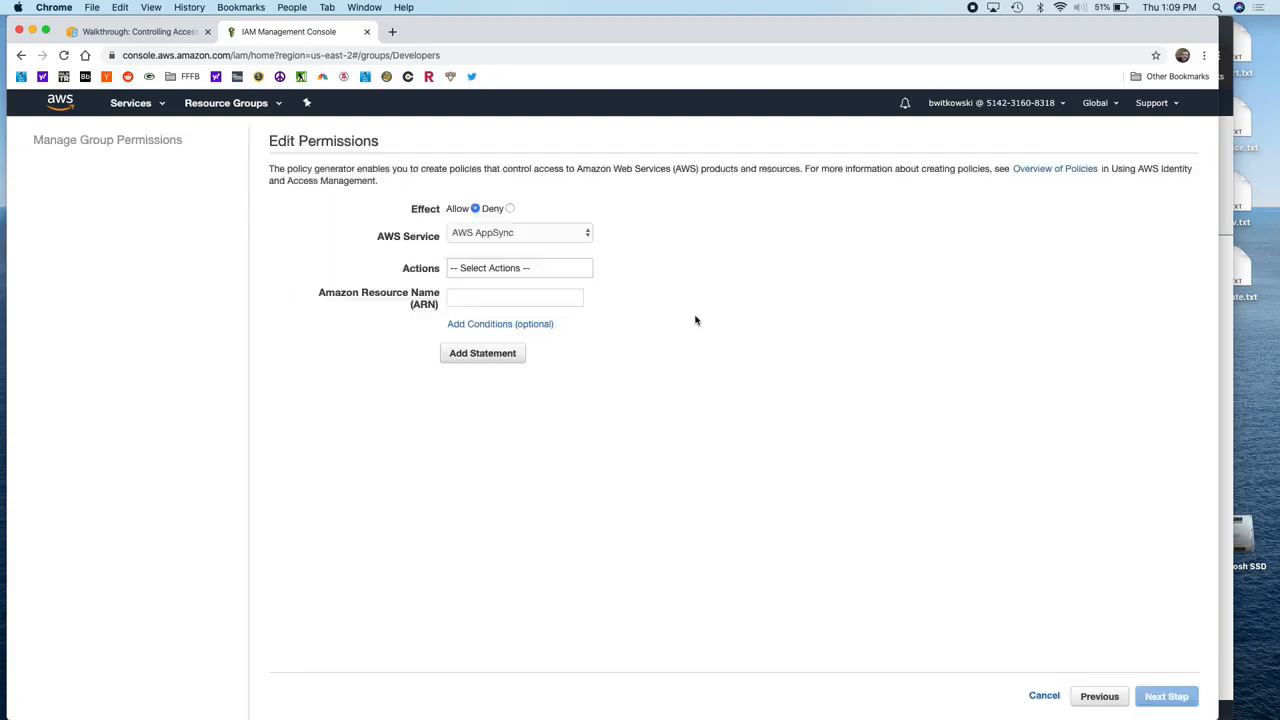
{"action": "left_click", "coordinate": [517, 324]}
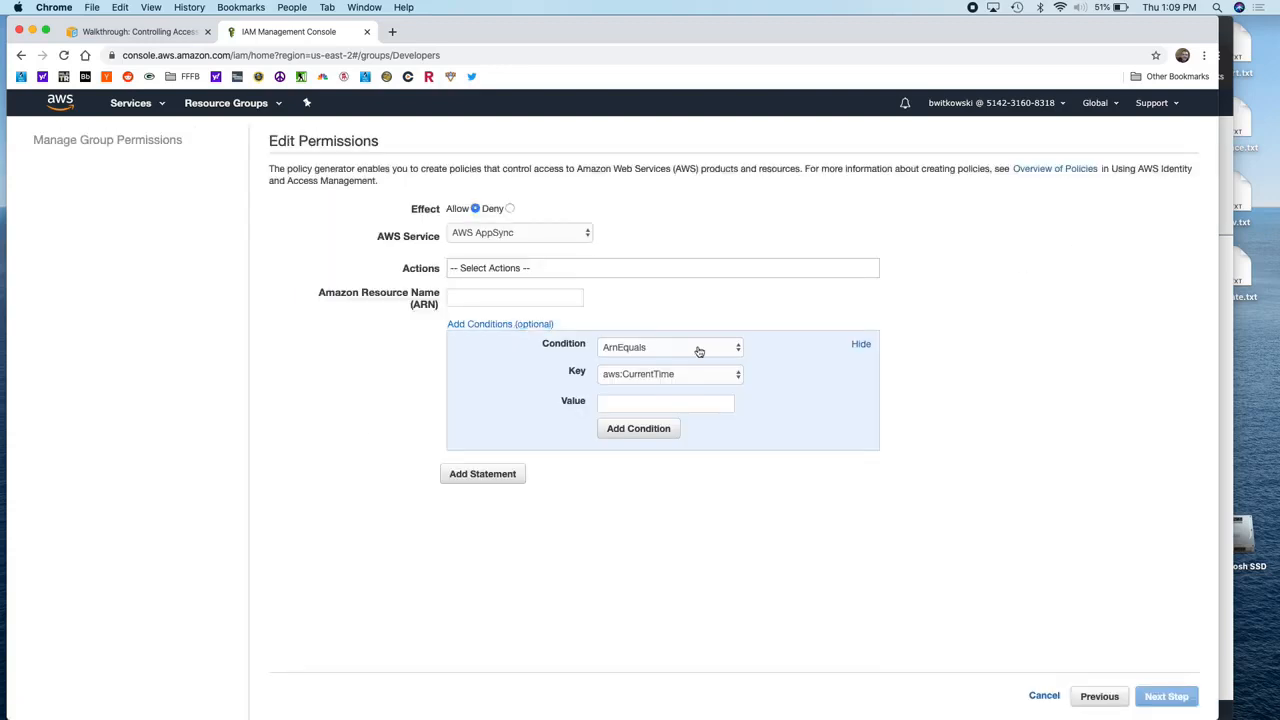
{"action": "left_click", "coordinate": [700, 350]}
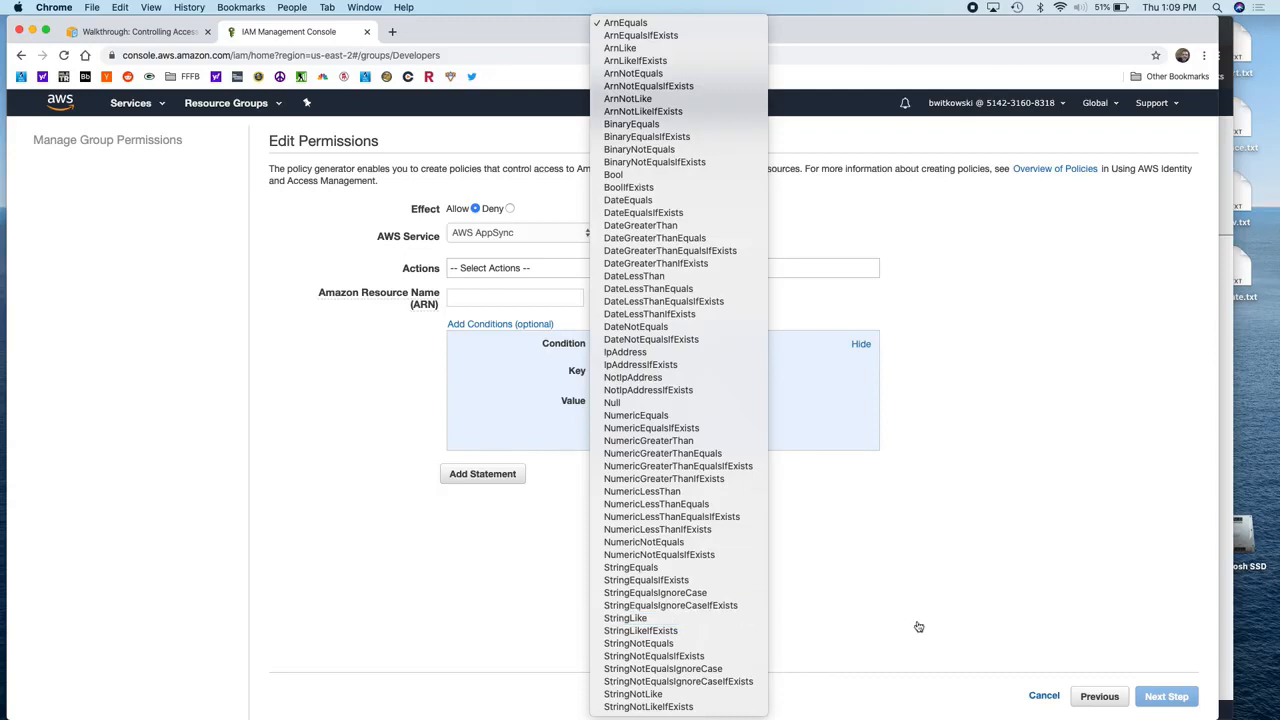
{"action": "left_click", "coordinate": [1046, 697]}
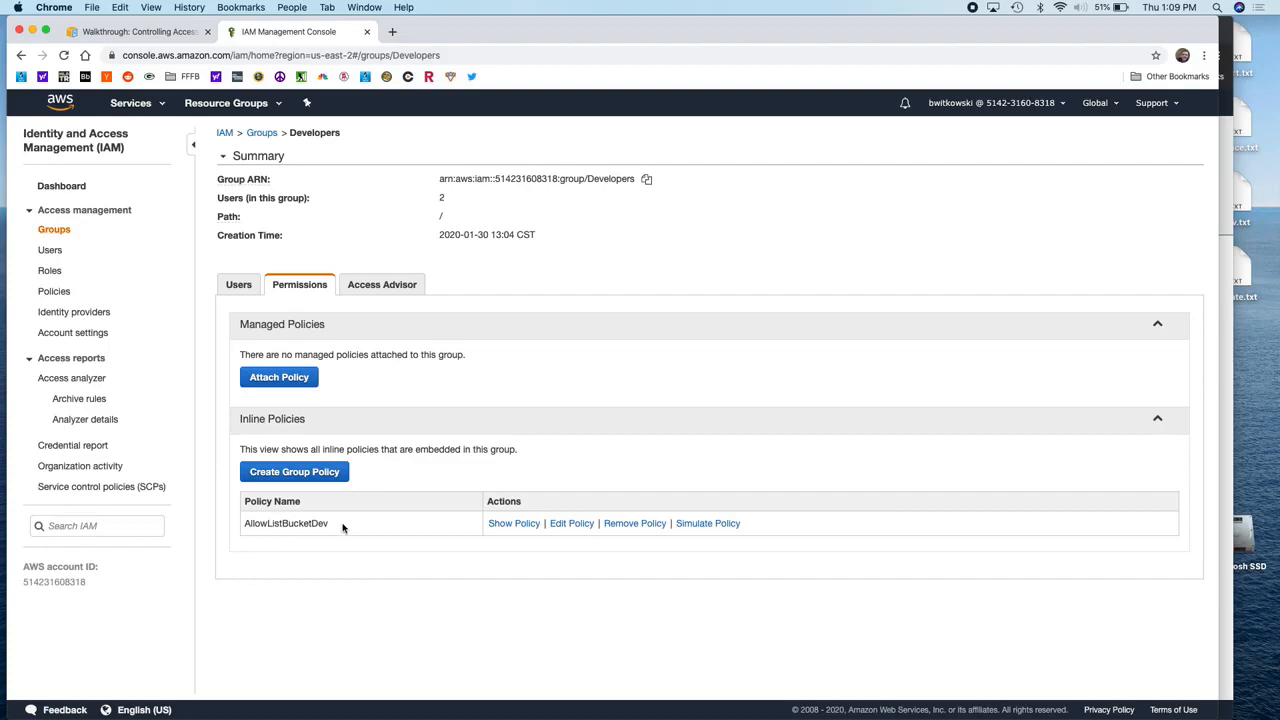
{"action": "left_click", "coordinate": [1230, 270]}
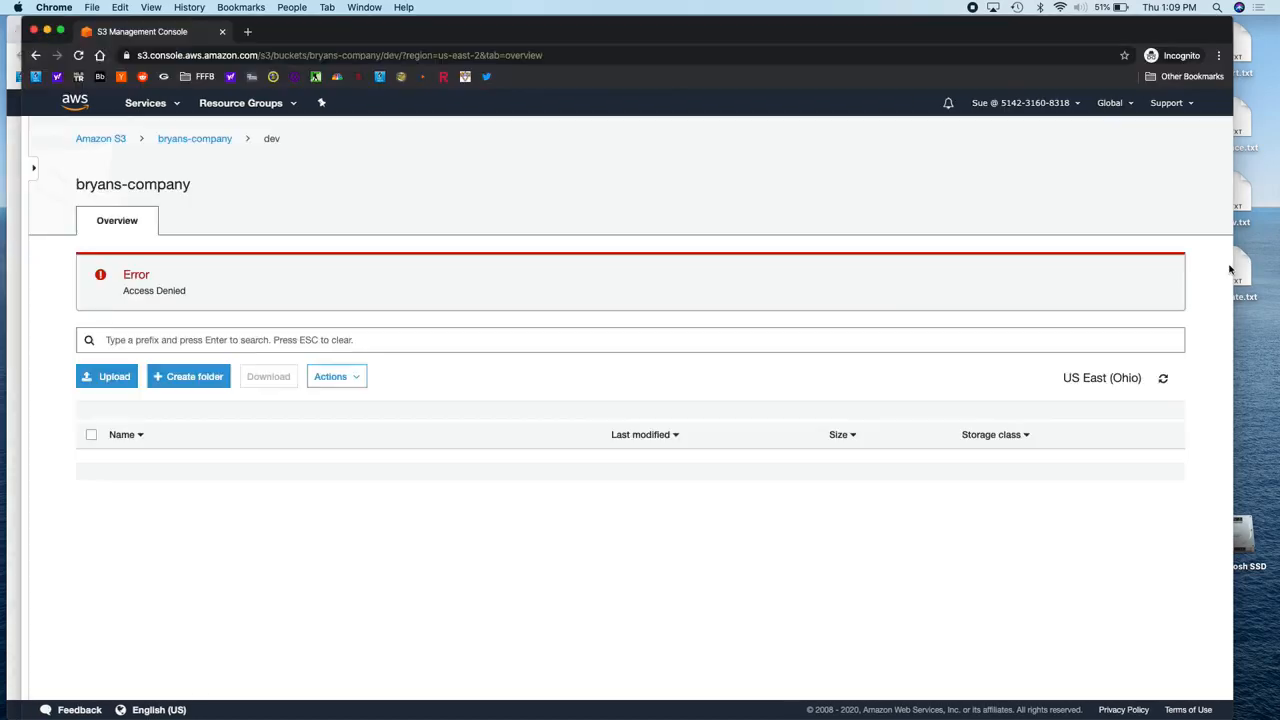
Step: As the test user, open bryans-company's dev folder three times, each returning Access Denied
{"action": "left_click", "coordinate": [146, 104]}
{"action": "left_click", "coordinate": [58, 167]}
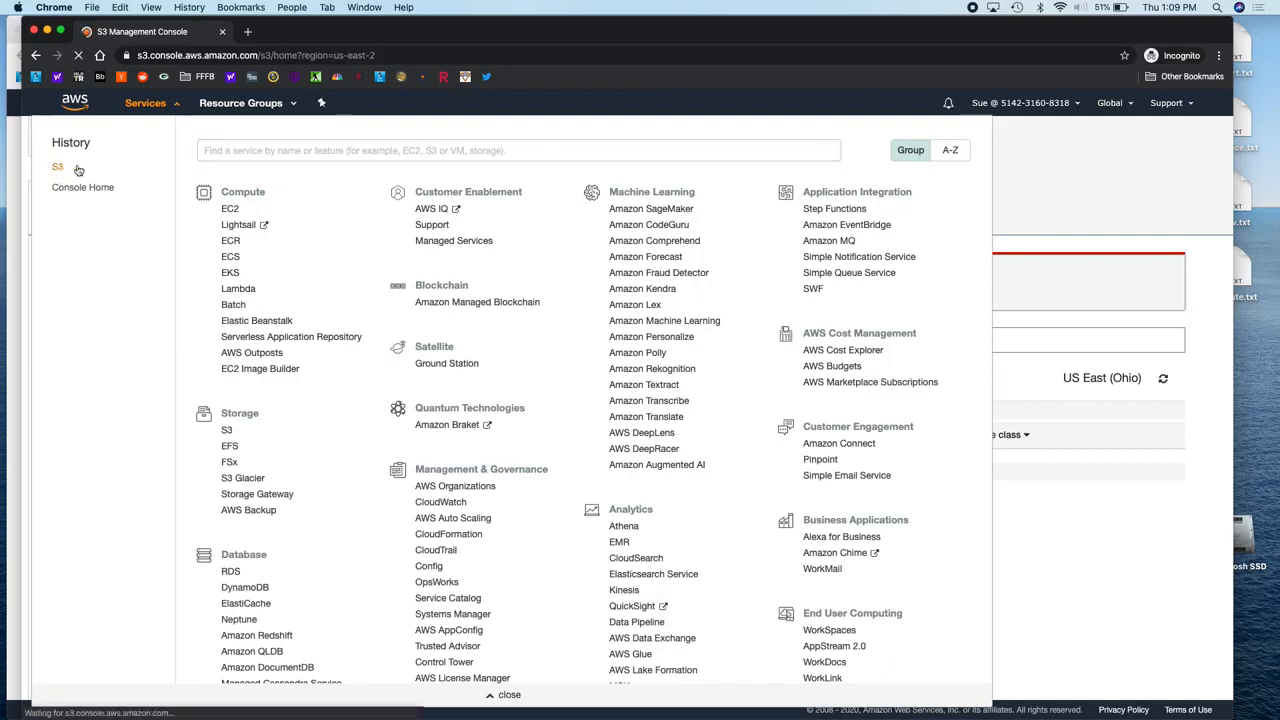
{"action": "left_click", "coordinate": [276, 309]}
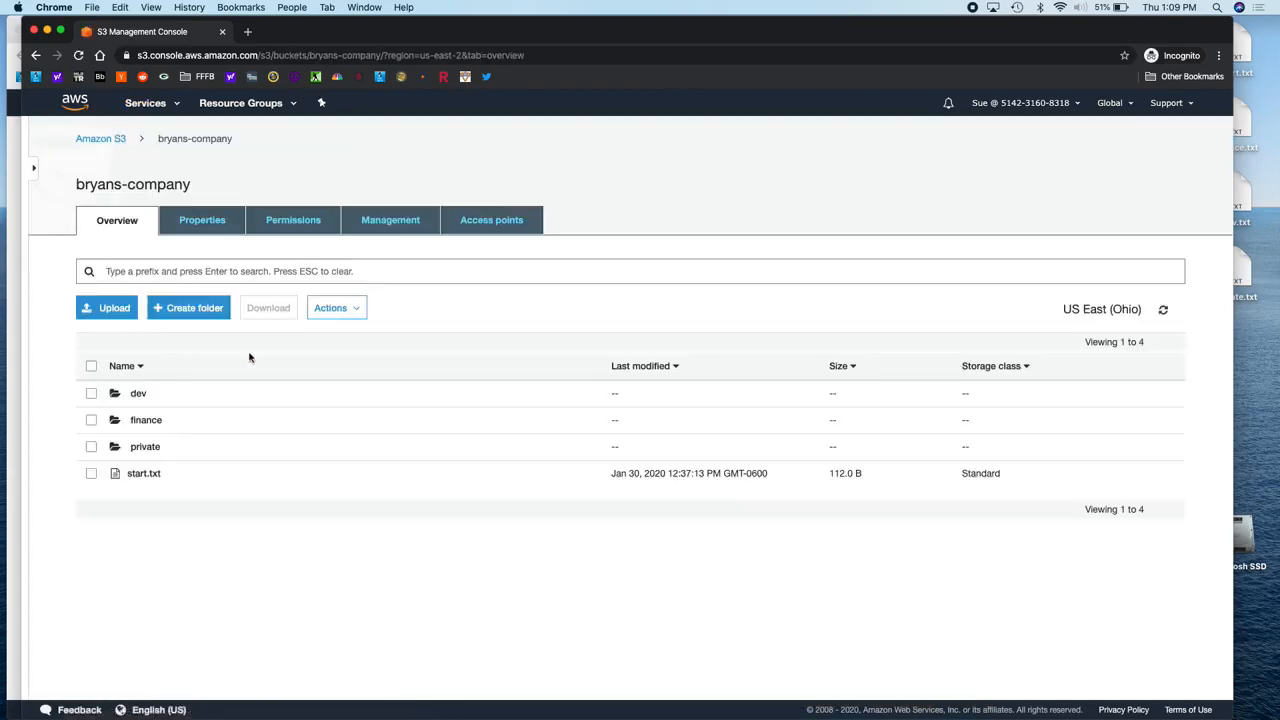
{"action": "left_click", "coordinate": [139, 394]}
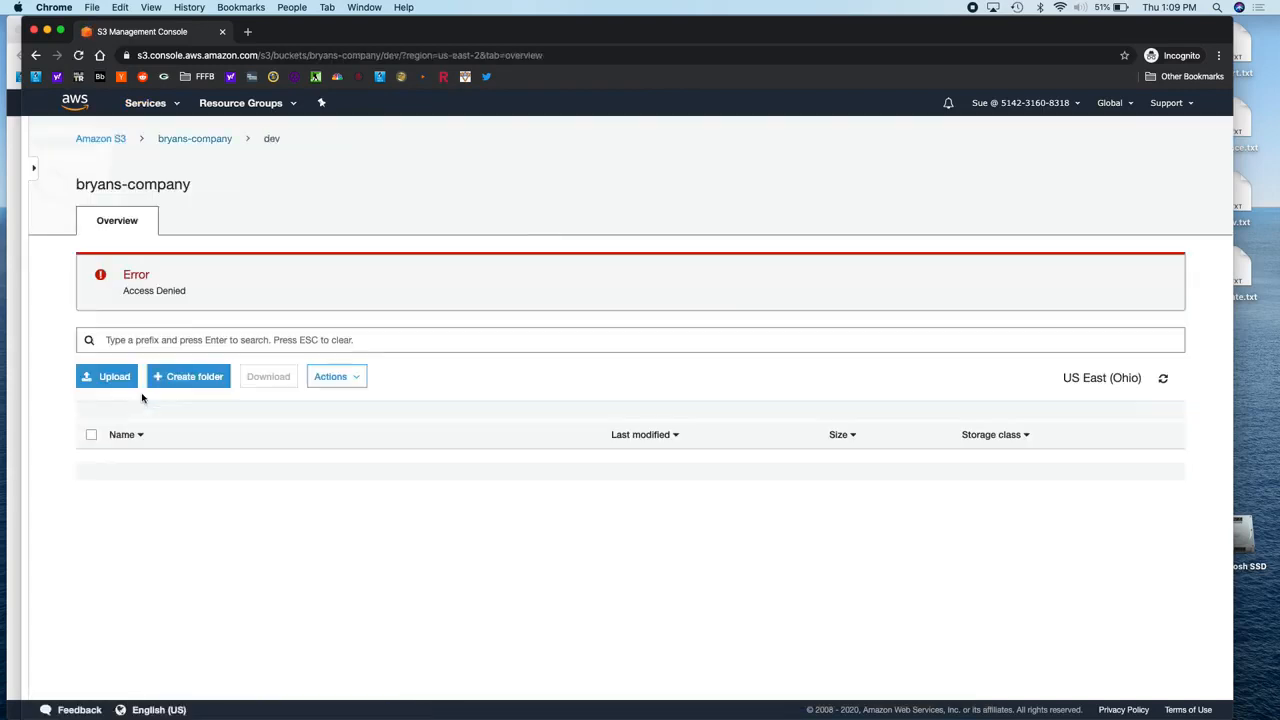
{"action": "left_click", "coordinate": [205, 140]}
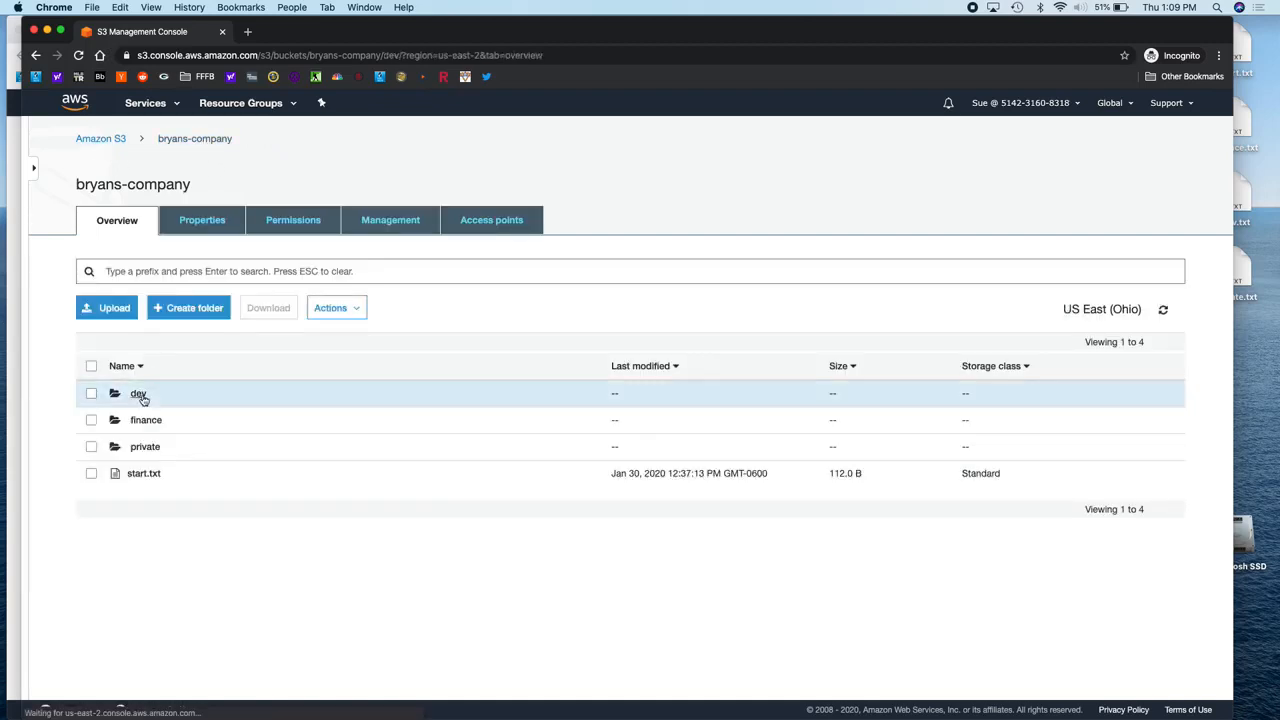
{"action": "left_click", "coordinate": [139, 394]}
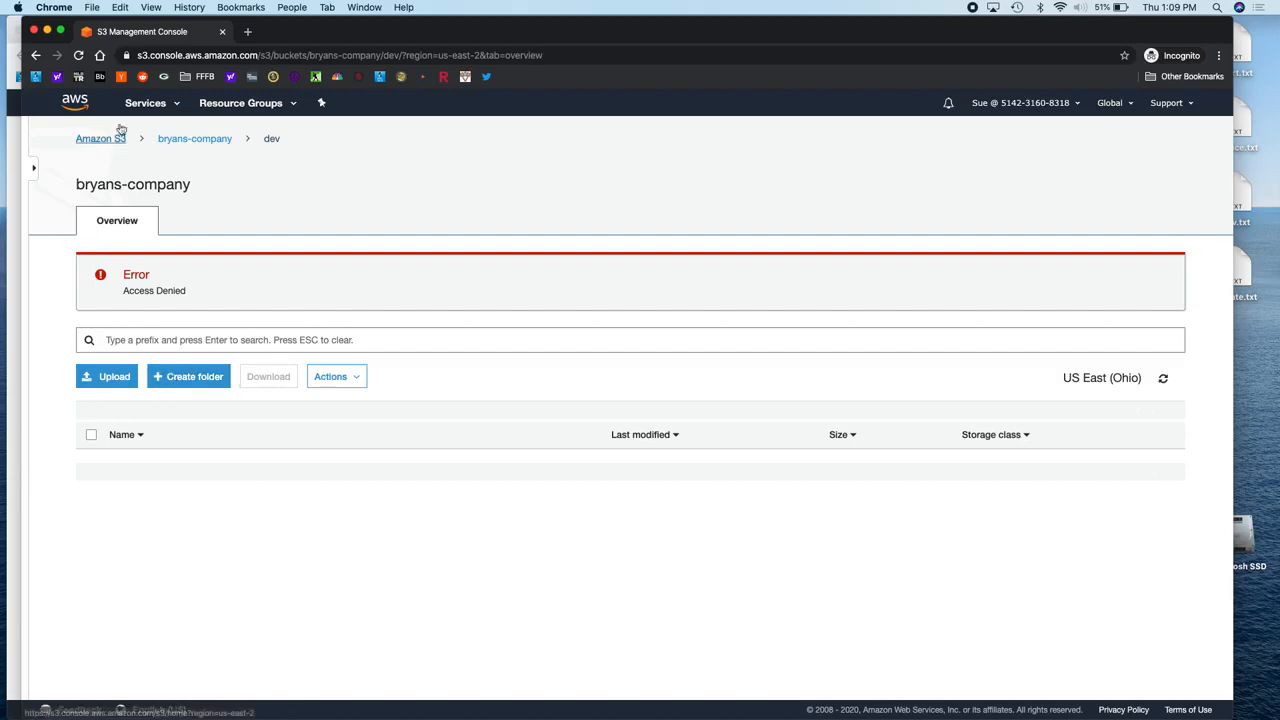
{"action": "left_click", "coordinate": [190, 138]}
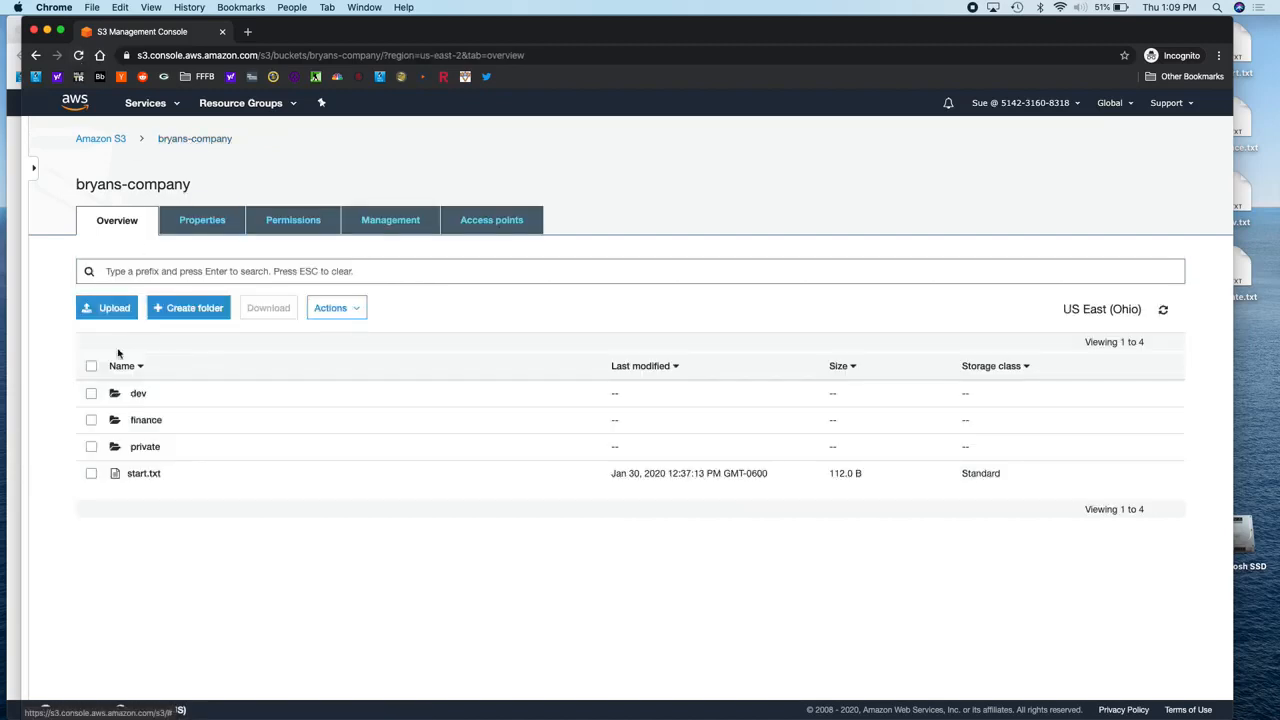
{"action": "left_click", "coordinate": [139, 394]}
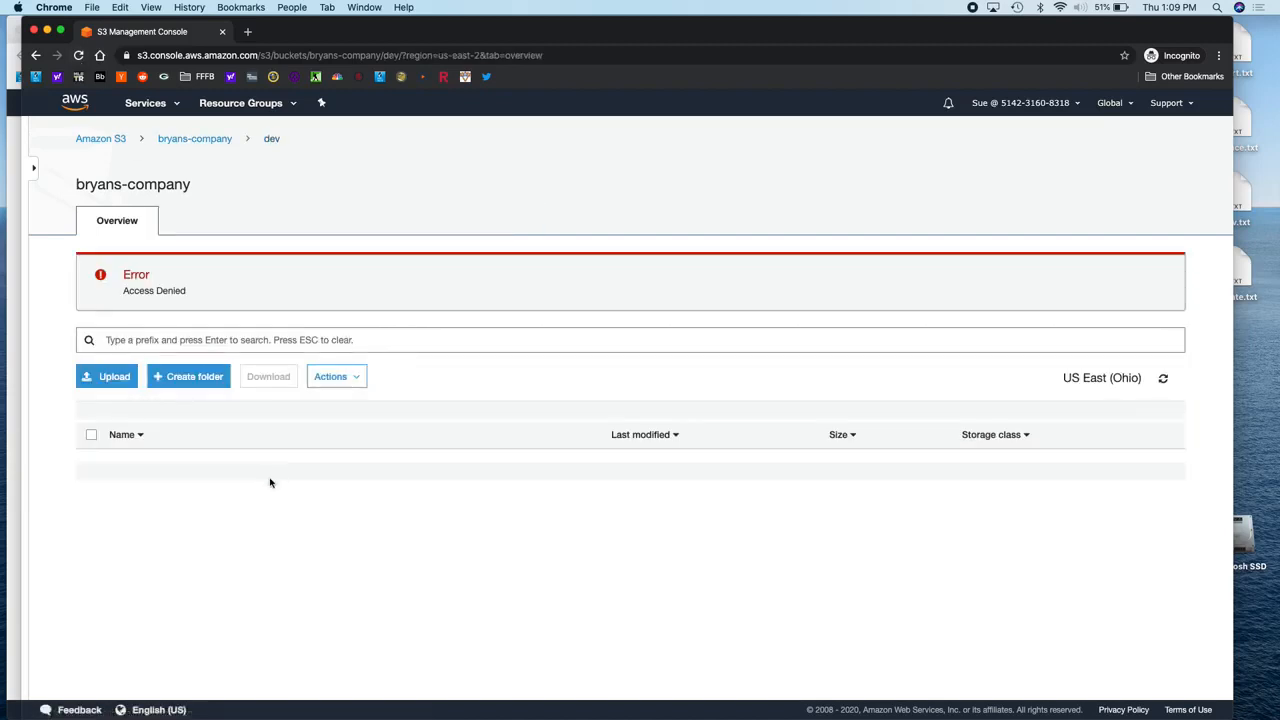
{"action": "left_click", "coordinate": [204, 139]}
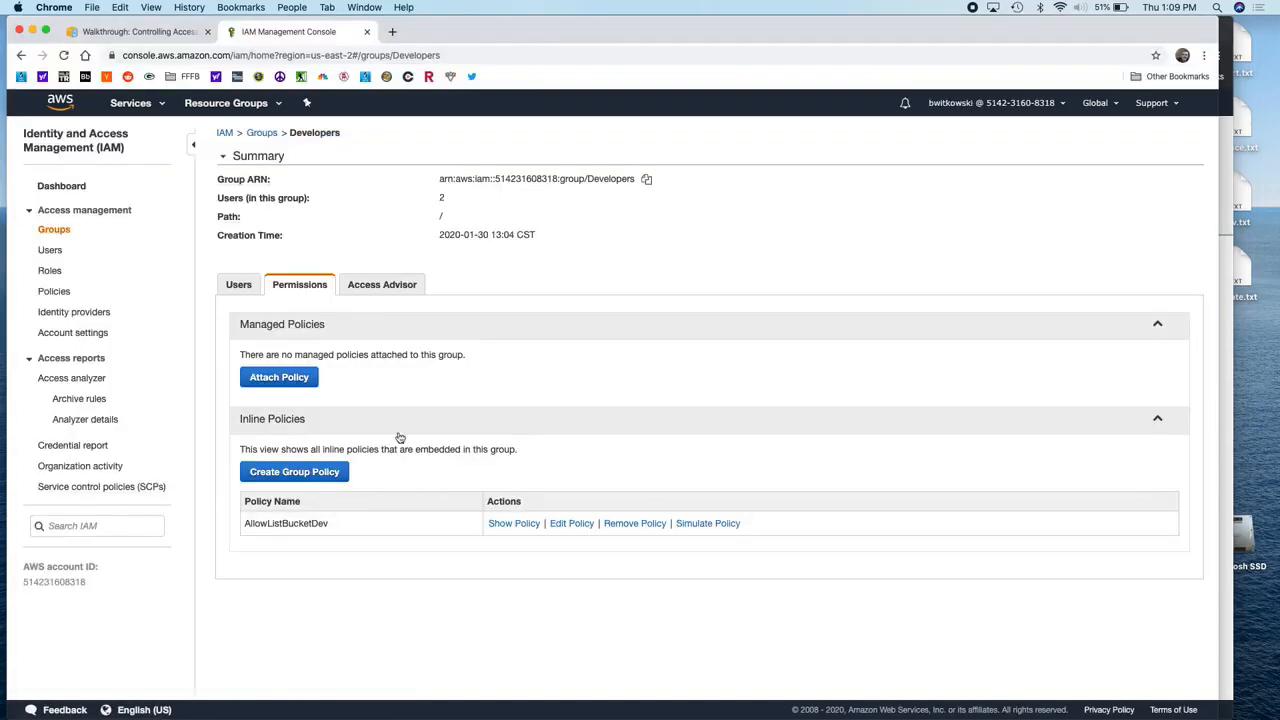
Step: Change AllowListBucketDev's s3:prefix value to dev/* and apply the policy
{"action": "left_click", "coordinate": [578, 526]}
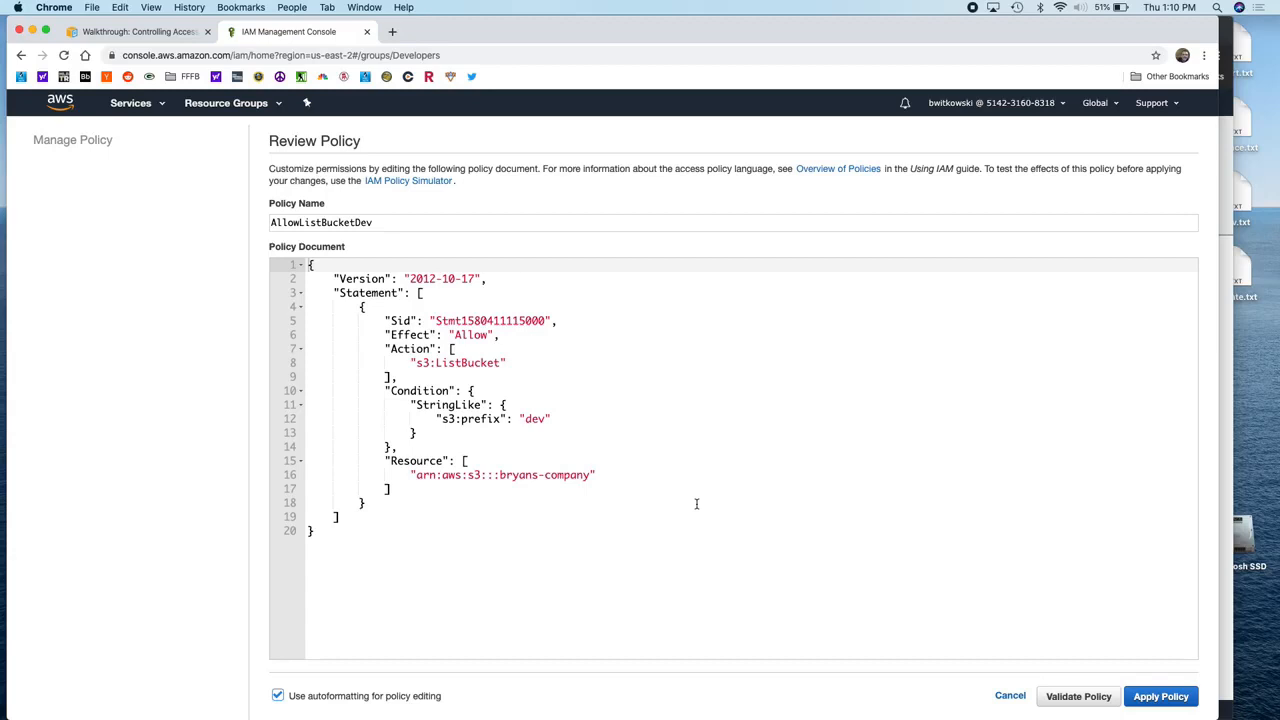
{"action": "left_click", "coordinate": [548, 419]}
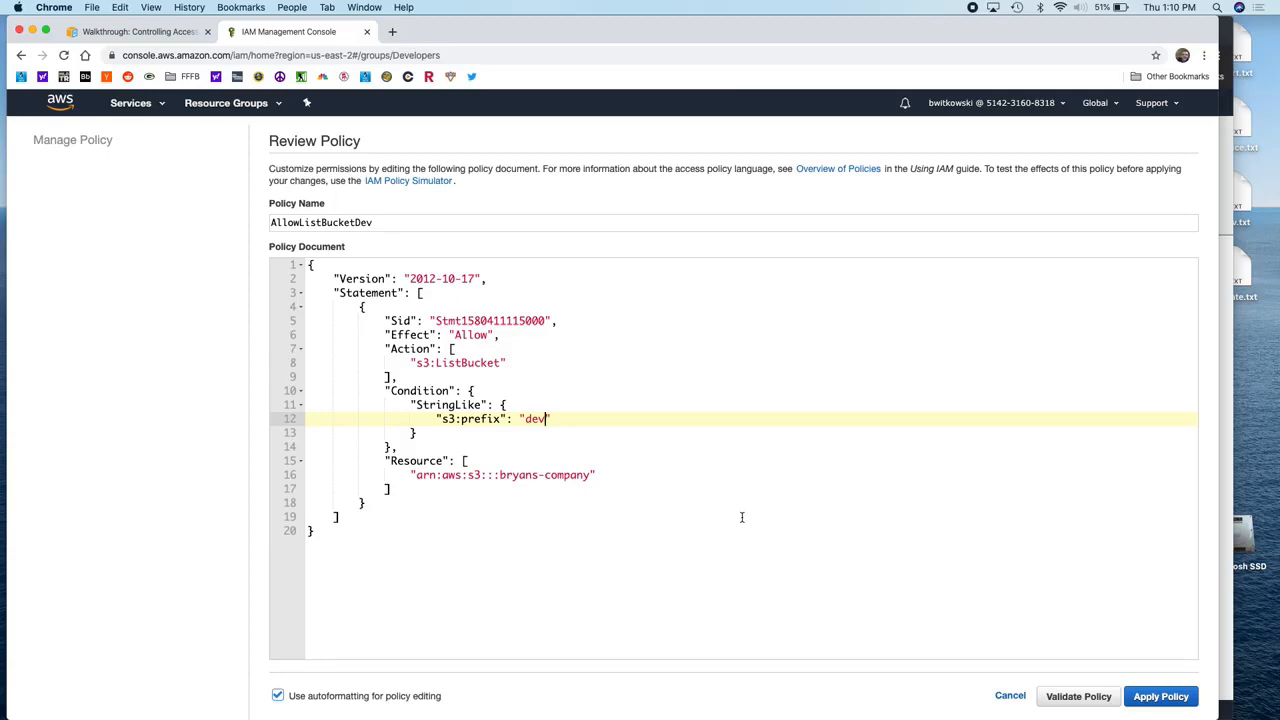
{"action": "type", "text": "/*"}
{"action": "left_click", "coordinate": [1168, 697]}
{"action": "key", "text": "super+grave"}
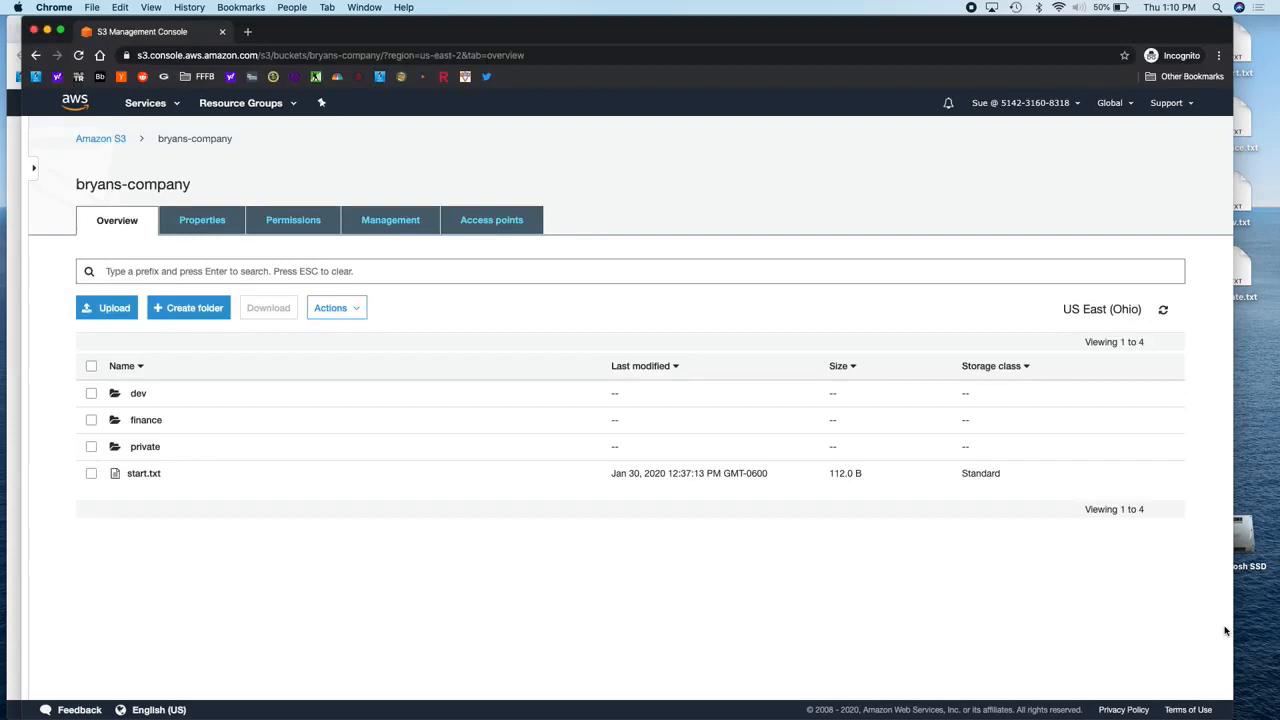
Step: As the test user, open bryans-company's dev folder, which now lists dev.txt
{"action": "left_click", "coordinate": [147, 105]}
{"action": "left_click", "coordinate": [57, 166]}
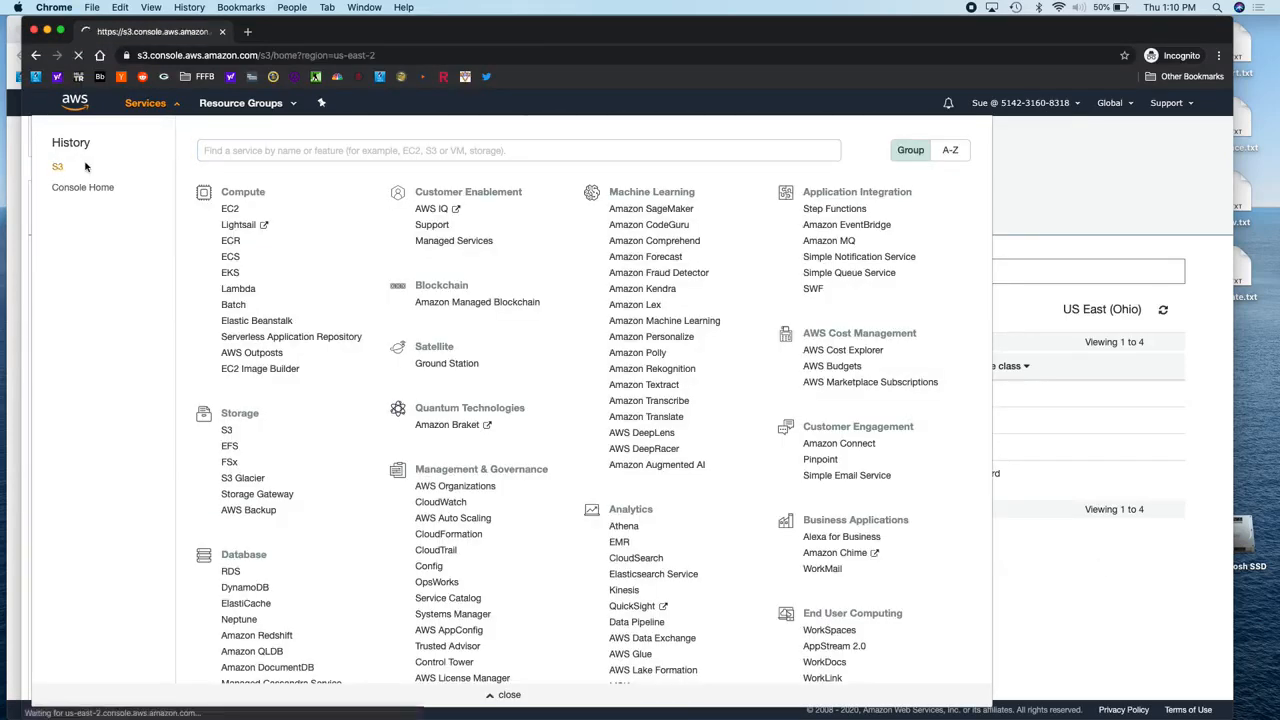
{"action": "left_click", "coordinate": [268, 312]}
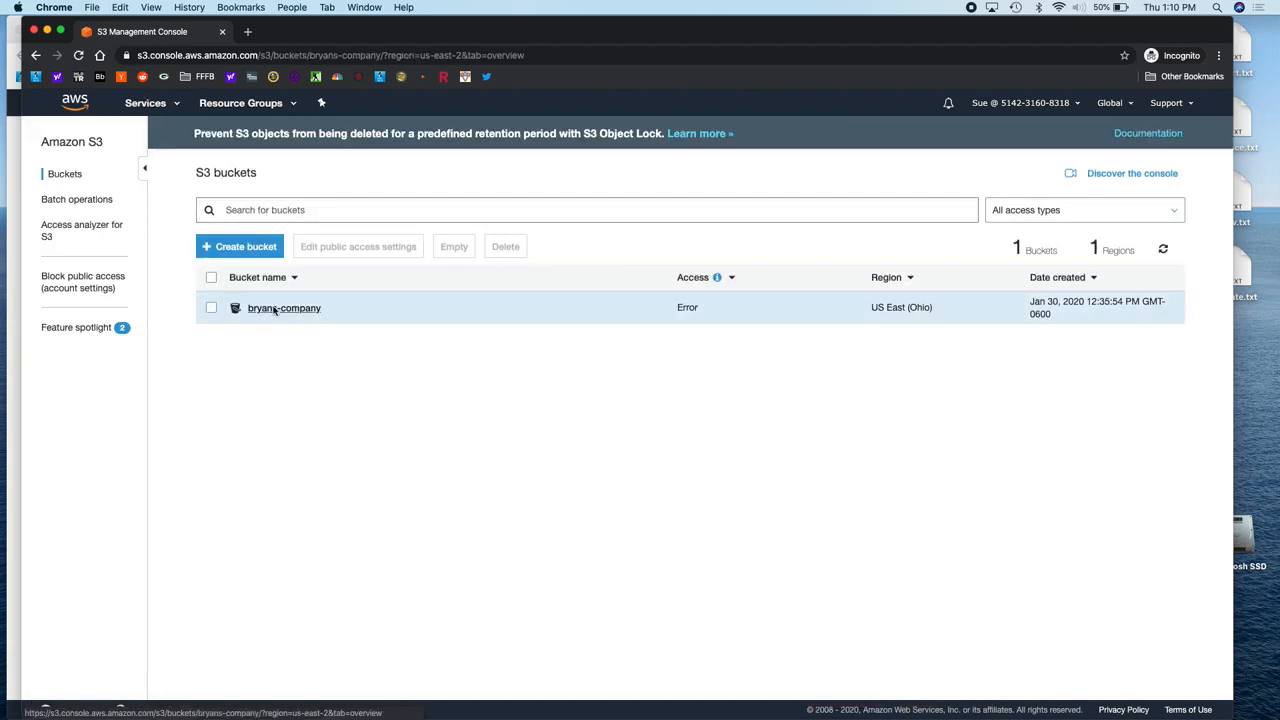
{"action": "left_click", "coordinate": [138, 394]}
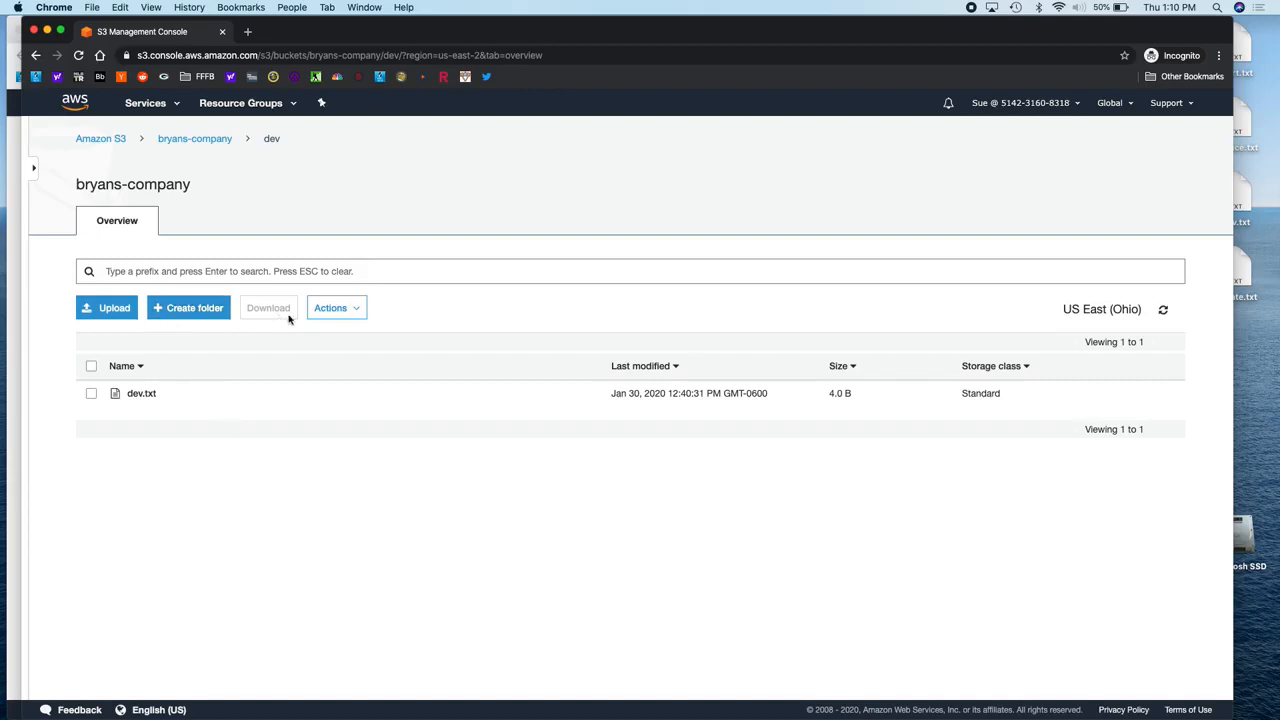
Step: Attempt to upload start.txt from the Desktop into the dev folder
{"action": "left_click", "coordinate": [112, 308]}
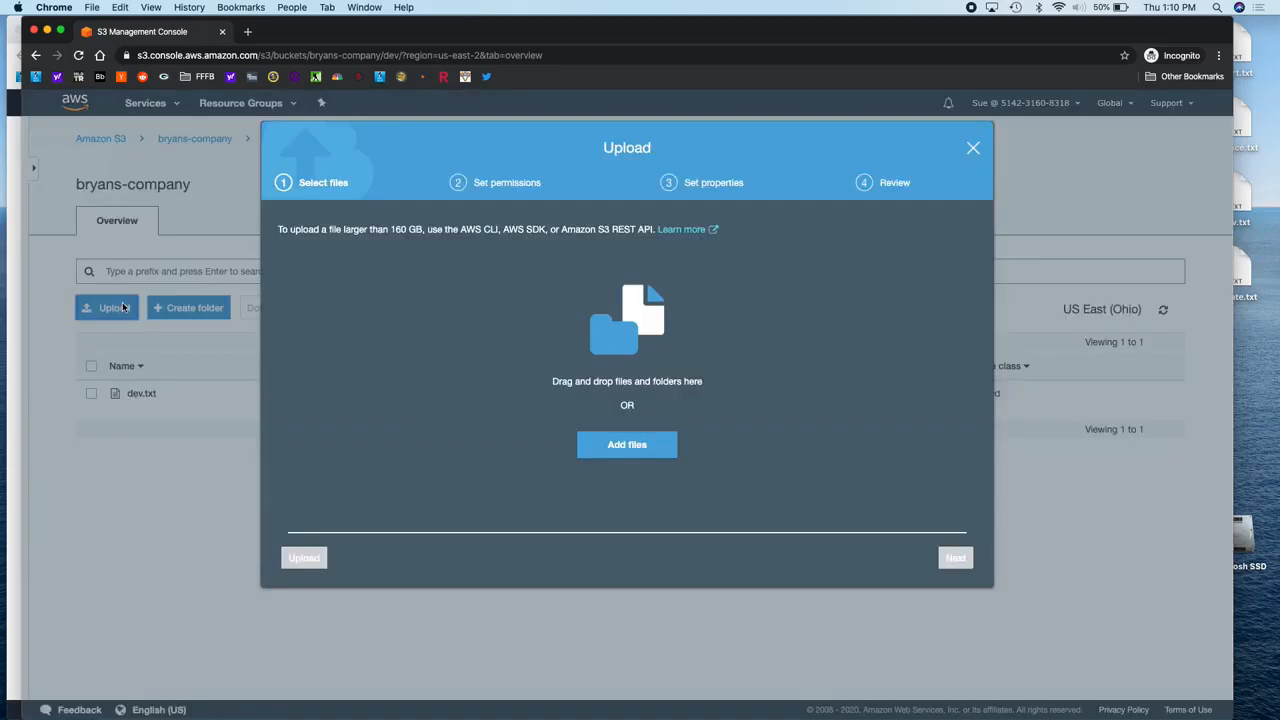
{"action": "left_click", "coordinate": [610, 456]}
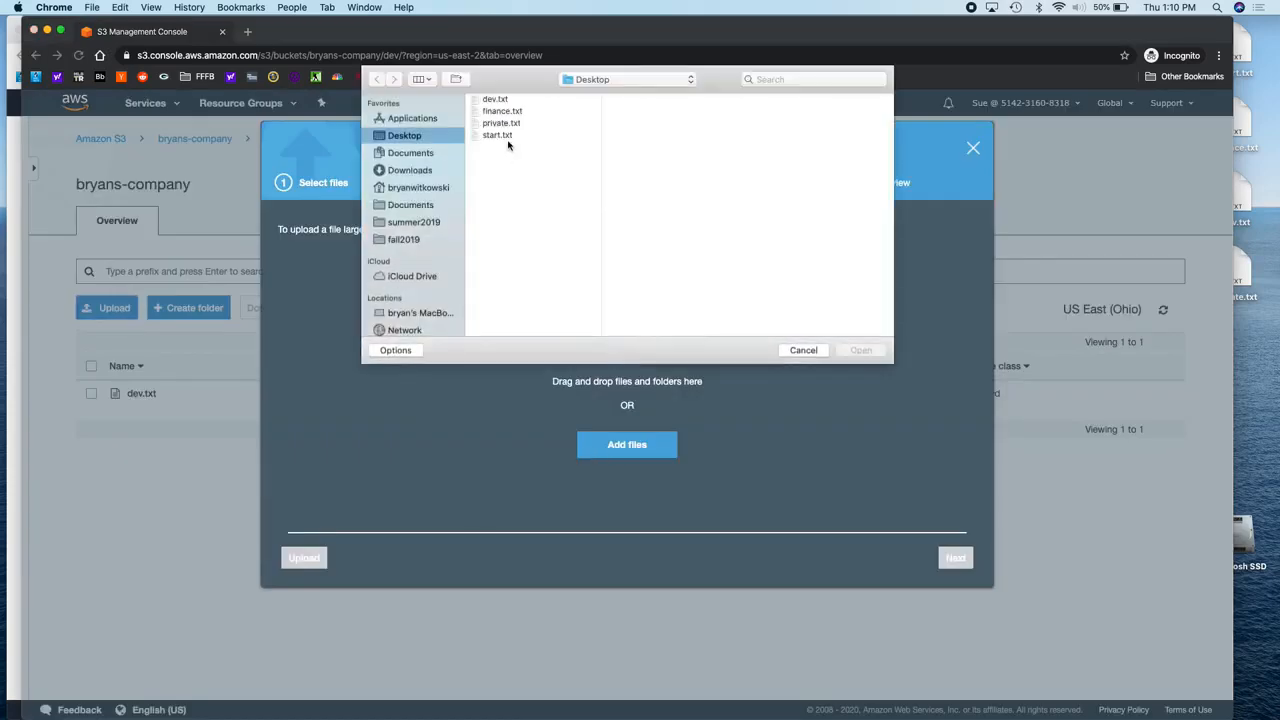
{"action": "left_click", "coordinate": [497, 135]}
{"action": "left_click", "coordinate": [862, 350]}
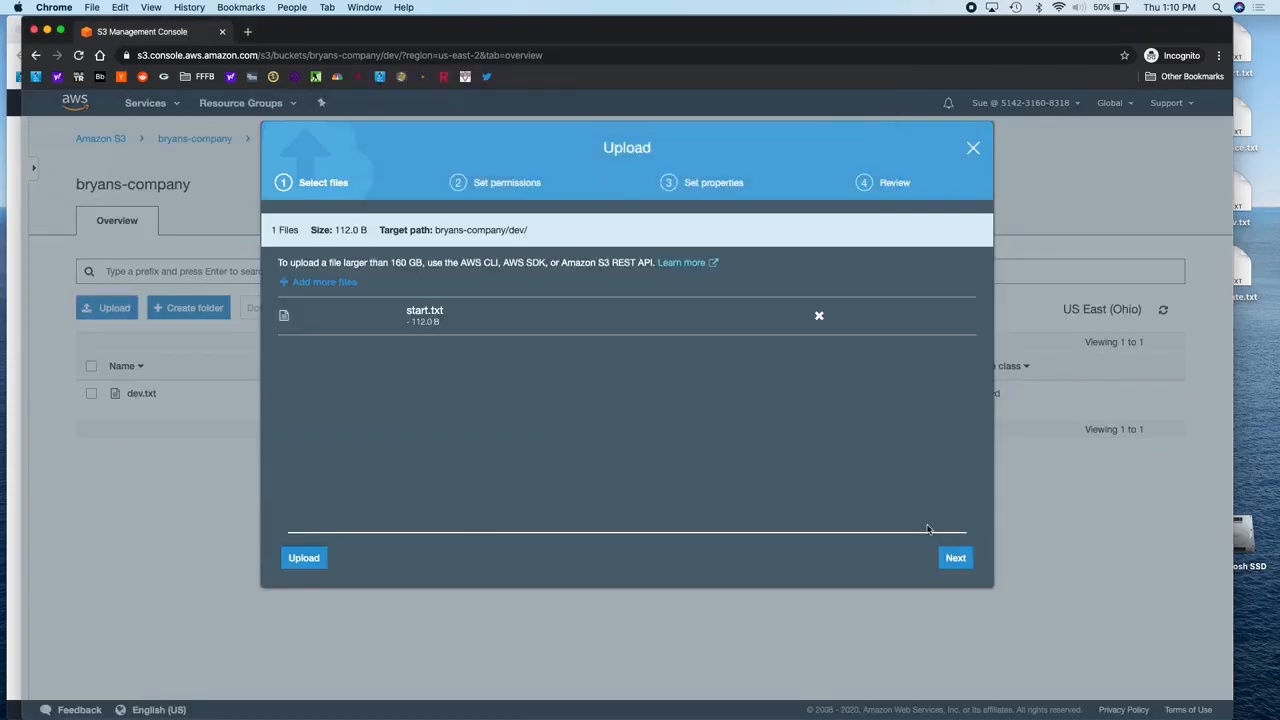
{"action": "left_click", "coordinate": [956, 560]}
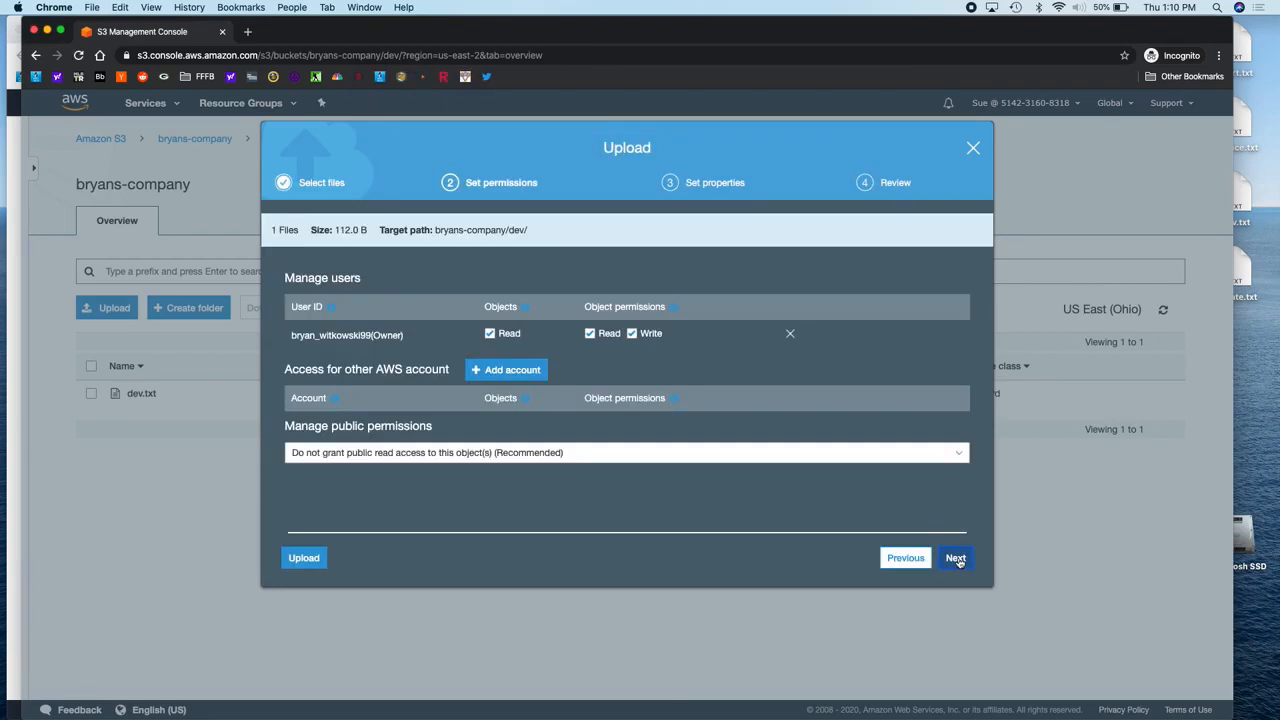
{"action": "left_click", "coordinate": [956, 559]}
{"action": "left_click", "coordinate": [956, 559]}
{"action": "left_click", "coordinate": [956, 559]}
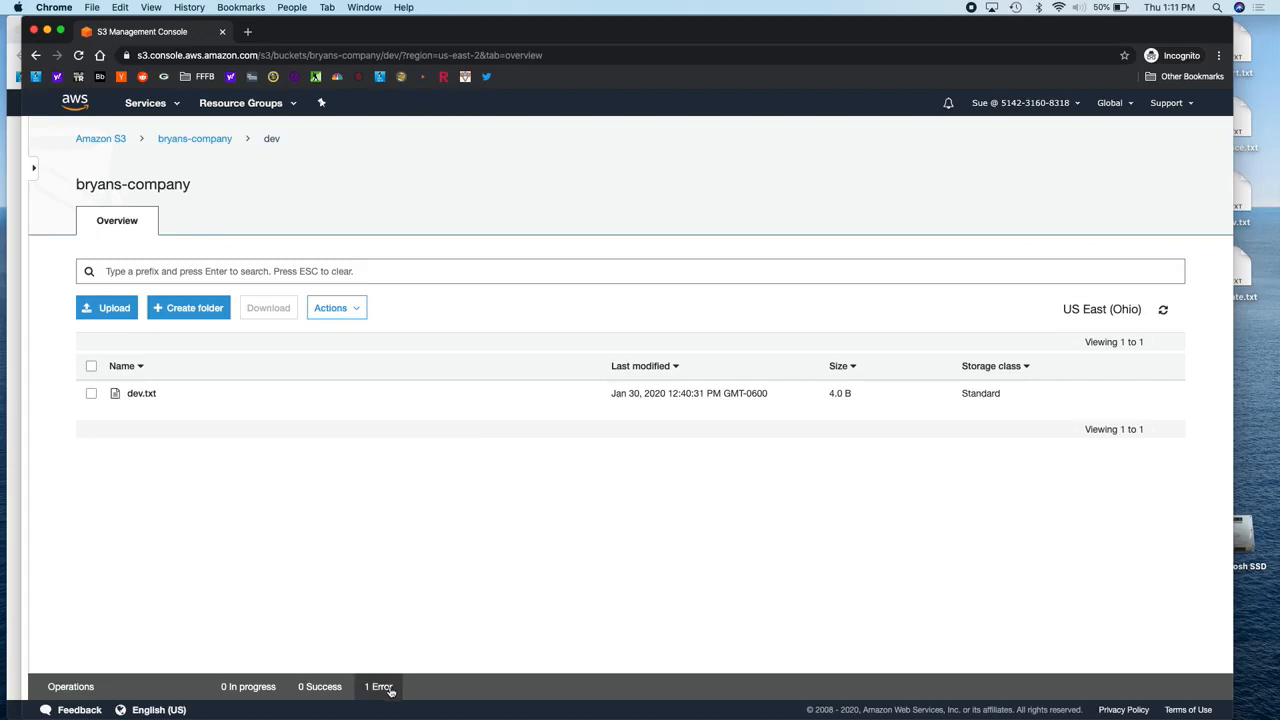
Step: Check the upload details showing start.txt as Forbidden, then close the results
{"action": "left_click", "coordinate": [389, 688]}
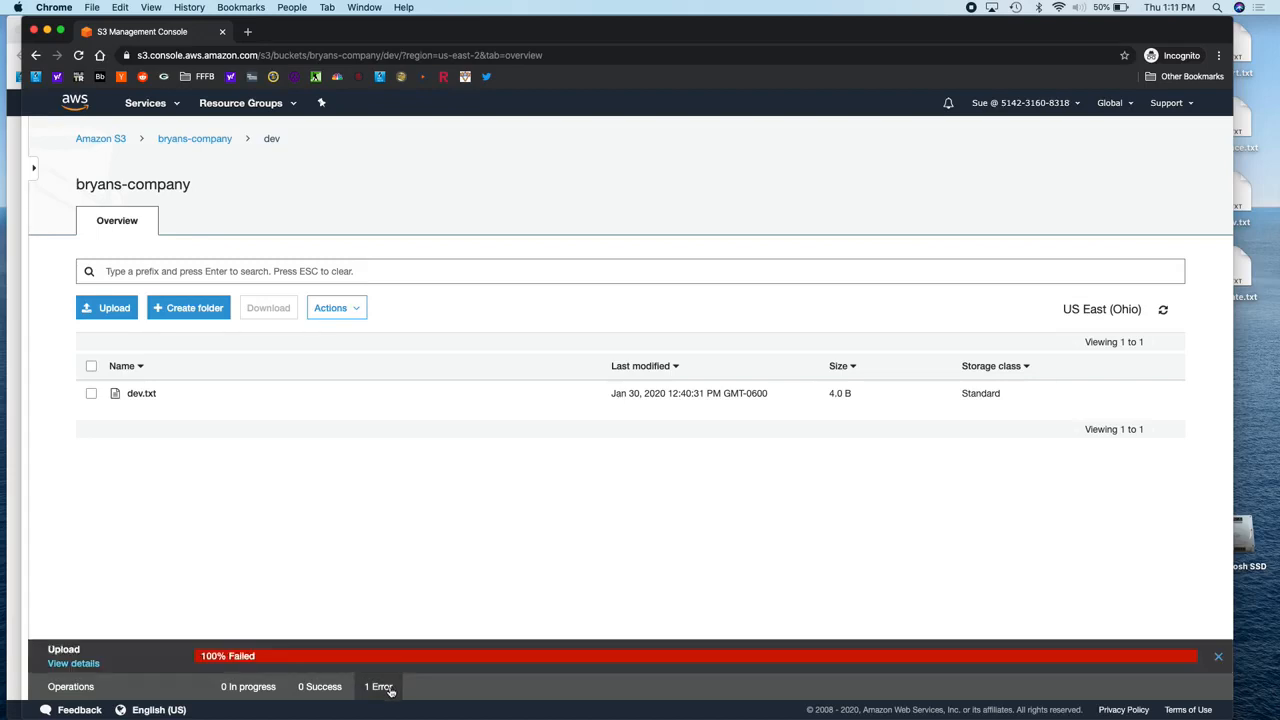
{"action": "left_click", "coordinate": [92, 662]}
{"action": "left_click", "coordinate": [448, 380]}
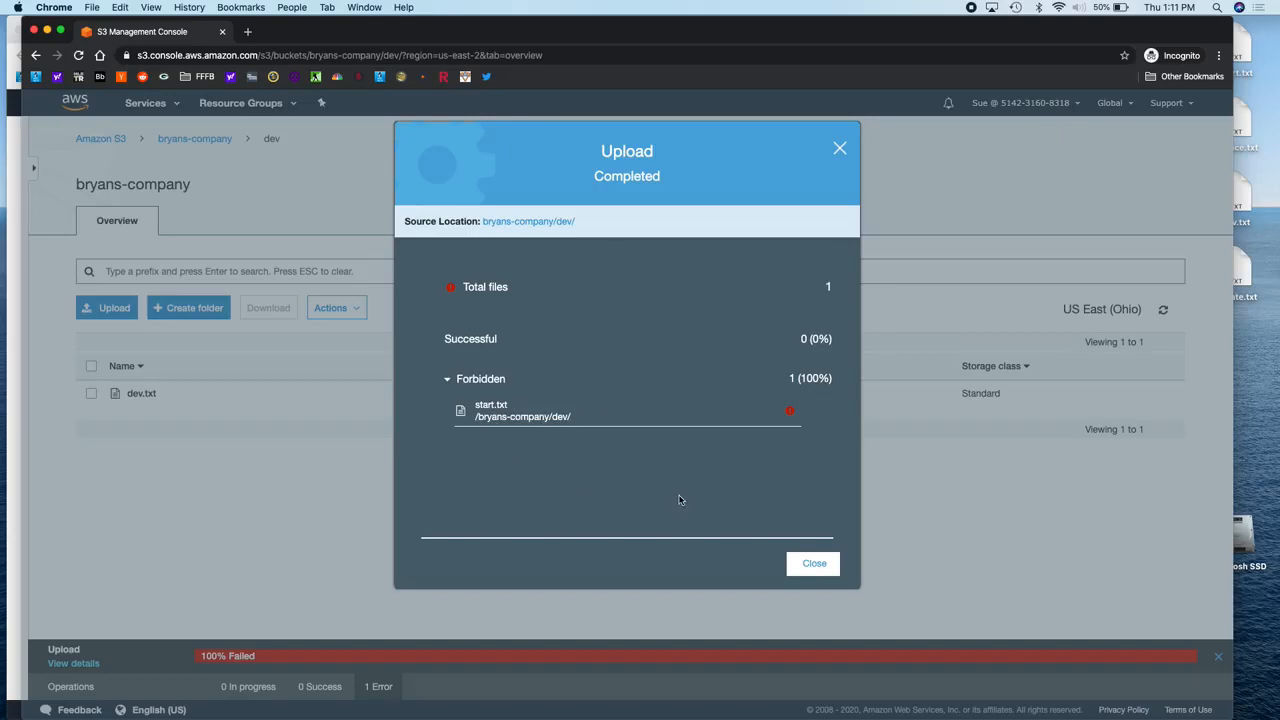
{"action": "left_click", "coordinate": [812, 563]}
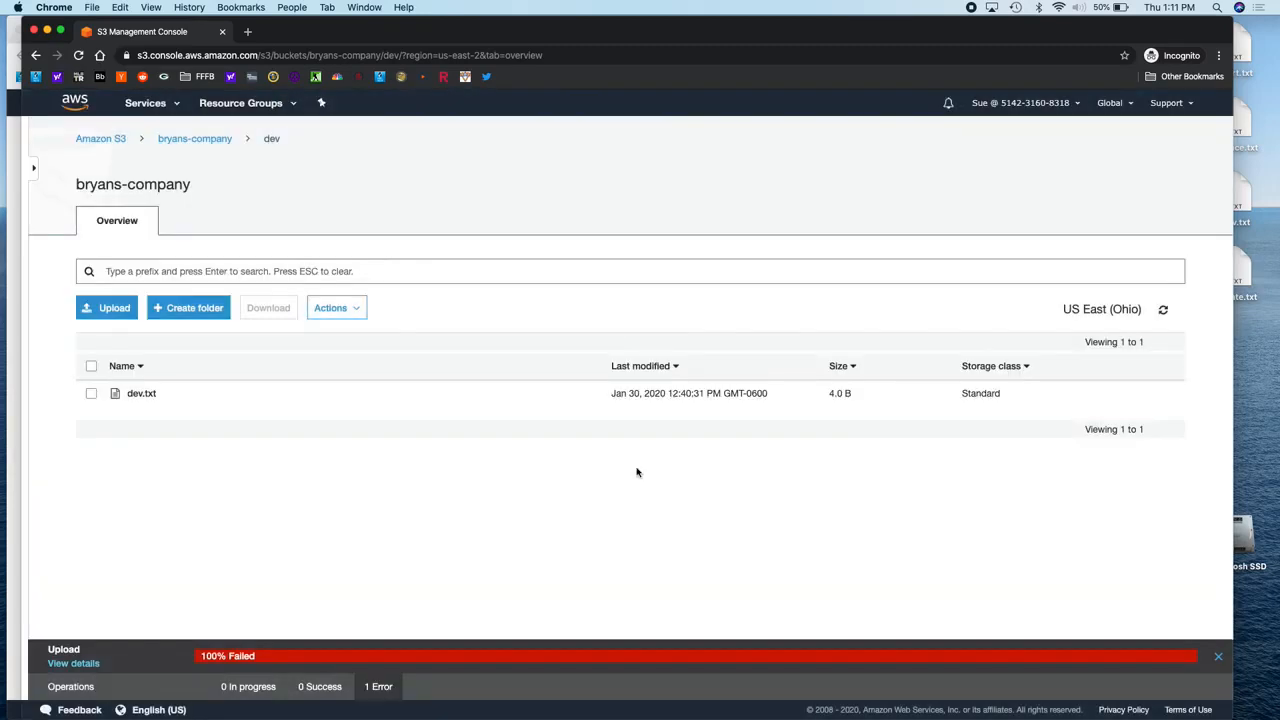
Step: Try deleting dev.txt from the dev folder
{"action": "left_click", "coordinate": [91, 394]}
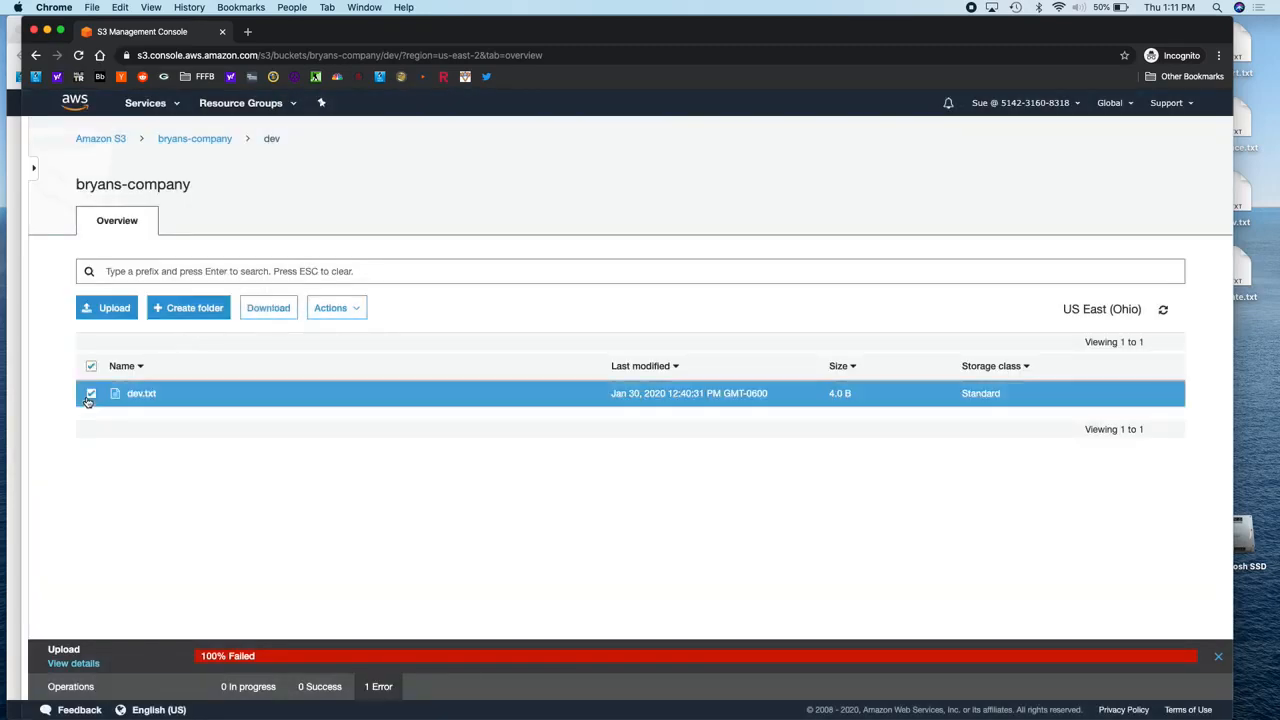
{"action": "left_click", "coordinate": [359, 307]}
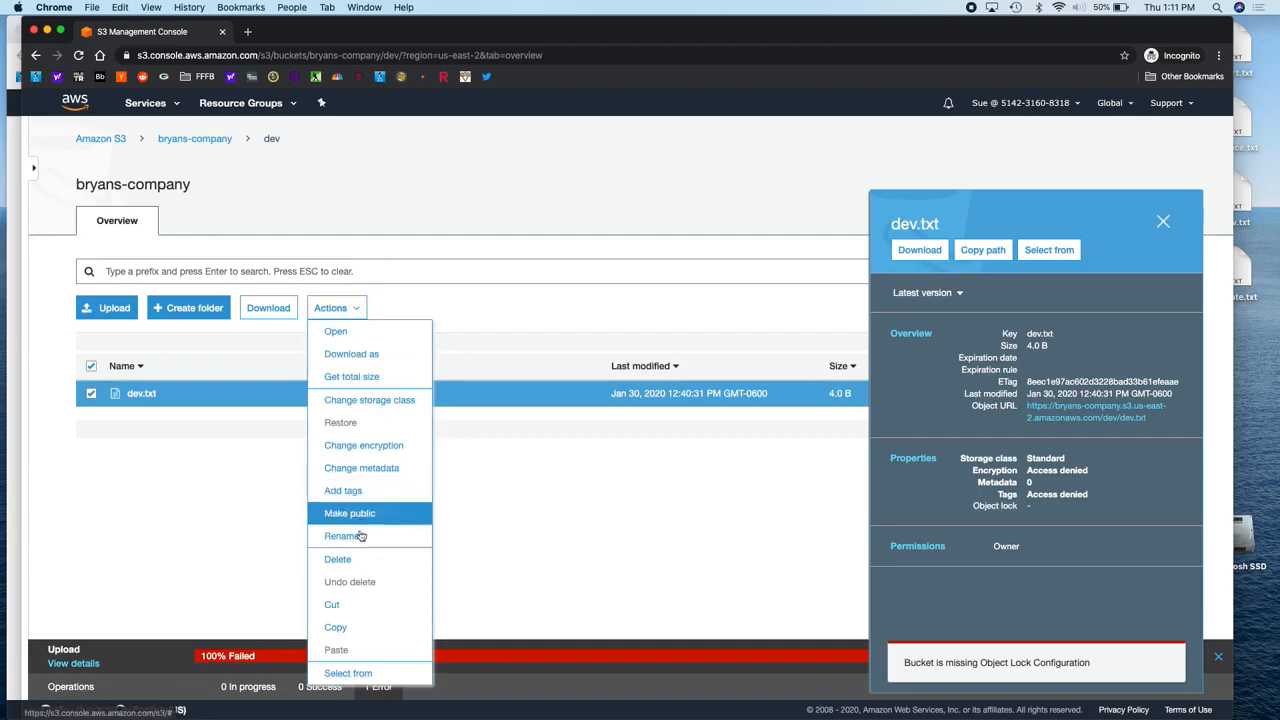
{"action": "left_click", "coordinate": [355, 563]}
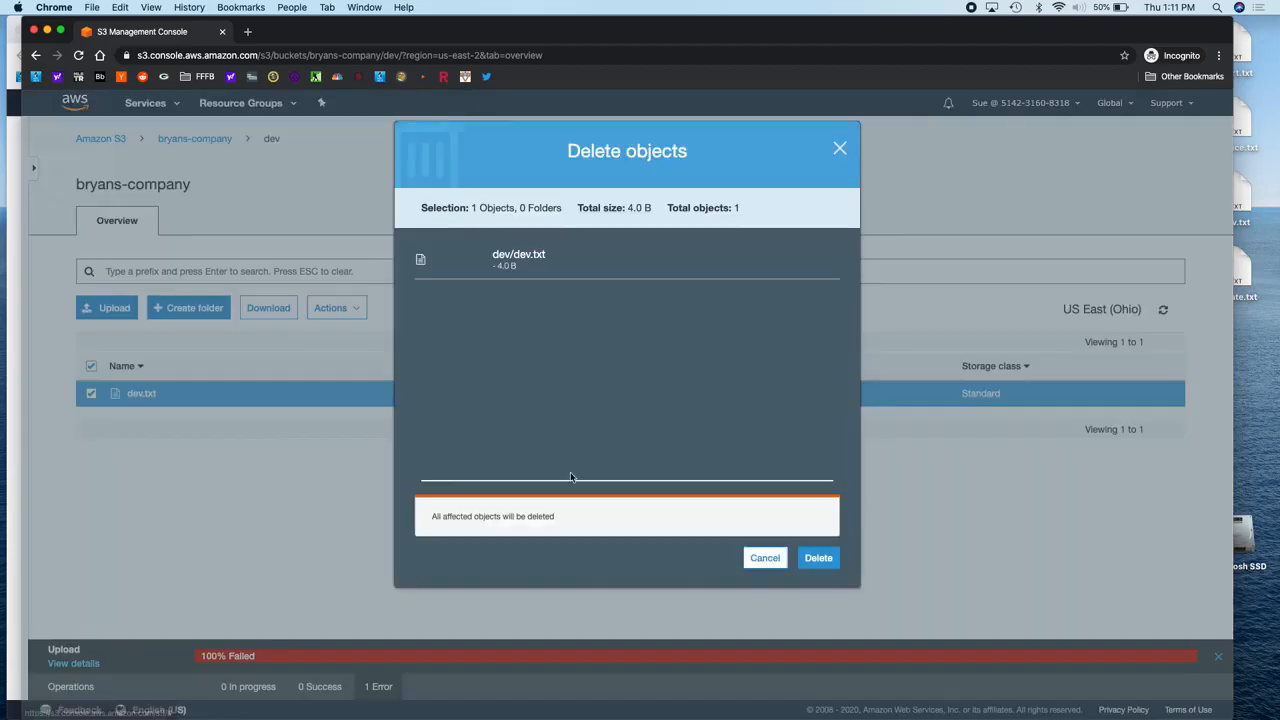
{"action": "left_click", "coordinate": [819, 560]}
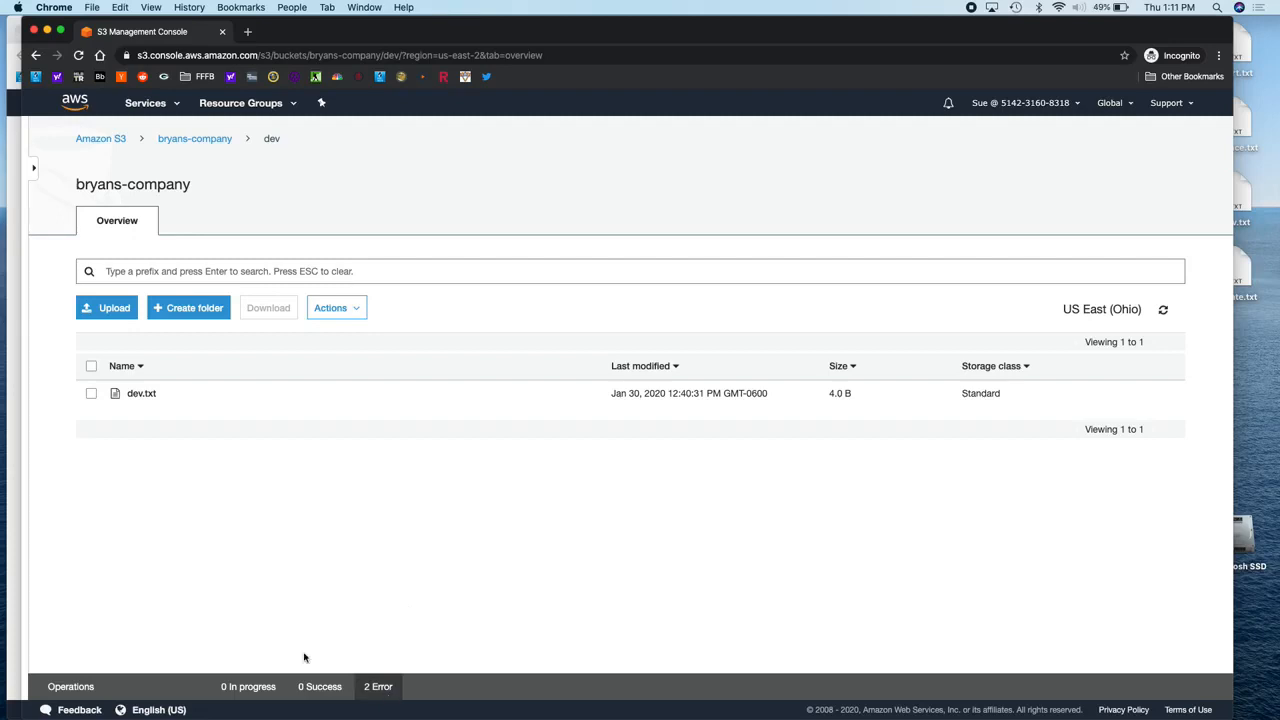
Step: Try renaming dev.txt to dev-changed.txt, abandon the failed rename, and return to IAM
{"action": "left_click", "coordinate": [91, 394]}
{"action": "left_click", "coordinate": [335, 311]}
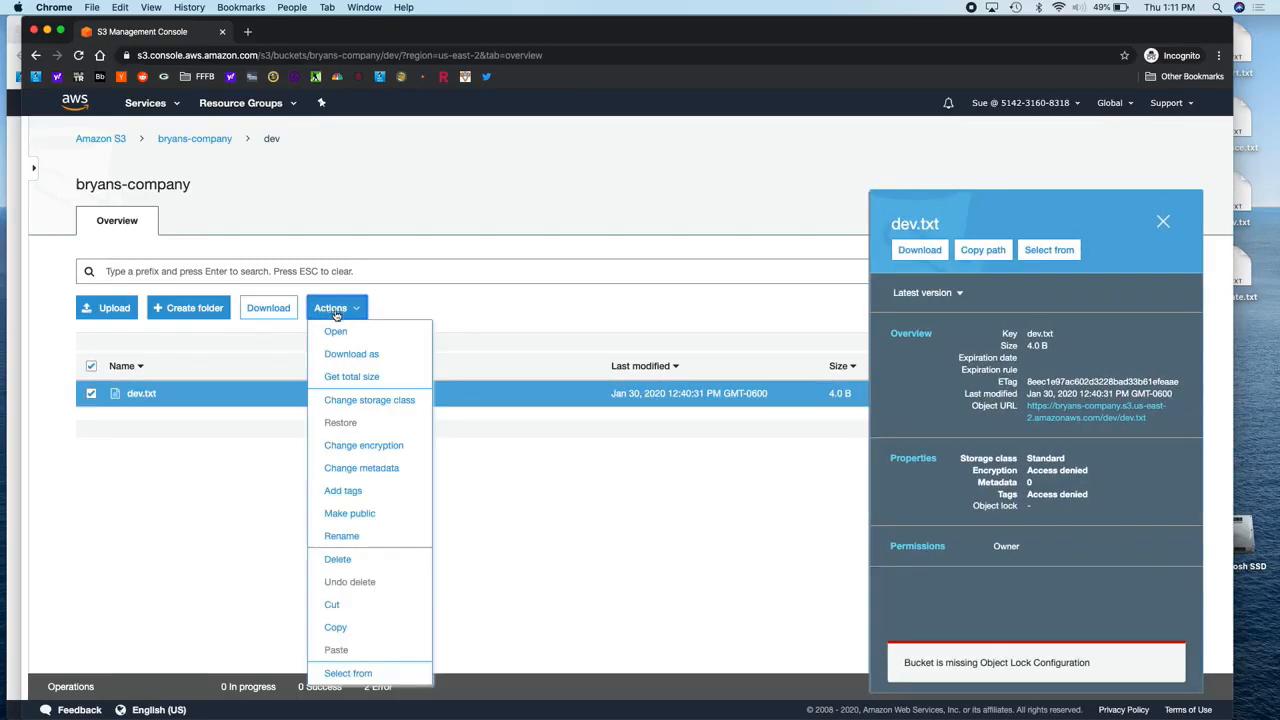
{"action": "left_click", "coordinate": [364, 546]}
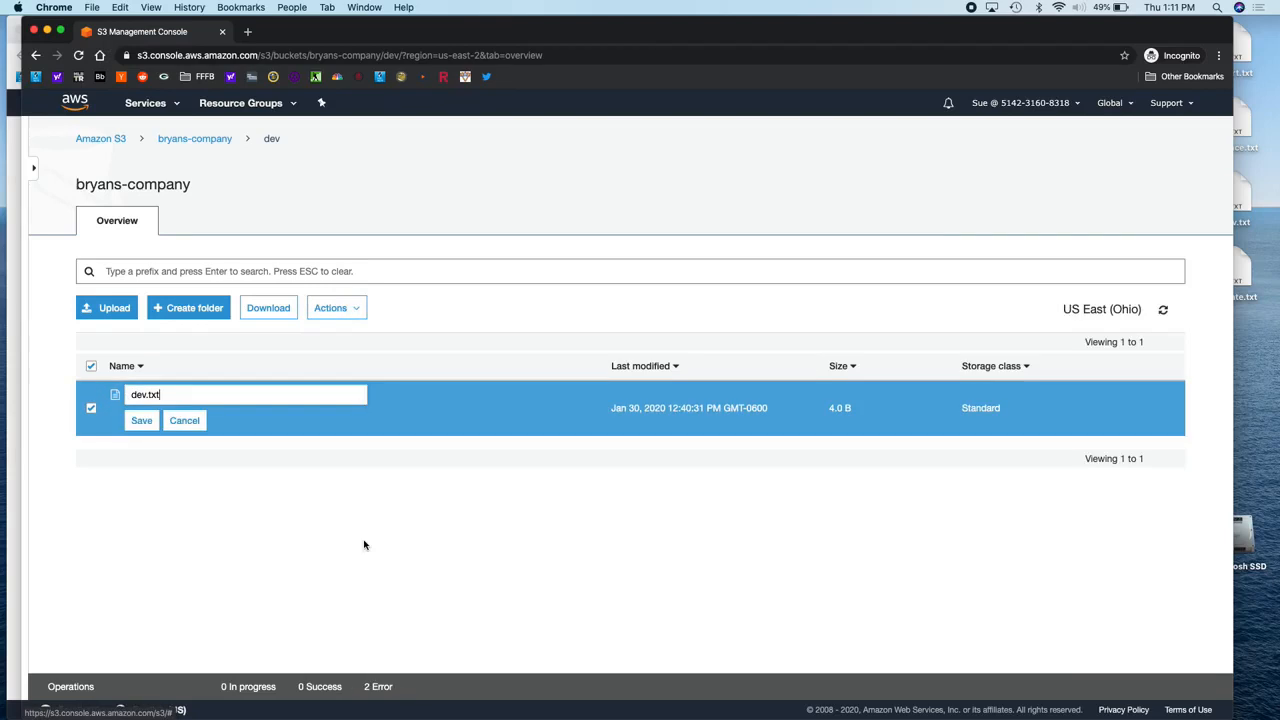
{"action": "left_click", "coordinate": [146, 396]}
{"action": "type", "text": "-changed"}
{"action": "left_click", "coordinate": [141, 420]}
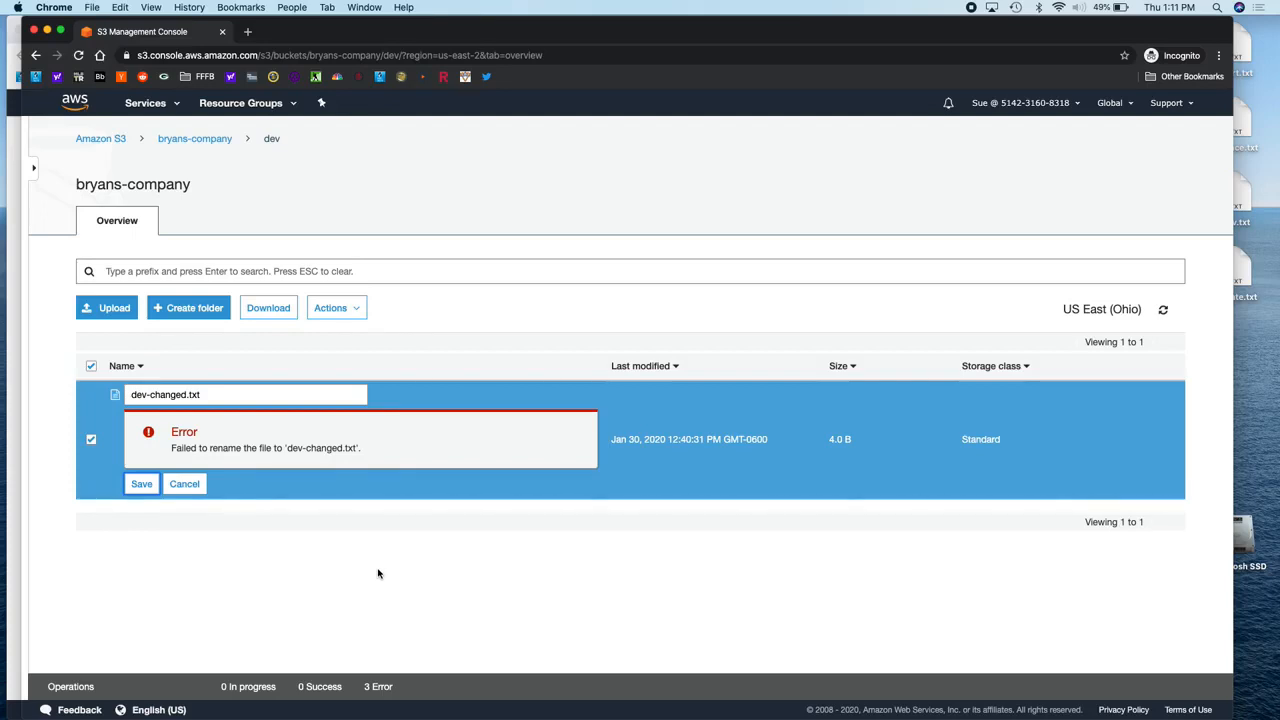
{"action": "left_click", "coordinate": [184, 485]}
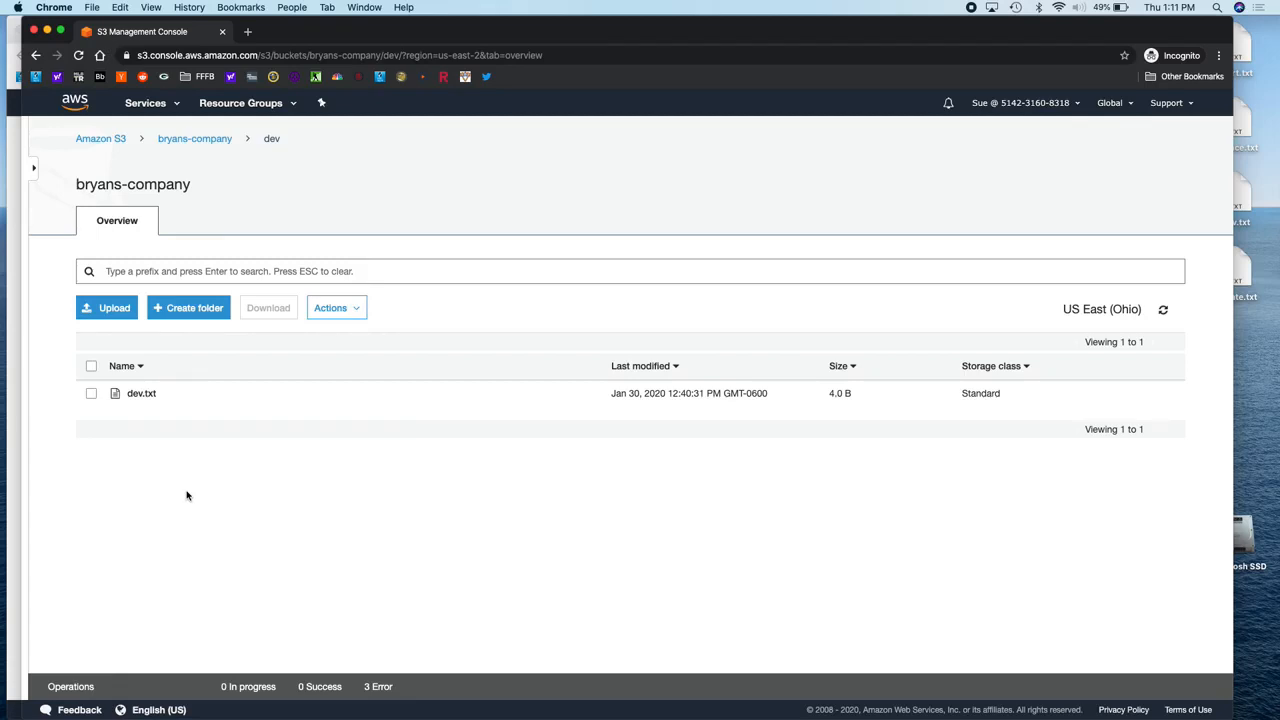
{"action": "left_click", "coordinate": [18, 386]}
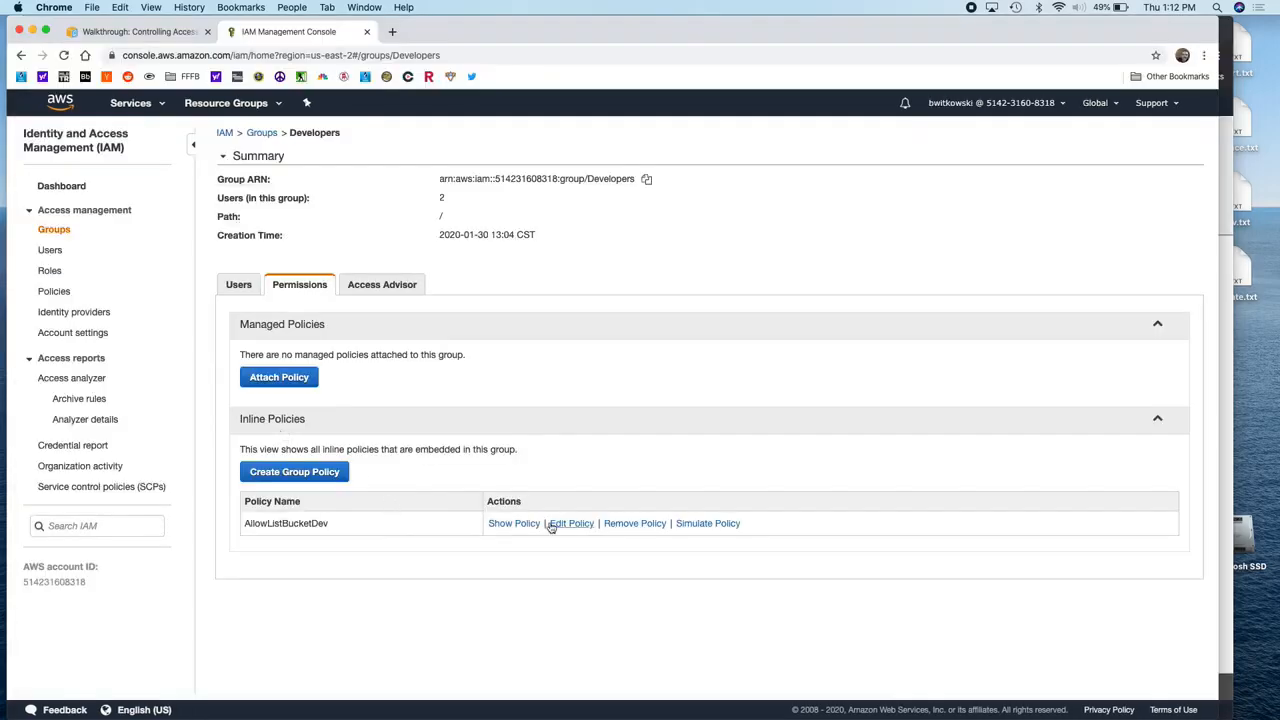
{"action": "left_click", "coordinate": [516, 524]}
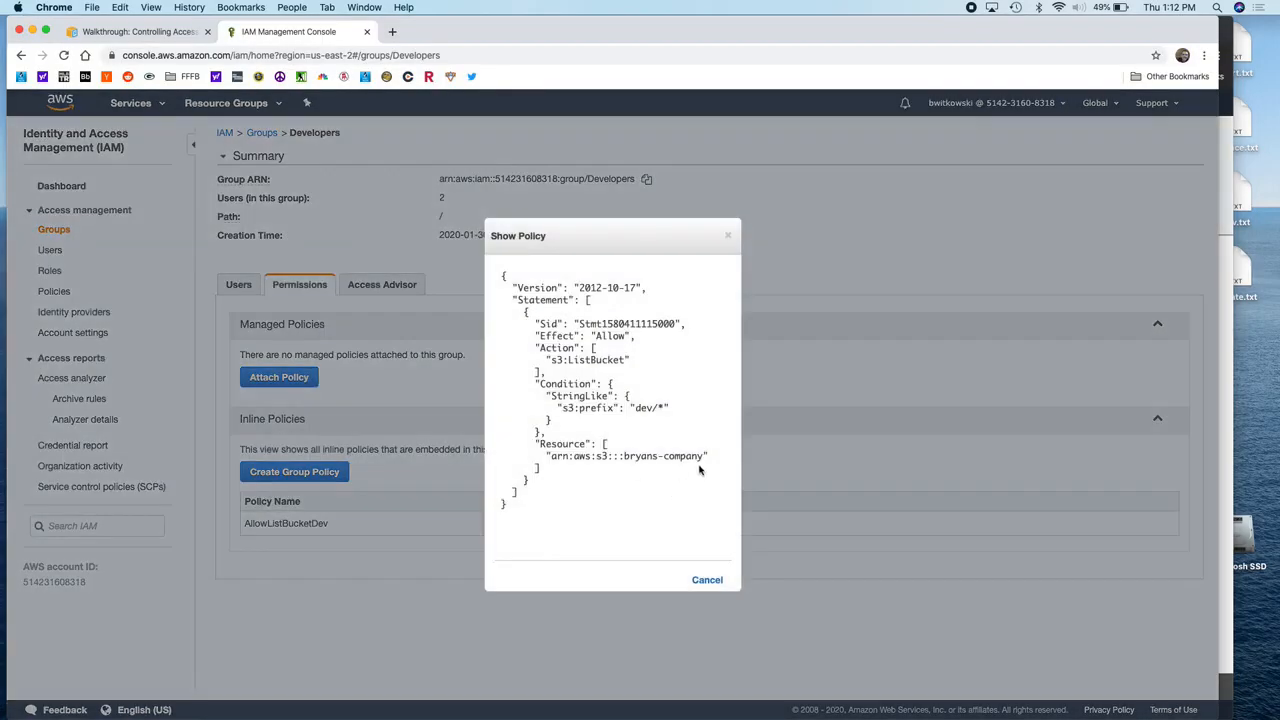
{"action": "double_click", "coordinate": [610, 361]}
{"action": "left_click_drag", "start_coordinate": [635, 408], "coordinate": [663, 408]}
{"action": "left_click", "coordinate": [711, 582]}
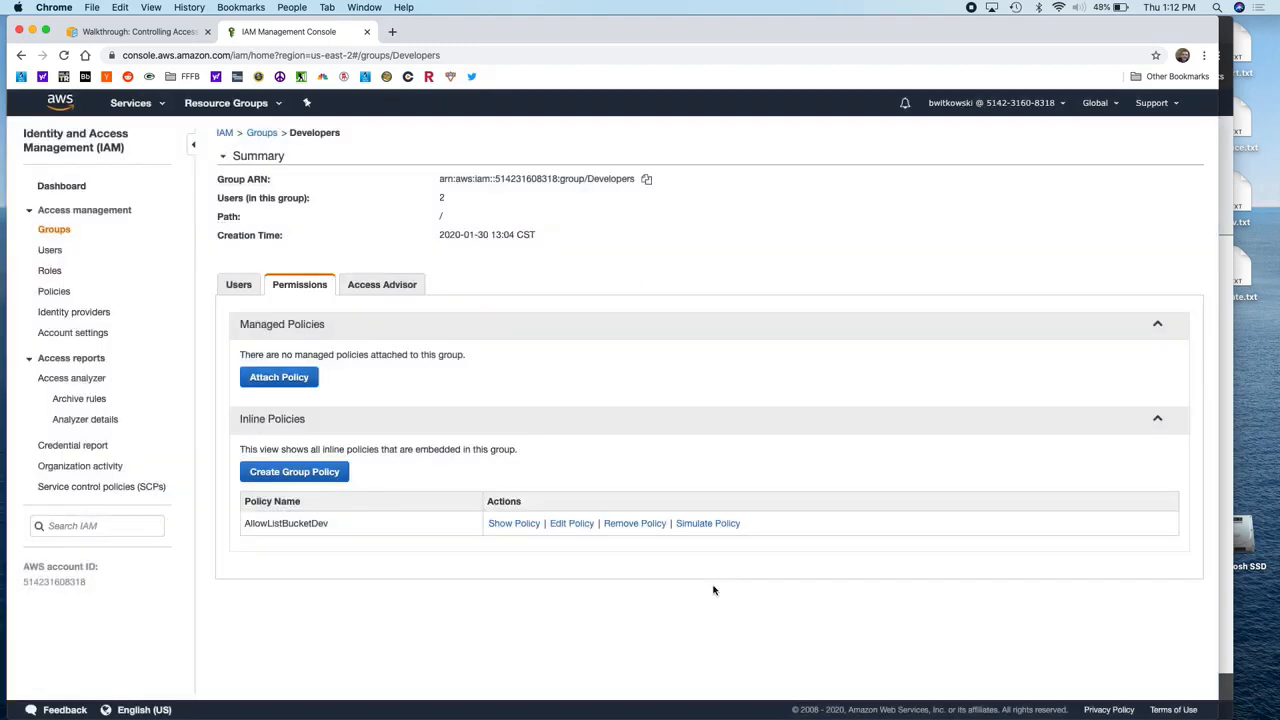
Step: Start a Developers inline policy in the Policy Generator with Amazon S3 as the service
{"action": "left_click", "coordinate": [333, 472]}
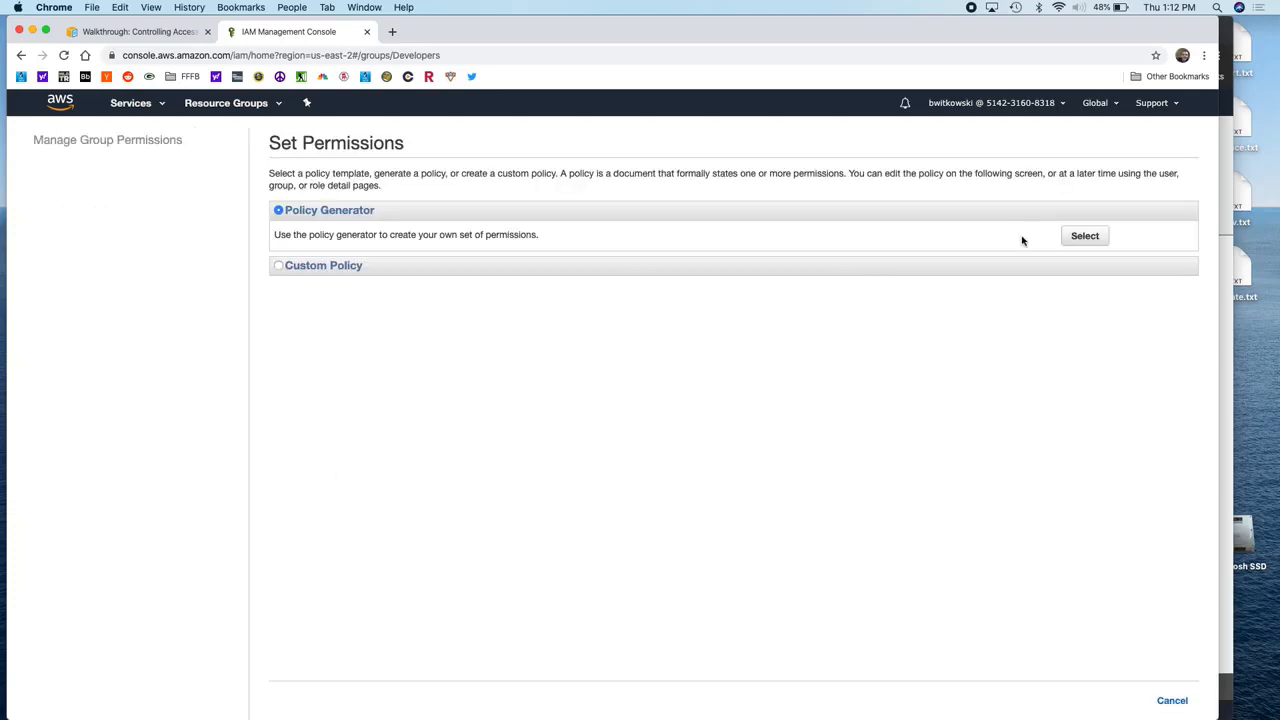
{"action": "left_click", "coordinate": [1073, 243]}
{"action": "left_click", "coordinate": [574, 238]}
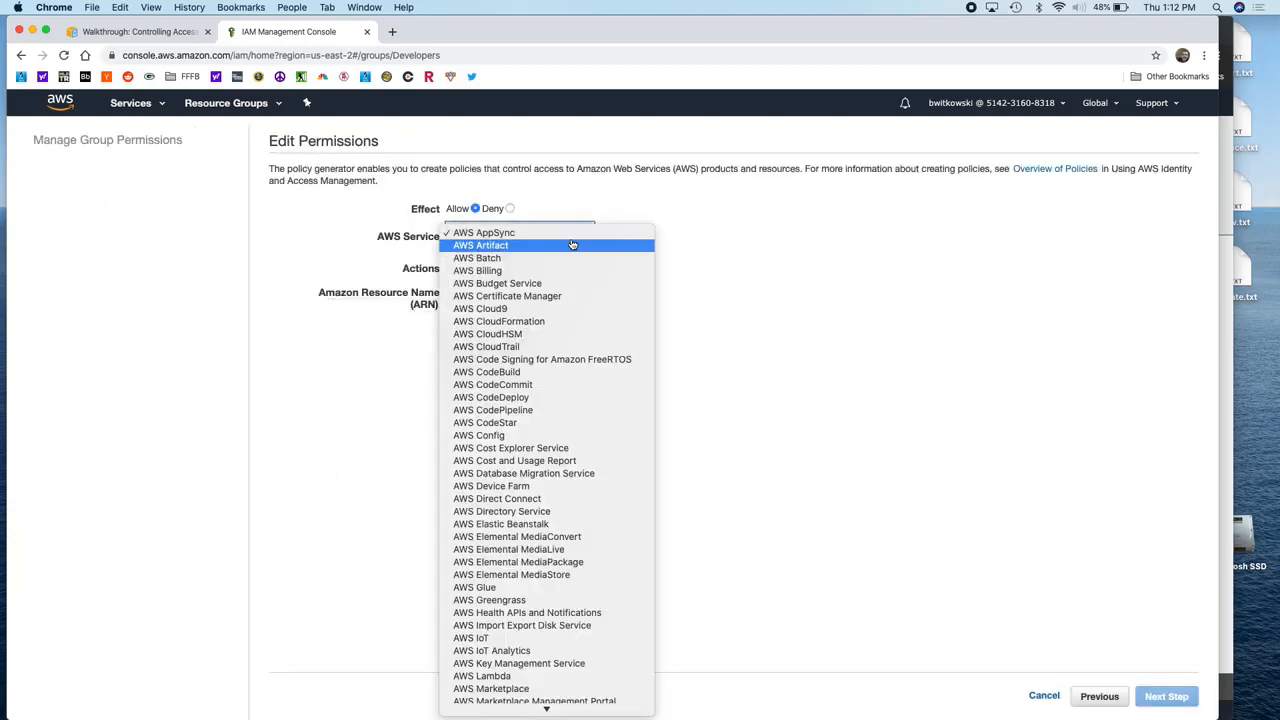
{"action": "scroll", "coordinate": [580, 400], "scroll_direction": "down", "scroll_amount": 10}
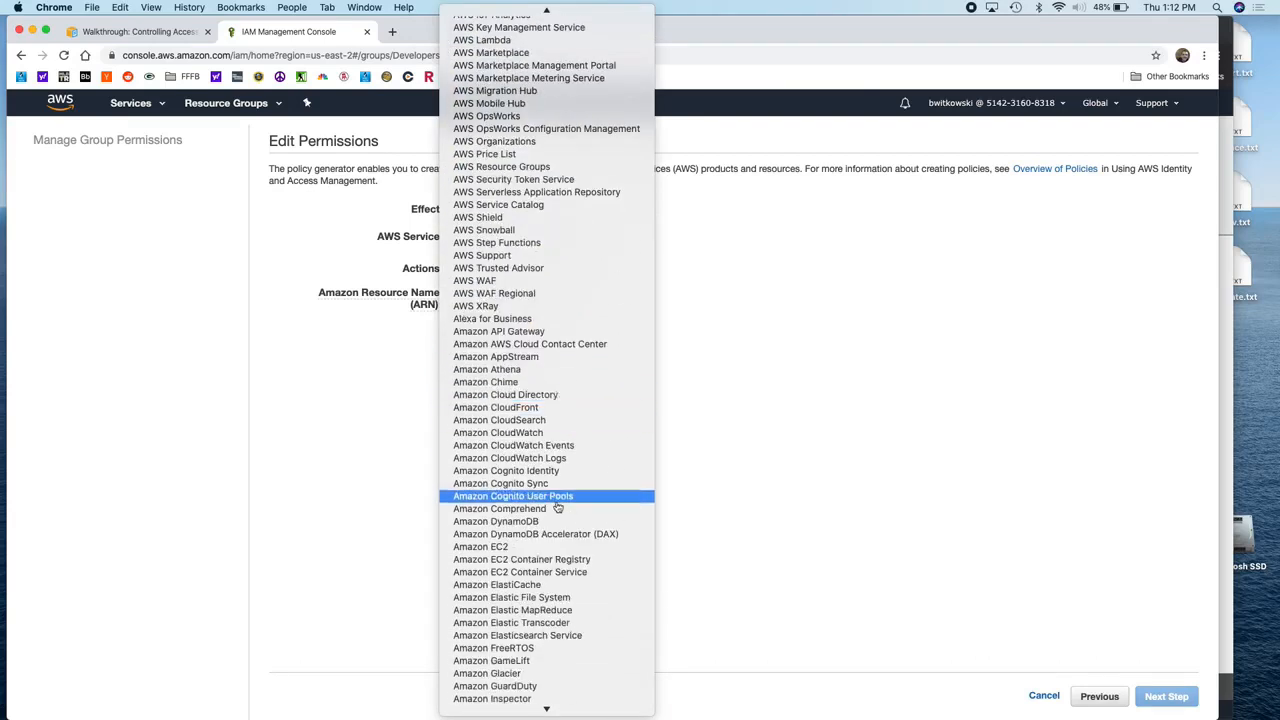
{"action": "scroll", "coordinate": [556, 505], "scroll_direction": "down", "scroll_amount": 10}
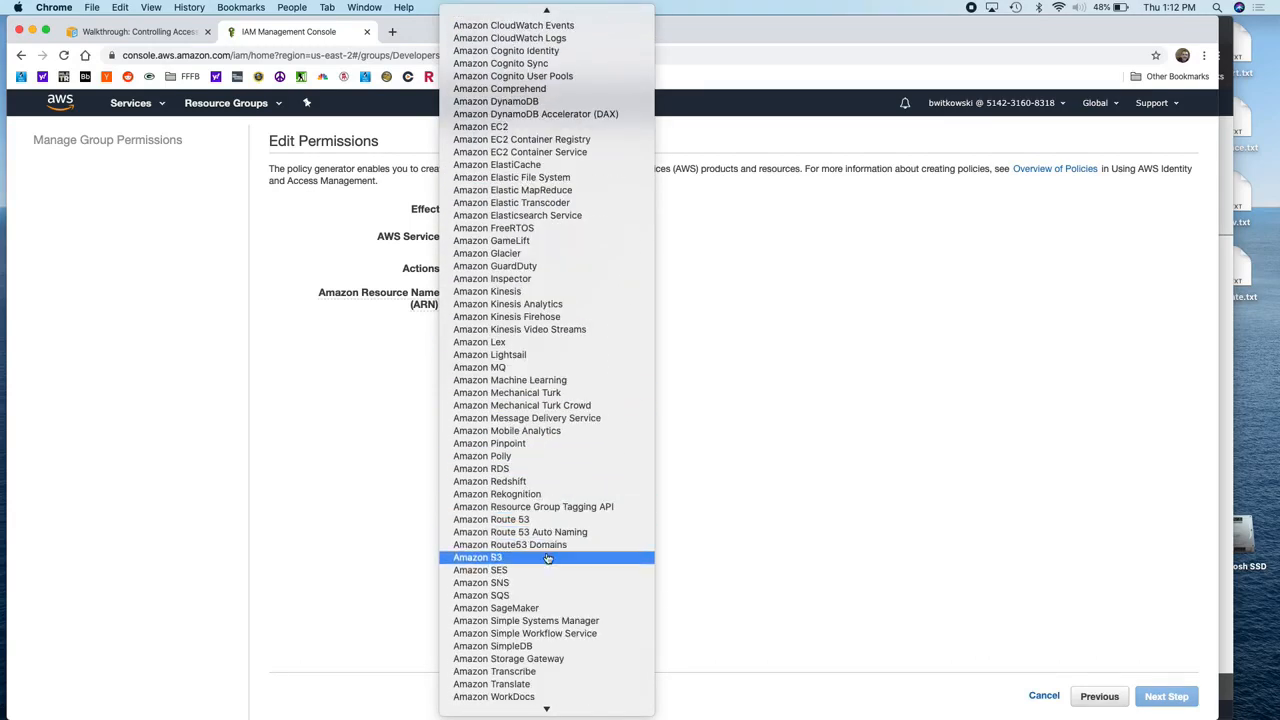
{"action": "left_click", "coordinate": [545, 557]}
Step: Select the S3 actions DeleteObject, PutObject and GetObject
{"action": "left_click", "coordinate": [540, 270]}
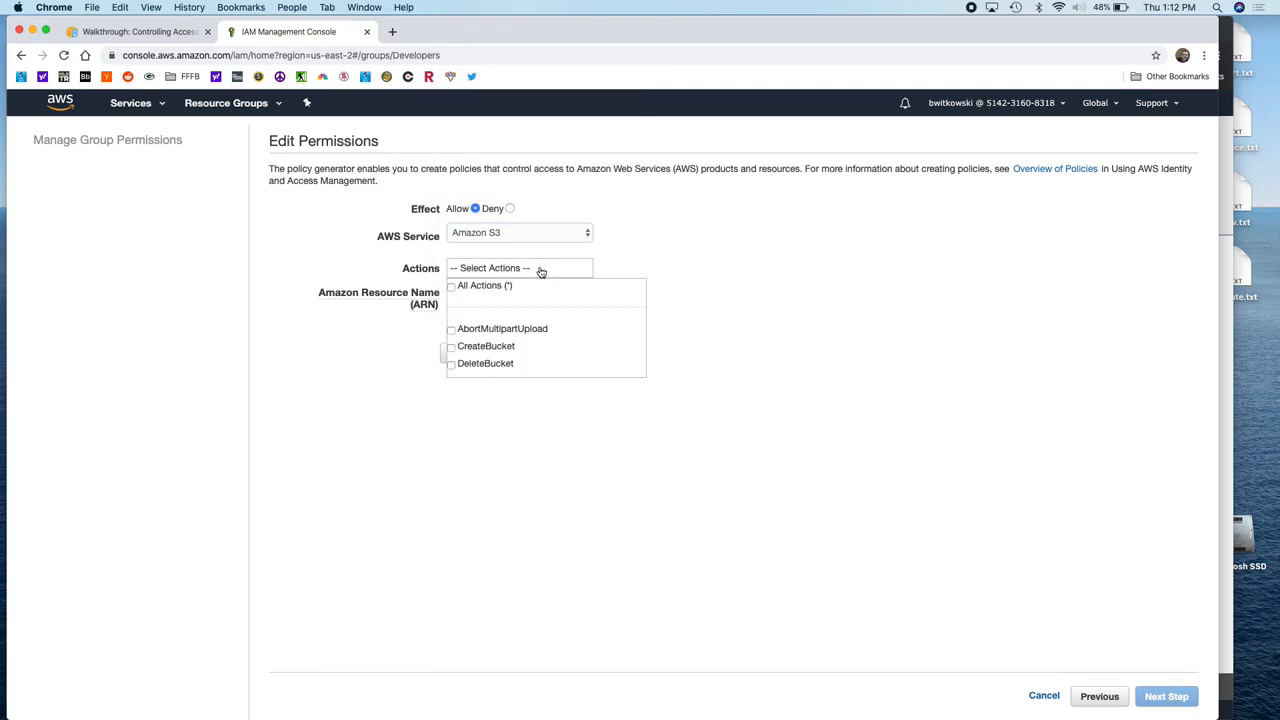
{"action": "scroll", "coordinate": [539, 300], "scroll_direction": "down", "scroll_amount": 1}
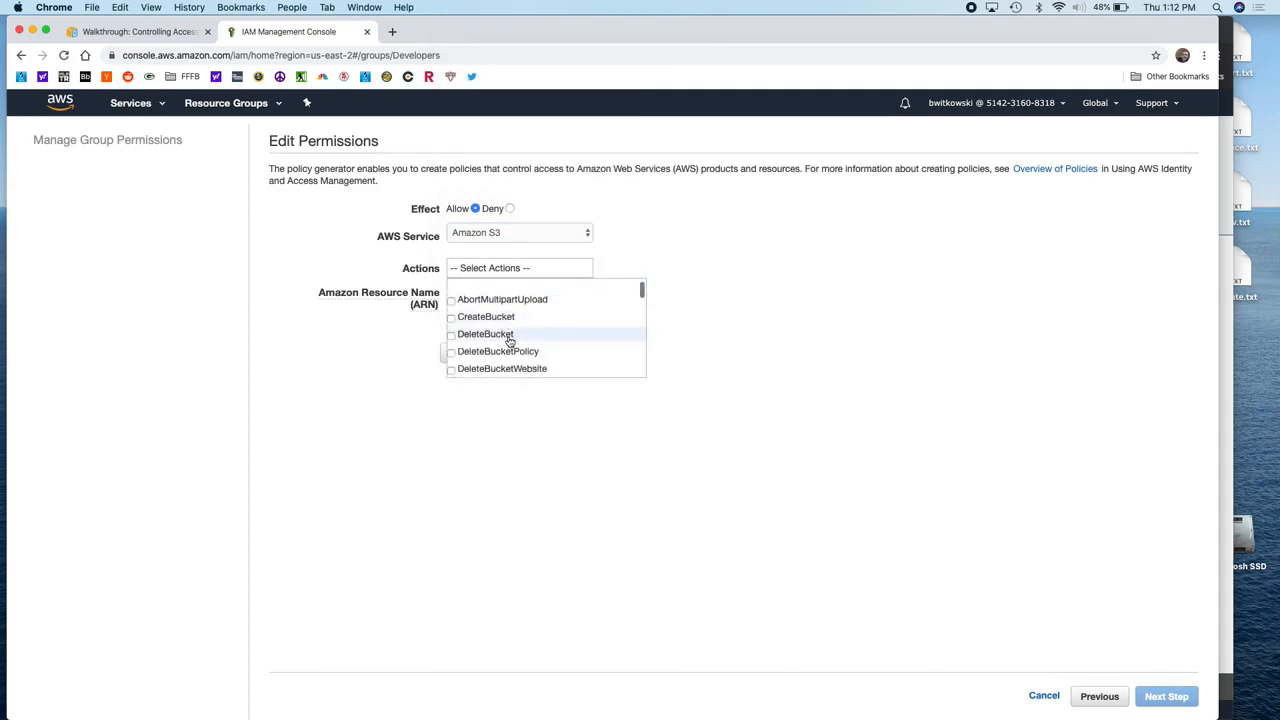
{"action": "scroll", "coordinate": [507, 332], "scroll_direction": "down", "scroll_amount": 4}
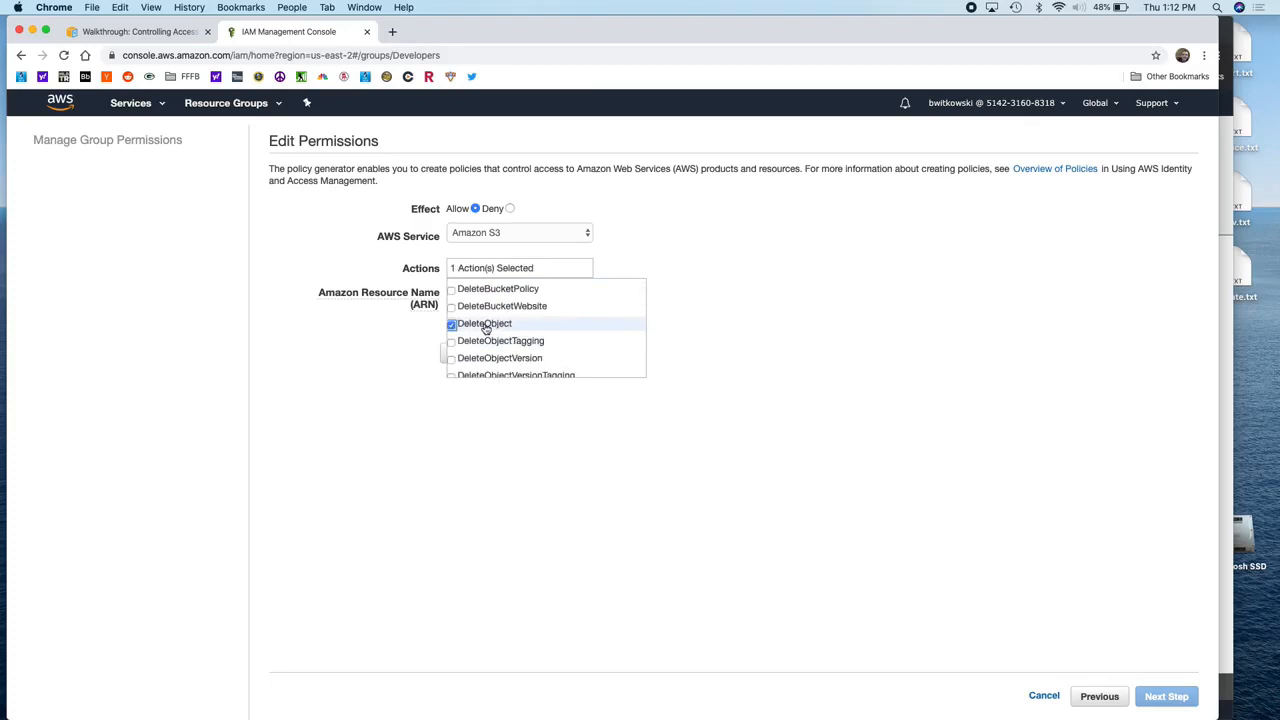
{"action": "scroll", "coordinate": [534, 334], "scroll_direction": "down", "scroll_amount": 10}
{"action": "scroll", "coordinate": [534, 334], "scroll_direction": "down", "scroll_amount": 10}
{"action": "scroll", "coordinate": [534, 334], "scroll_direction": "down", "scroll_amount": 10}
{"action": "scroll", "coordinate": [534, 334], "scroll_direction": "down", "scroll_amount": 10}
{"action": "scroll", "coordinate": [534, 334], "scroll_direction": "down", "scroll_amount": 5}
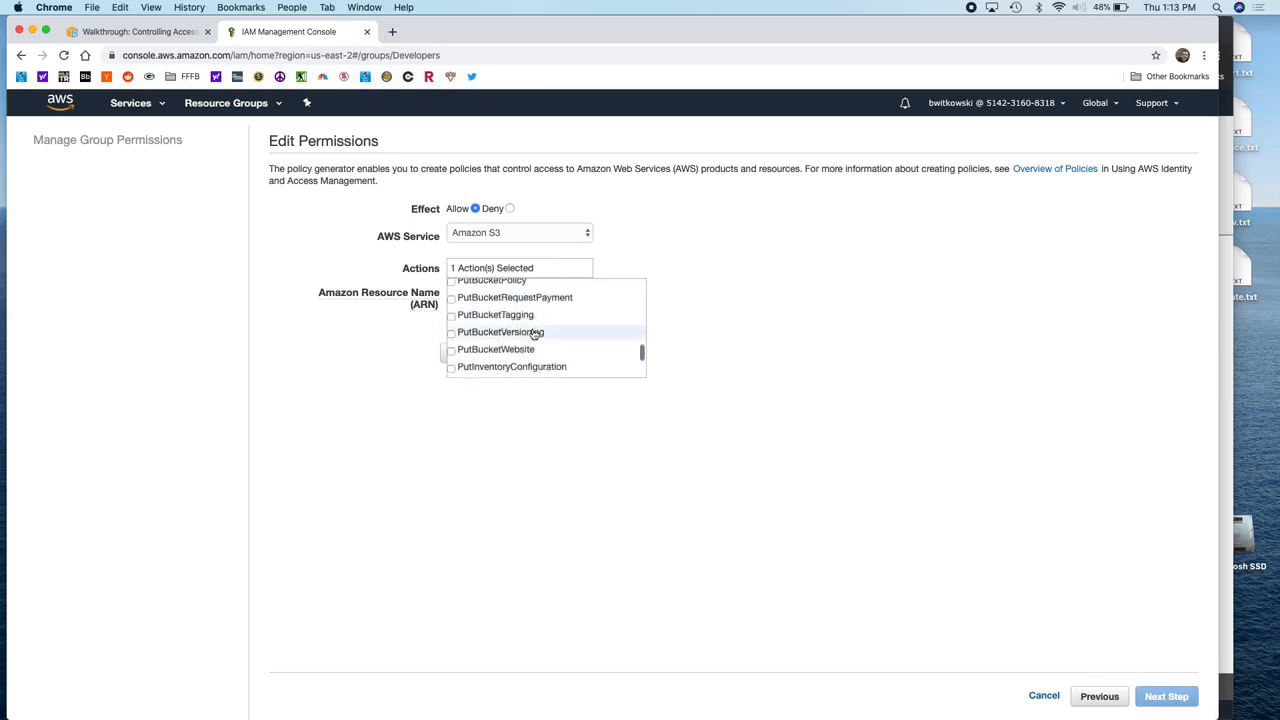
{"action": "scroll", "coordinate": [536, 334], "scroll_direction": "down", "scroll_amount": 5}
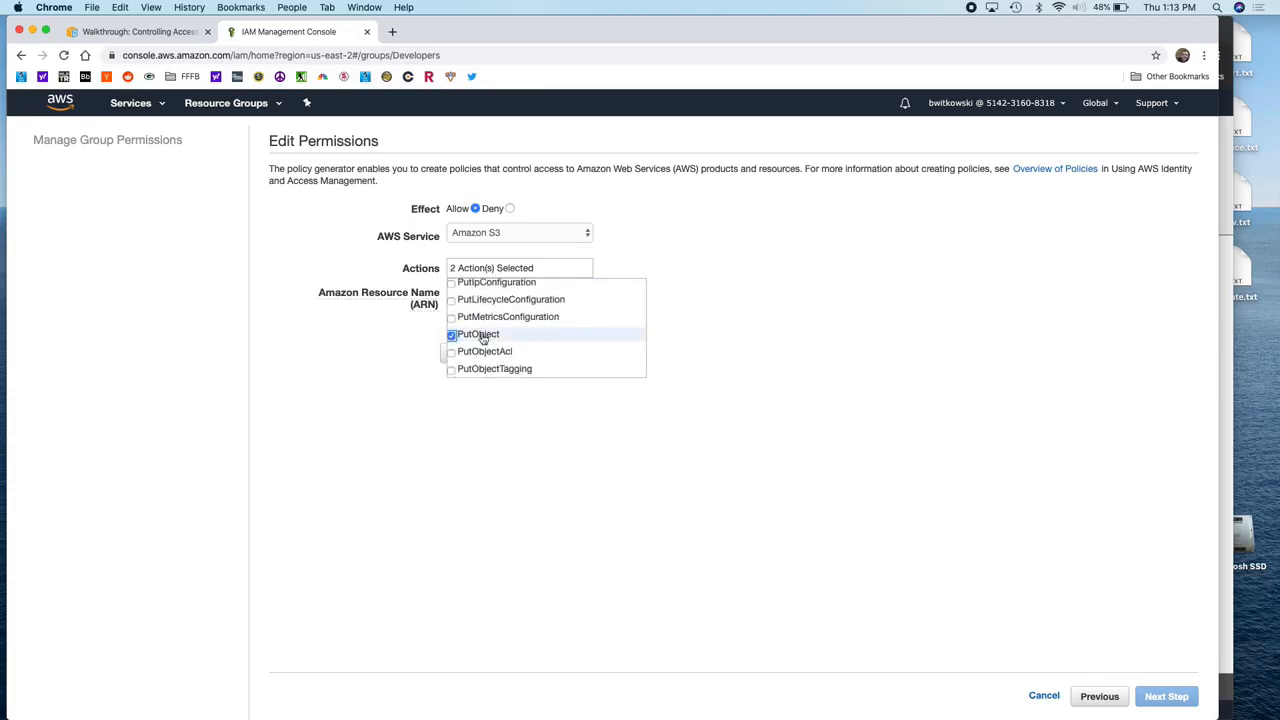
{"action": "scroll", "coordinate": [483, 338], "scroll_direction": "up", "scroll_amount": 15}
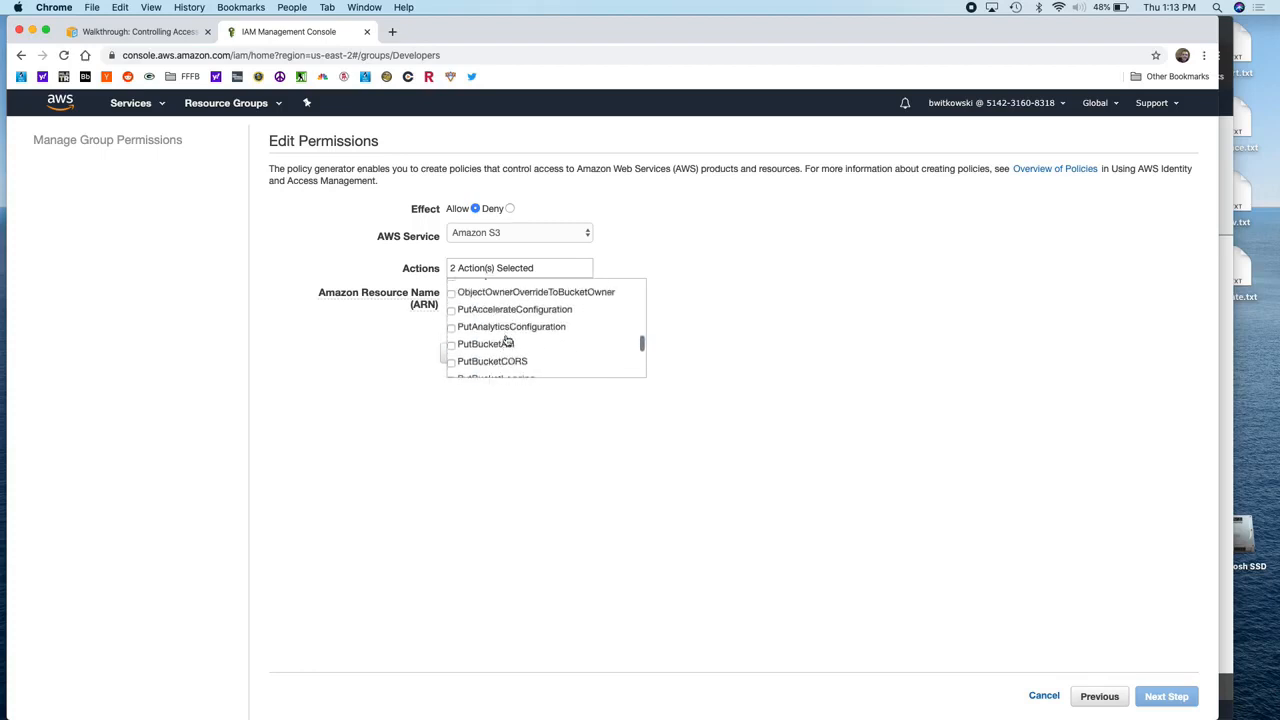
{"action": "scroll", "coordinate": [506, 338], "scroll_direction": "up", "scroll_amount": 5}
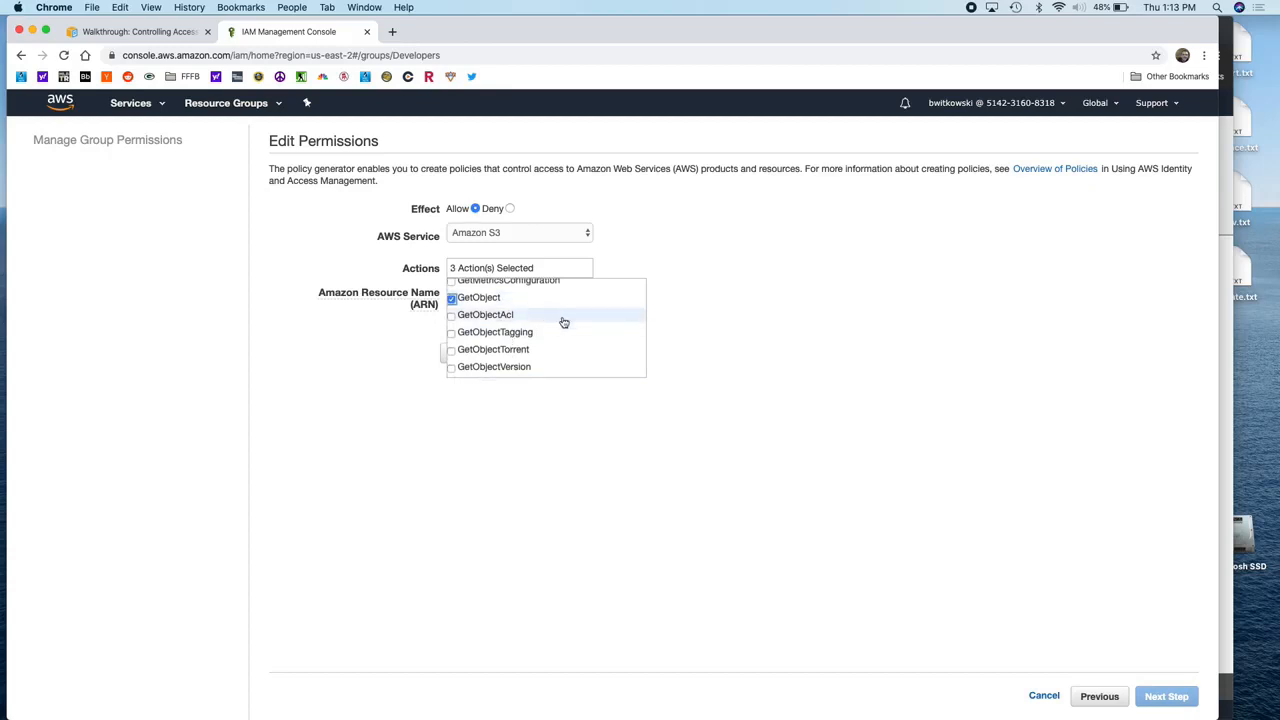
{"action": "scroll", "coordinate": [563, 322], "scroll_direction": "up", "scroll_amount": 5}
{"action": "scroll", "coordinate": [563, 322], "scroll_direction": "up", "scroll_amount": 5}
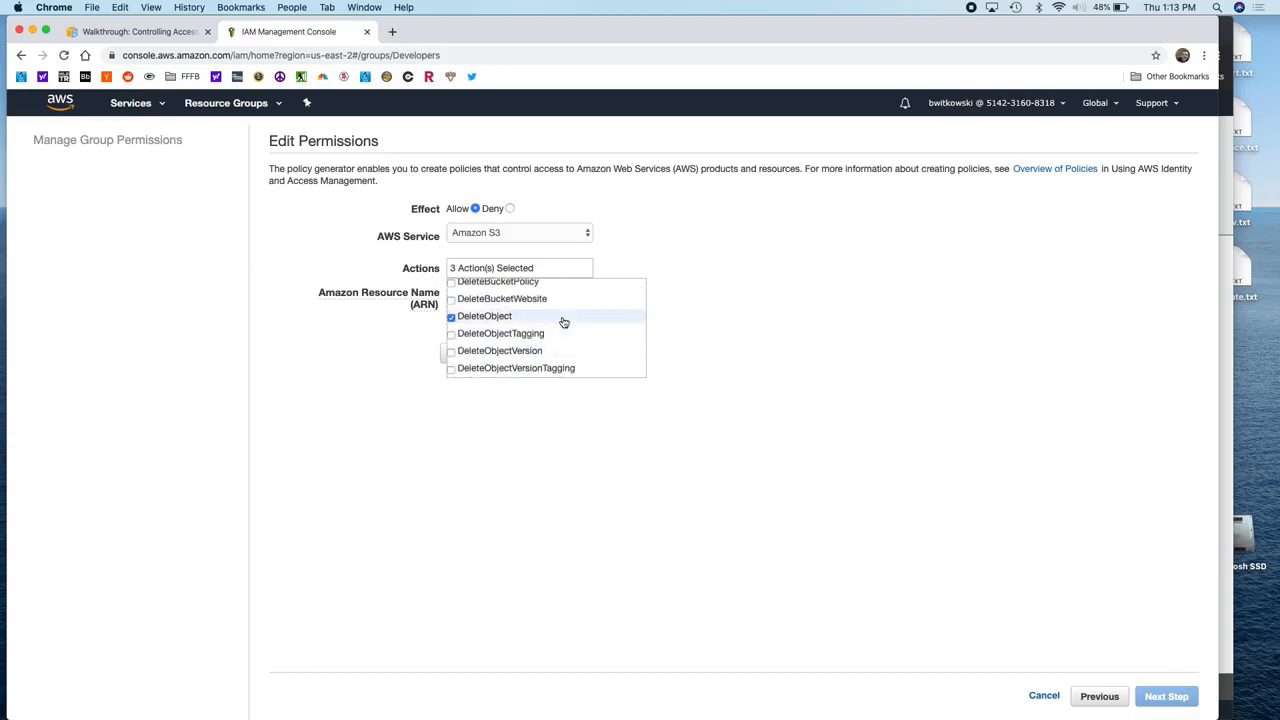
{"action": "scroll", "coordinate": [563, 322], "scroll_direction": "down", "scroll_amount": 1}
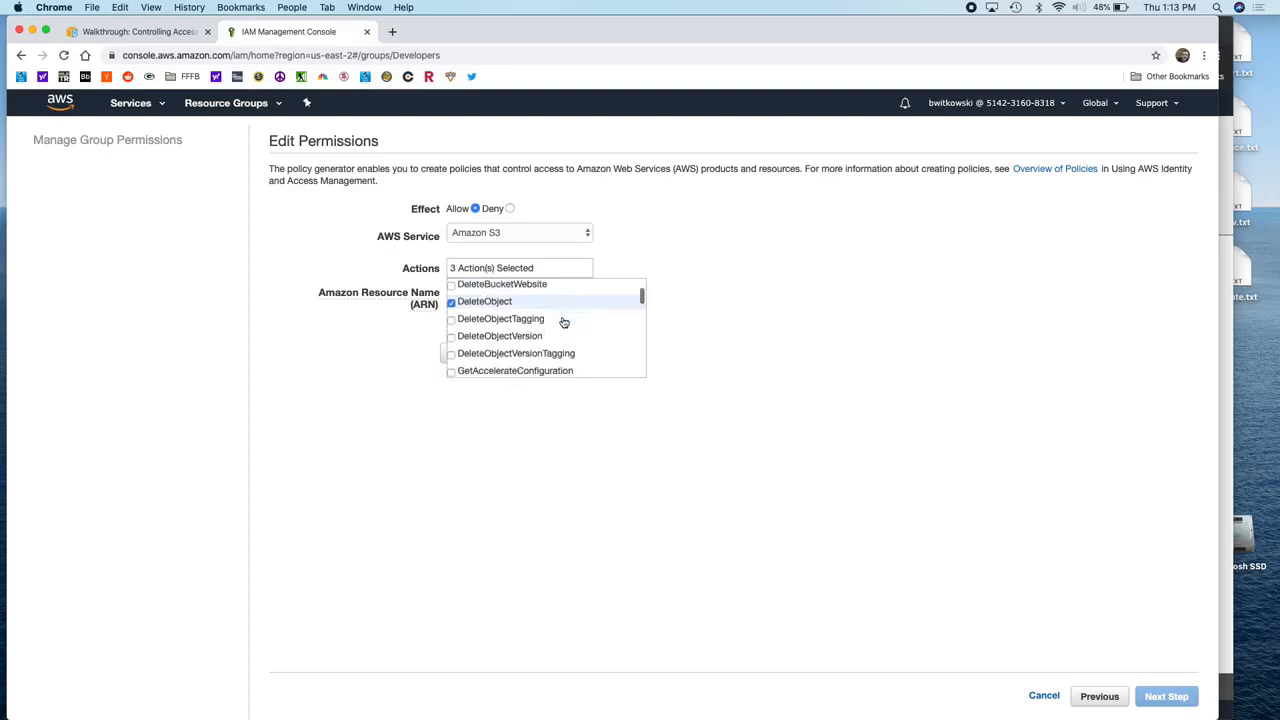
{"action": "left_click", "coordinate": [650, 356]}
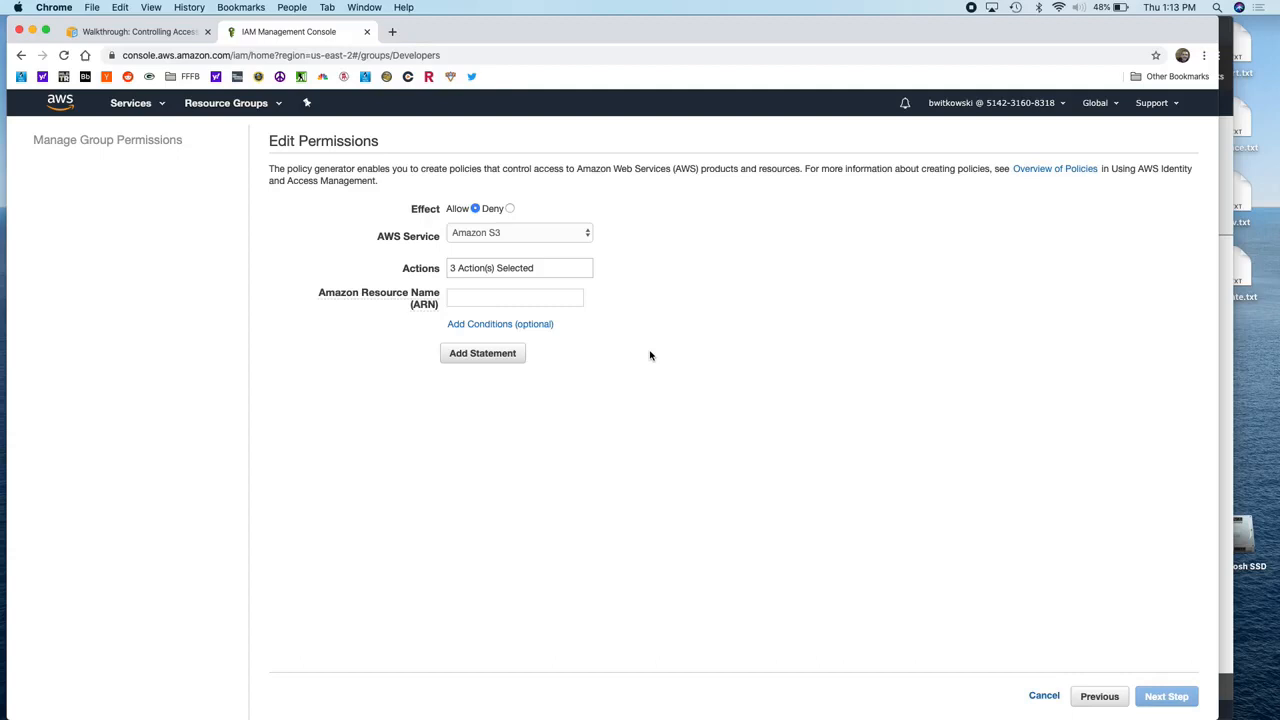
{"action": "left_click", "coordinate": [556, 295]}
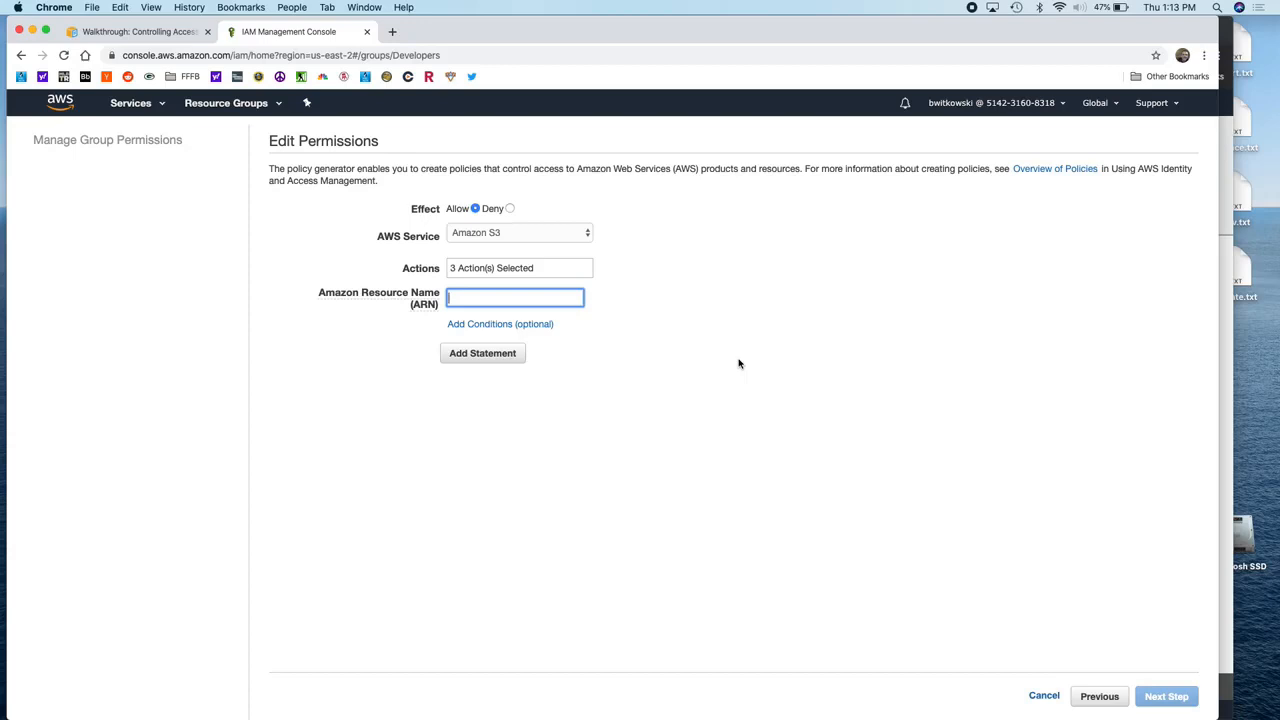
Step: Set the resource to arn:aws:s3:::bryans-company/dev and add the Allow statement
{"action": "key", "text": "super+plus"}
{"action": "key", "text": "super+plus"}
{"action": "key", "text": "super+plus"}
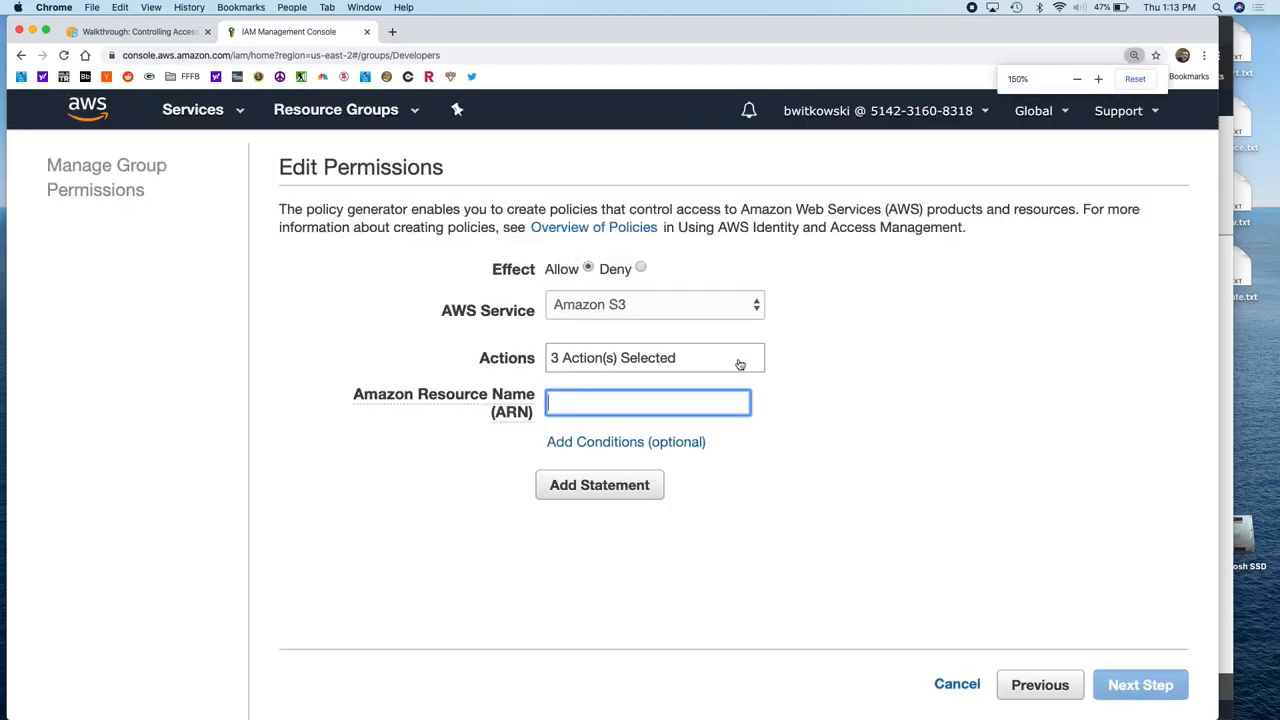
{"action": "type", "text": "arn:aws:s3:::"}
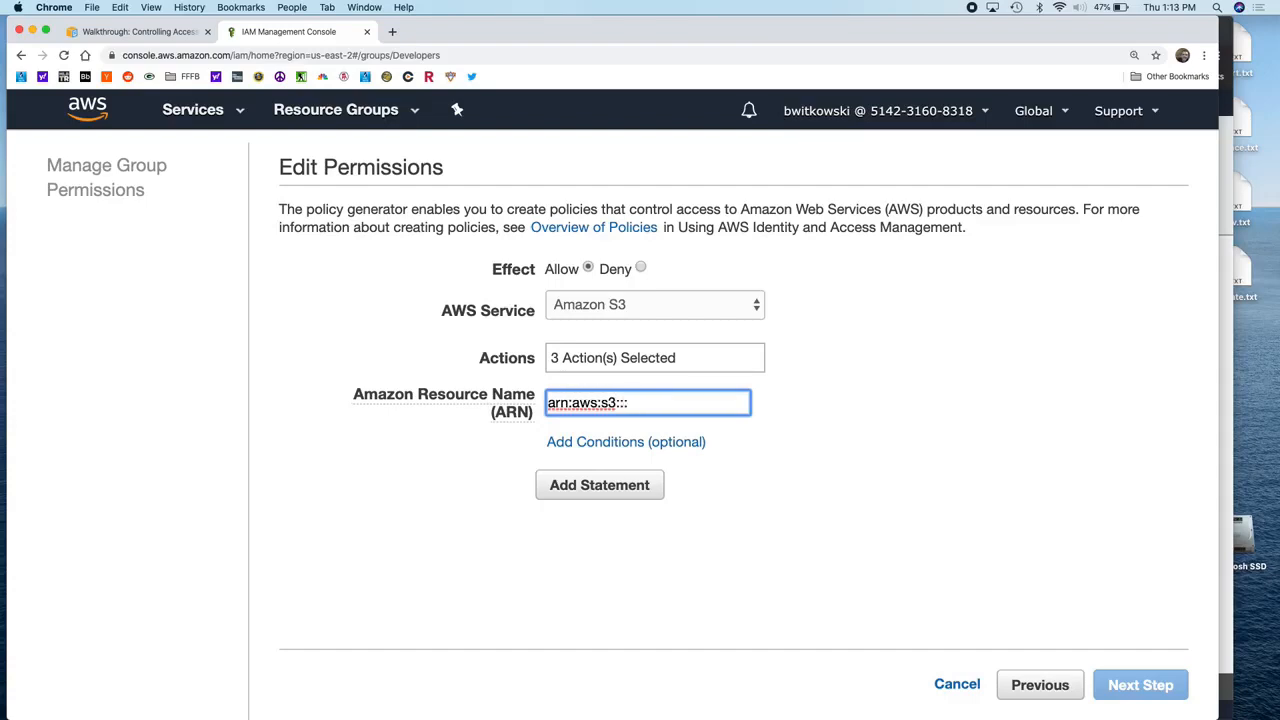
{"action": "type", "text": "bryans-company"}
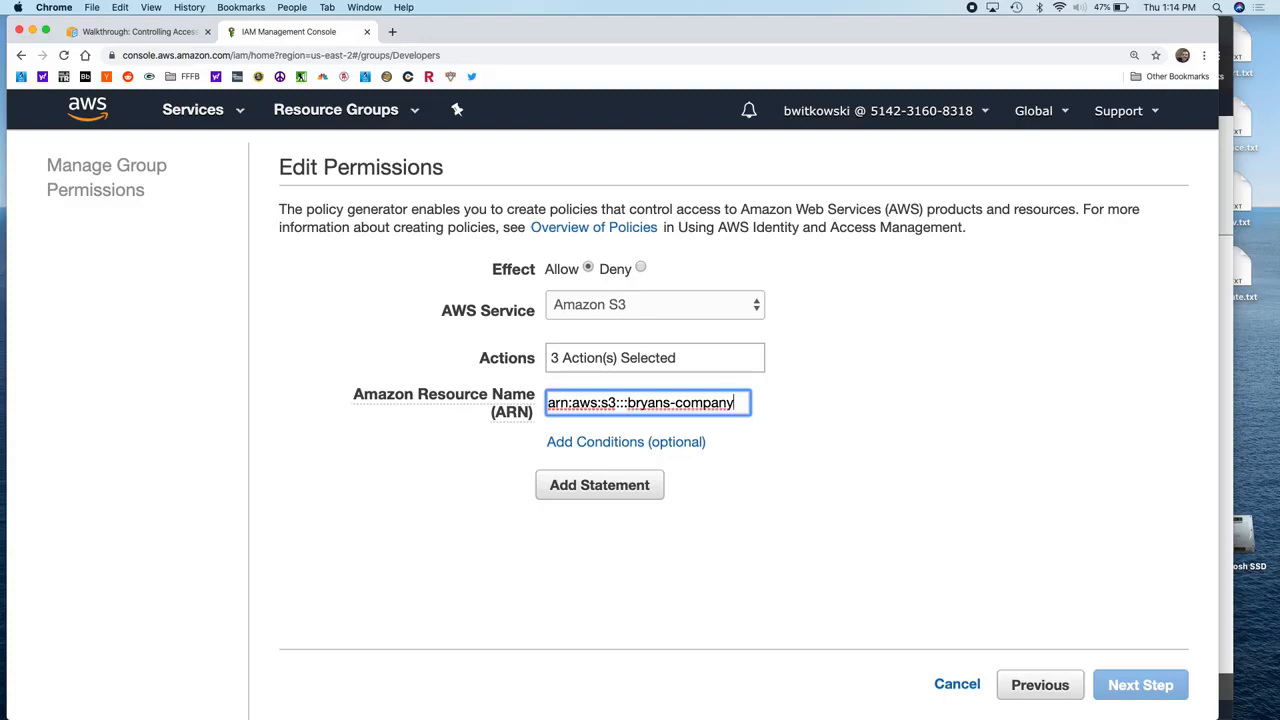
{"action": "type", "text": "/dev"}
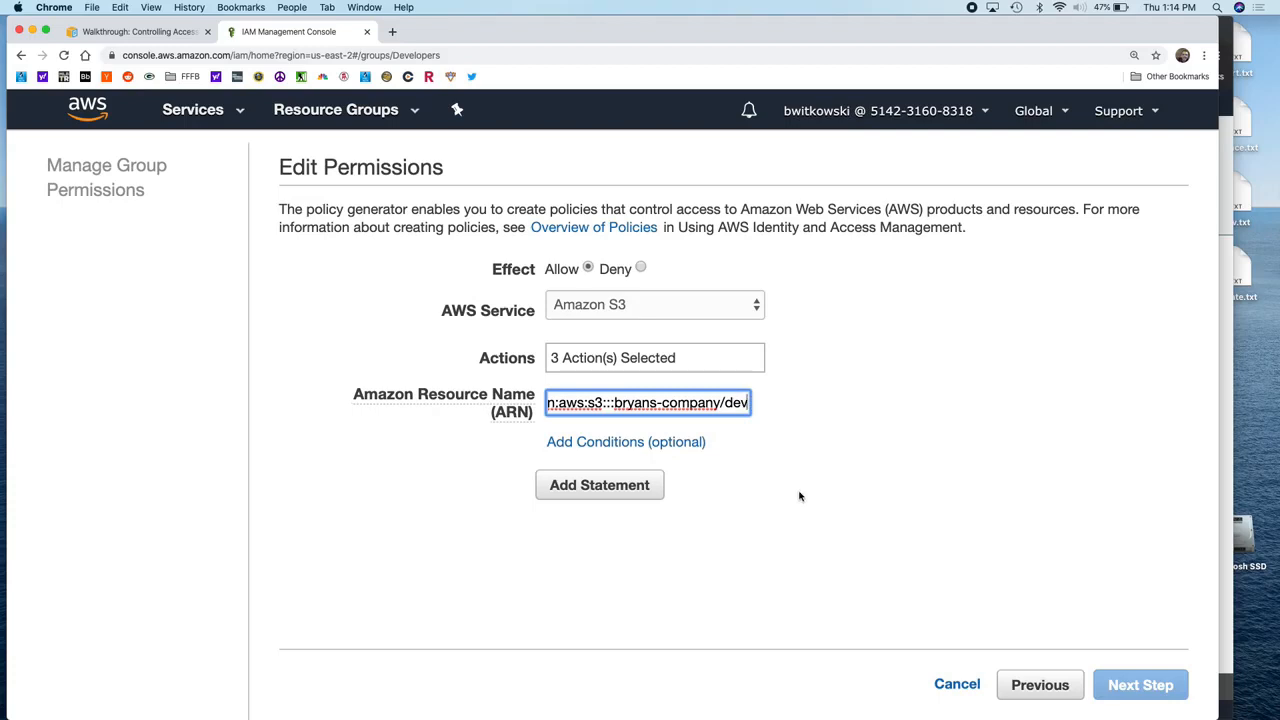
{"action": "left_click", "coordinate": [608, 490]}
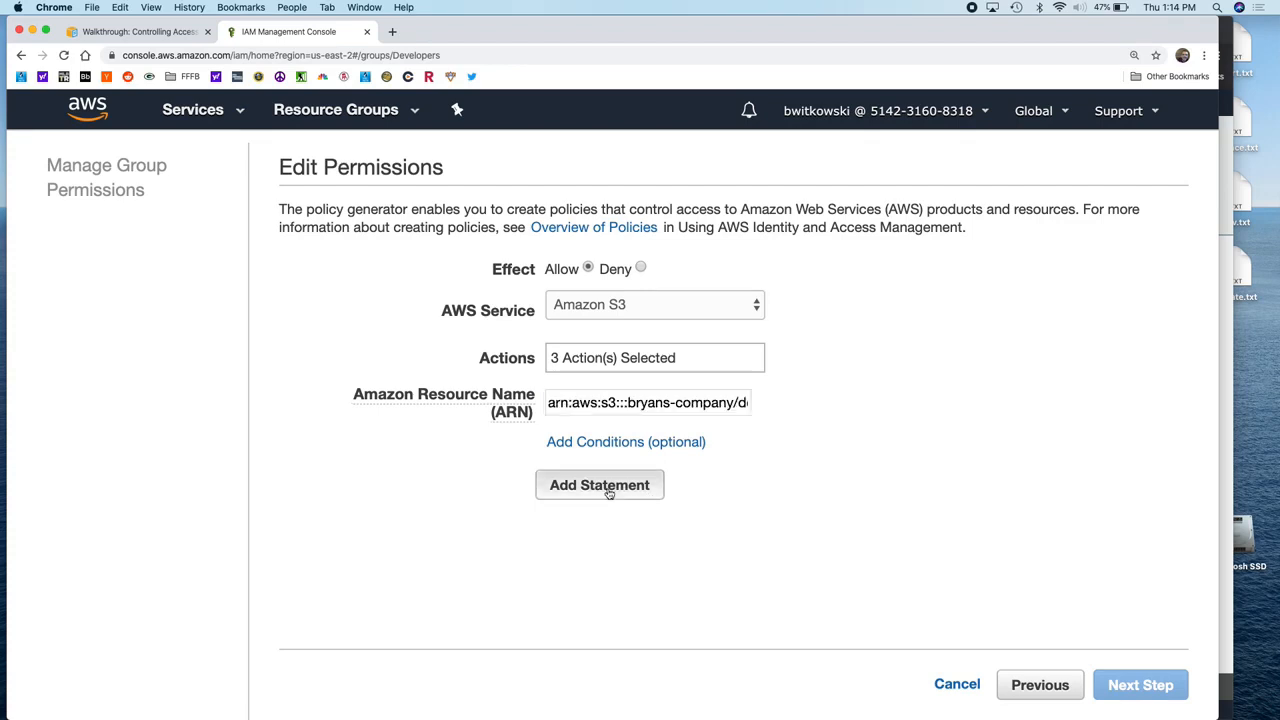
{"action": "left_click", "coordinate": [1128, 683]}
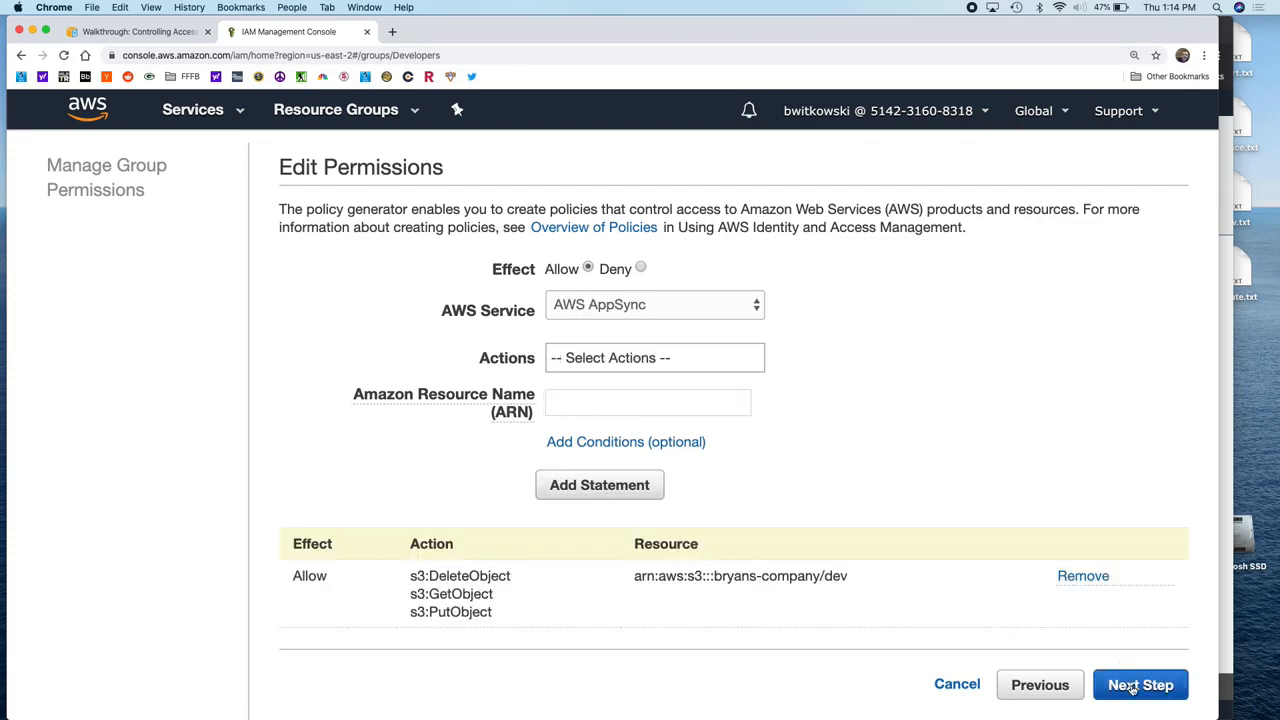
Step: Name the generated policy AllowUserToReadWriteDeleteDevelopment and apply it to Developers
{"action": "scroll", "coordinate": [700, 418], "scroll_direction": "down", "scroll_amount": 2}
{"action": "scroll", "coordinate": [700, 418], "scroll_direction": "up", "scroll_amount": 3}
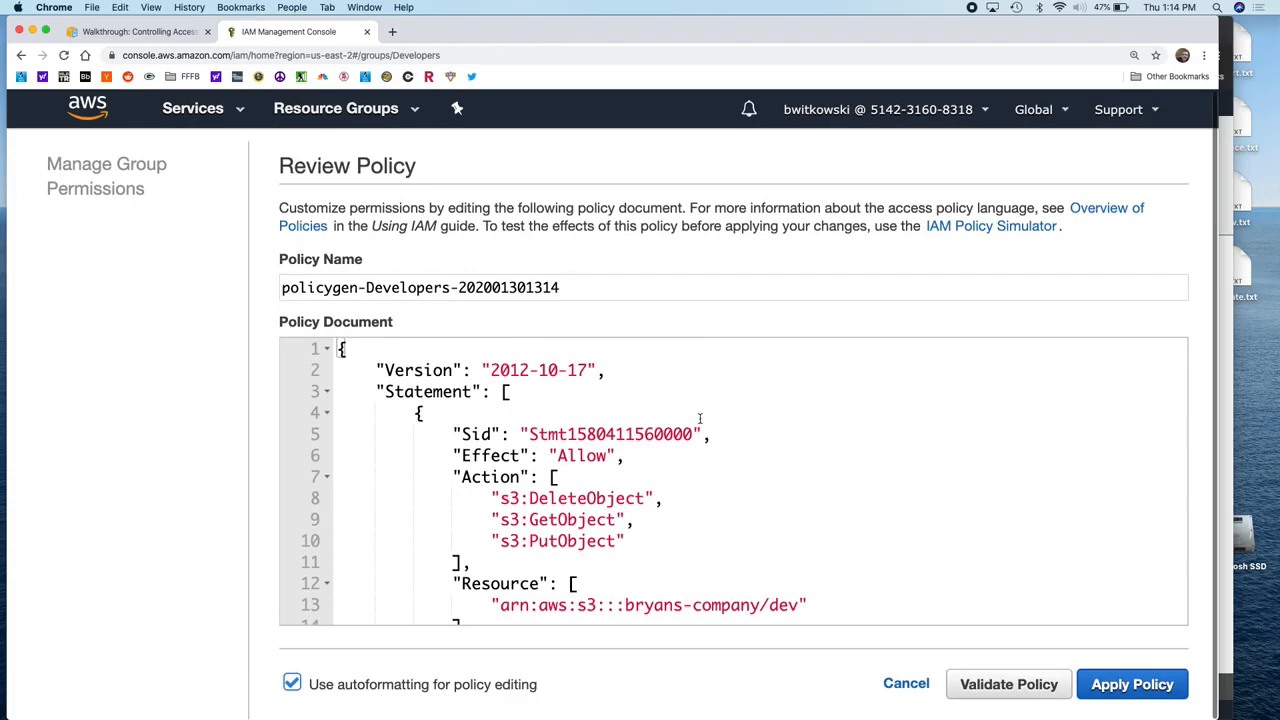
{"action": "scroll", "coordinate": [751, 466], "scroll_direction": "down", "scroll_amount": 3}
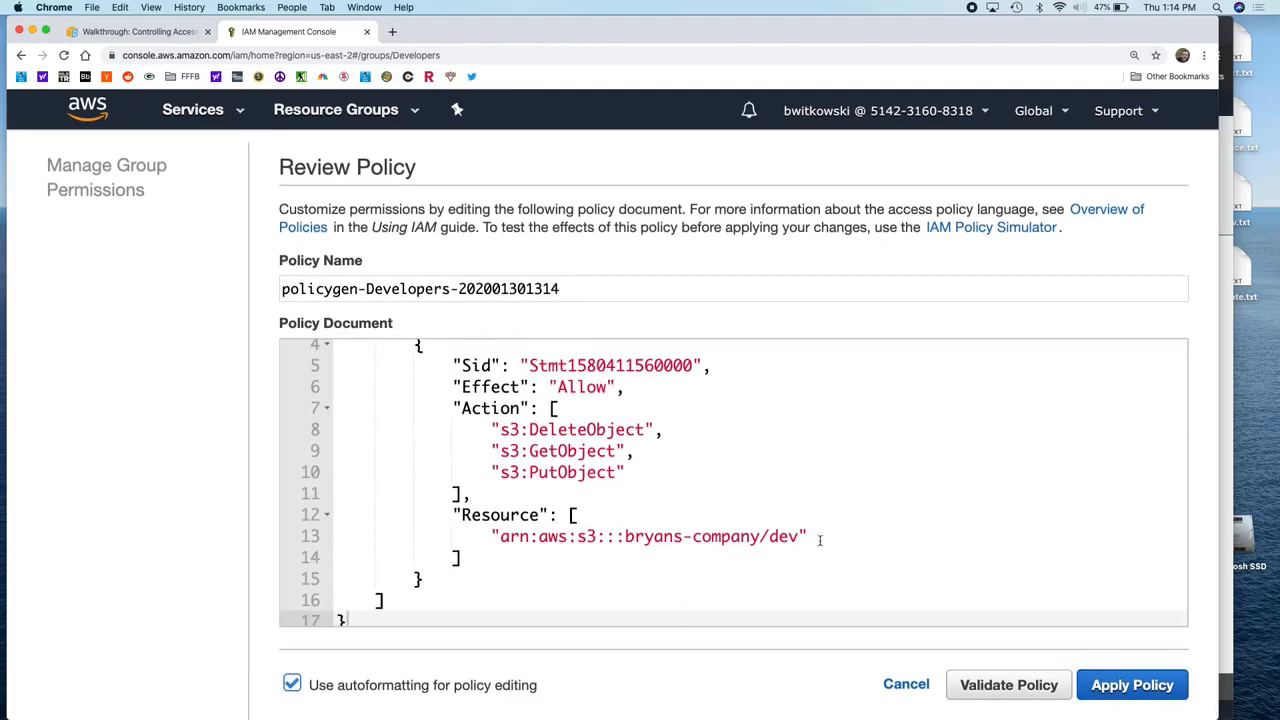
{"action": "scroll", "coordinate": [700, 500], "scroll_direction": "up", "scroll_amount": 3}
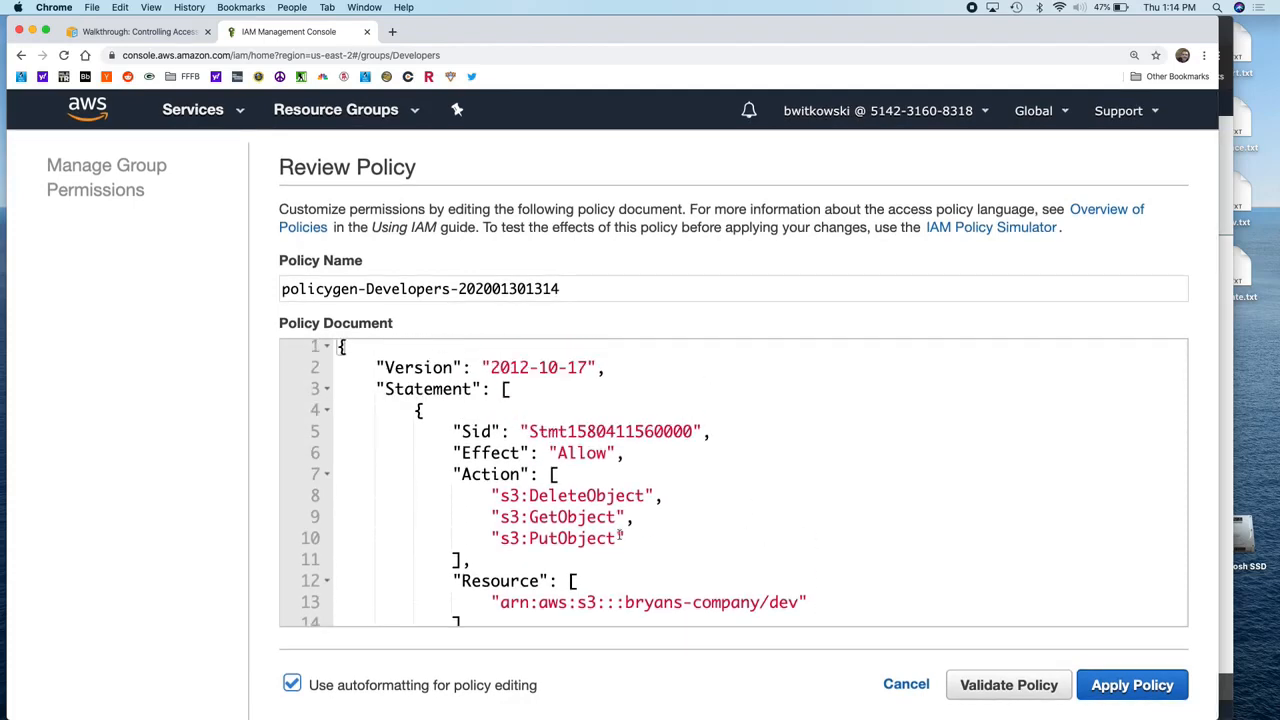
{"action": "left_click", "coordinate": [638, 517]}
{"action": "left_click", "coordinate": [453, 290]}
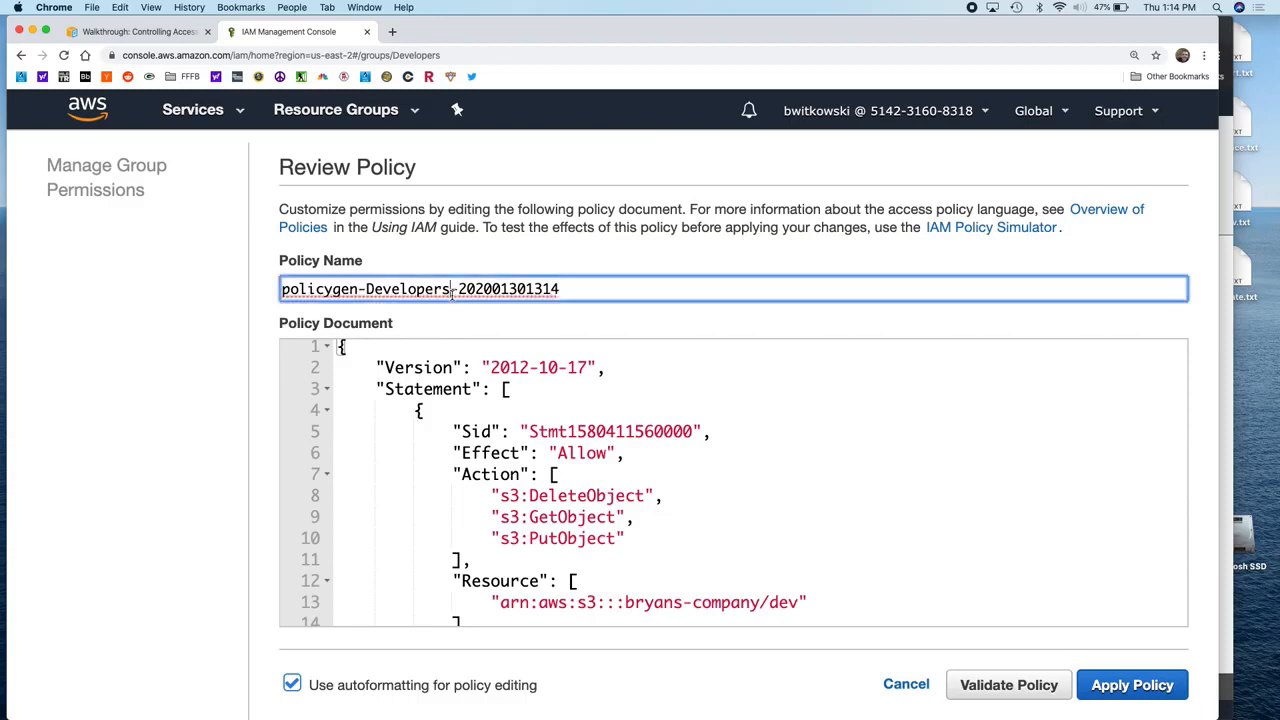
{"action": "triple_click", "coordinate": [453, 290]}
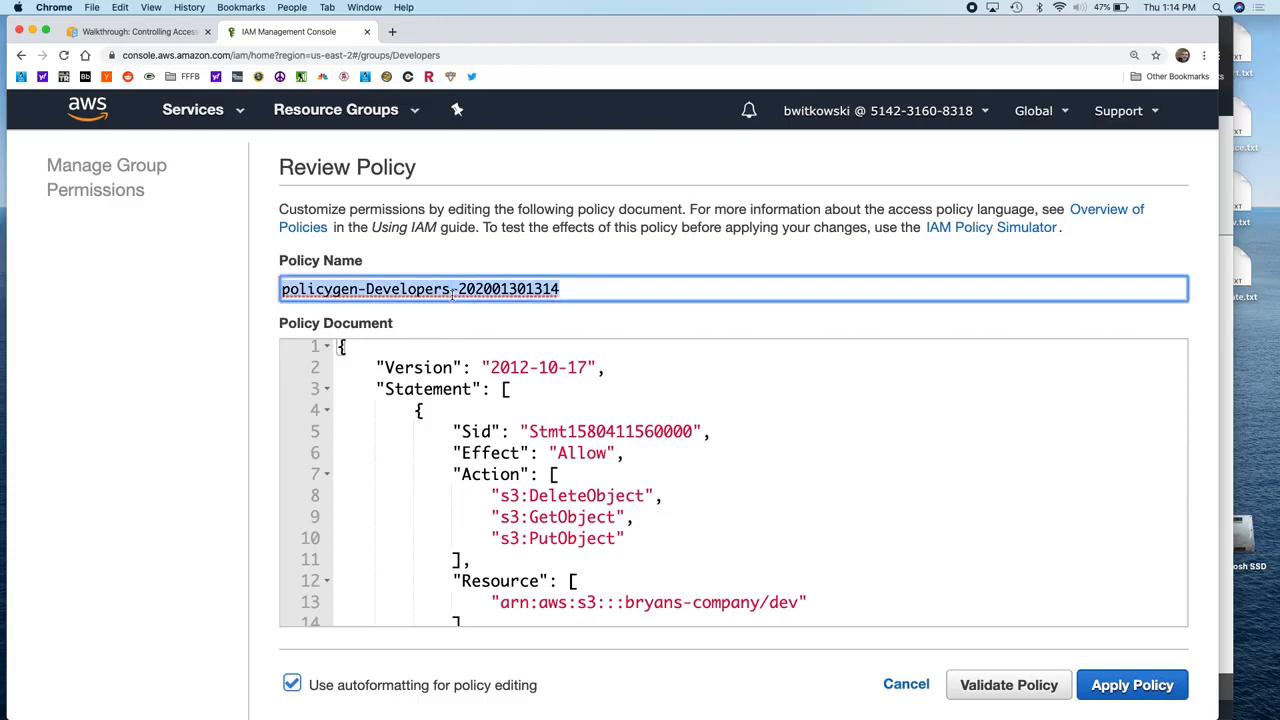
{"action": "type", "text": "Allow"}
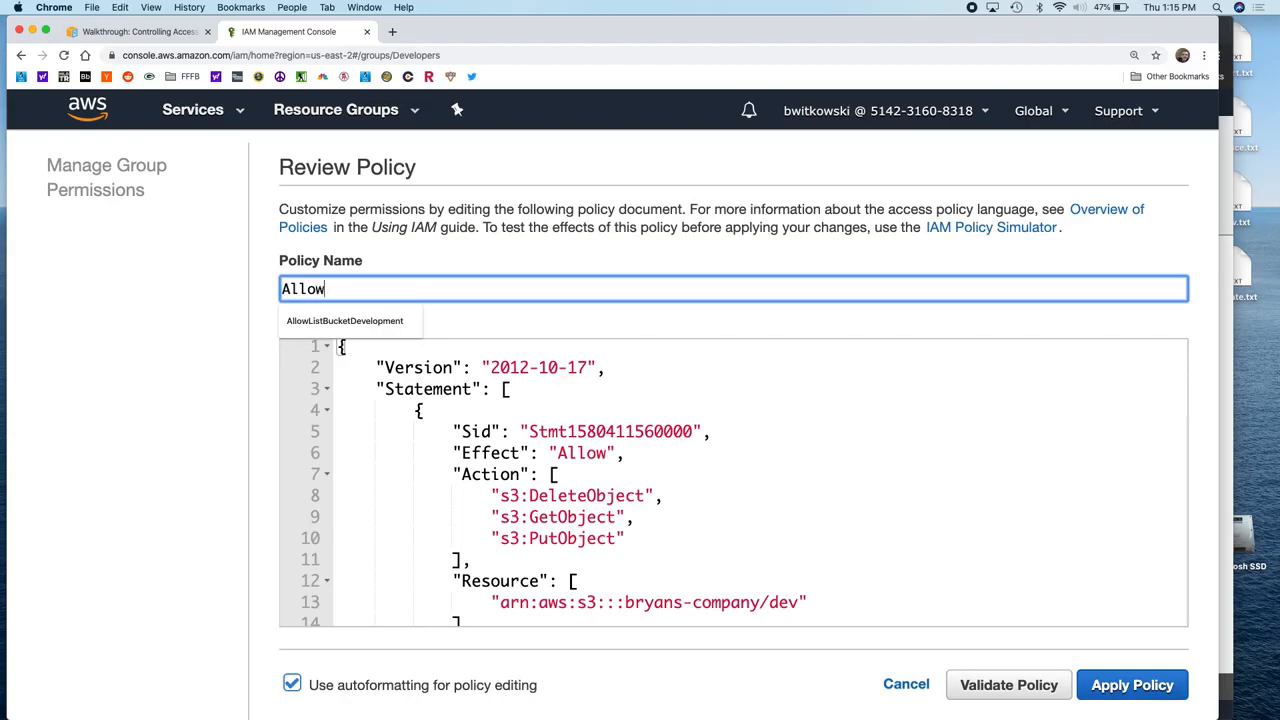
{"action": "type", "text": "UserToReadWriteDelete"}
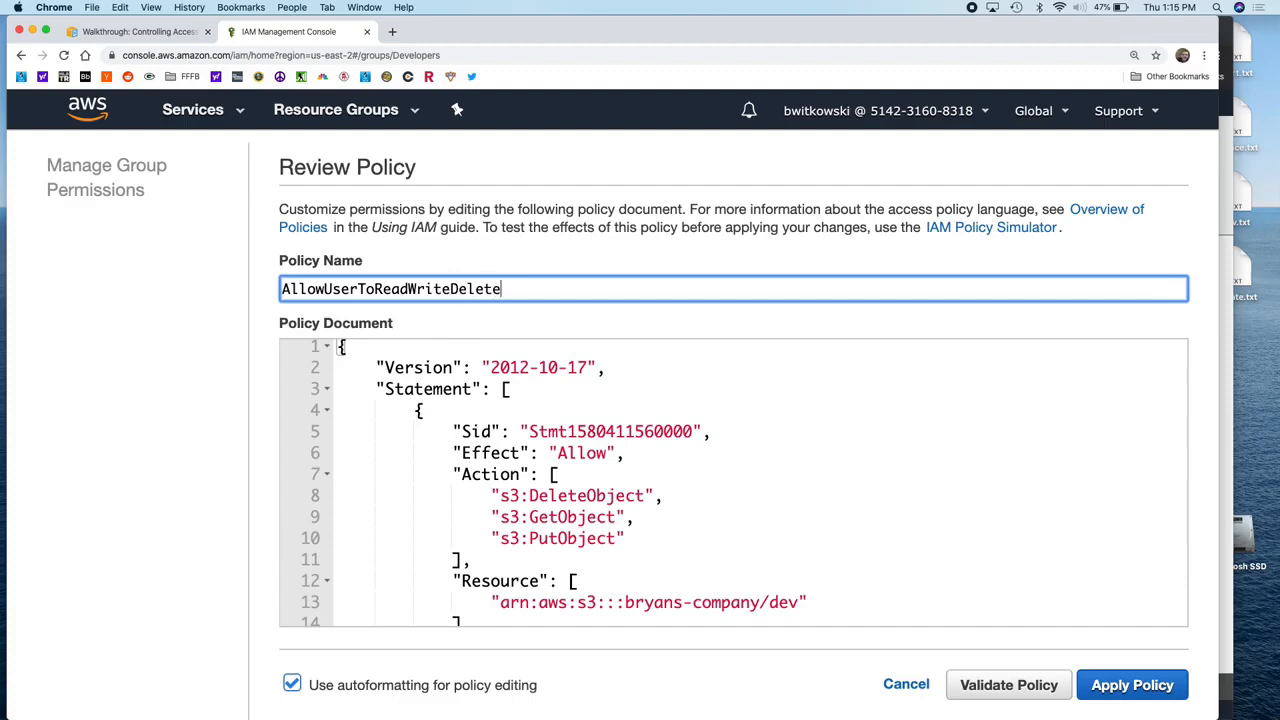
{"action": "type", "text": "Development"}
{"action": "left_click", "coordinate": [1143, 685]}
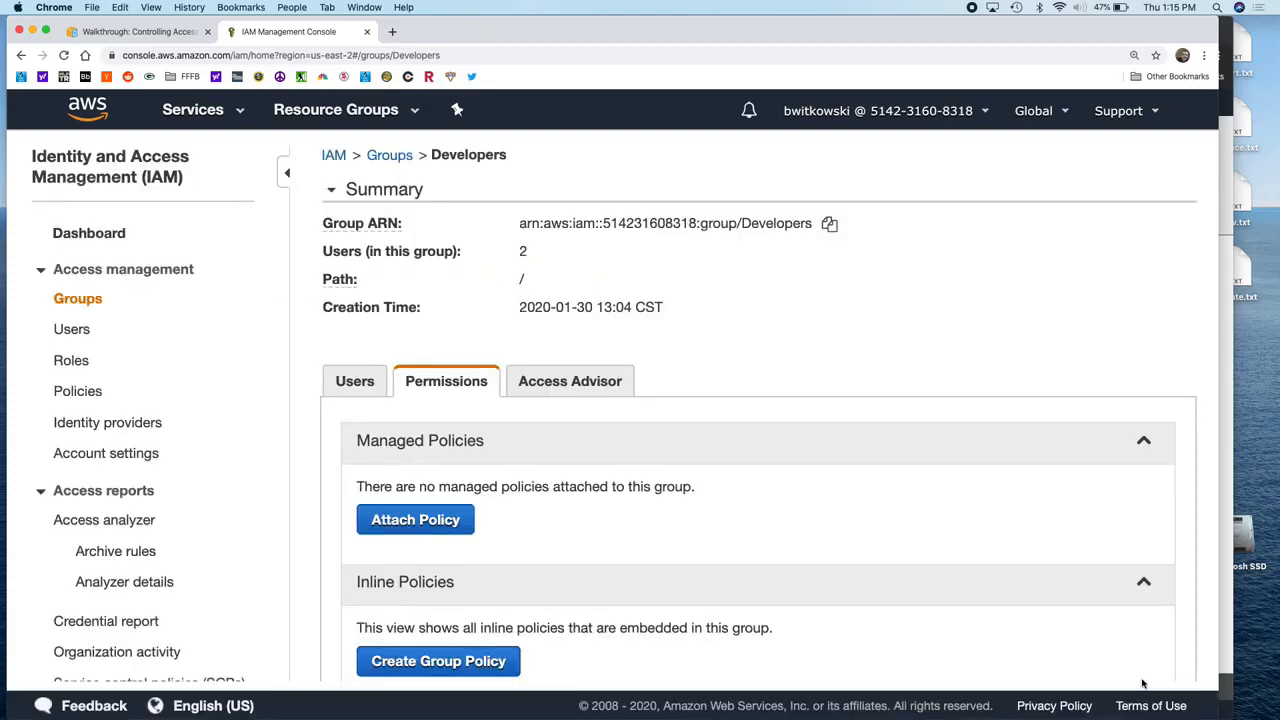
Step: Zoom the IAM page out and bring up the test user's dev folder view
{"action": "scroll", "coordinate": [1143, 685], "scroll_direction": "down", "scroll_amount": 4}
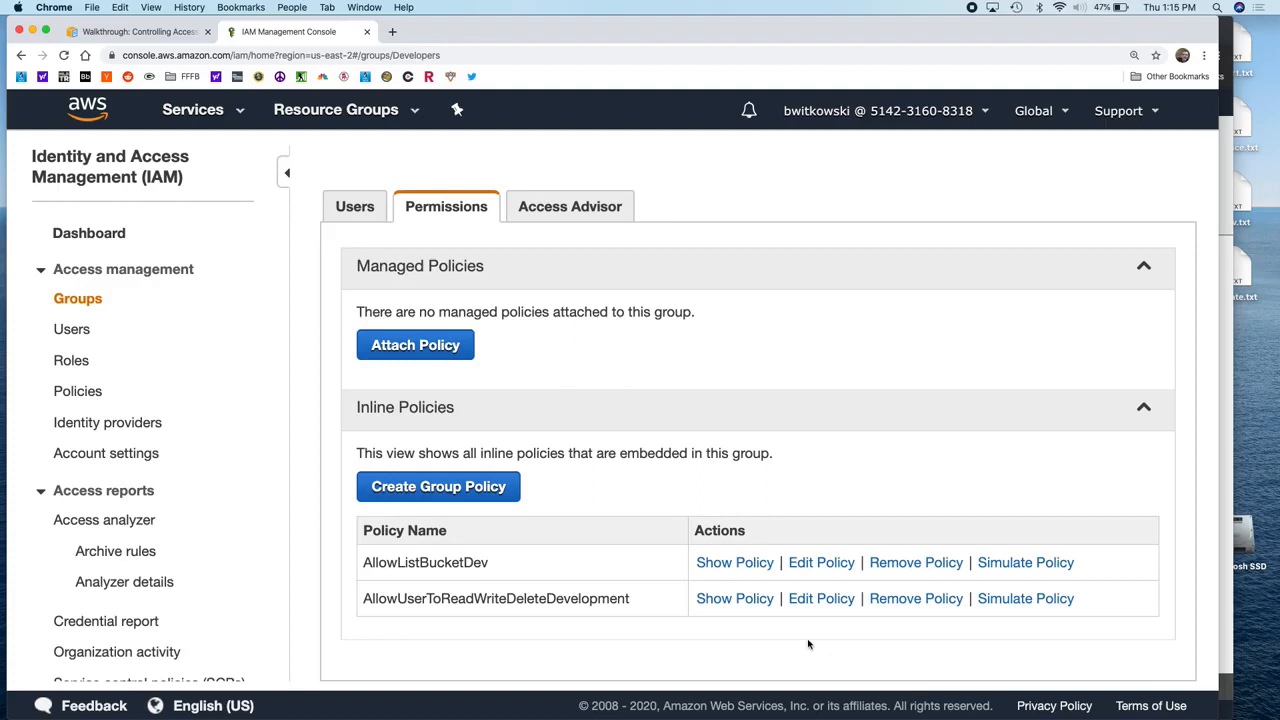
{"action": "key", "text": "cmd+minus"}
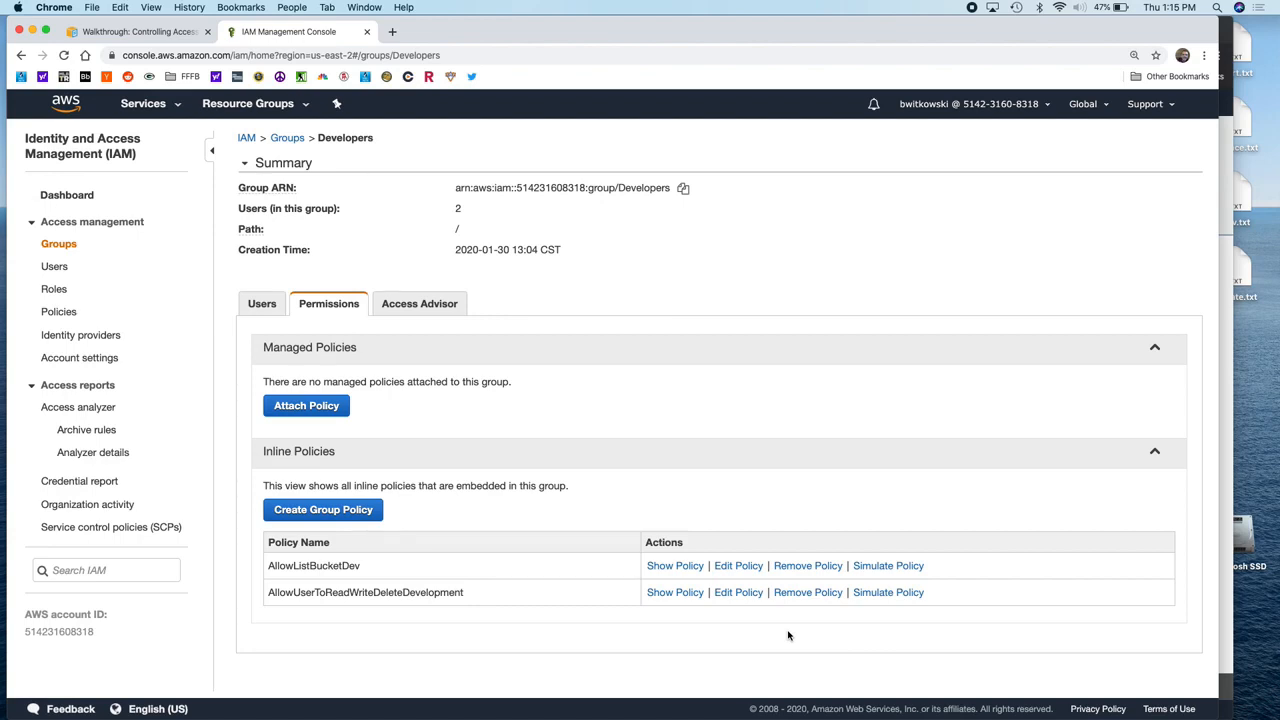
{"action": "left_click", "coordinate": [1225, 445]}
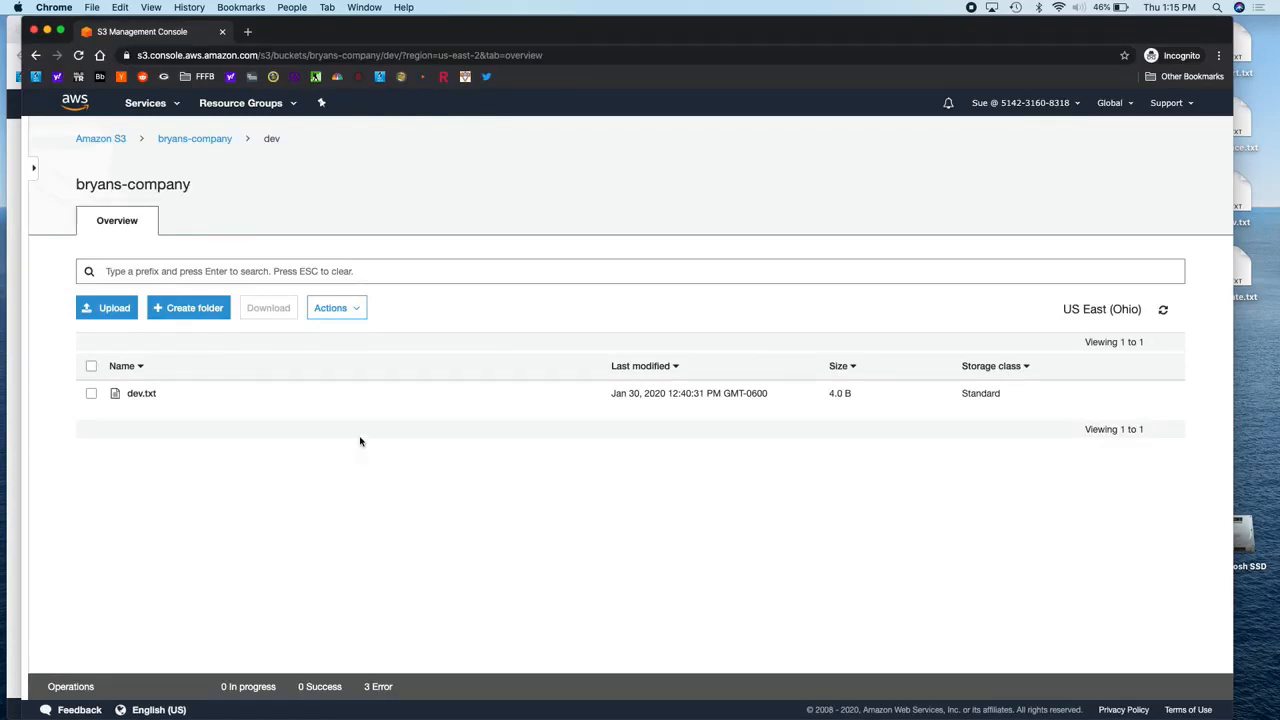
Step: Try deleting dev.txt from the dev folder and glance at the failed operation
{"action": "left_click", "coordinate": [92, 394]}
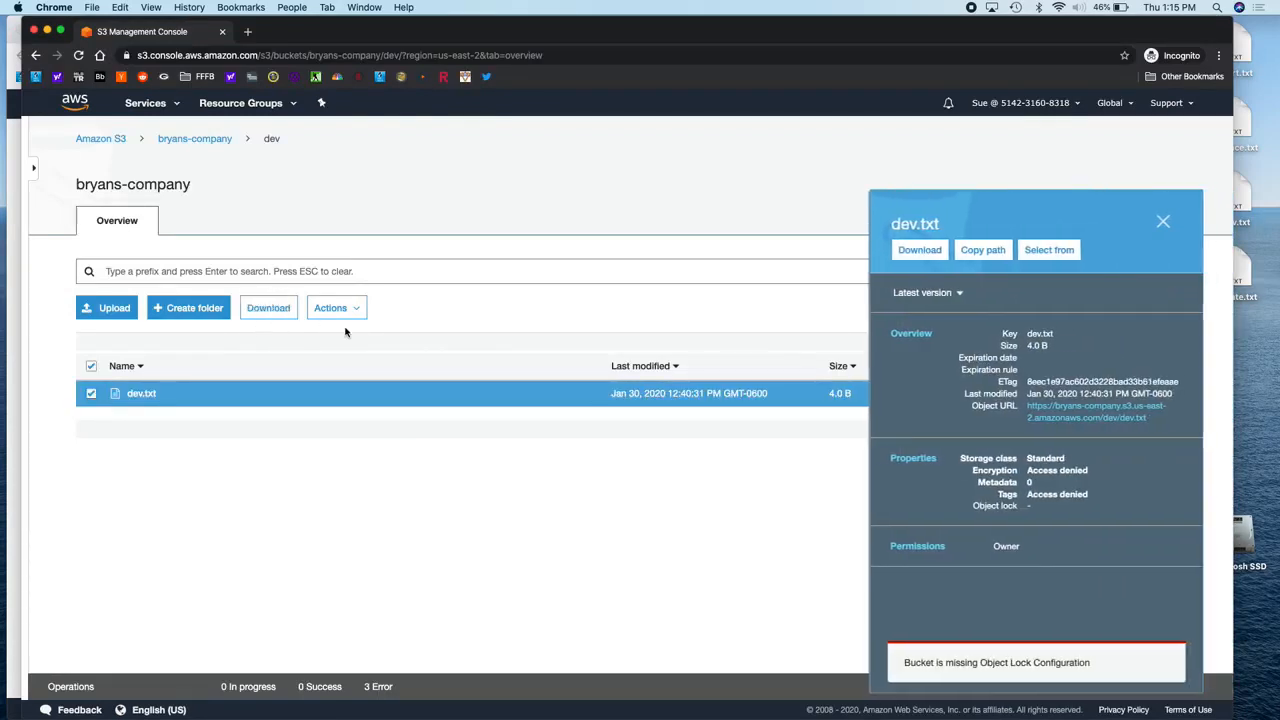
{"action": "left_click", "coordinate": [333, 308]}
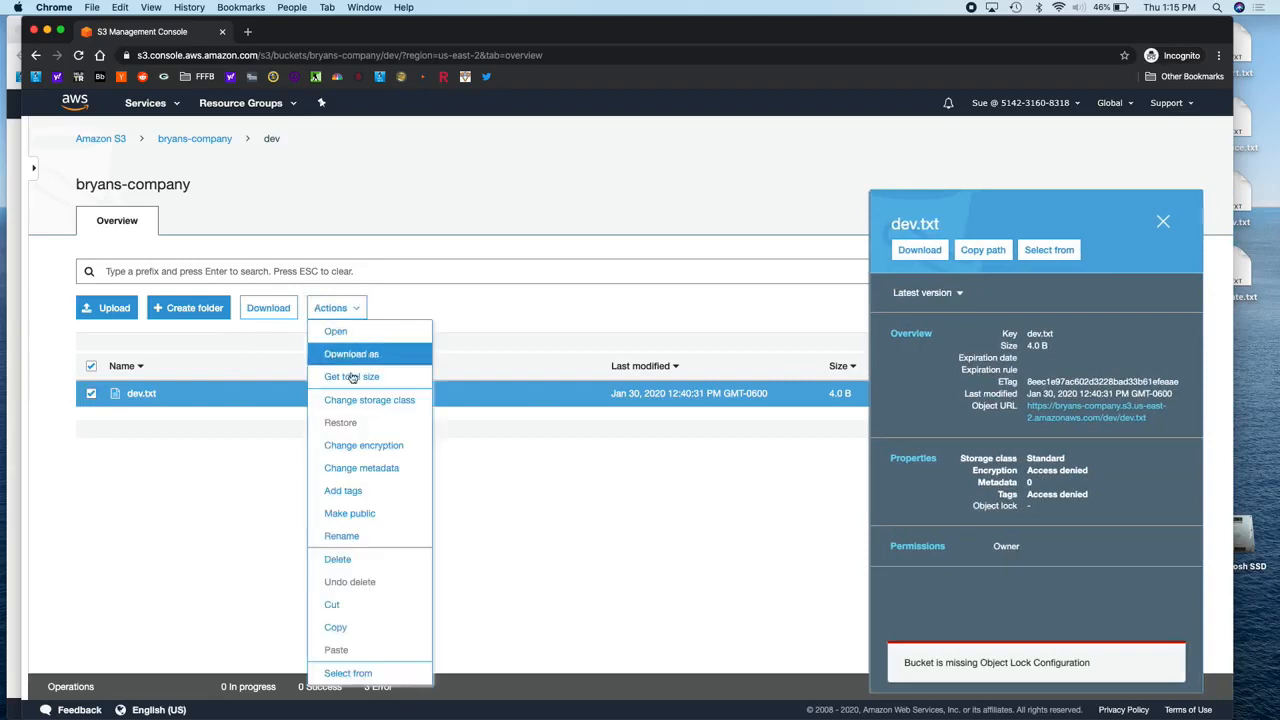
{"action": "left_click", "coordinate": [358, 560]}
{"action": "left_click", "coordinate": [818, 560]}
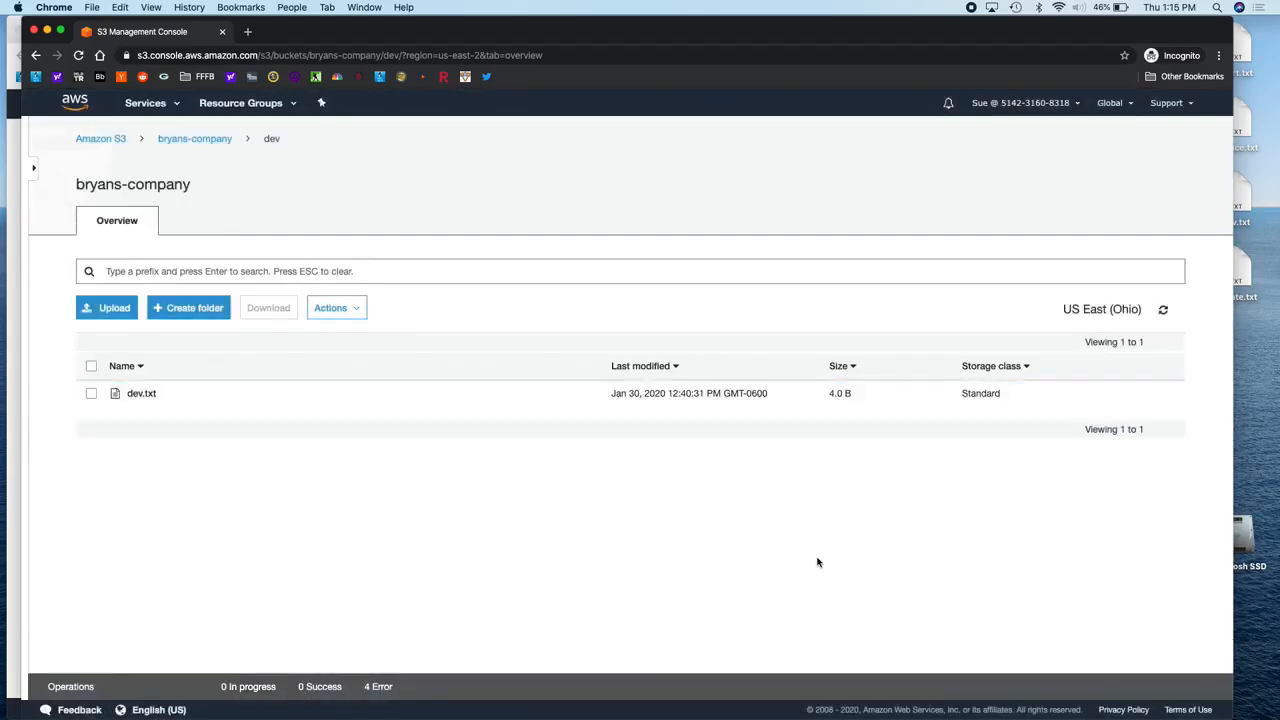
{"action": "left_click", "coordinate": [379, 687]}
{"action": "left_click", "coordinate": [379, 687]}
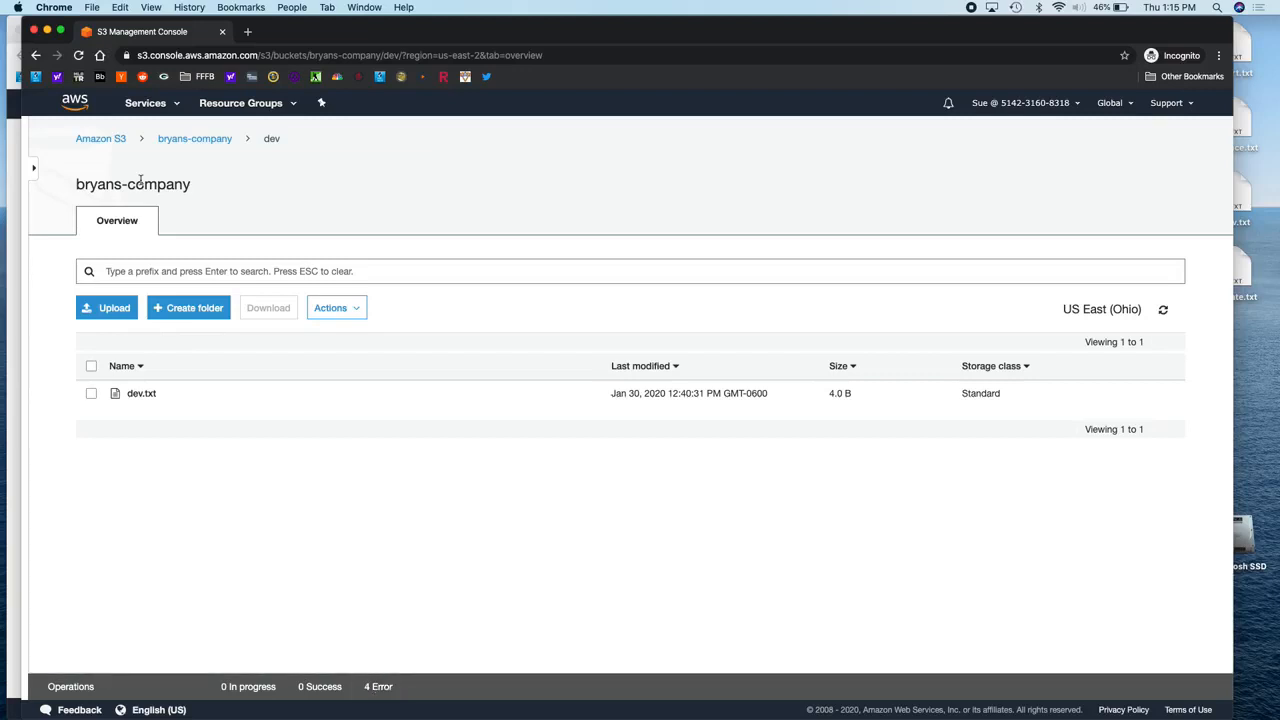
Step: Navigate back to bryans-company/dev through S3 and try deleting dev.txt again
{"action": "left_click", "coordinate": [148, 104]}
{"action": "left_click", "coordinate": [60, 167]}
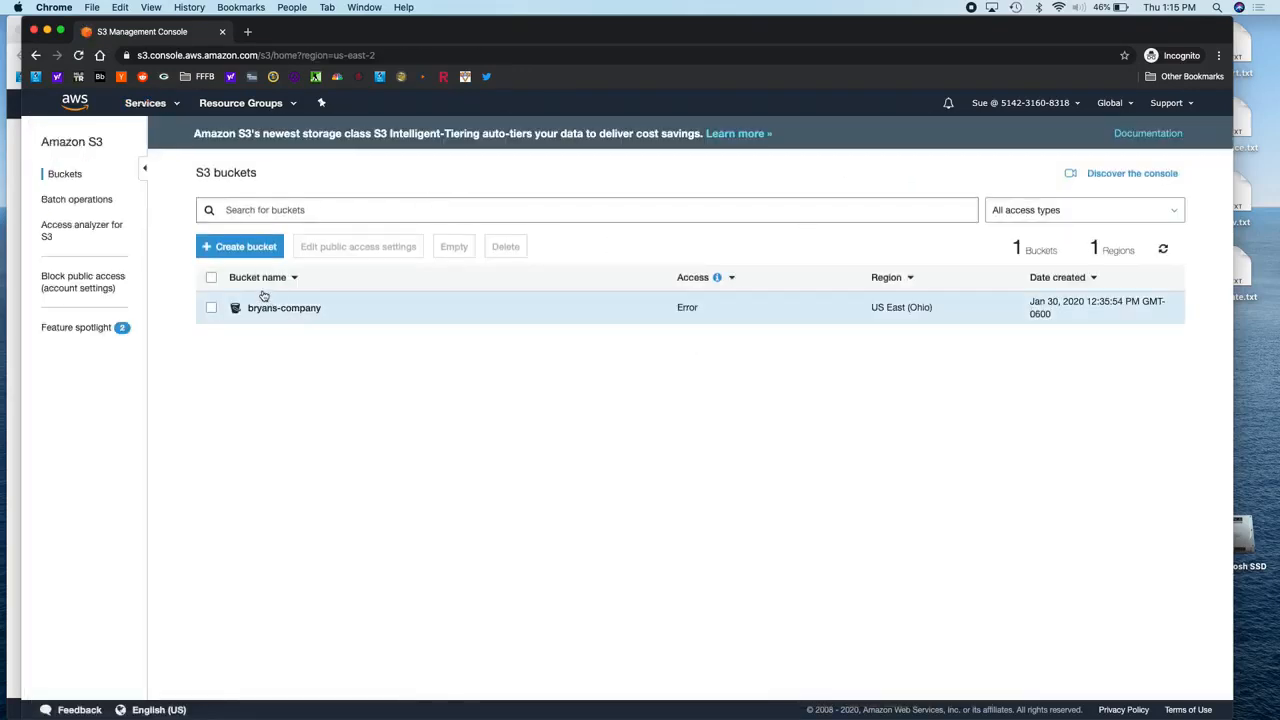
{"action": "left_click", "coordinate": [266, 309]}
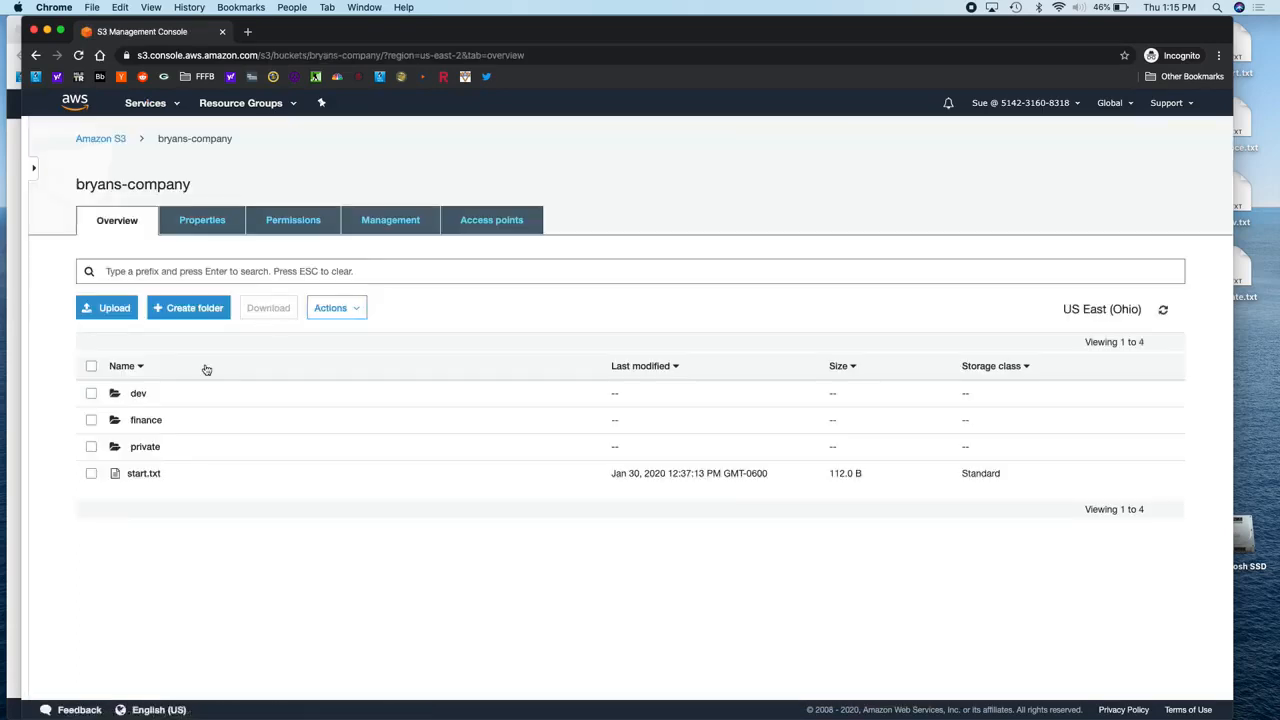
{"action": "left_click", "coordinate": [136, 395]}
{"action": "left_click", "coordinate": [182, 404]}
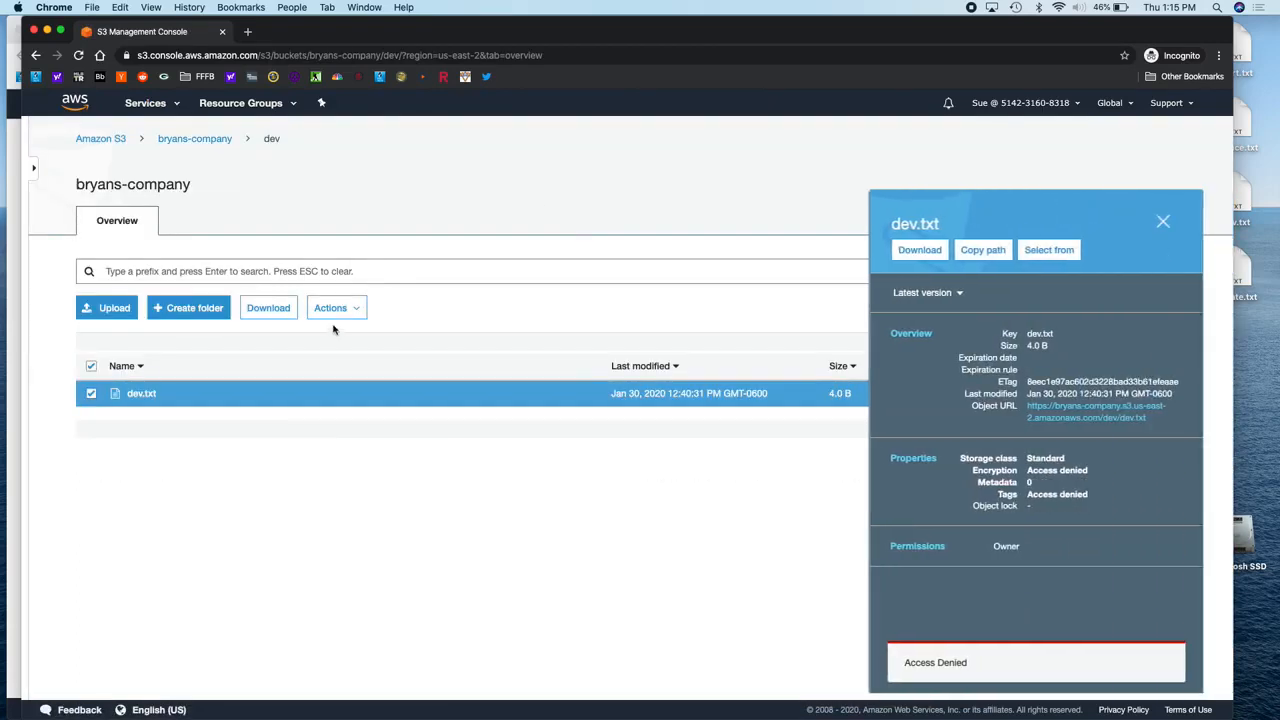
{"action": "left_click", "coordinate": [333, 309]}
{"action": "left_click", "coordinate": [358, 566]}
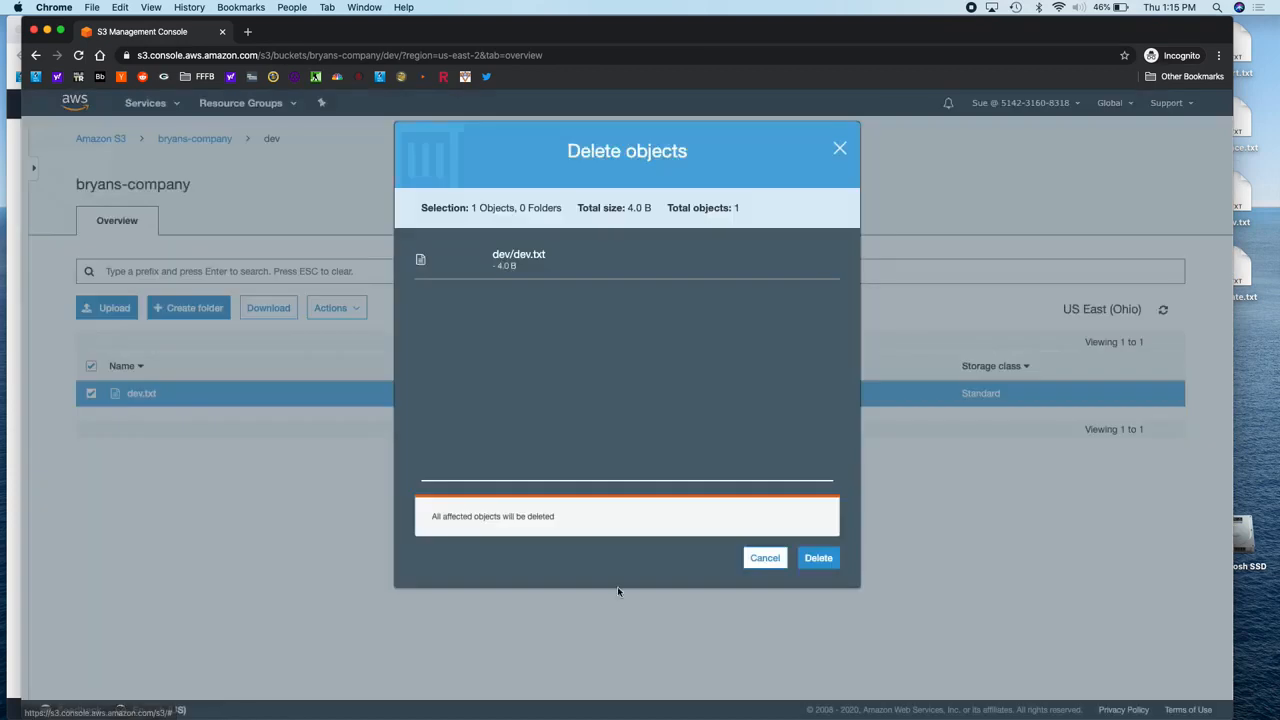
{"action": "left_click", "coordinate": [822, 560]}
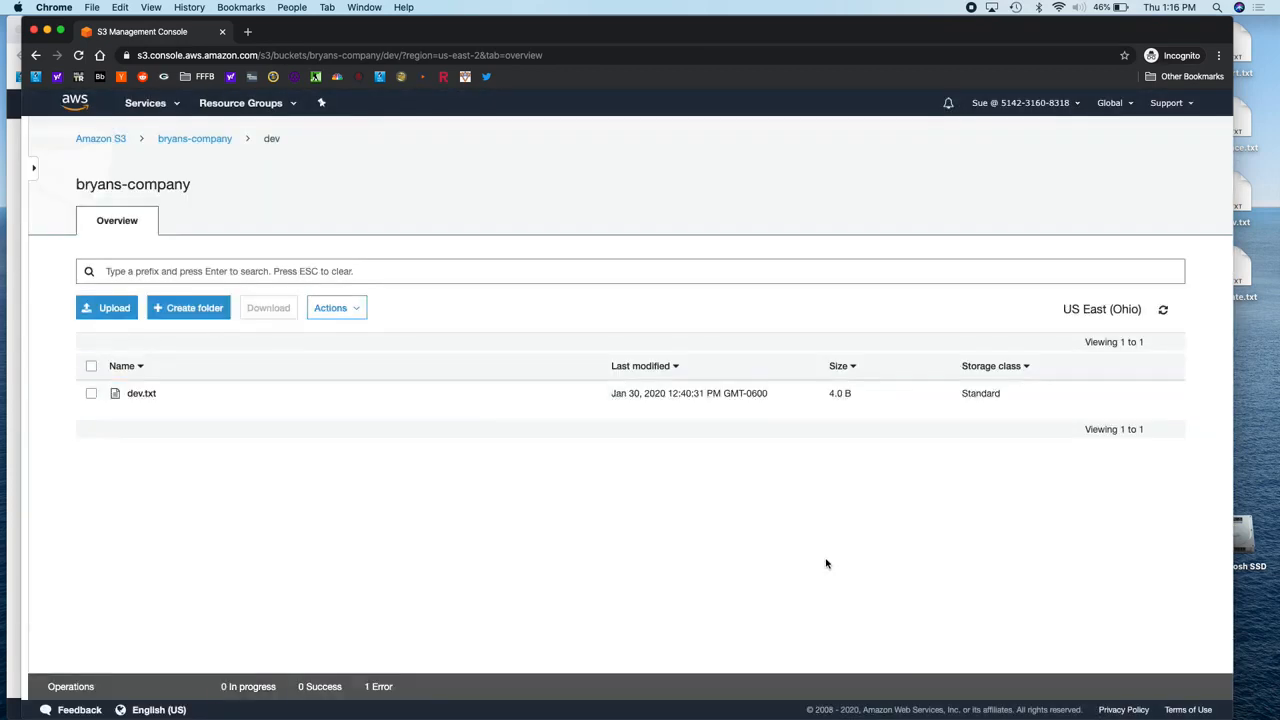
Step: Review the Access Denied details, close them, and return to the Developers group
{"action": "left_click", "coordinate": [380, 686]}
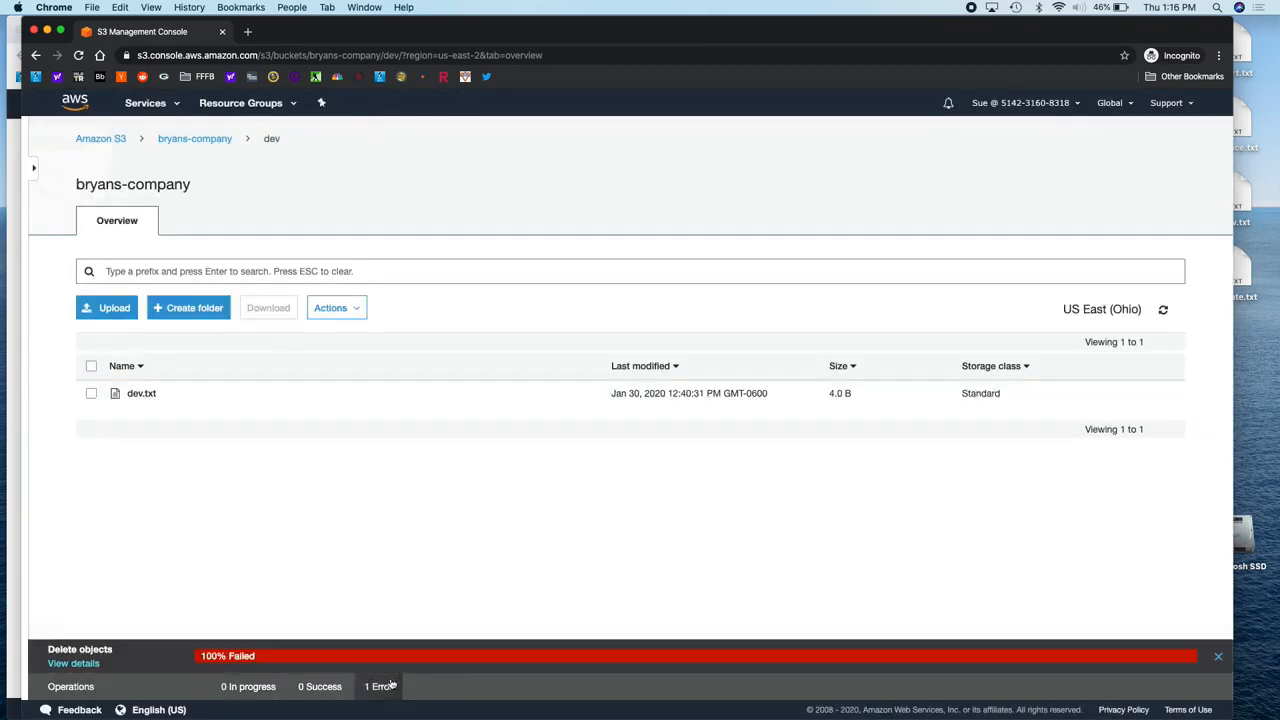
{"action": "left_click", "coordinate": [75, 663]}
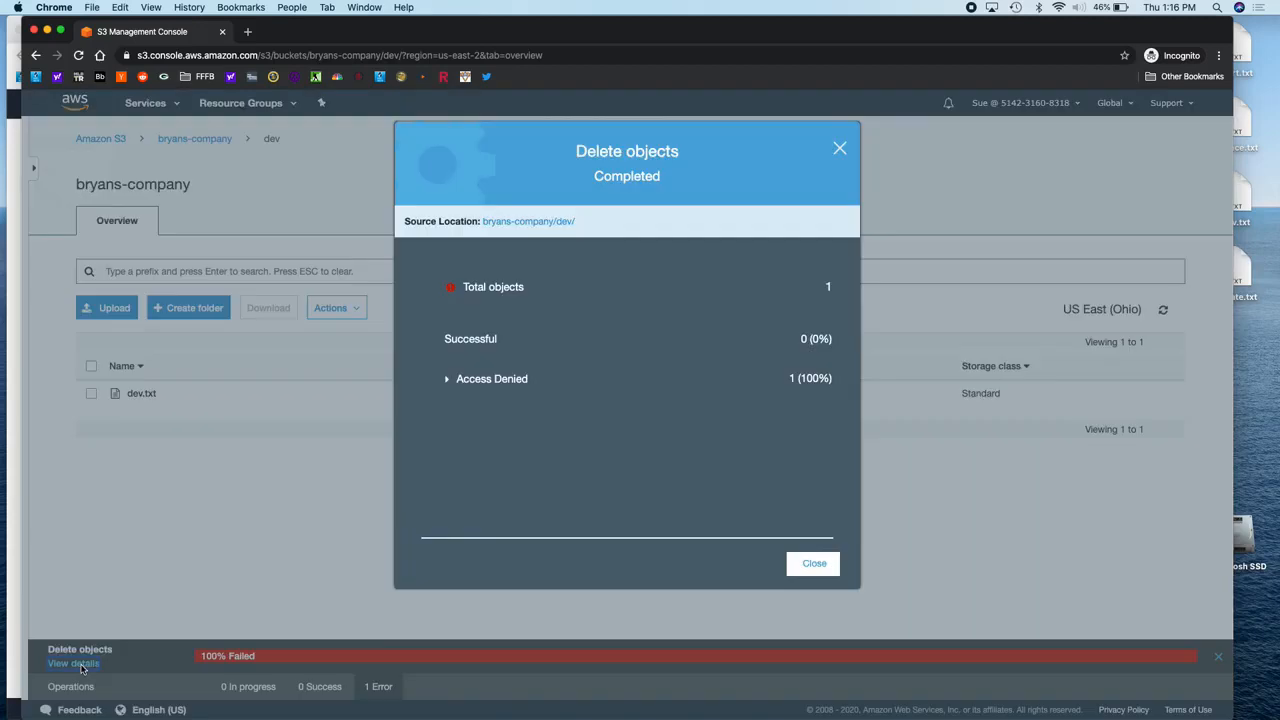
{"action": "left_click", "coordinate": [446, 380]}
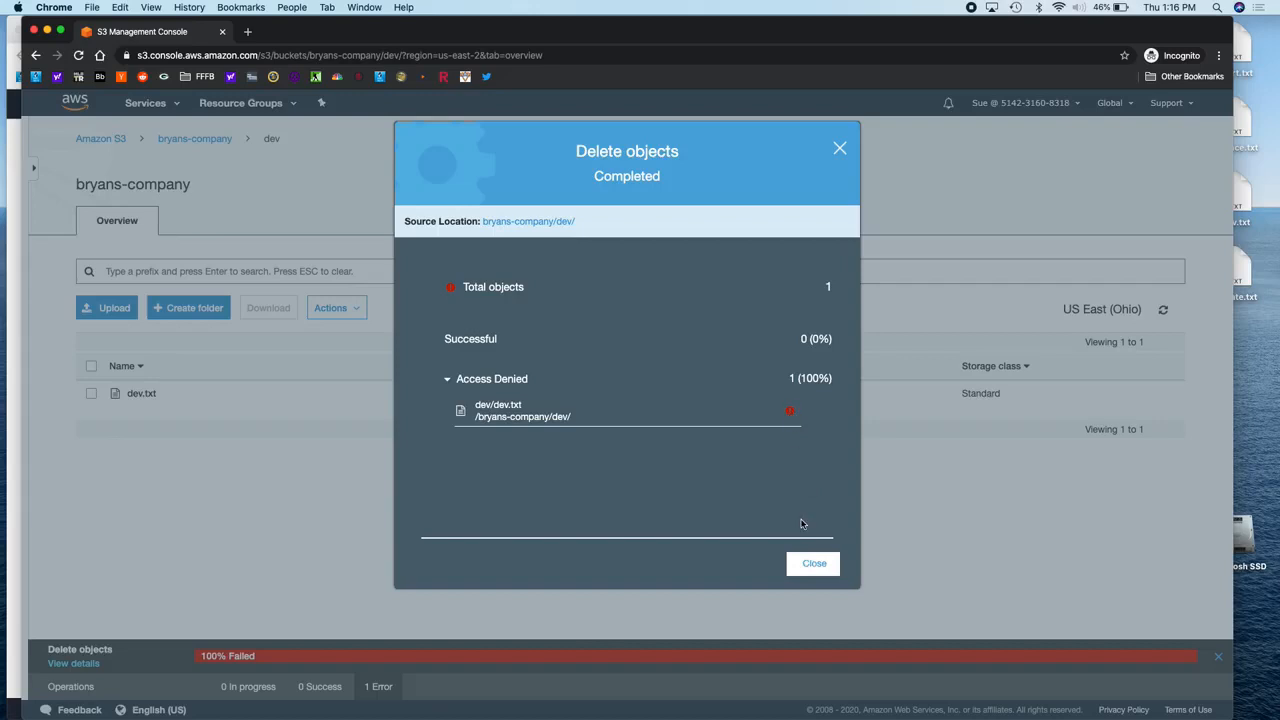
{"action": "left_click", "coordinate": [816, 565]}
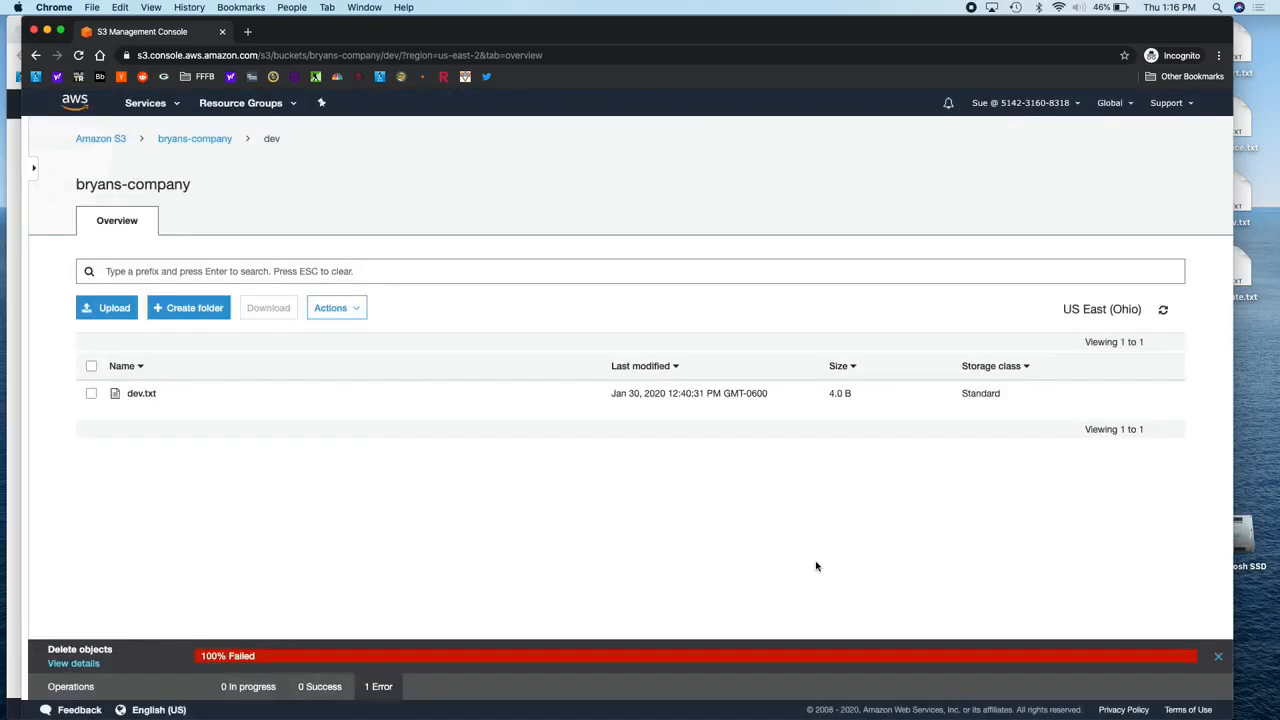
{"action": "left_click", "coordinate": [17, 281]}
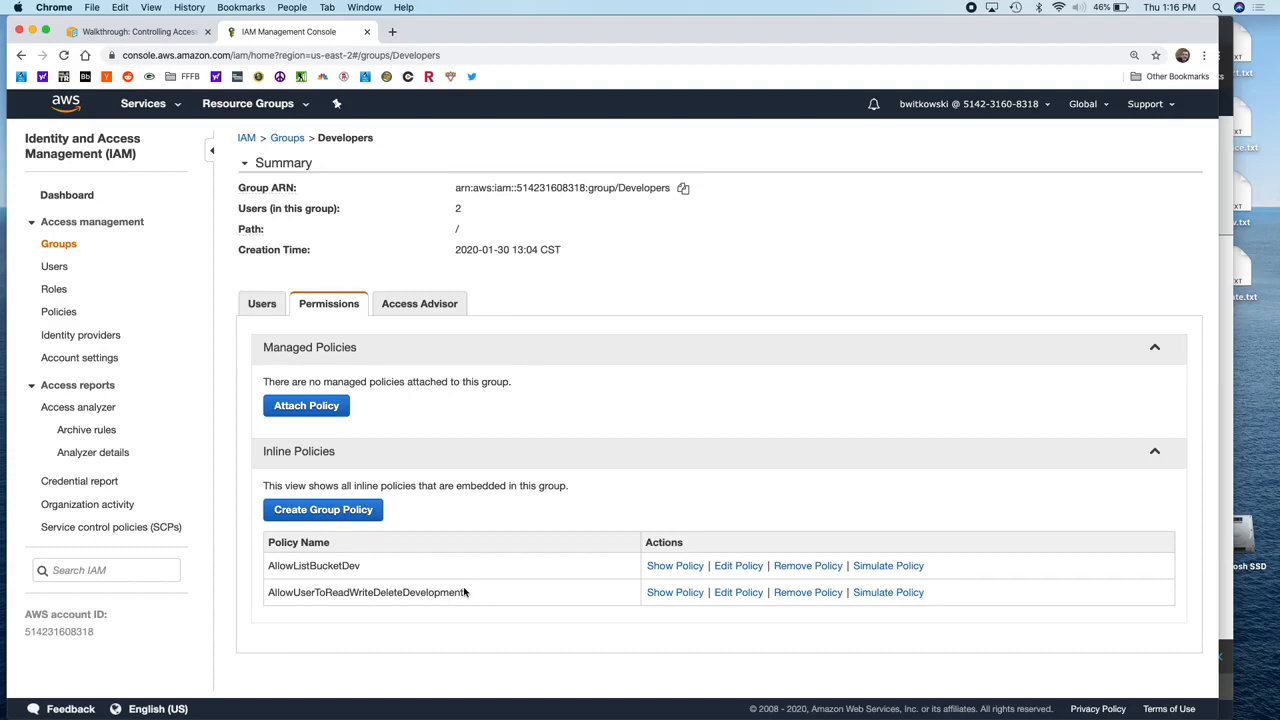
Step: Change the AllowUserToReadWriteDeleteDevelopment resource to arn:aws:s3:::bryans-company/dev/* and apply the policy
{"action": "left_click", "coordinate": [746, 593]}
{"action": "left_click", "coordinate": [653, 465]}
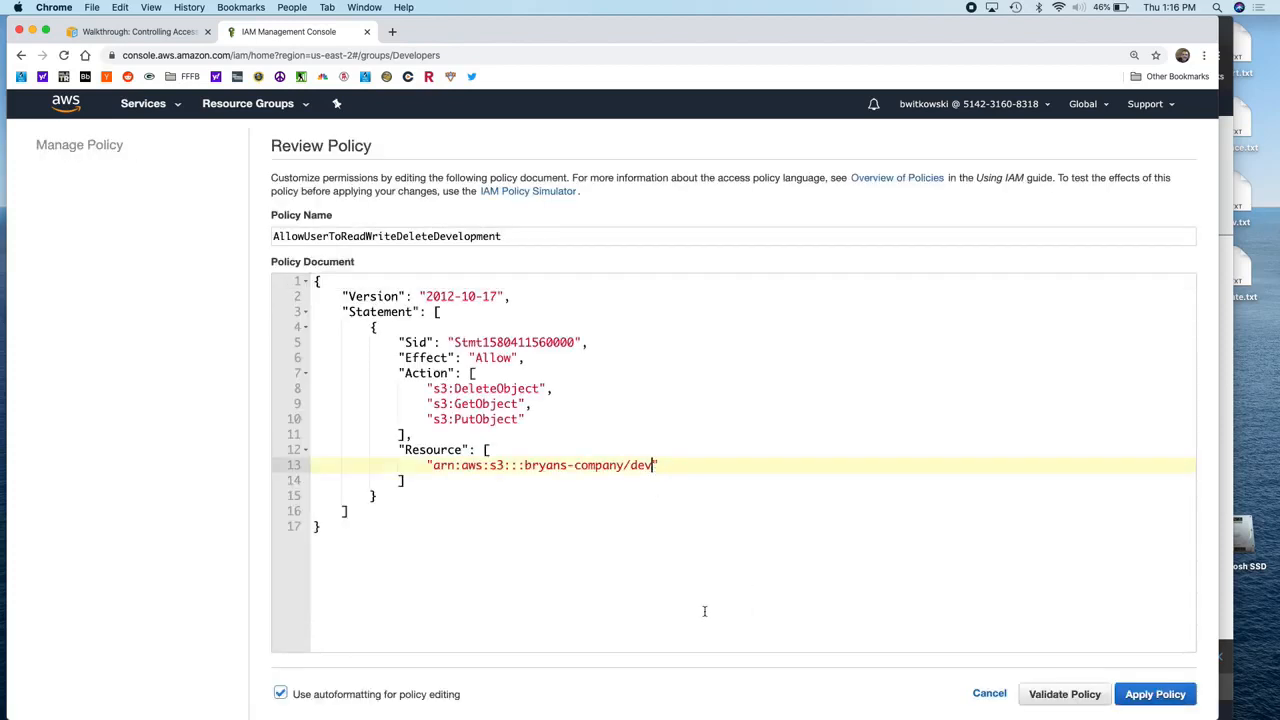
{"action": "type", "text": "/*"}
{"action": "left_click", "coordinate": [1150, 696]}
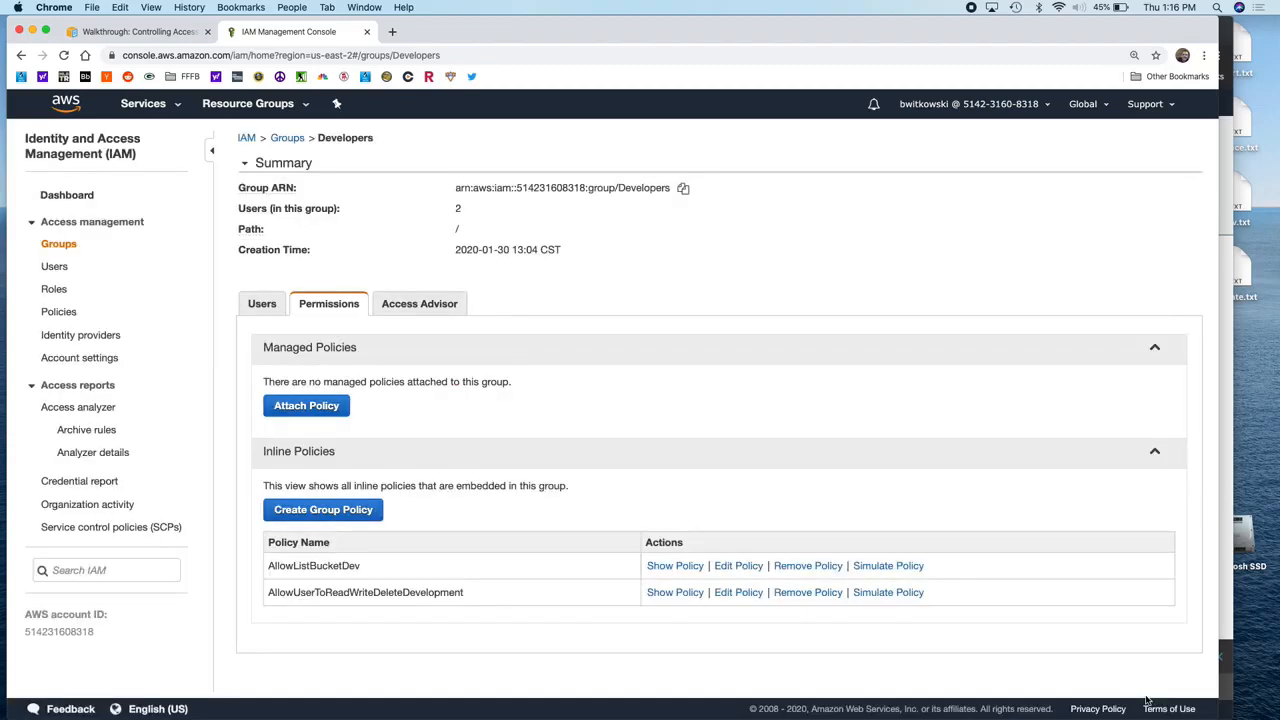
Step: Delete dev.txt from the dev folder as the test user
{"action": "left_click", "coordinate": [1227, 582]}
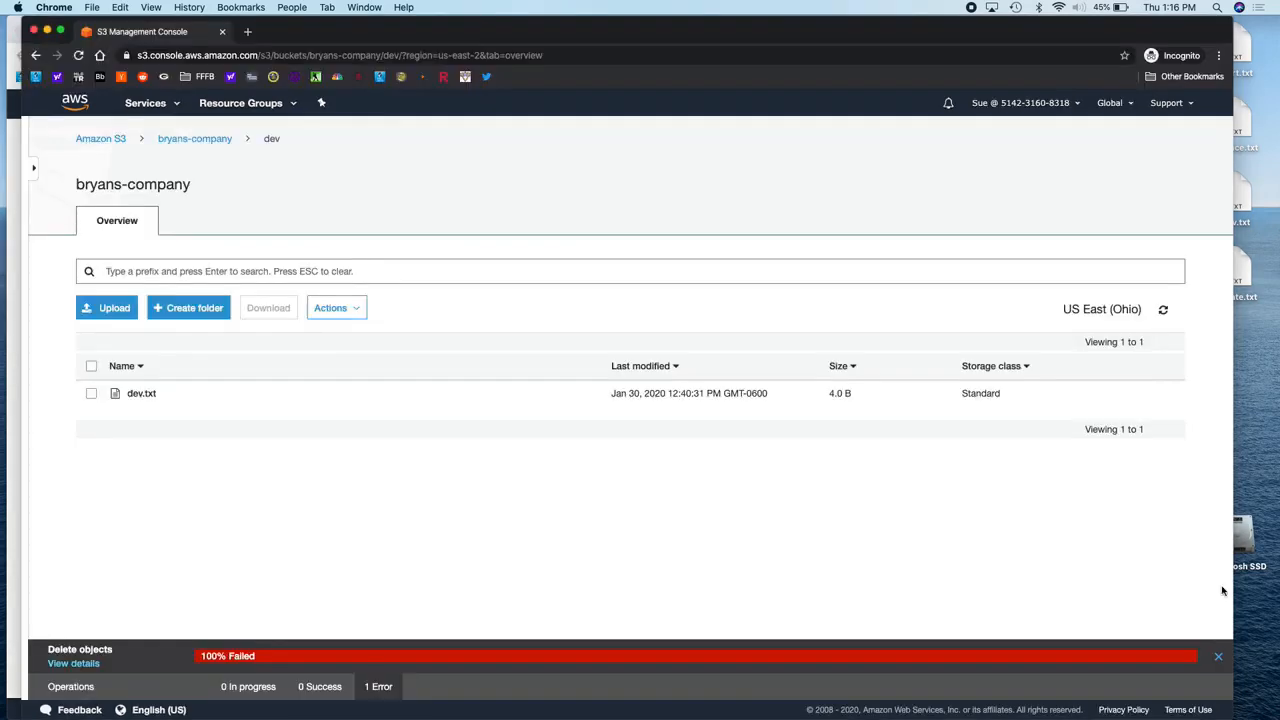
{"action": "left_click", "coordinate": [1218, 657]}
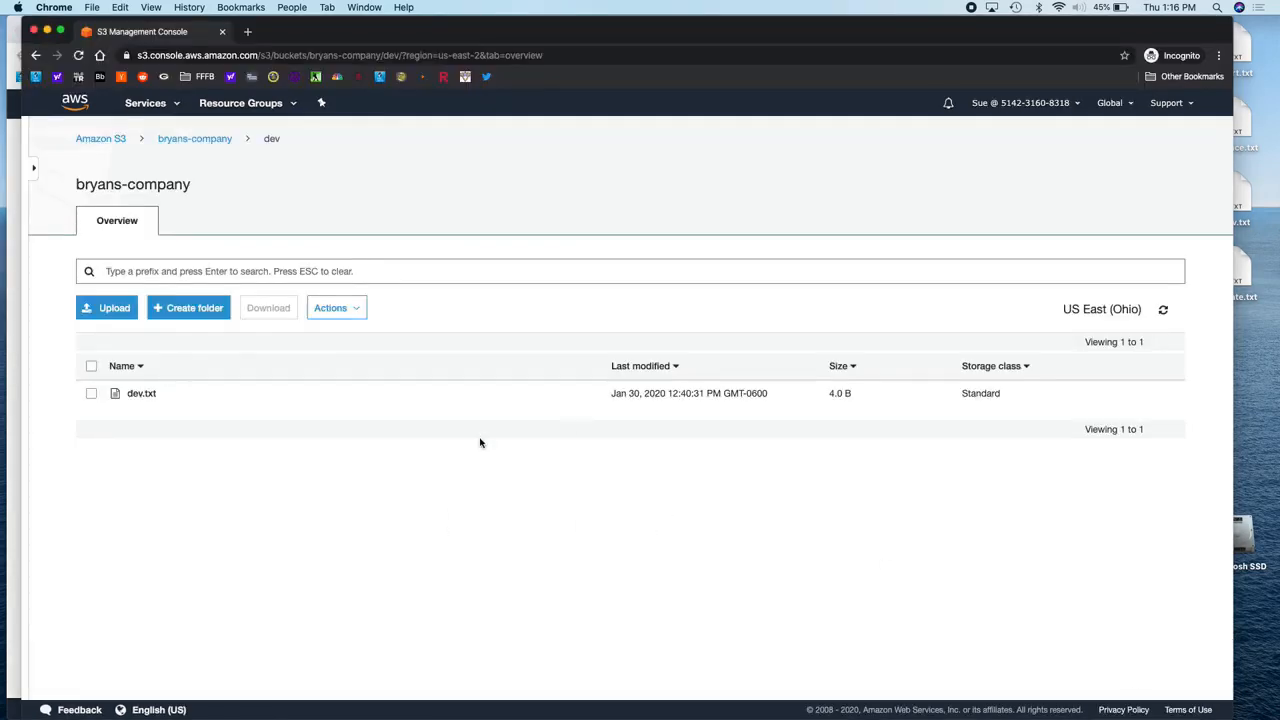
{"action": "left_click", "coordinate": [91, 394]}
{"action": "left_click", "coordinate": [333, 308]}
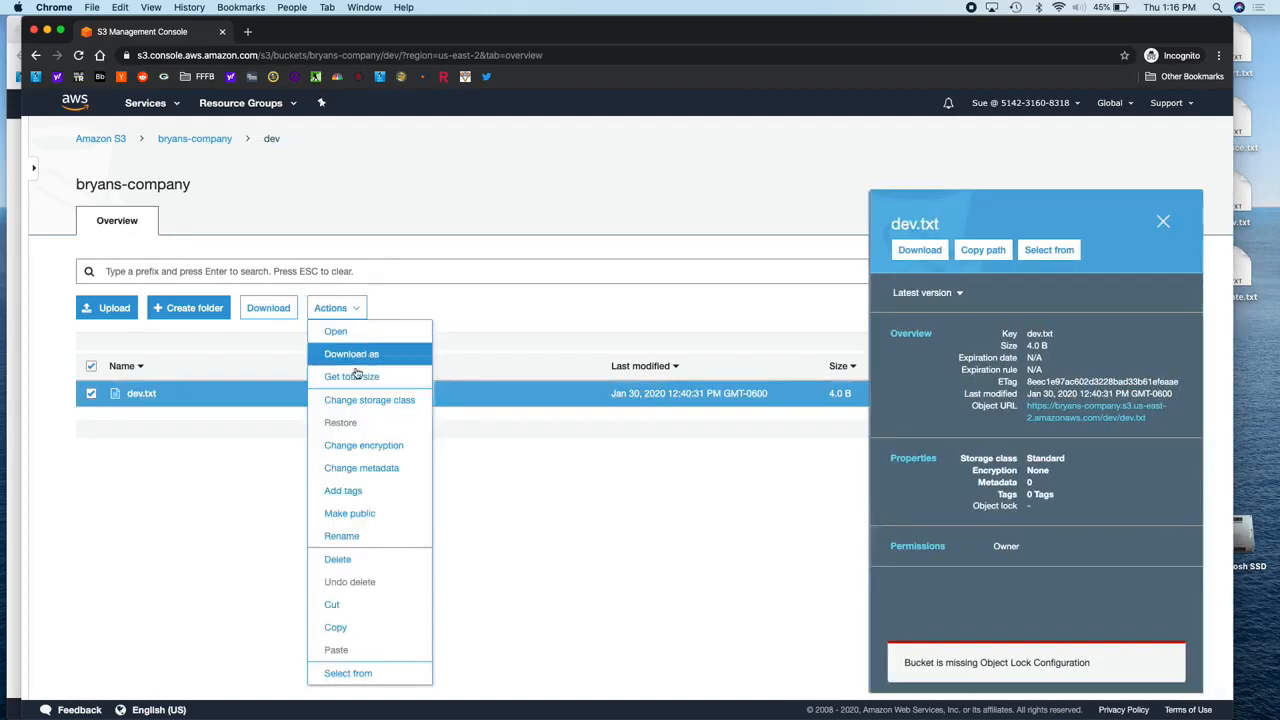
{"action": "left_click", "coordinate": [353, 559]}
{"action": "left_click", "coordinate": [812, 562]}
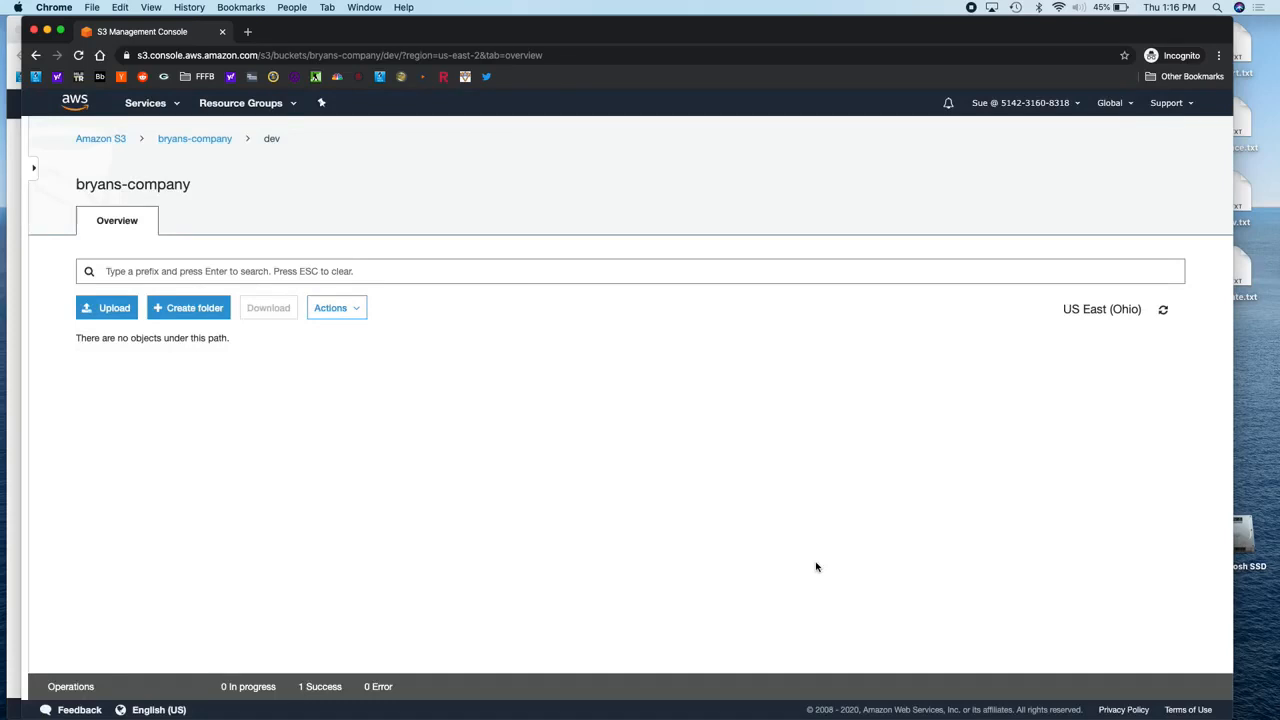
Step: Upload dev.txt from the Desktop back into the dev folder
{"action": "left_click", "coordinate": [113, 312]}
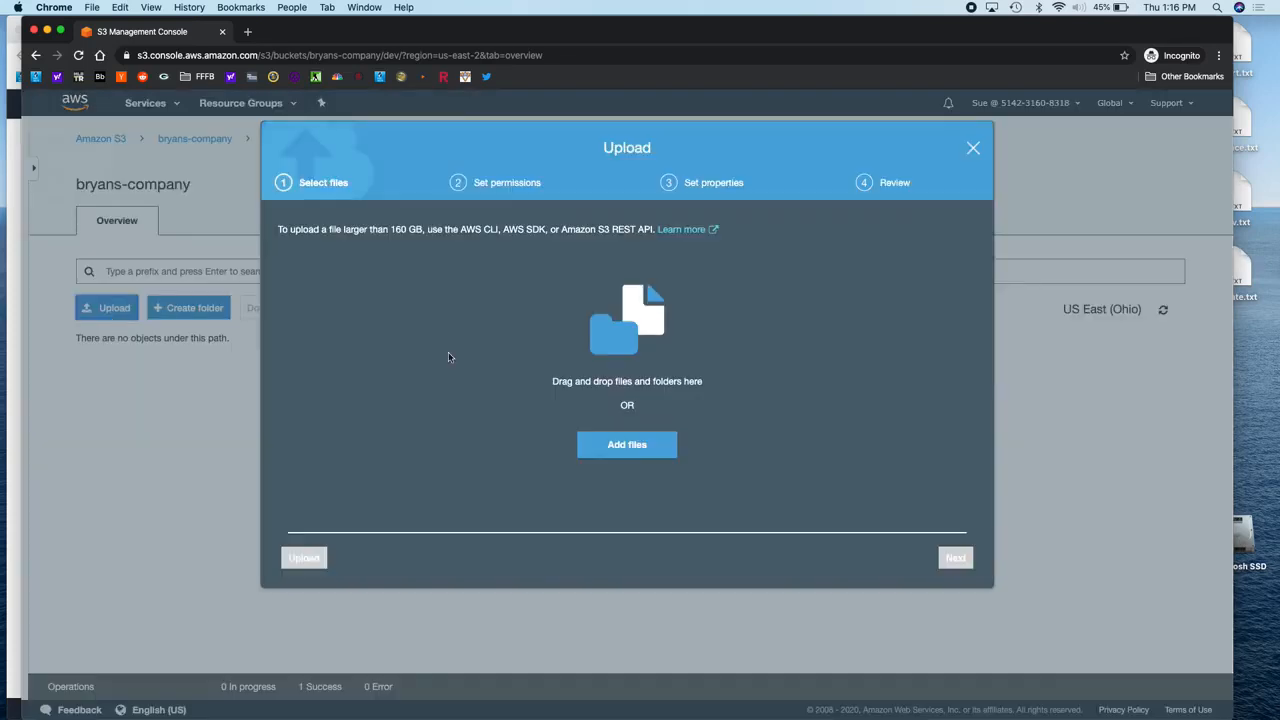
{"action": "left_click", "coordinate": [623, 445]}
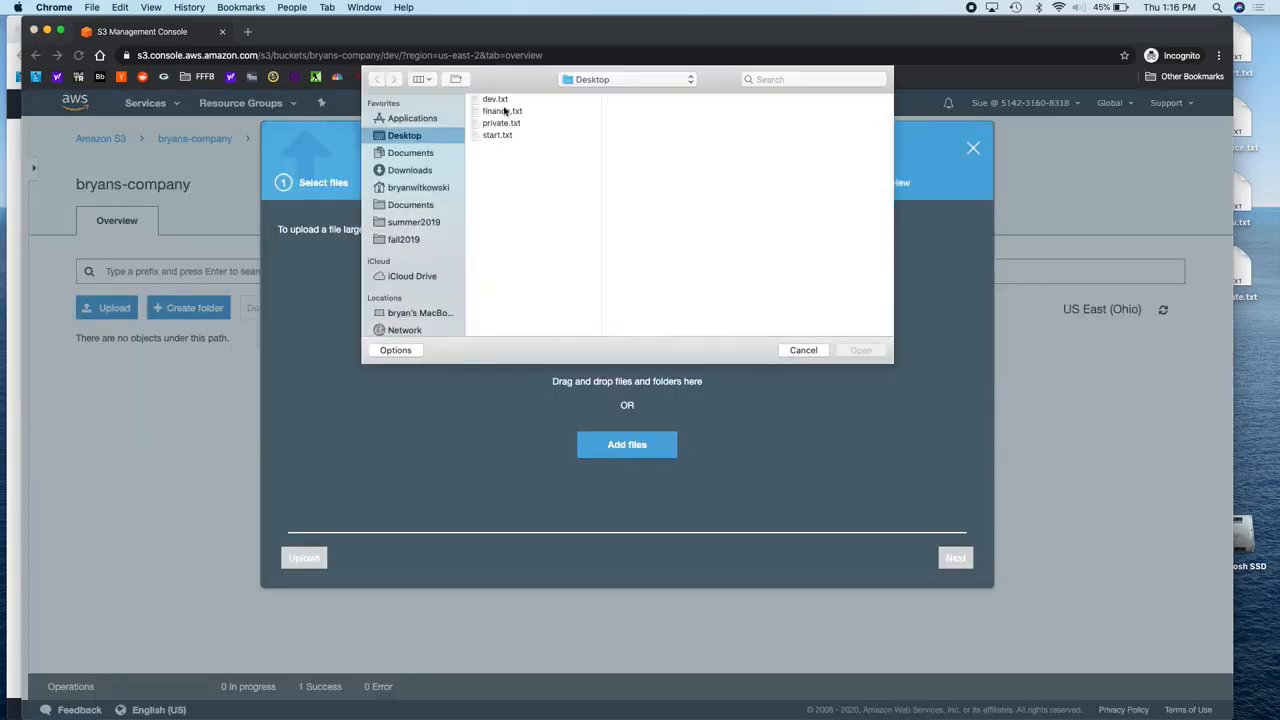
{"action": "left_click", "coordinate": [497, 100]}
{"action": "left_click", "coordinate": [858, 351]}
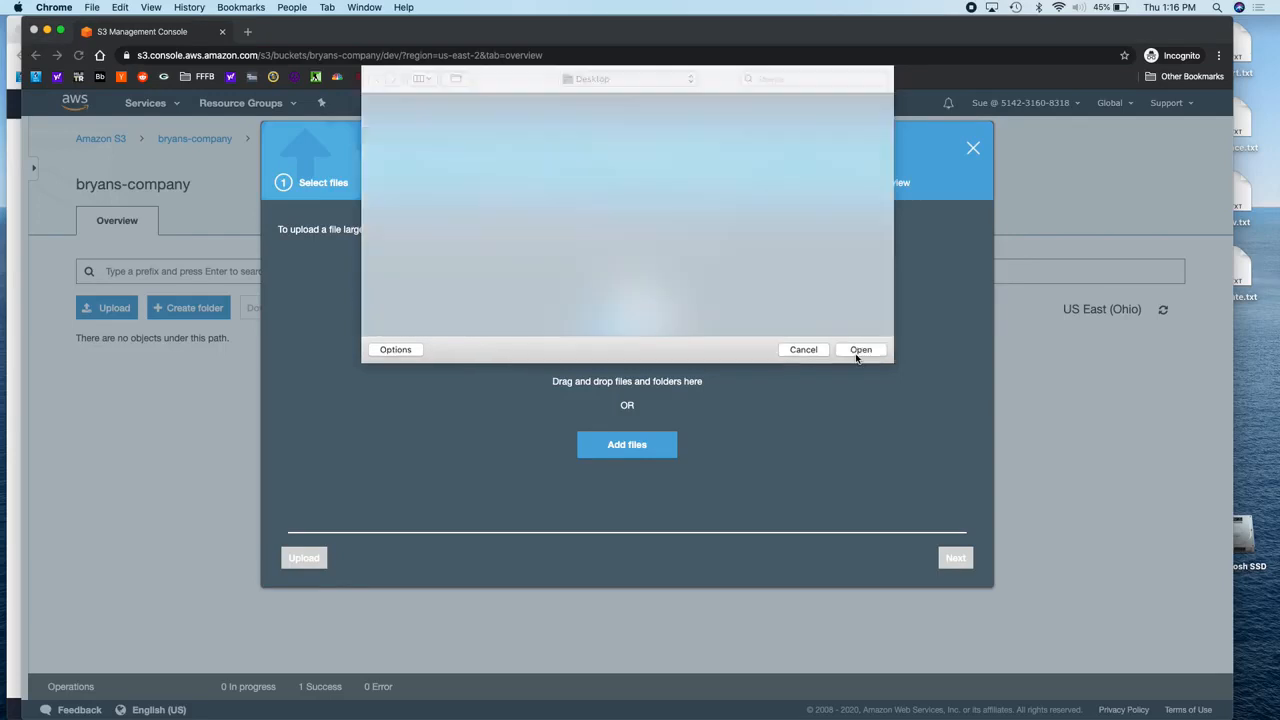
{"action": "left_click", "coordinate": [950, 558]}
{"action": "left_click", "coordinate": [950, 558]}
{"action": "left_click", "coordinate": [949, 558]}
{"action": "left_click", "coordinate": [949, 558]}
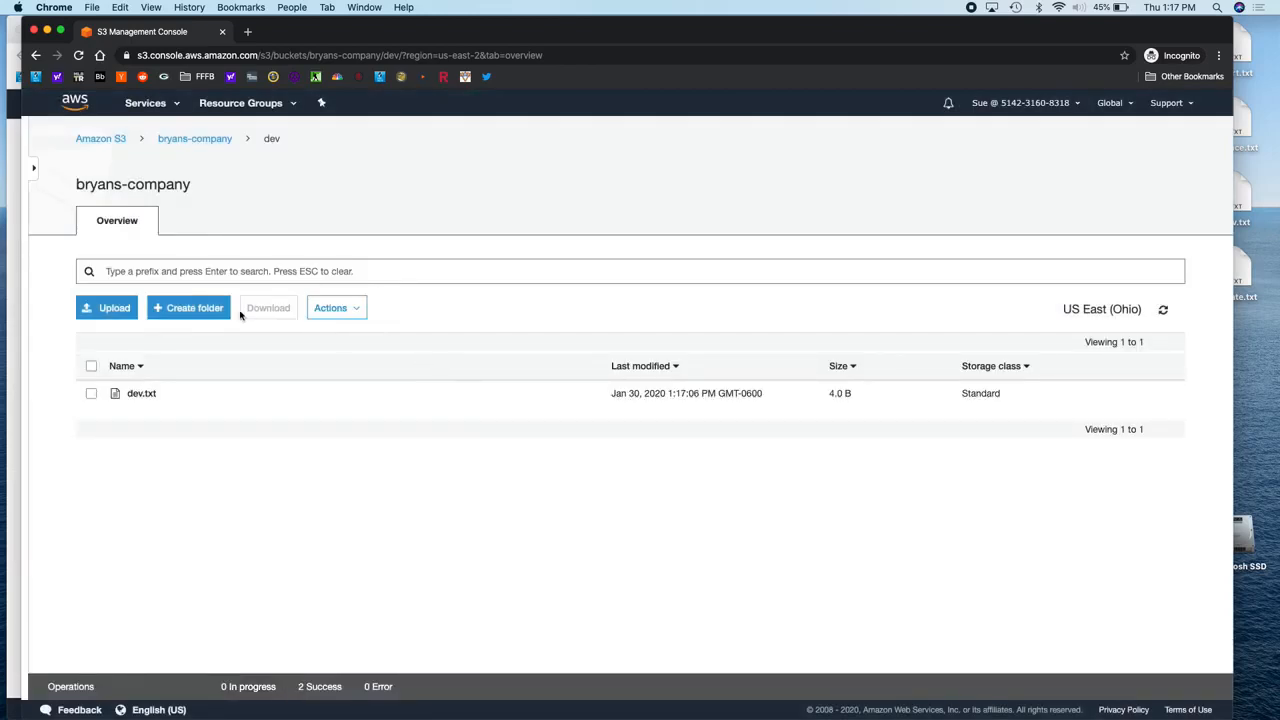
Step: Create a folder named abc in dev, then return to the Developers group
{"action": "left_click", "coordinate": [198, 307]}
{"action": "type", "text": "abc"}
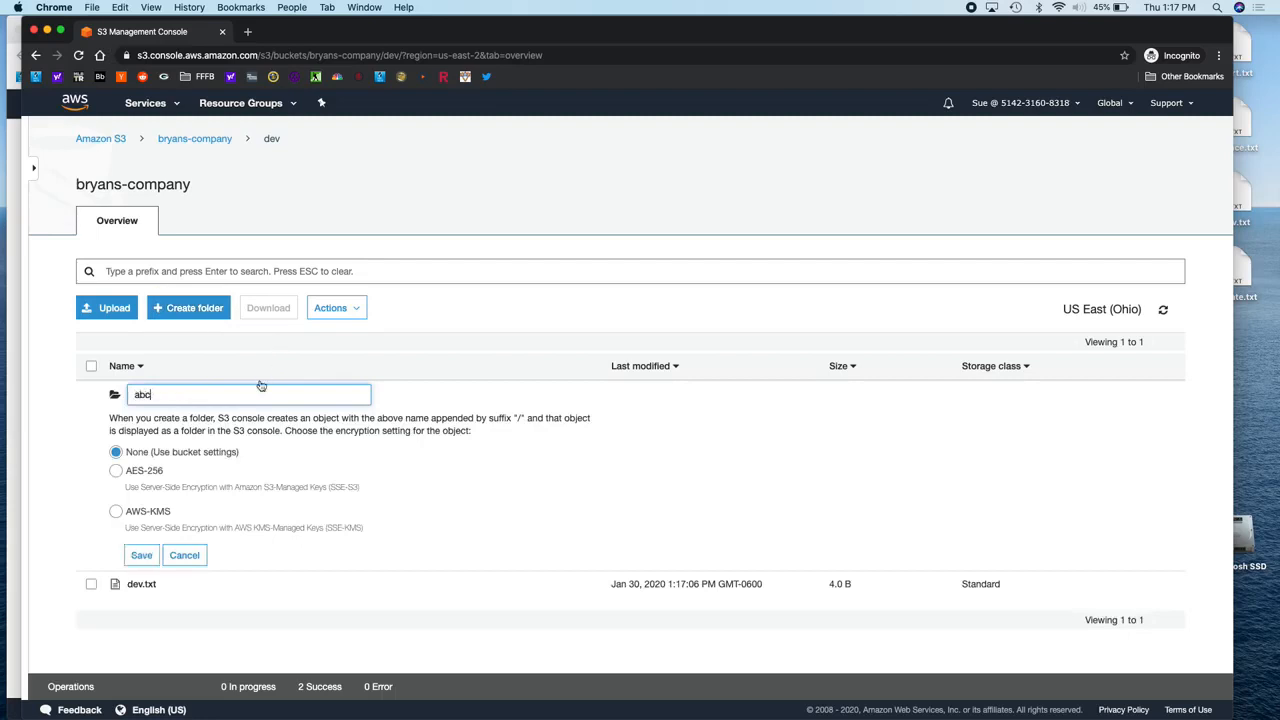
{"action": "left_click", "coordinate": [141, 555]}
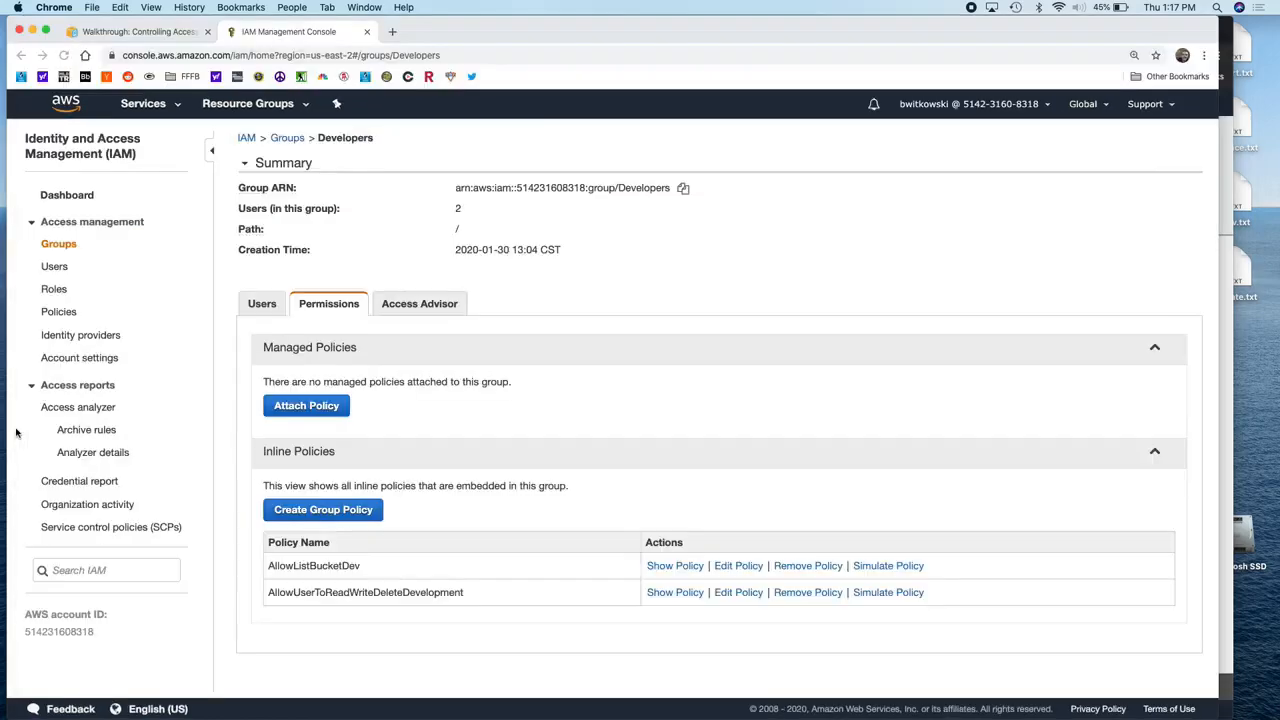
{"action": "left_click", "coordinate": [16, 434]}
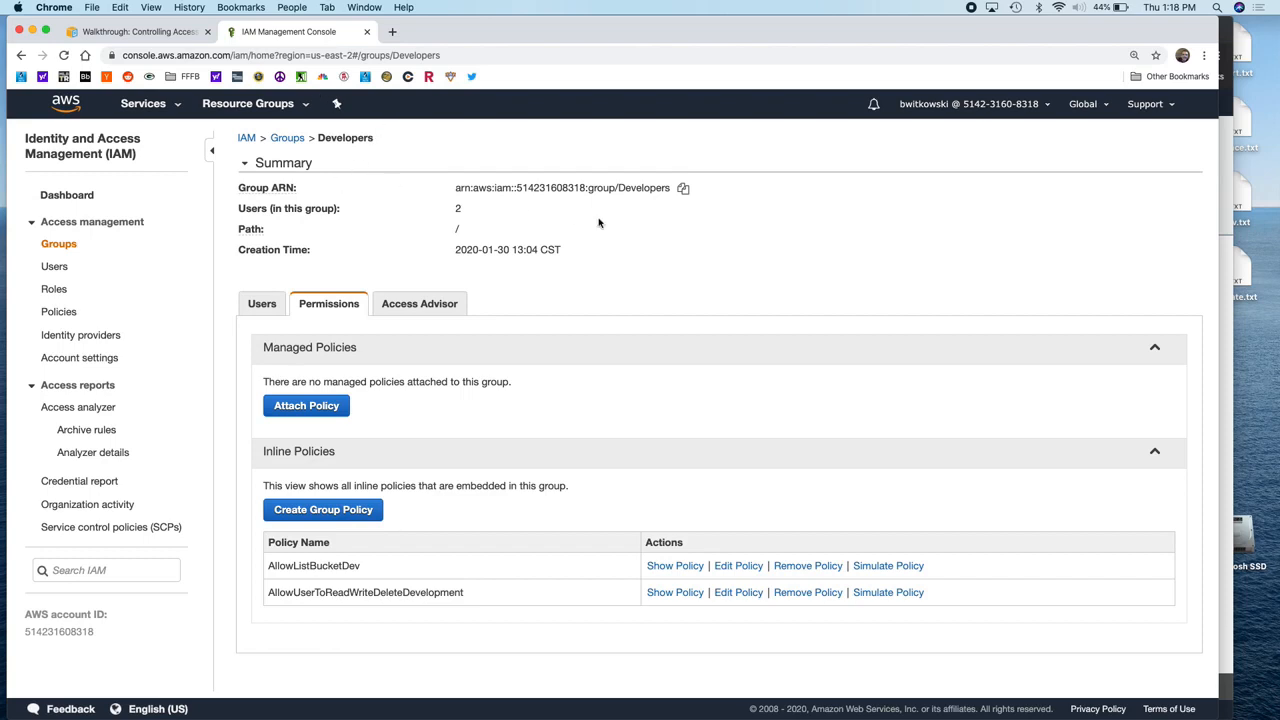
Step: As the test user, open the finance and private folders to confirm Access Denied, then return to IAM
{"action": "left_click", "coordinate": [1225, 243]}
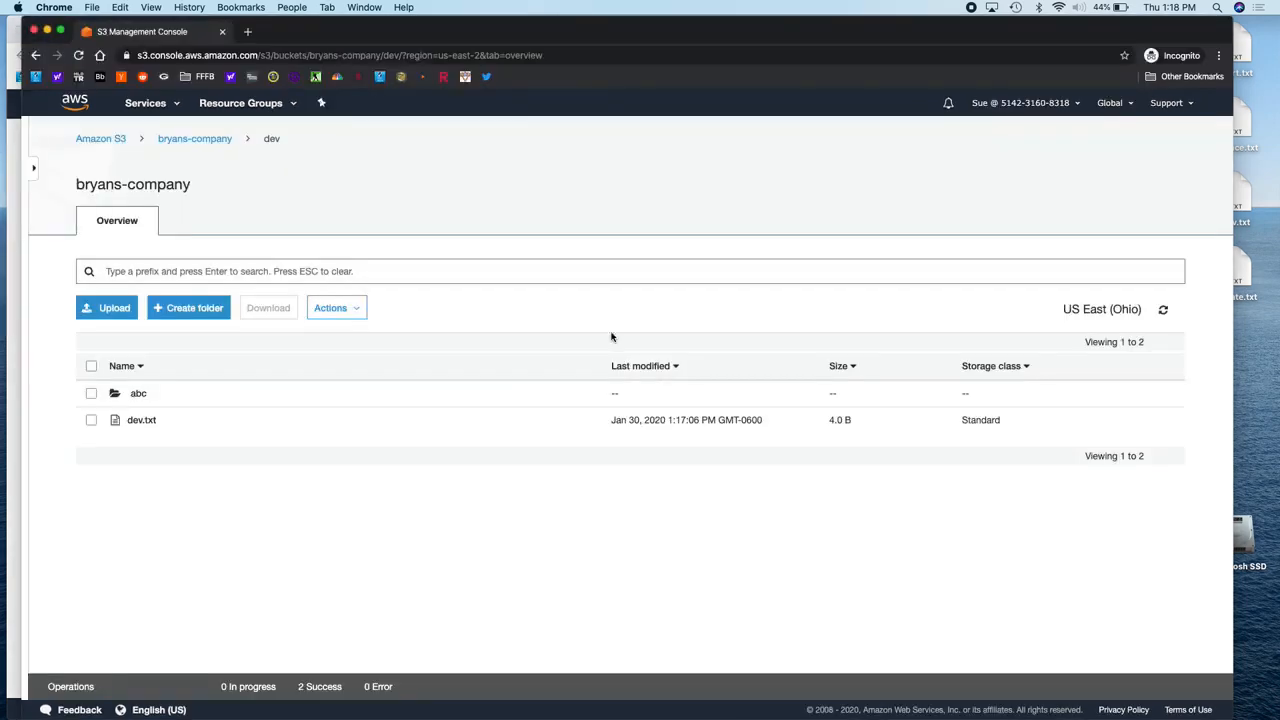
{"action": "left_click", "coordinate": [204, 139]}
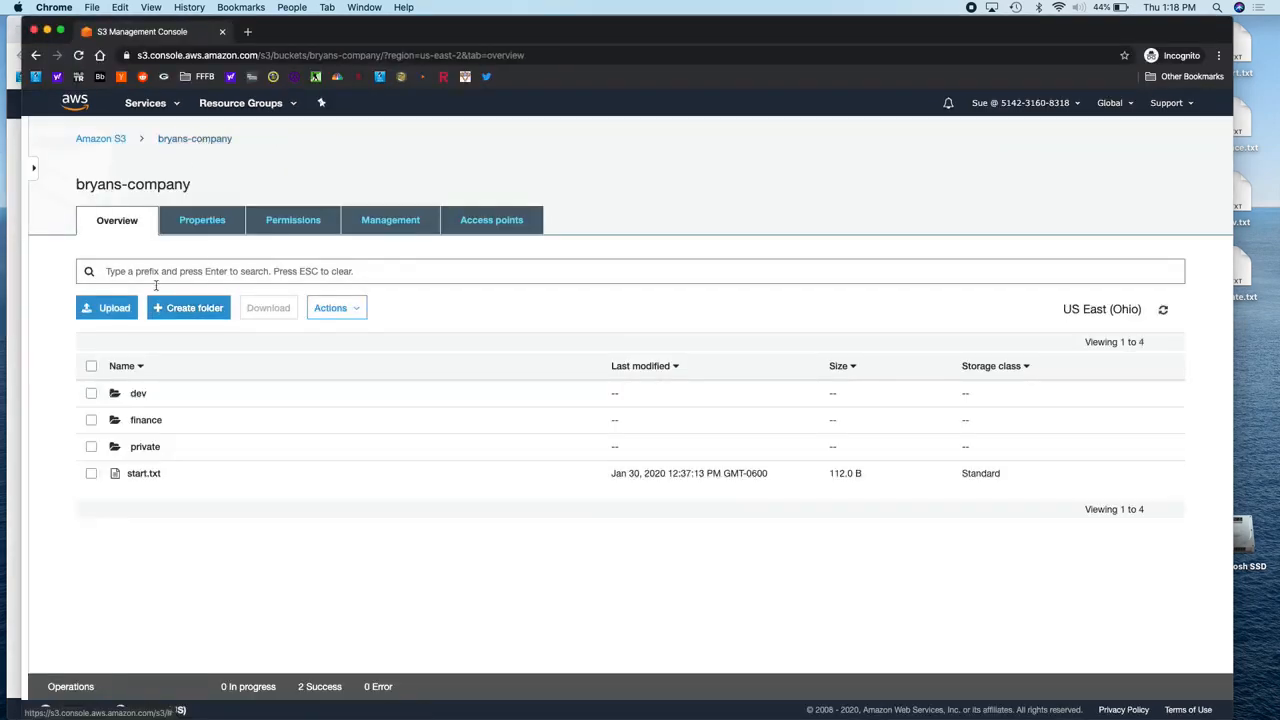
{"action": "left_click", "coordinate": [146, 422]}
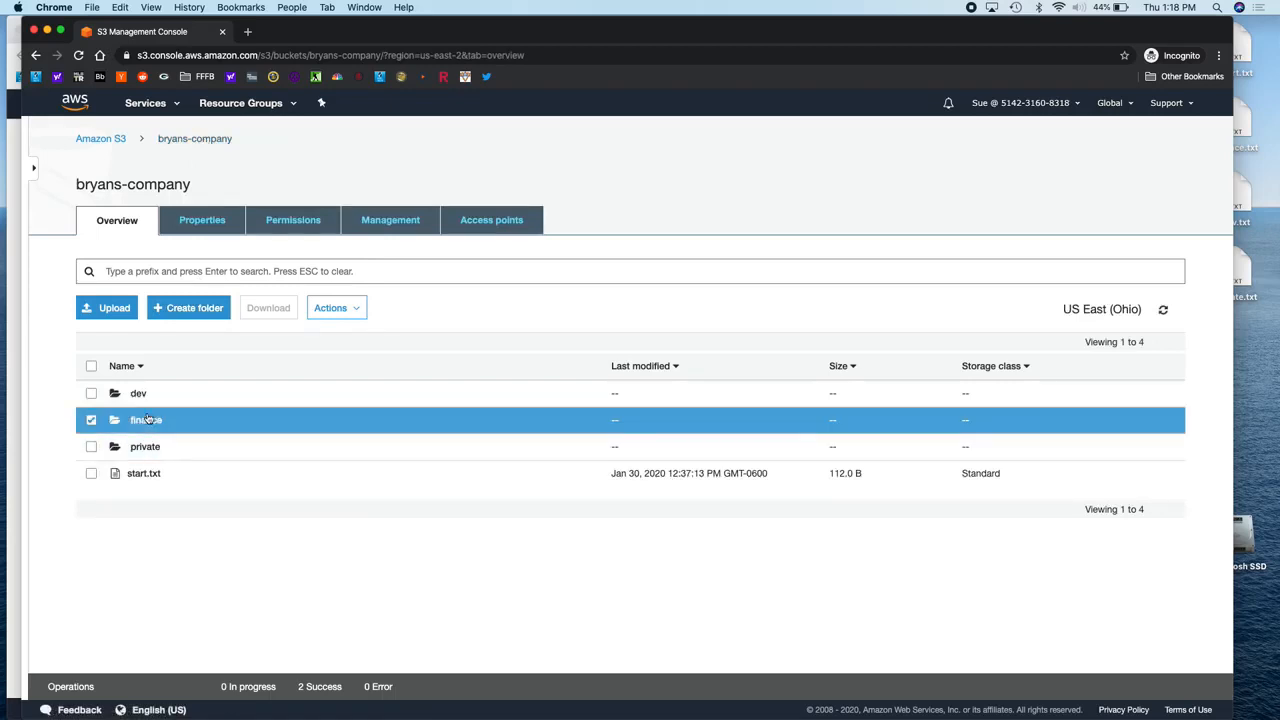
{"action": "left_click", "coordinate": [146, 421]}
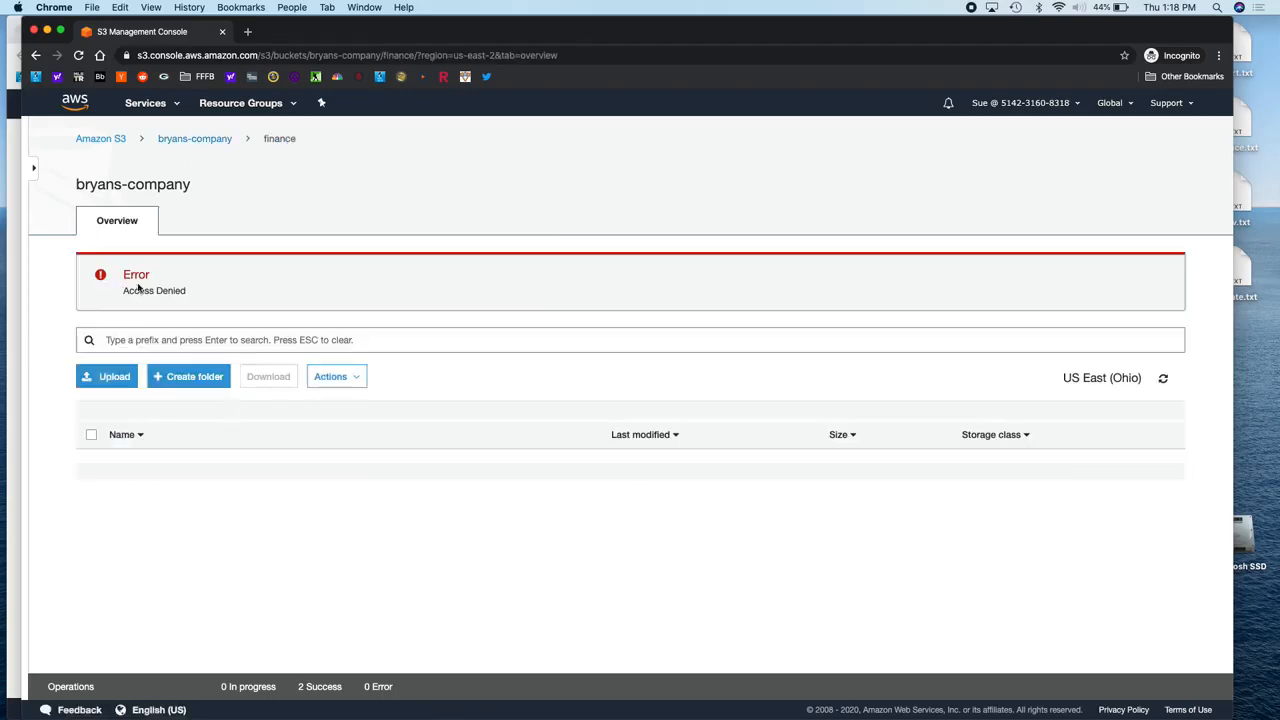
{"action": "left_click", "coordinate": [170, 140]}
{"action": "left_click", "coordinate": [145, 448]}
{"action": "left_click", "coordinate": [190, 141]}
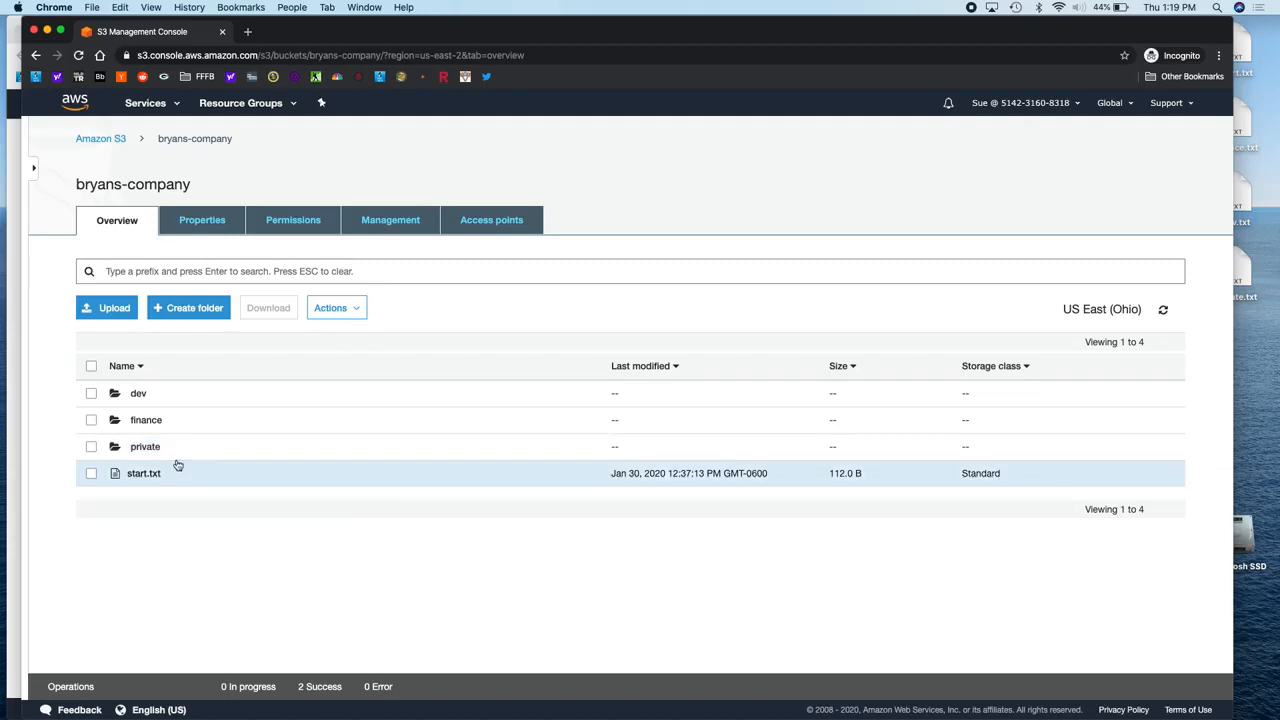
{"action": "left_click", "coordinate": [15, 204]}
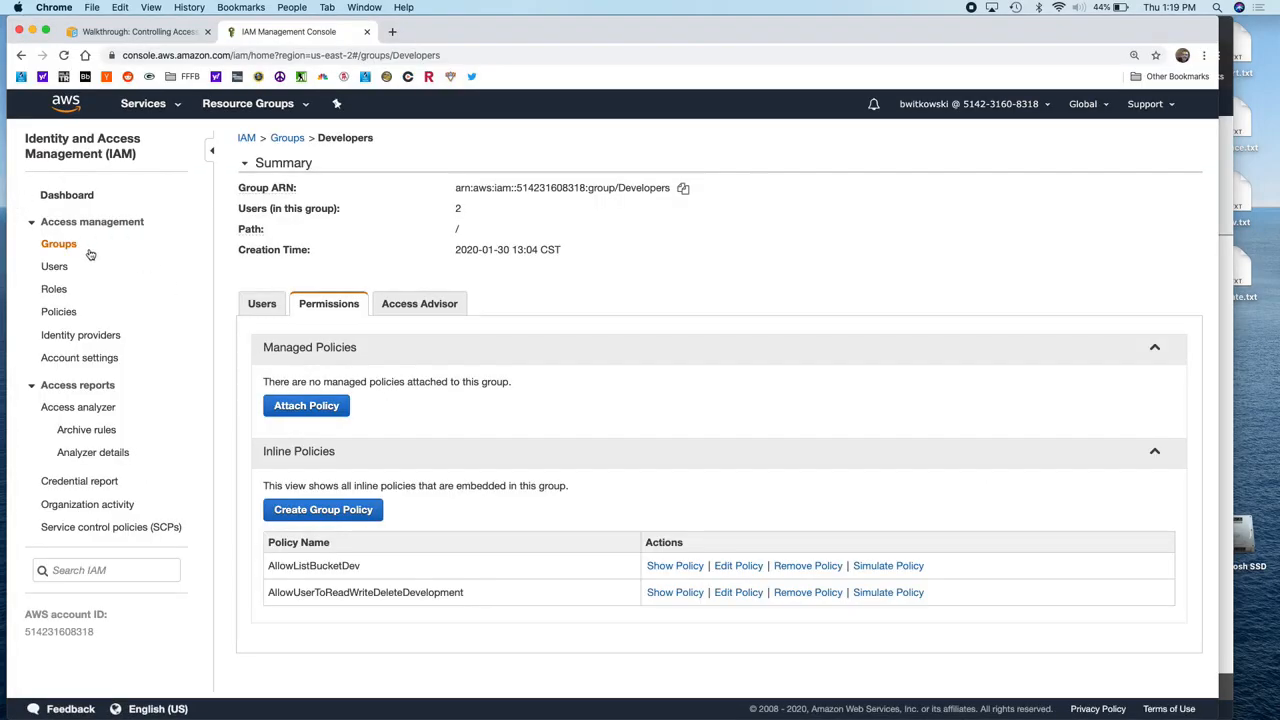
Step: Start a Consultants group inline policy in the Policy Generator with effect Deny
{"action": "left_click", "coordinate": [58, 244]}
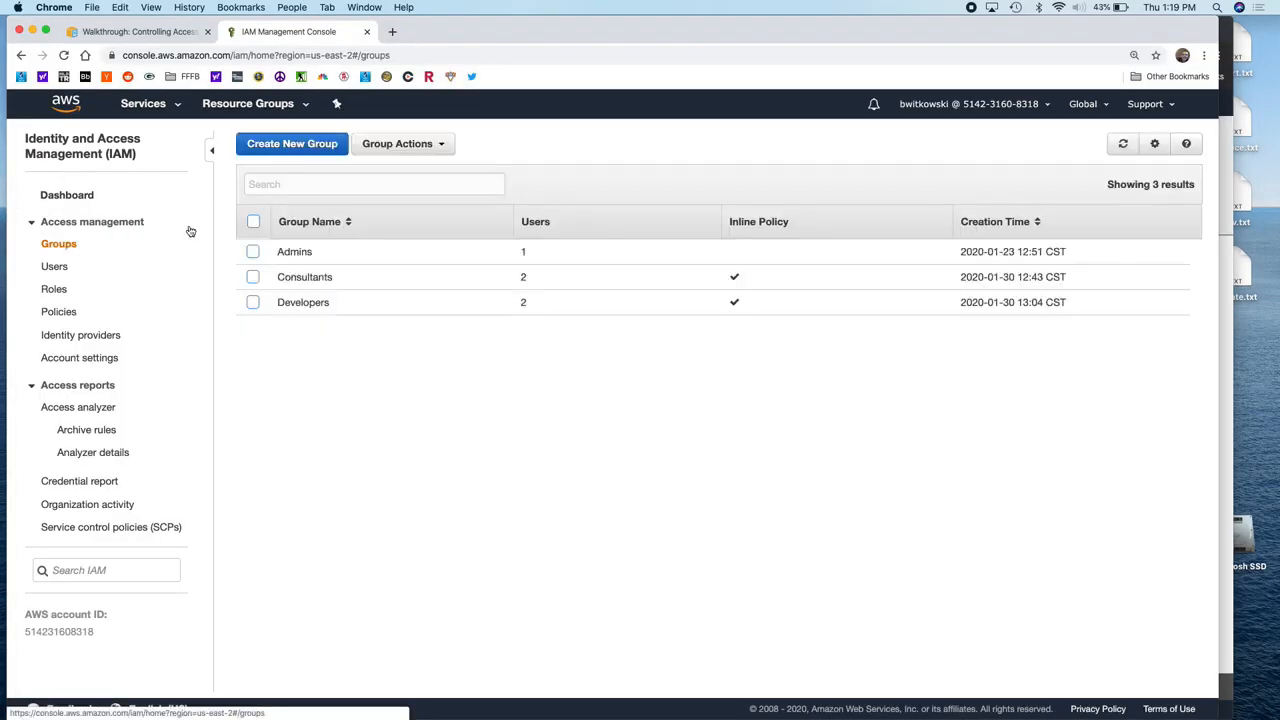
{"action": "left_click", "coordinate": [305, 280]}
{"action": "left_click", "coordinate": [334, 510]}
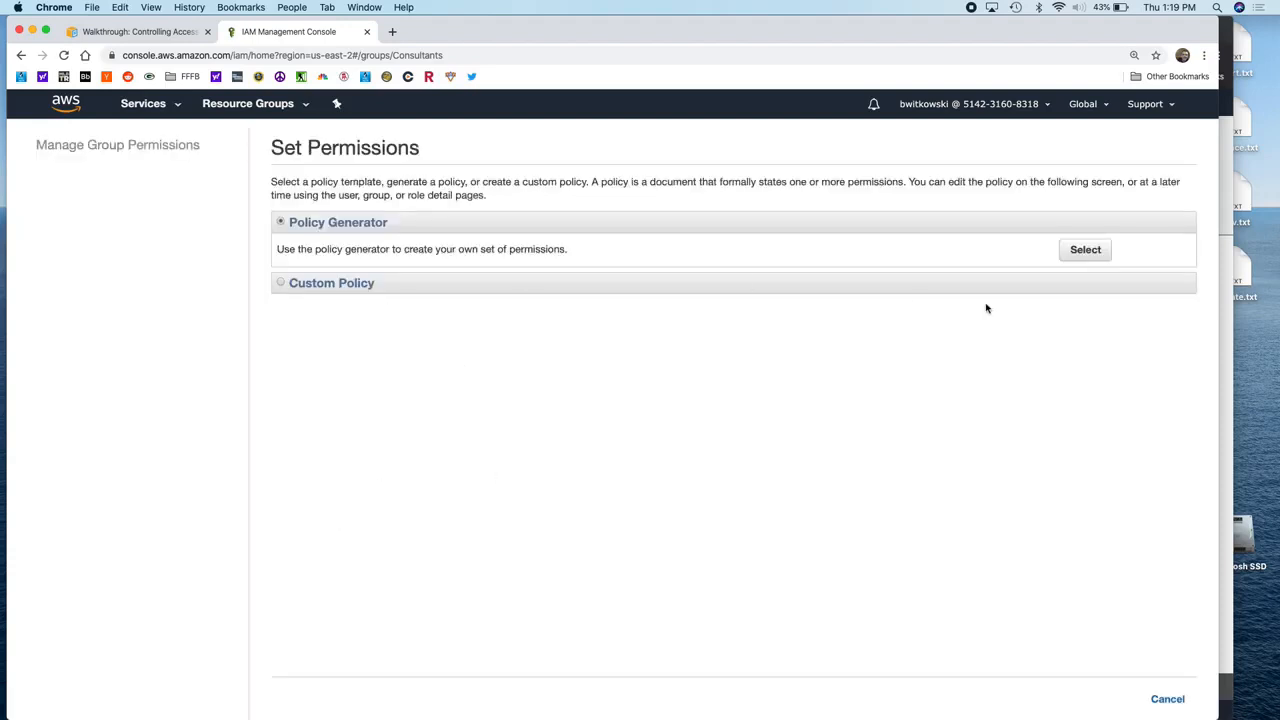
{"action": "left_click", "coordinate": [1083, 249]}
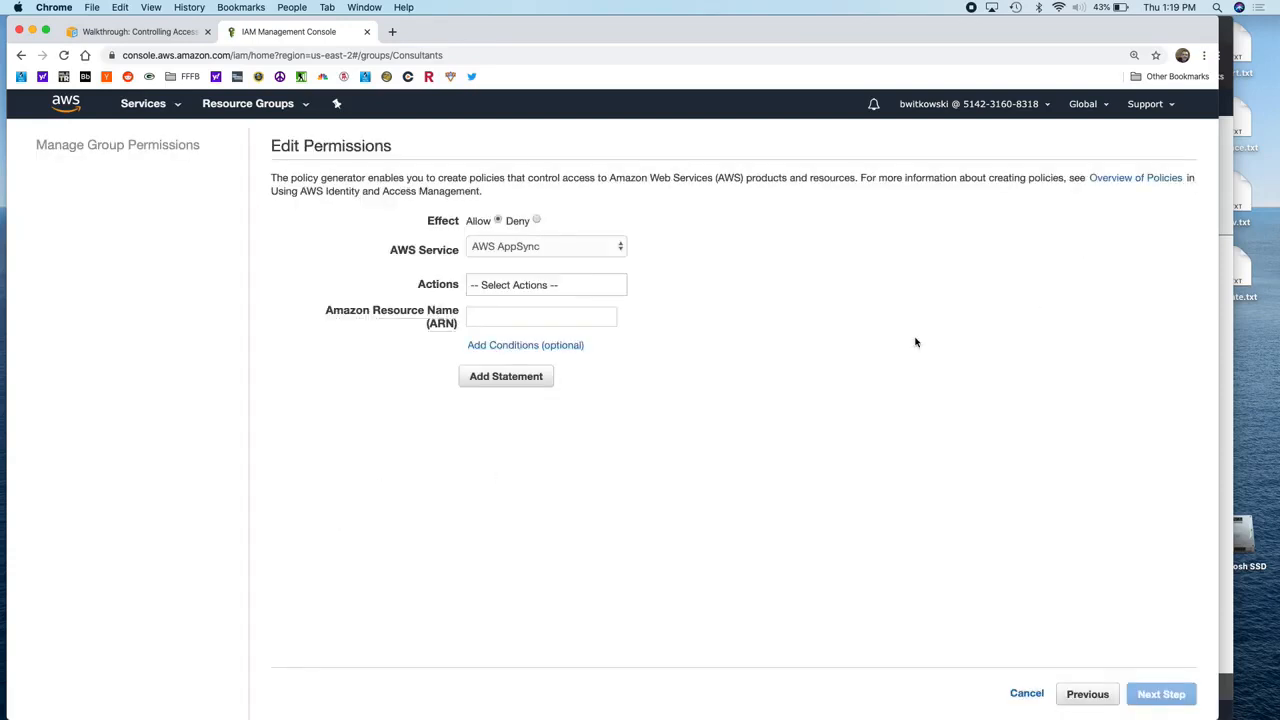
{"action": "left_click", "coordinate": [536, 220]}
Step: Choose Amazon S3 as the service and check the ListBucket action
{"action": "left_click", "coordinate": [593, 251]}
{"action": "scroll", "coordinate": [591, 449], "scroll_direction": "down", "scroll_amount": 20}
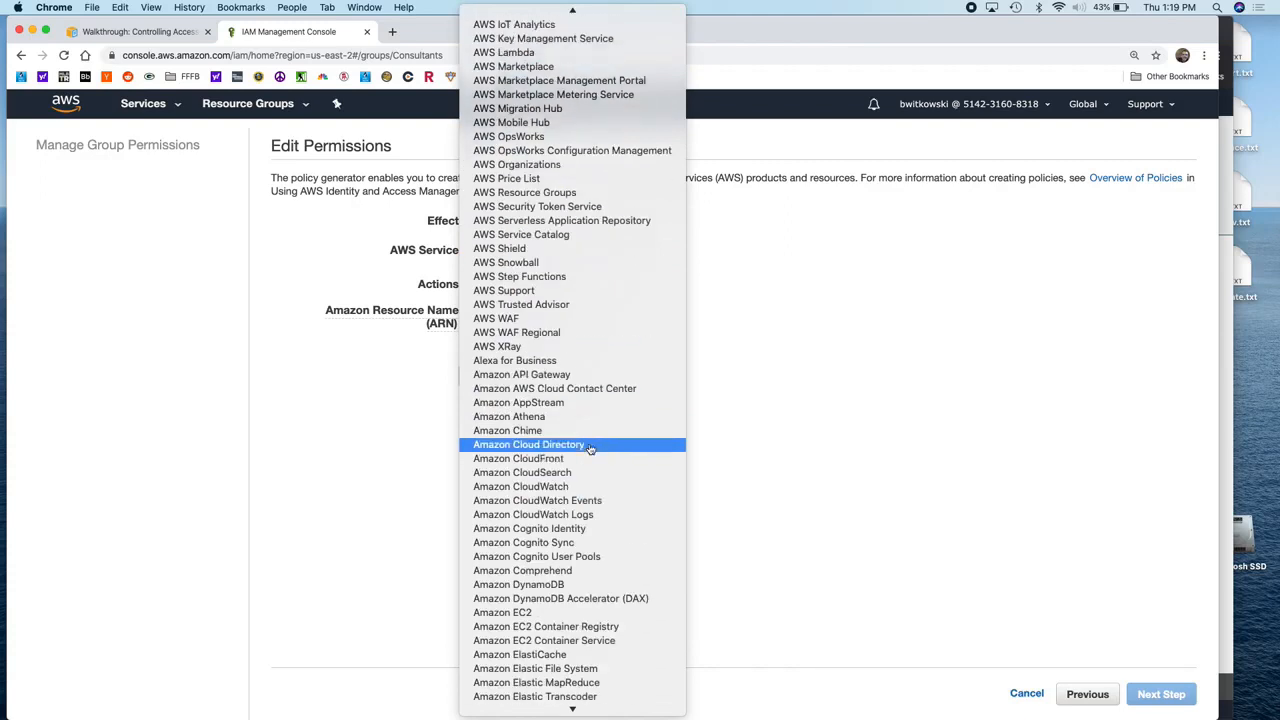
{"action": "scroll", "coordinate": [588, 449], "scroll_direction": "down", "scroll_amount": 3}
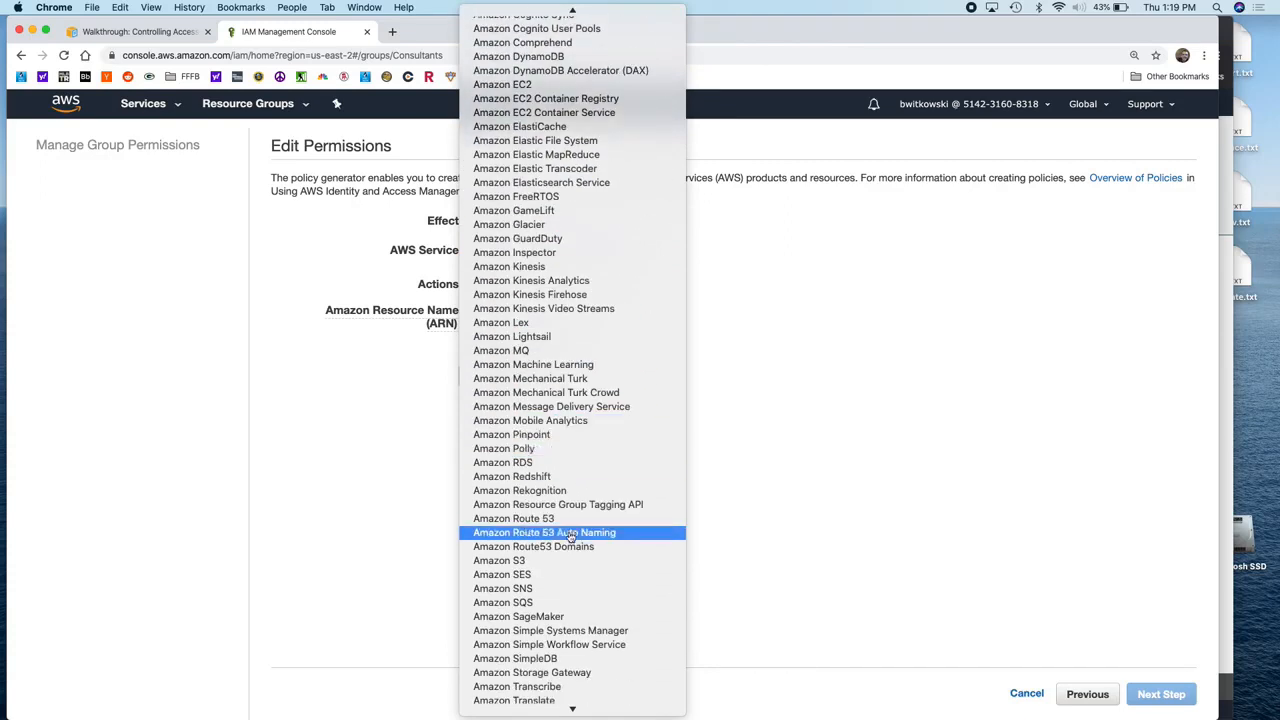
{"action": "left_click", "coordinate": [586, 560]}
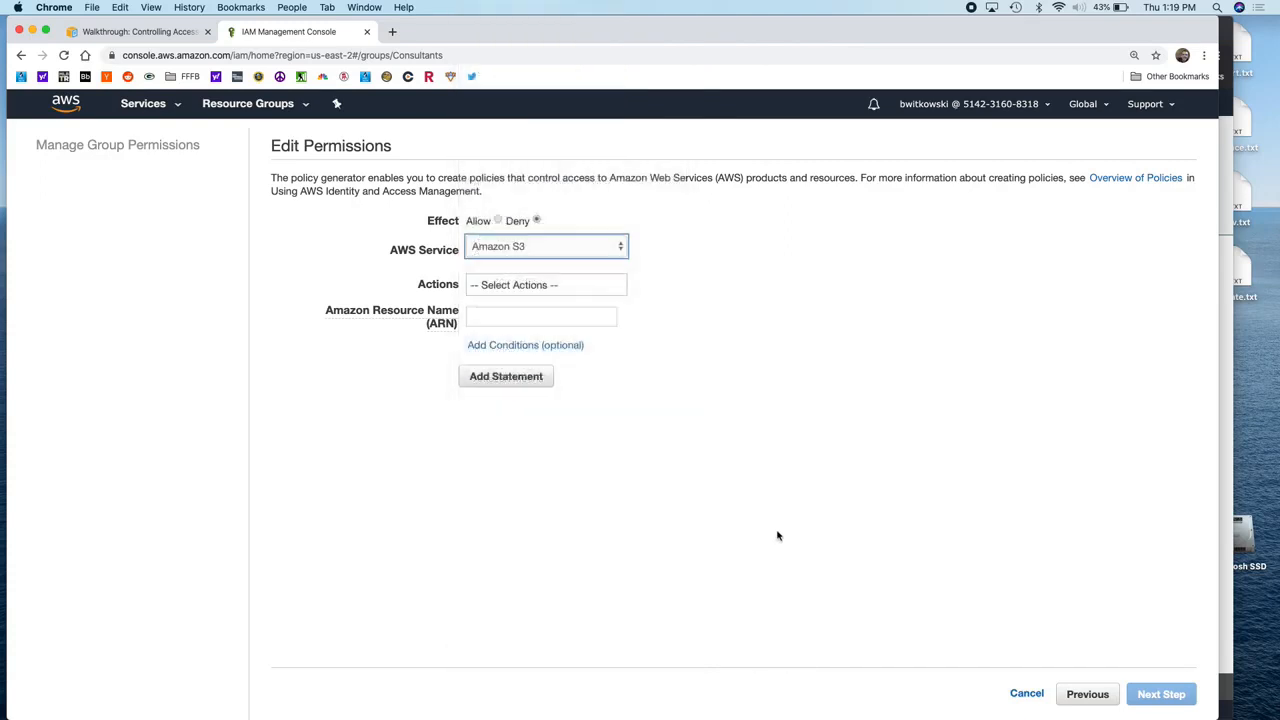
{"action": "left_click", "coordinate": [576, 298]}
{"action": "scroll", "coordinate": [576, 330], "scroll_direction": "down", "scroll_amount": 3}
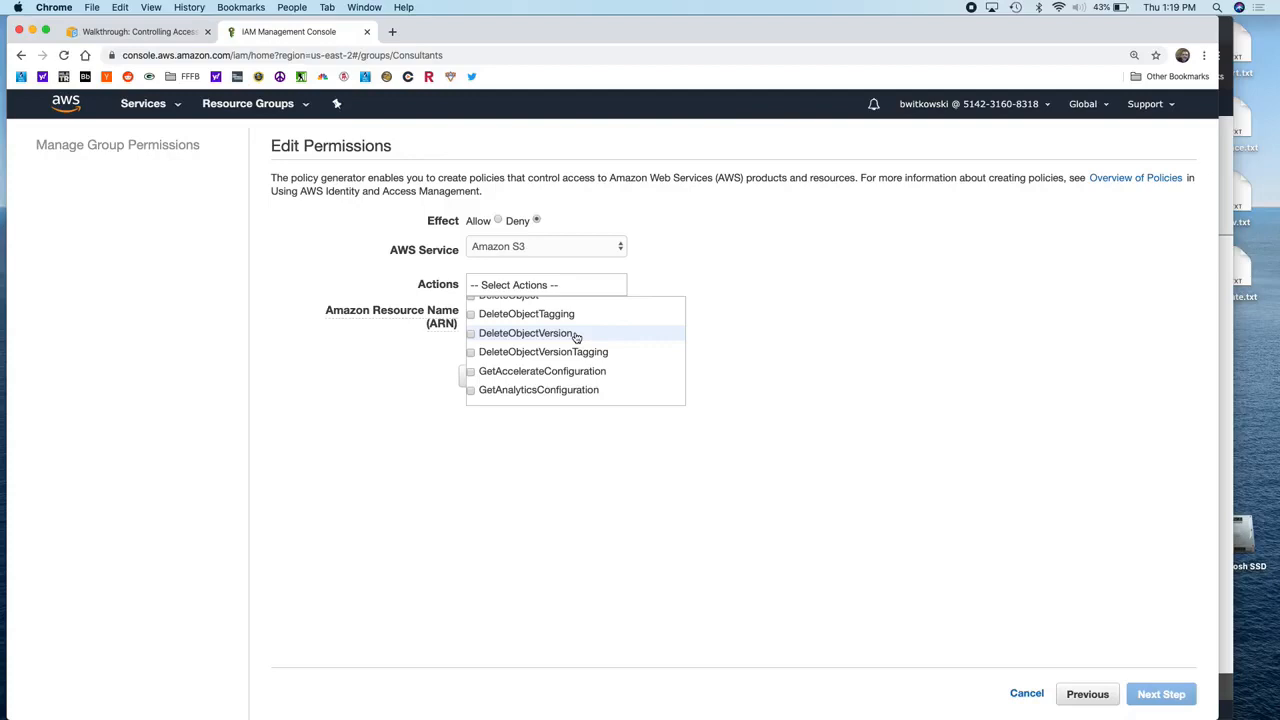
{"action": "scroll", "coordinate": [576, 337], "scroll_direction": "down", "scroll_amount": 8}
{"action": "scroll", "coordinate": [576, 337], "scroll_direction": "down", "scroll_amount": 5}
{"action": "left_click", "coordinate": [522, 347]}
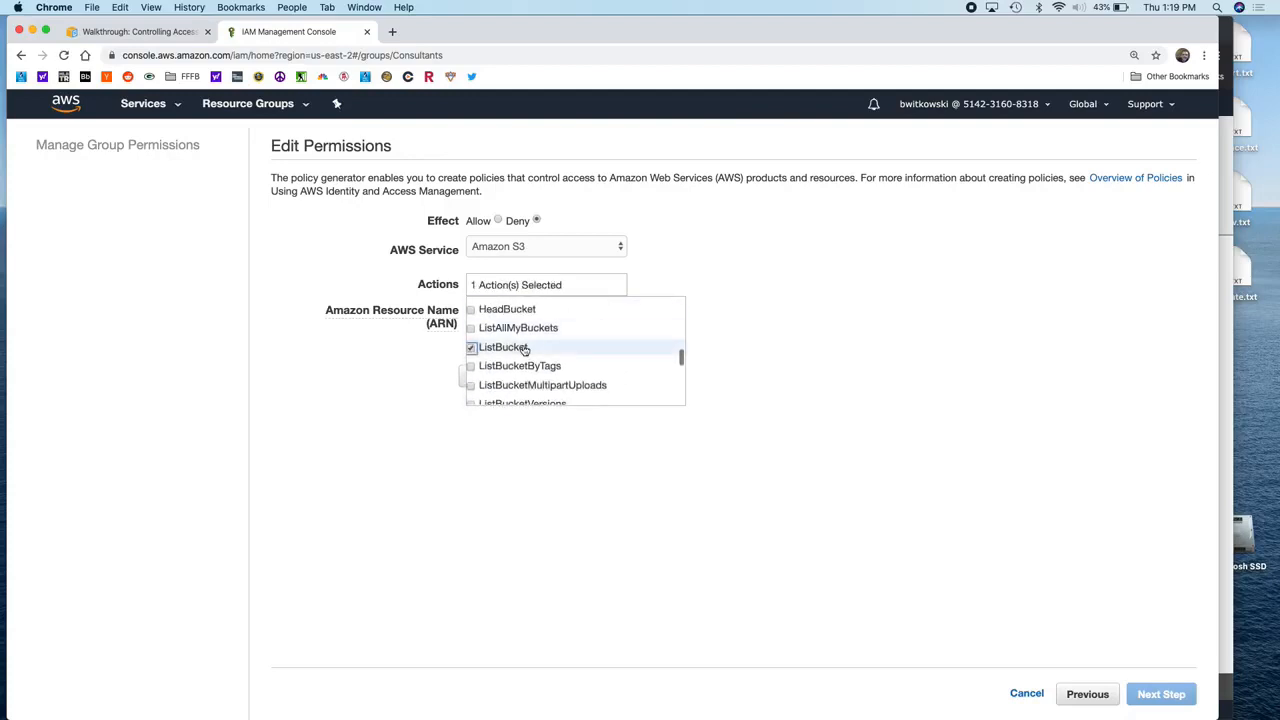
{"action": "left_click", "coordinate": [655, 446]}
{"action": "left_click", "coordinate": [561, 314]}
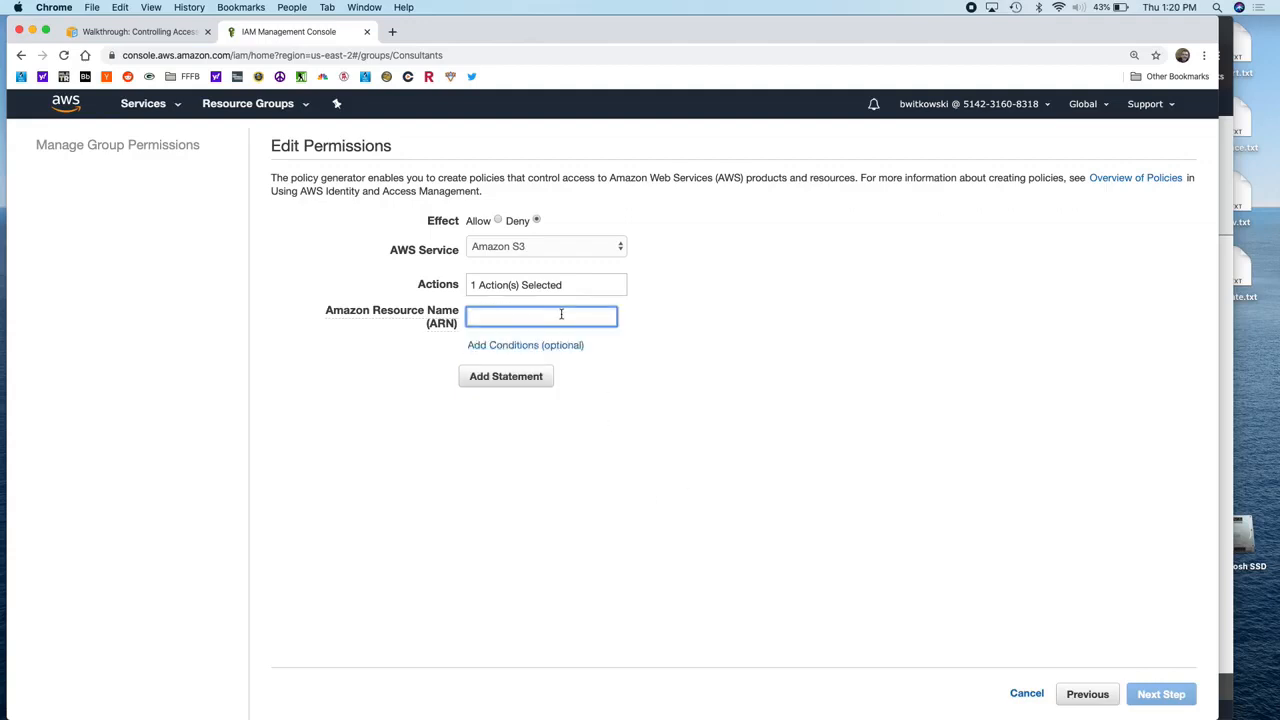
Step: Enter arn:aws:s3:::bryans-company as the statement's resource ARN
{"action": "type", "text": "arn"}
{"action": "type", "text": ":a"}
{"action": "type", "text": ":s3:b"}
{"action": "type", "text": "ucket"}
{"action": "key", "text": "BackSpace"}
{"action": "key", "text": "BackSpace"}
{"action": "key", "text": "BackSpace"}
{"action": "key", "text": "BackSpace"}
{"action": "key", "text": "BackSpace"}
{"action": "key", "text": "BackSpace"}
{"action": "type", "text": "::bryans-company"}
Step: Add a StringEquals s3:prefix 'private/*' condition and add the Deny ListBucket statement
{"action": "left_click", "coordinate": [543, 345]}
{"action": "left_click", "coordinate": [705, 372]}
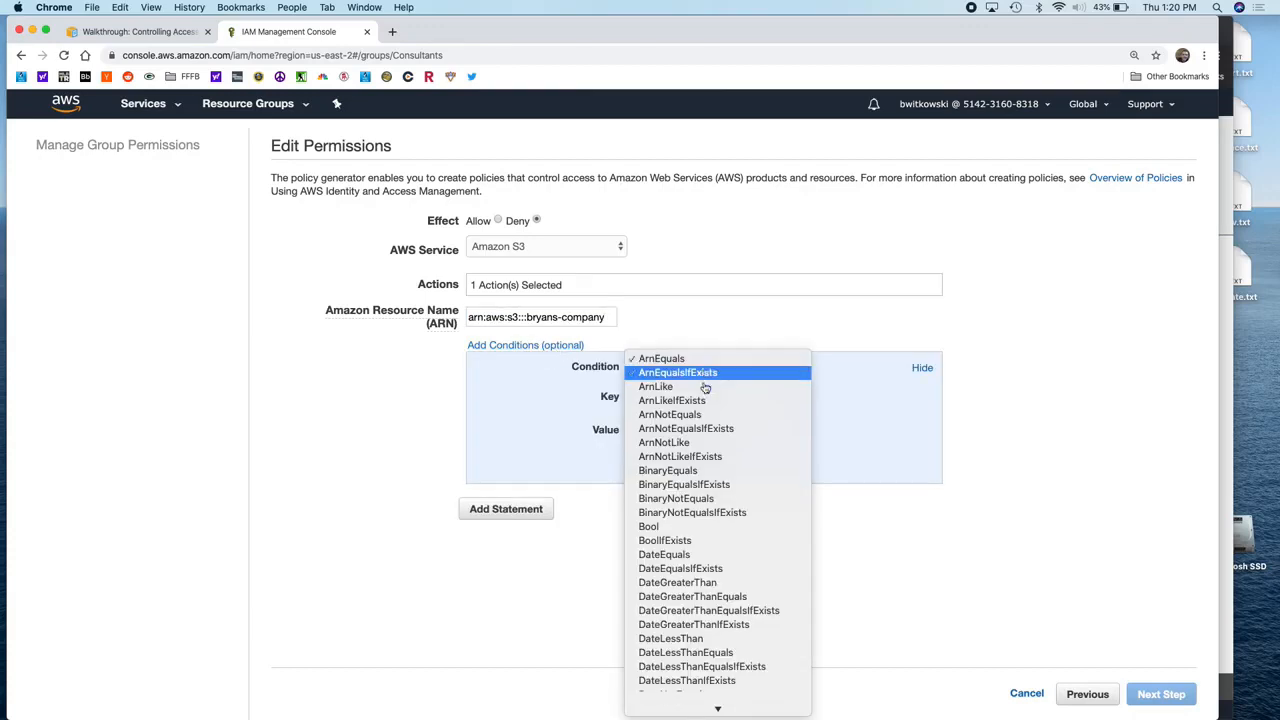
{"action": "key", "text": "s"}
{"action": "key", "text": "Return"}
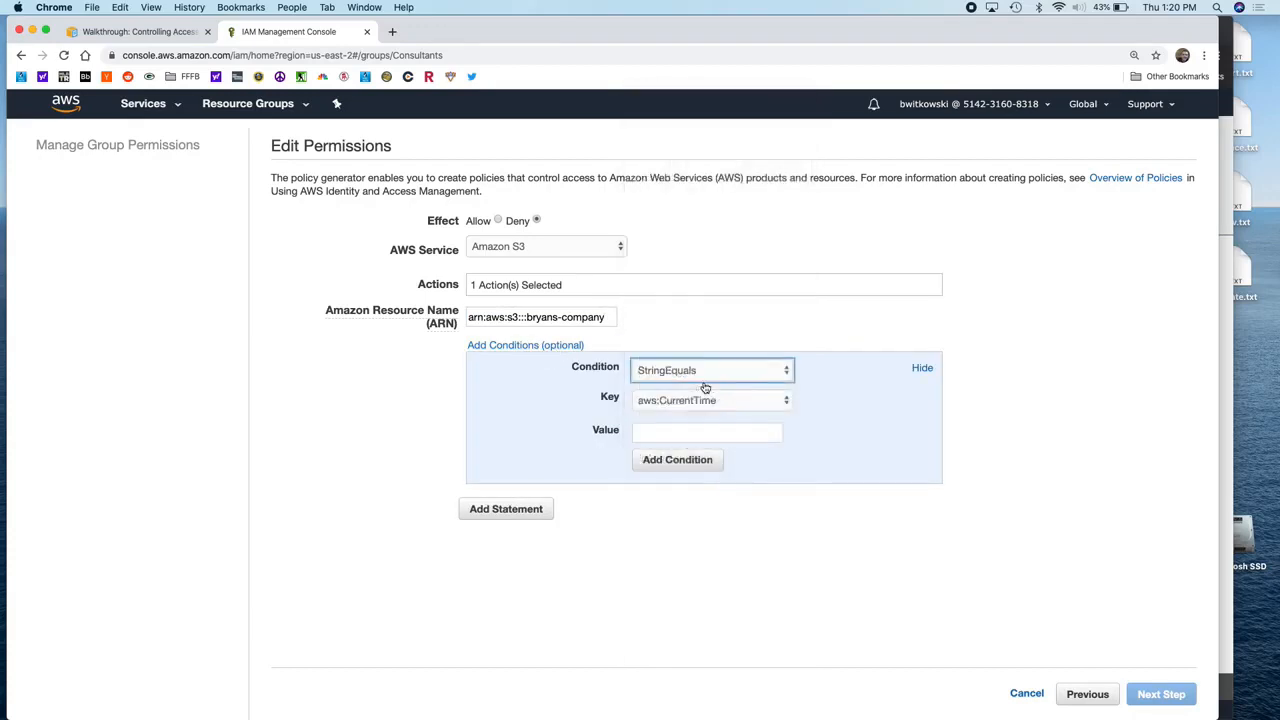
{"action": "left_click", "coordinate": [705, 404]}
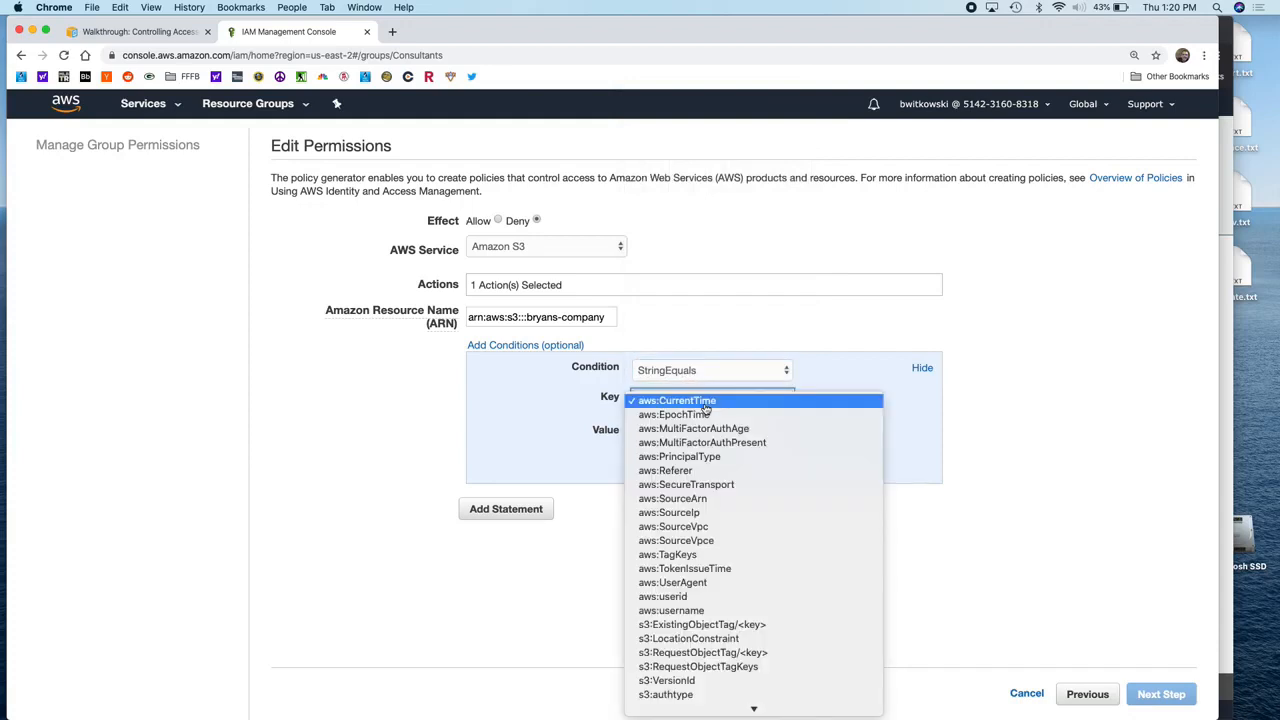
{"action": "scroll", "coordinate": [720, 455], "scroll_direction": "down", "scroll_amount": 5}
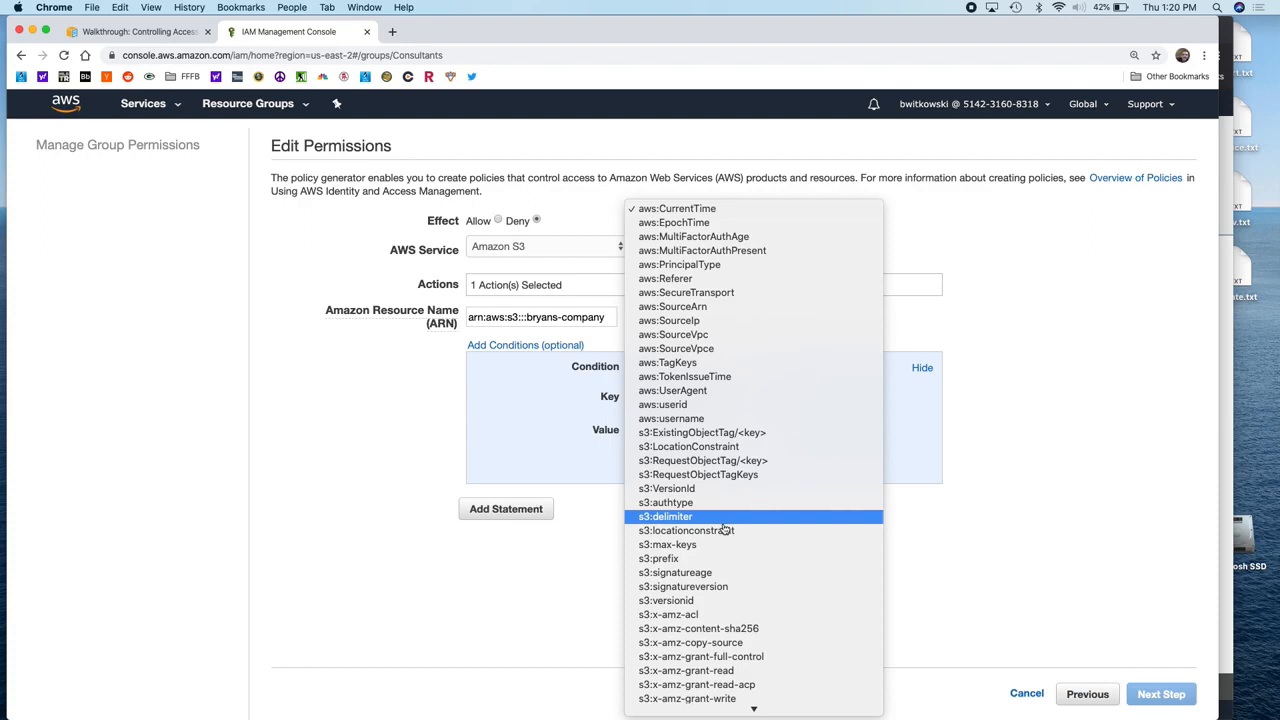
{"action": "scroll", "coordinate": [724, 528], "scroll_direction": "down", "scroll_amount": 3}
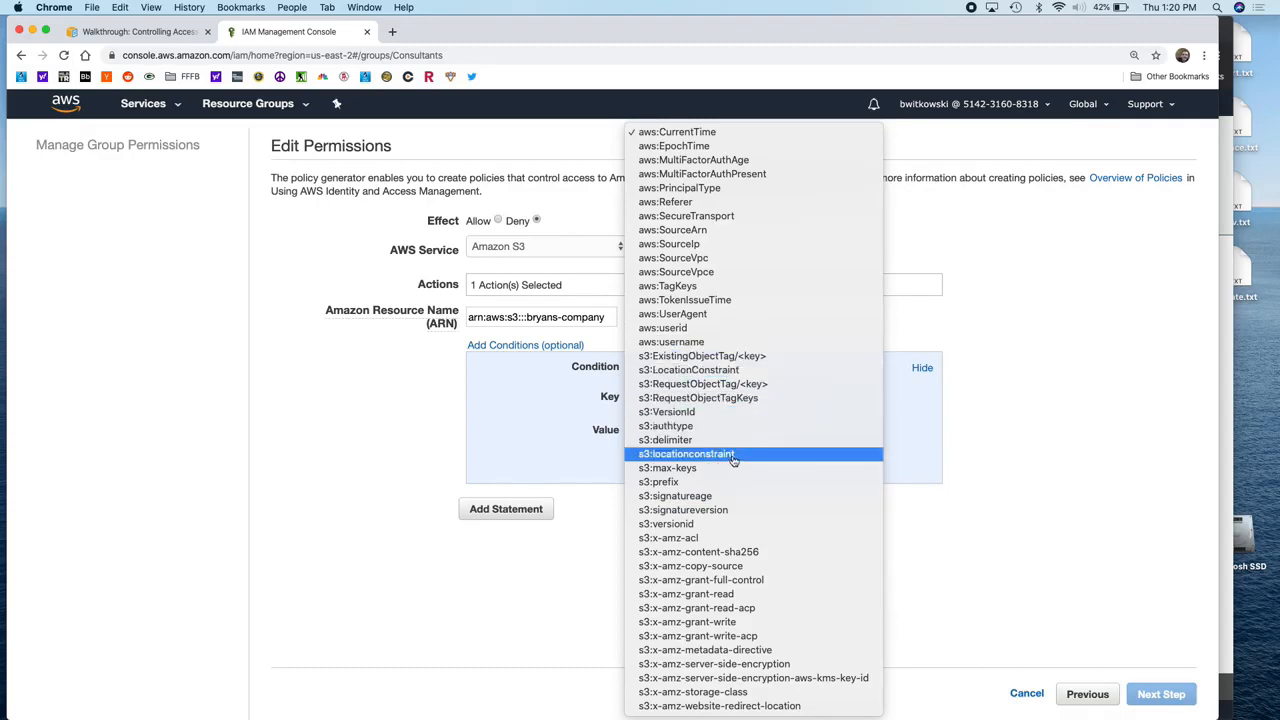
{"action": "left_click", "coordinate": [722, 482]}
{"action": "left_click", "coordinate": [723, 432]}
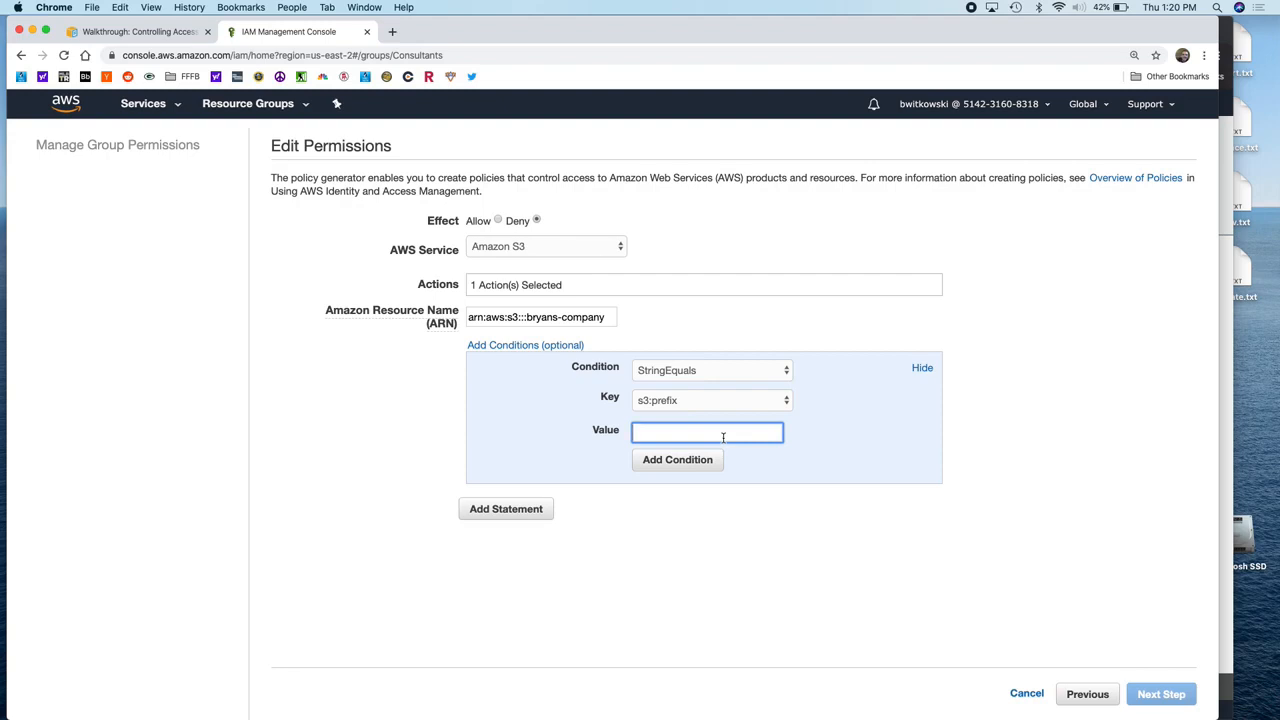
{"action": "type", "text": "private/*"}
{"action": "left_click", "coordinate": [707, 463]}
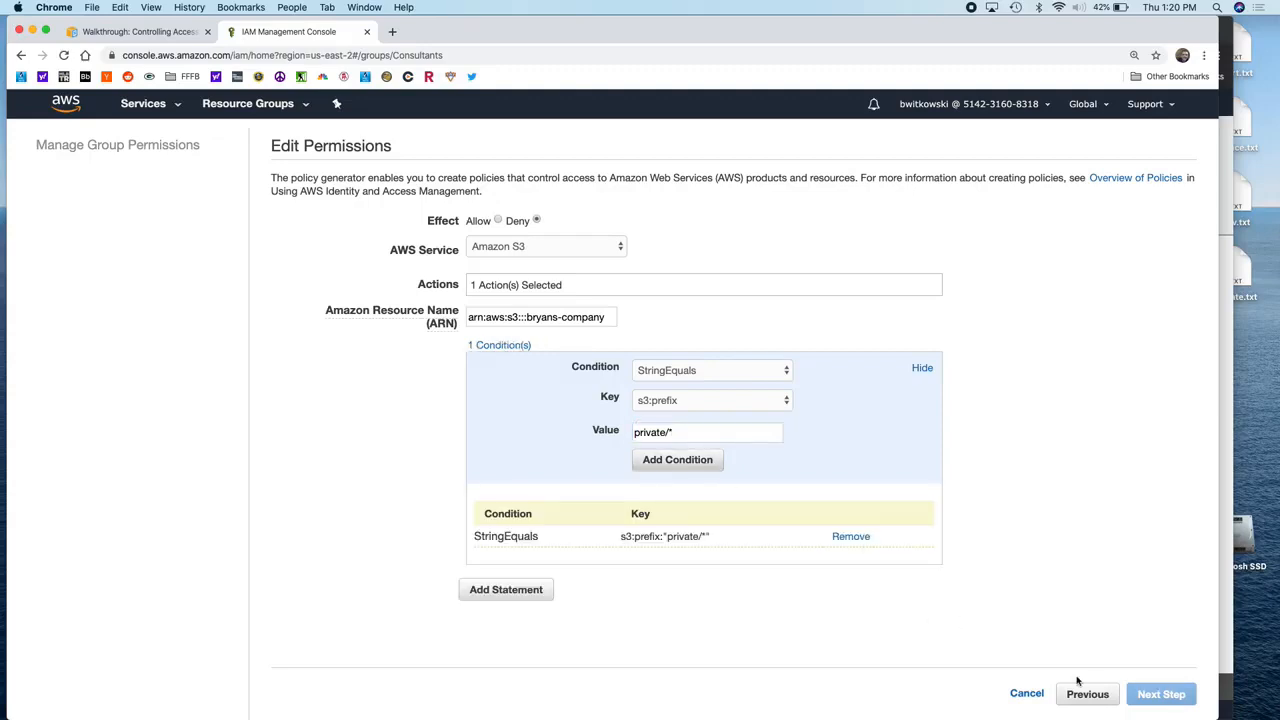
{"action": "left_click", "coordinate": [536, 592]}
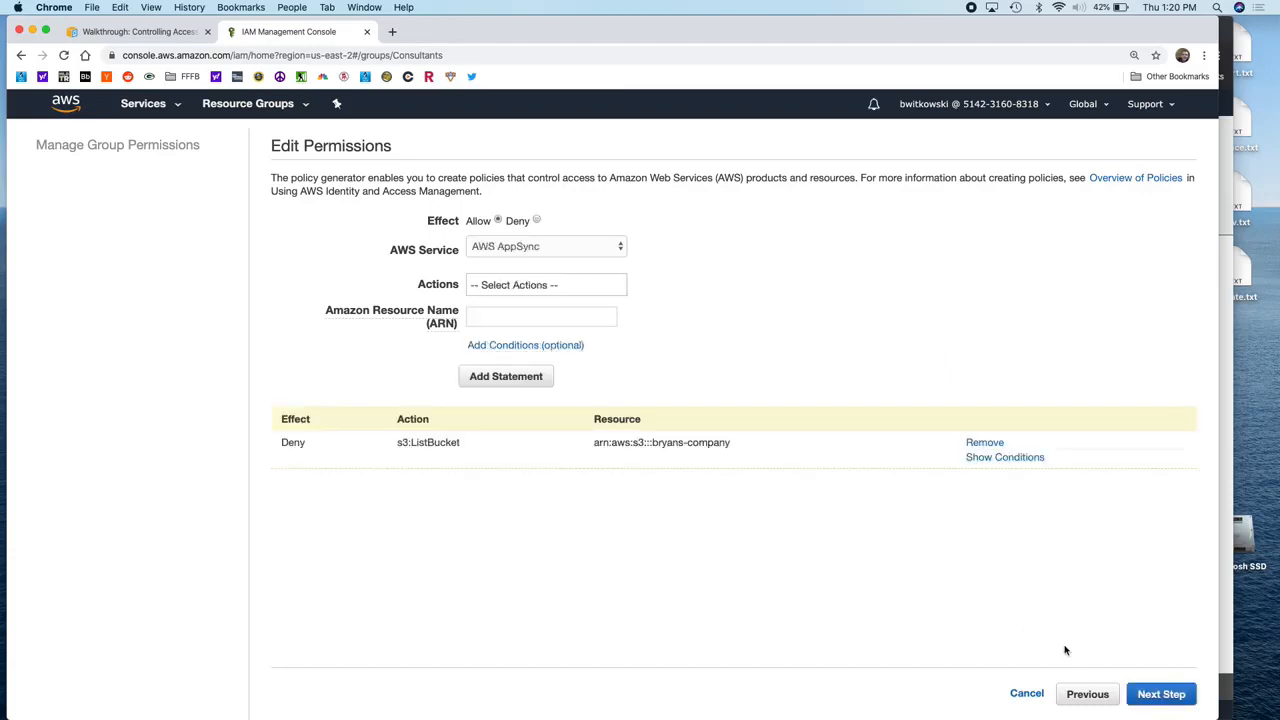
Step: Name the generated policy DenyPrivateFolderAccess and apply it to the Consultants group
{"action": "left_click", "coordinate": [1152, 693]}
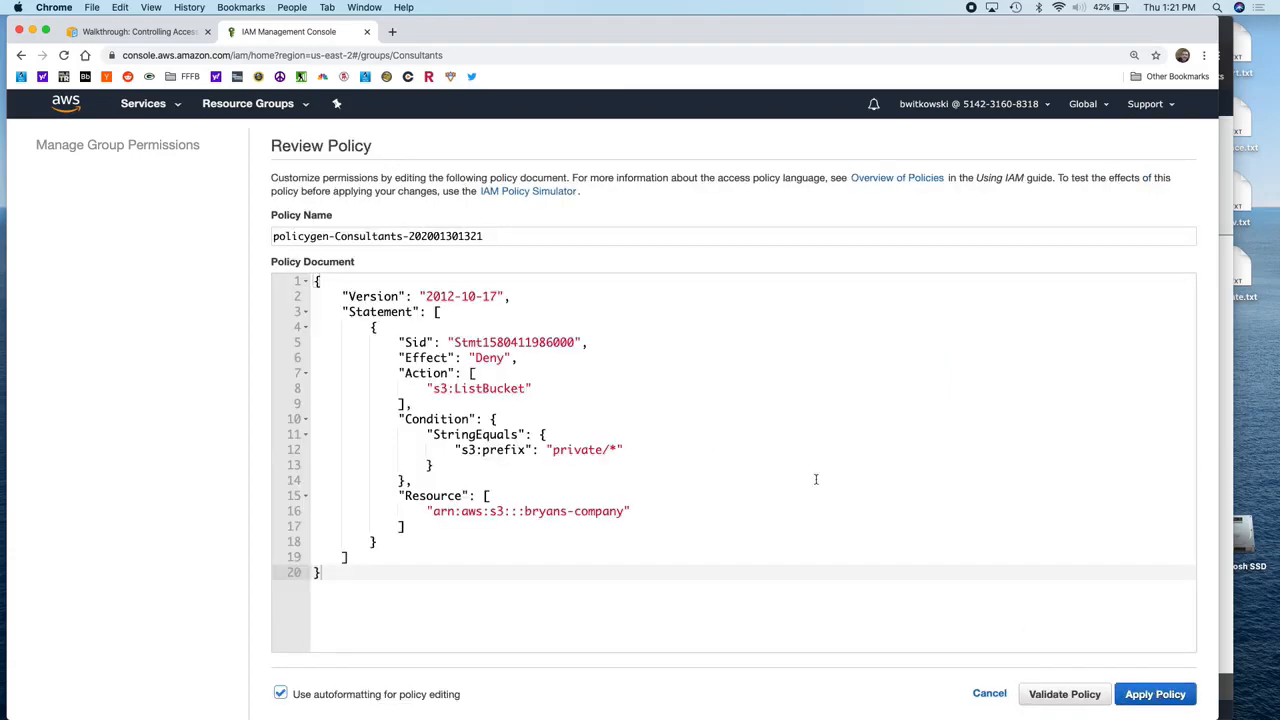
{"action": "left_click", "coordinate": [497, 236]}
{"action": "key", "text": "alt+shift+Left"}
{"action": "key", "text": "alt+shift+Left"}
{"action": "key", "text": "alt+shift+Left"}
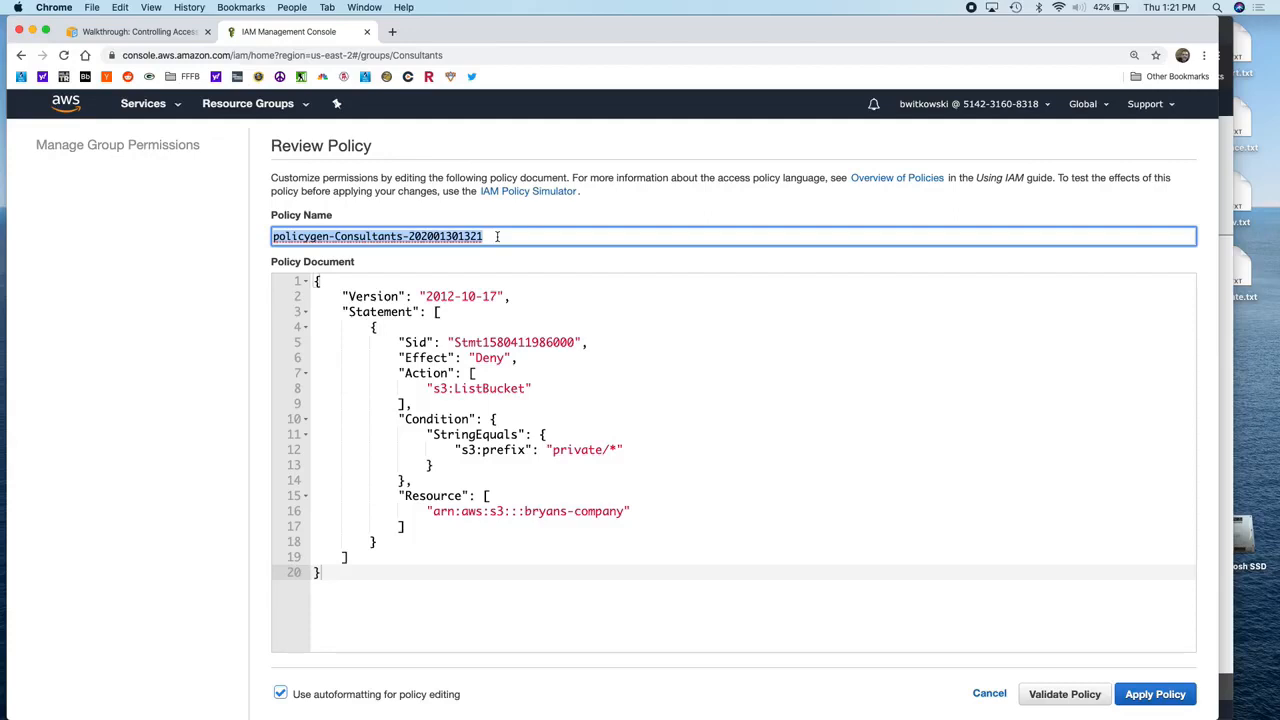
{"action": "type", "text": "Deny"}
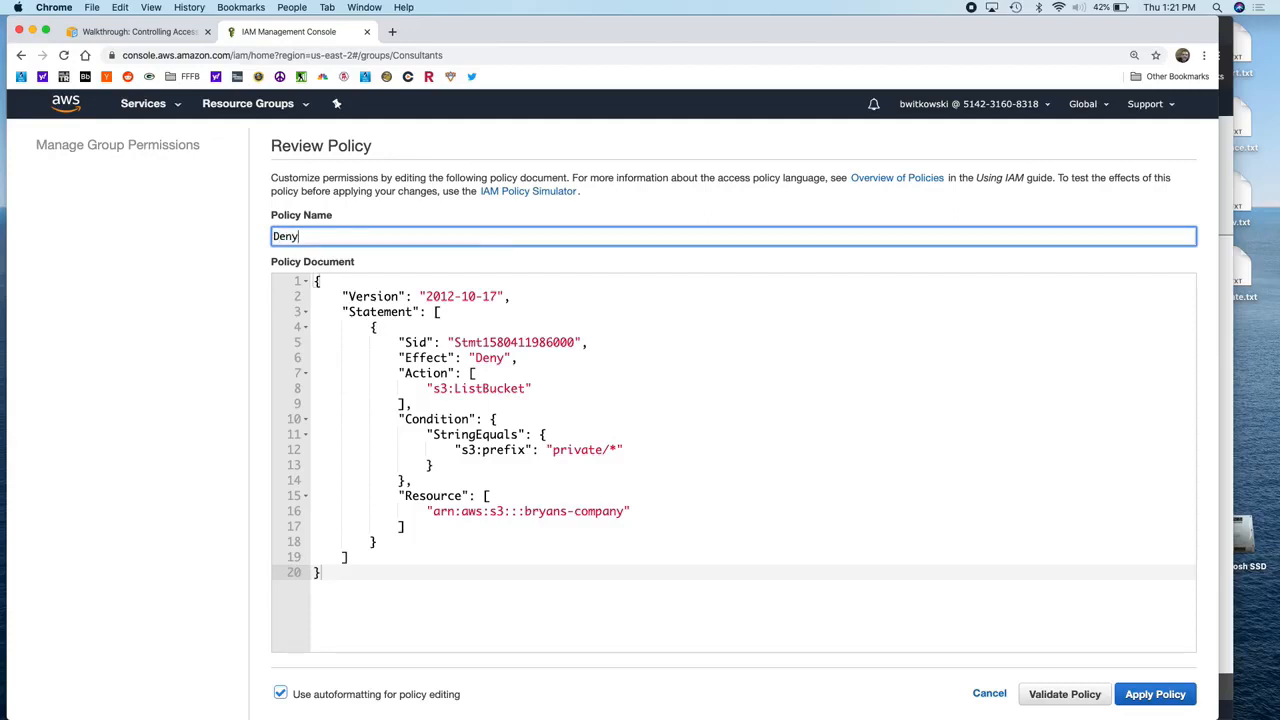
{"action": "type", "text": "Consutan"}
{"action": "key", "text": "BackSpace"}
{"action": "key", "text": "BackSpace"}
{"action": "key", "text": "BackSpace"}
{"action": "type", "text": "l"}
{"action": "key", "text": "BackSpace"}
{"action": "key", "text": "BackSpace"}
{"action": "key", "text": "BackSpace"}
{"action": "key", "text": "BackSpace"}
{"action": "key", "text": "BackSpace"}
{"action": "key", "text": "BackSpace"}
{"action": "type", "text": "PrivateFolderAccess"}
{"action": "left_click", "coordinate": [1140, 693]}
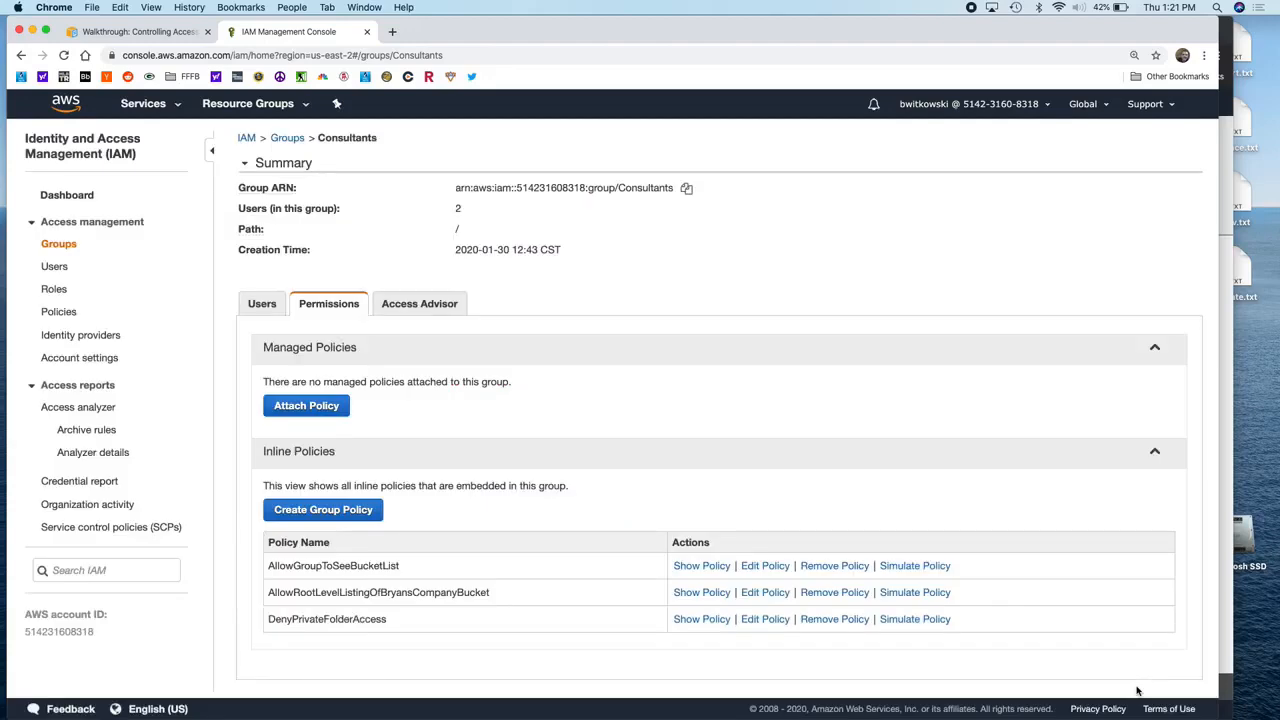